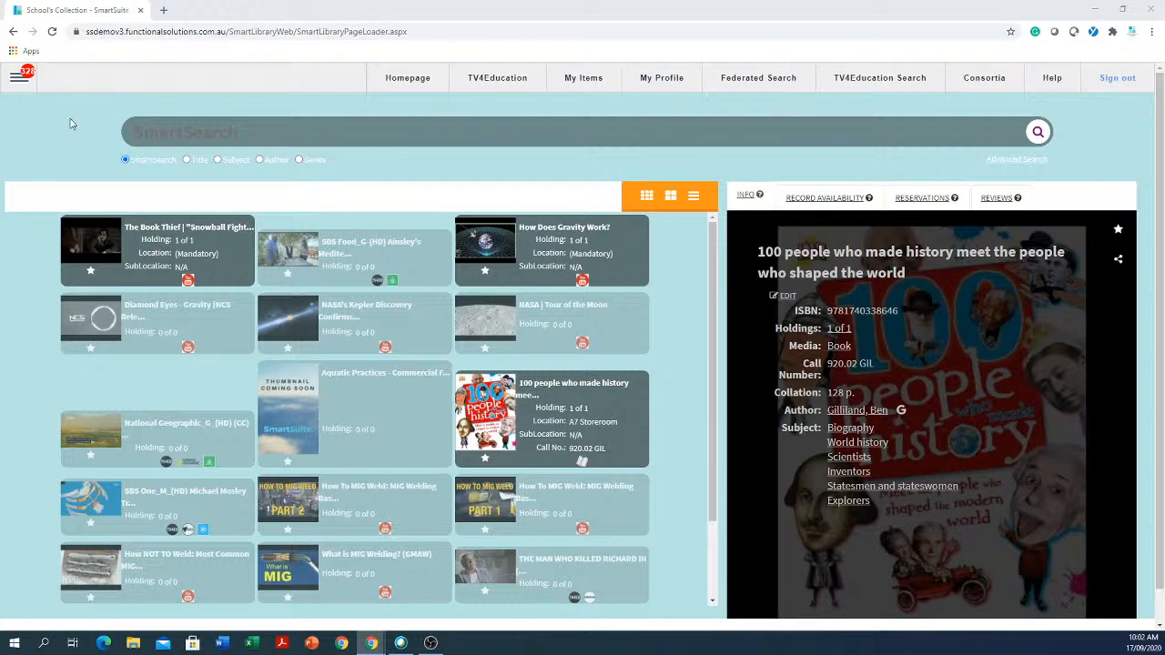
# - Go to Configuration > Authority Editor from the main menu, showing the Audience authority
pyautogui.click(15, 80)
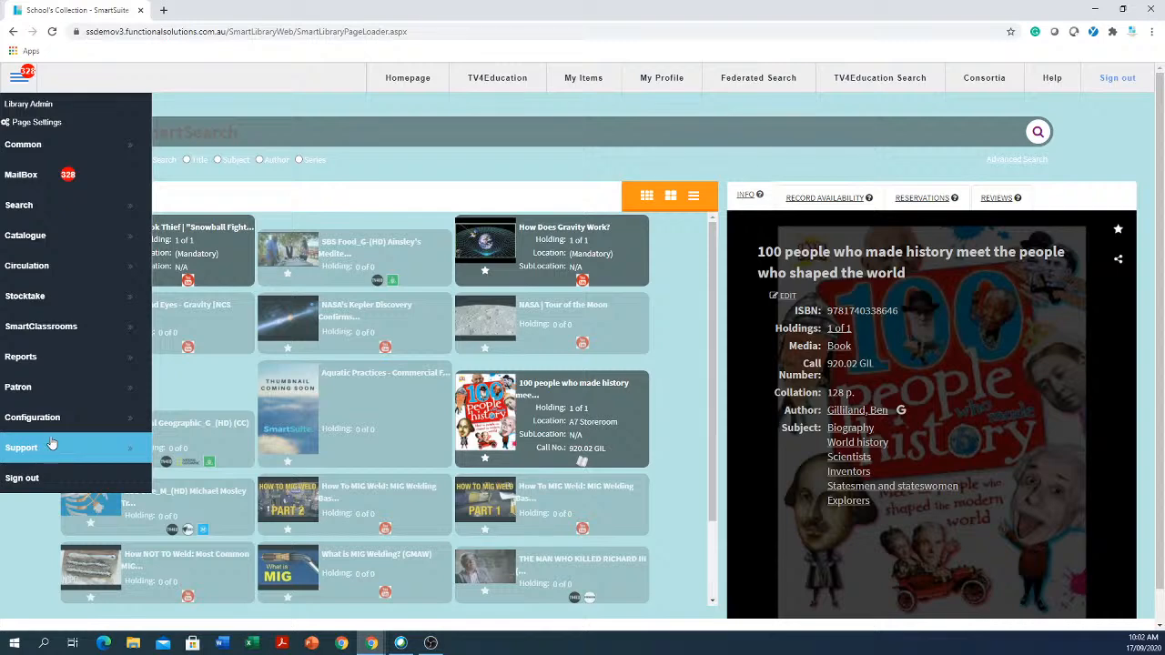
pyautogui.click(57, 426)
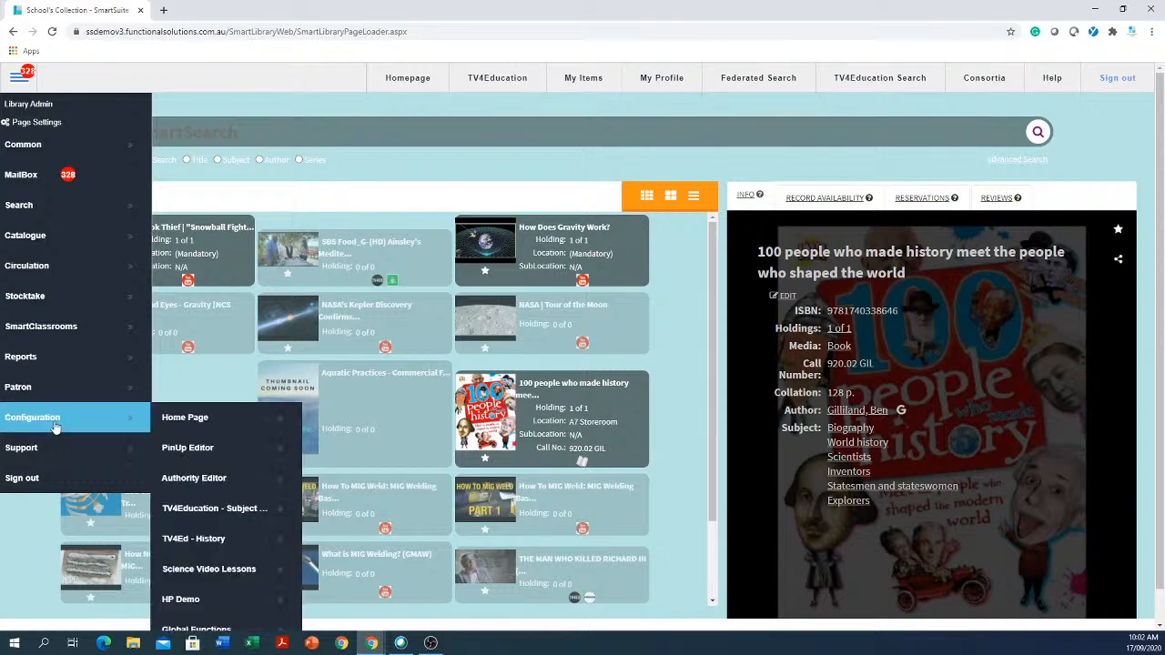
pyautogui.click(206, 489)
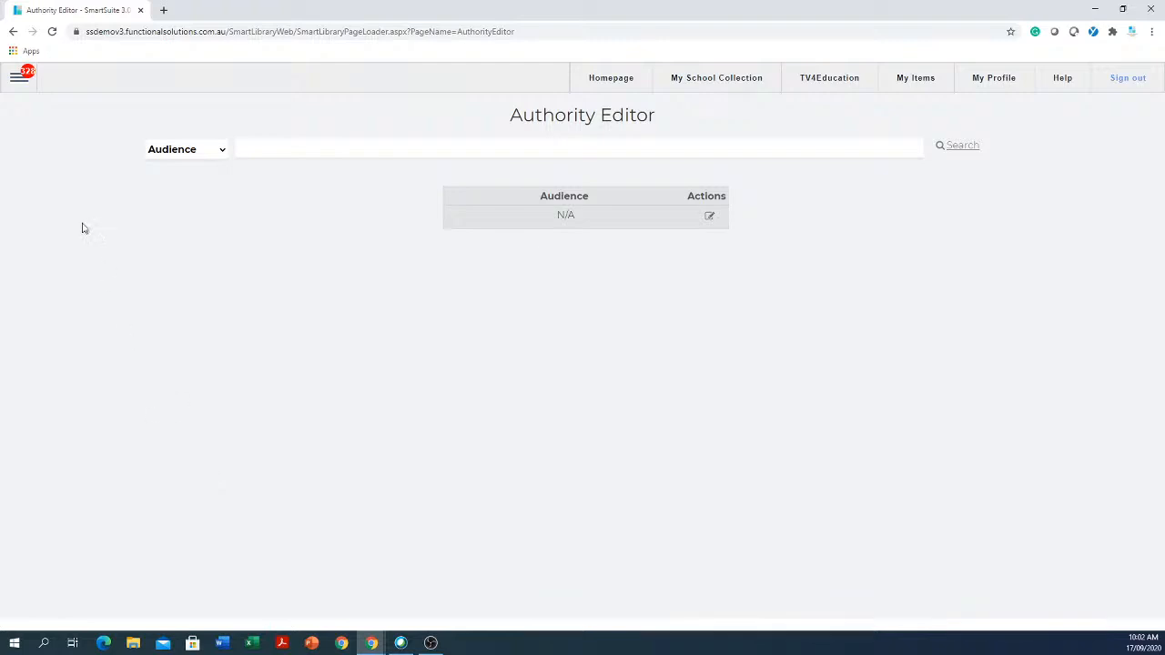
# - Switch the Authority Editor's authority type from Audience to Classgrade
pyautogui.click(206, 155)
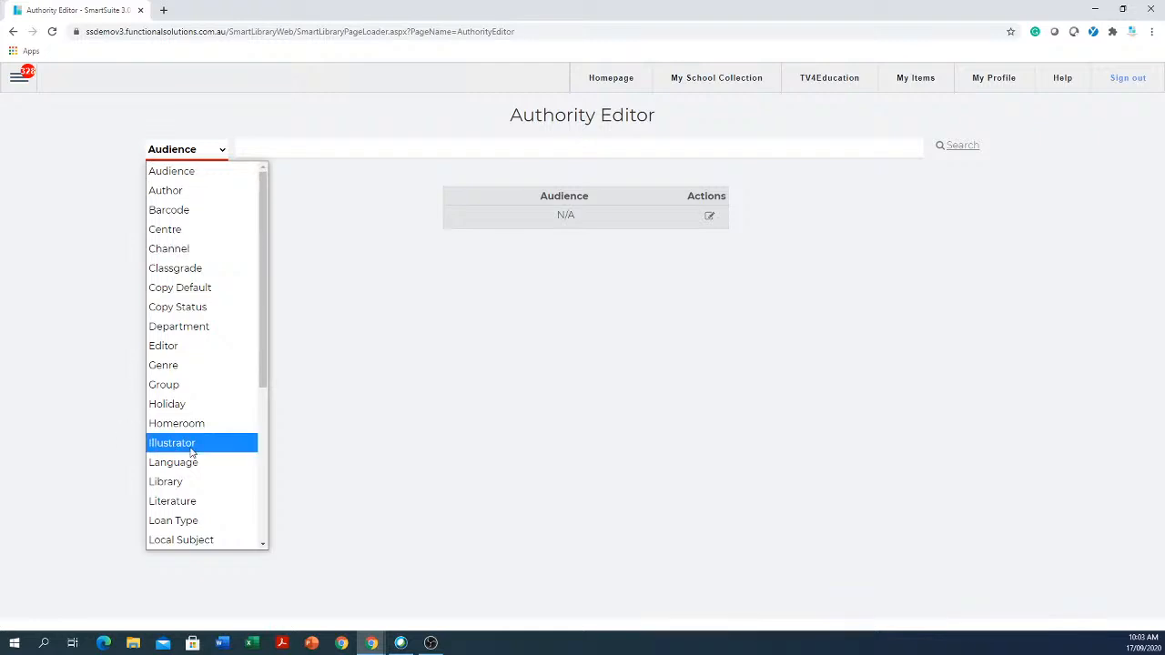
pyautogui.scroll(-5, 155, 442)
pyautogui.scroll(5, 153, 405)
pyautogui.scroll(1, 154, 401)
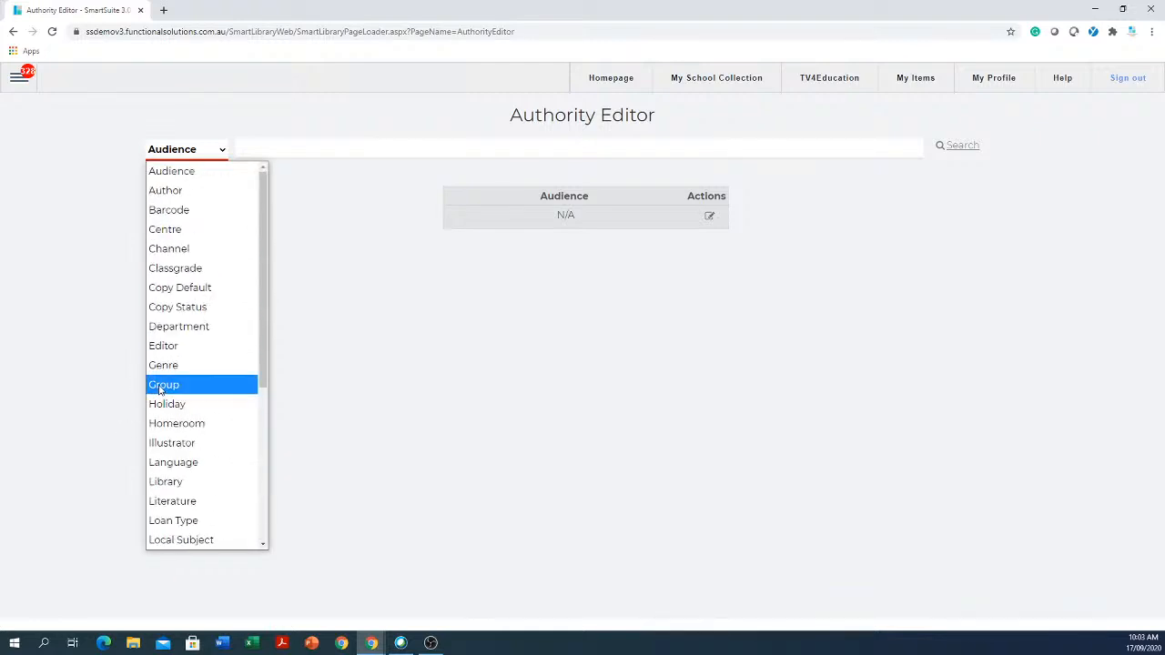
pyautogui.scroll(-5, 161, 381)
pyautogui.scroll(5, 161, 376)
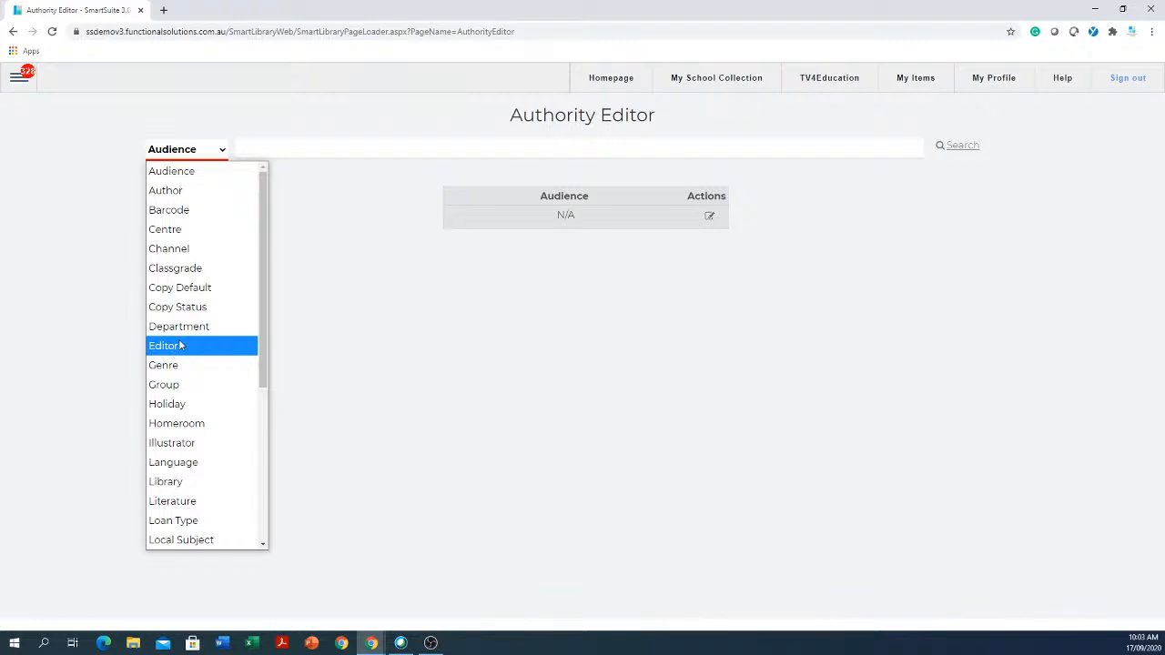
pyautogui.click(27, 85)
pyautogui.click(27, 84)
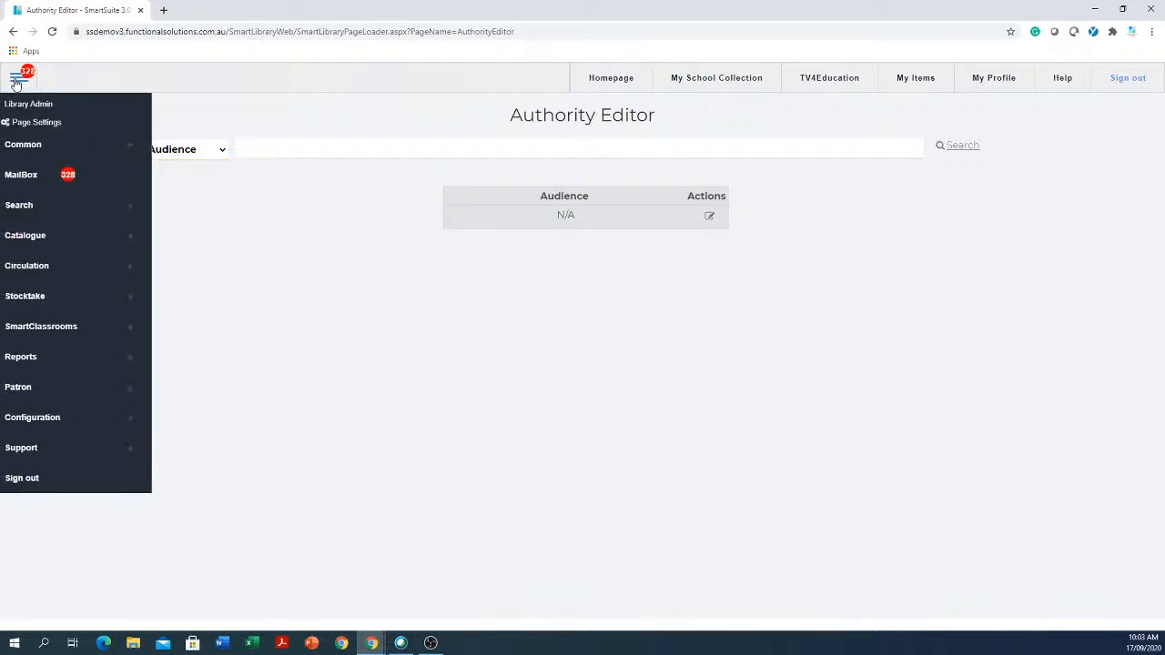
pyautogui.click(36, 416)
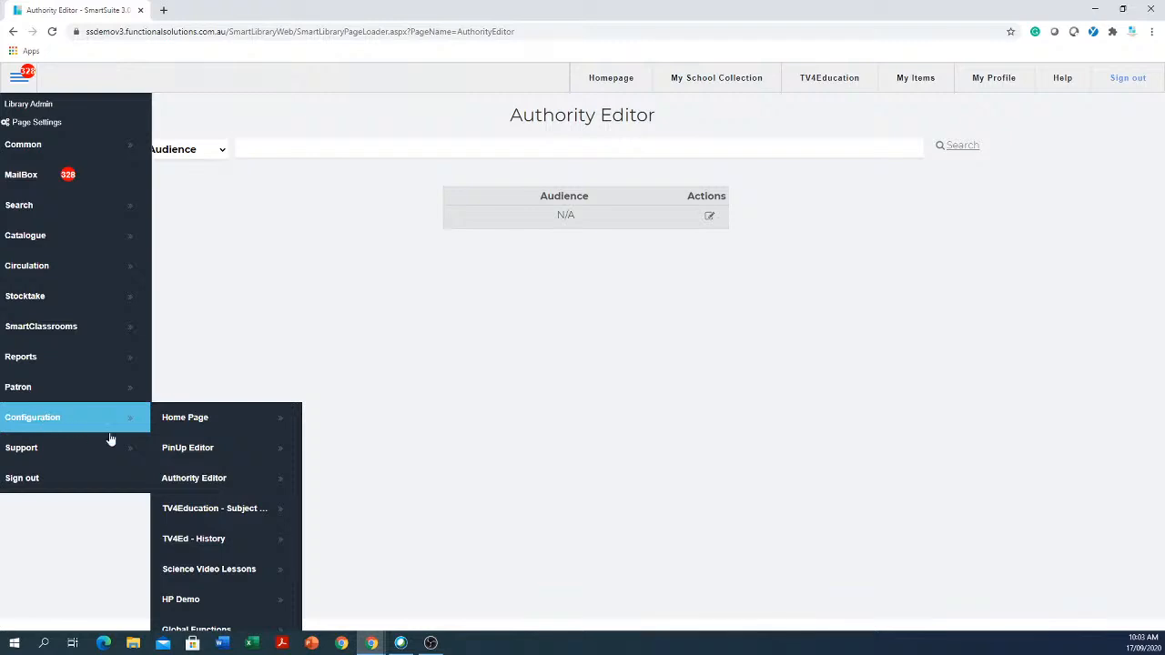
pyautogui.click(561, 409)
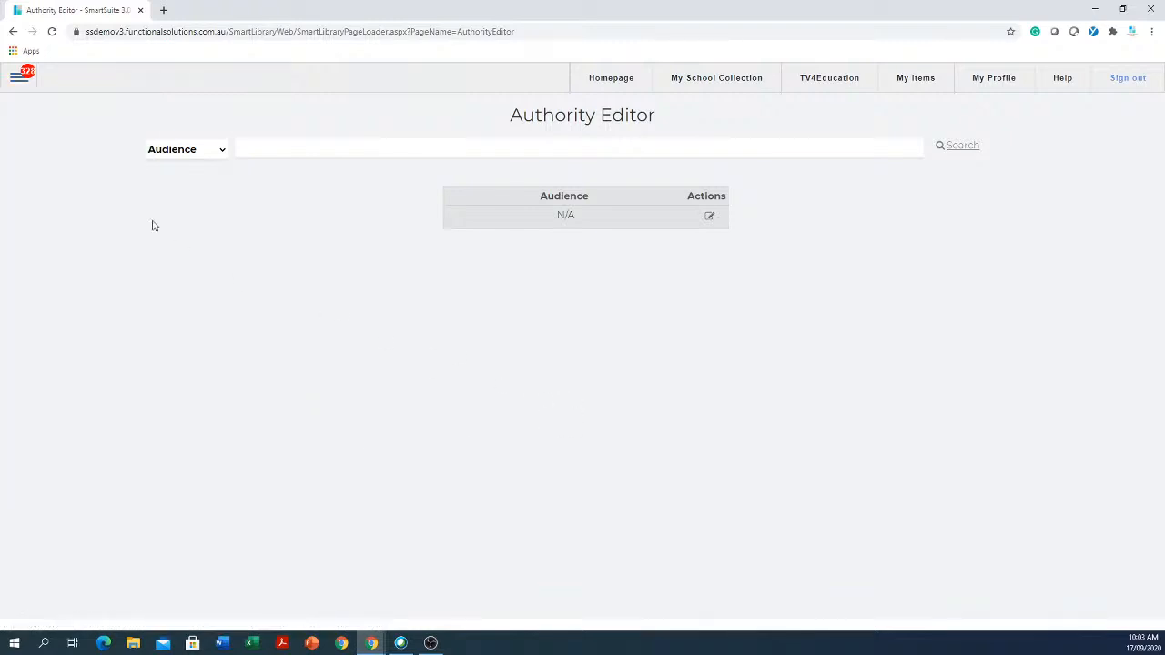
pyautogui.click(213, 157)
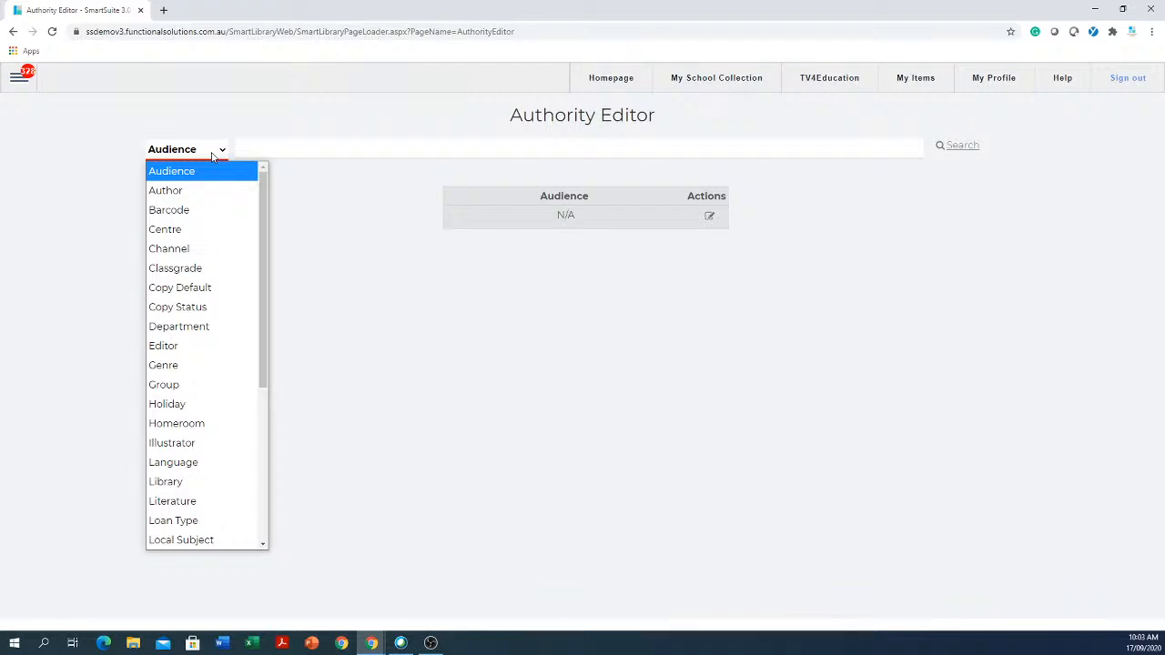
pyautogui.click(178, 270)
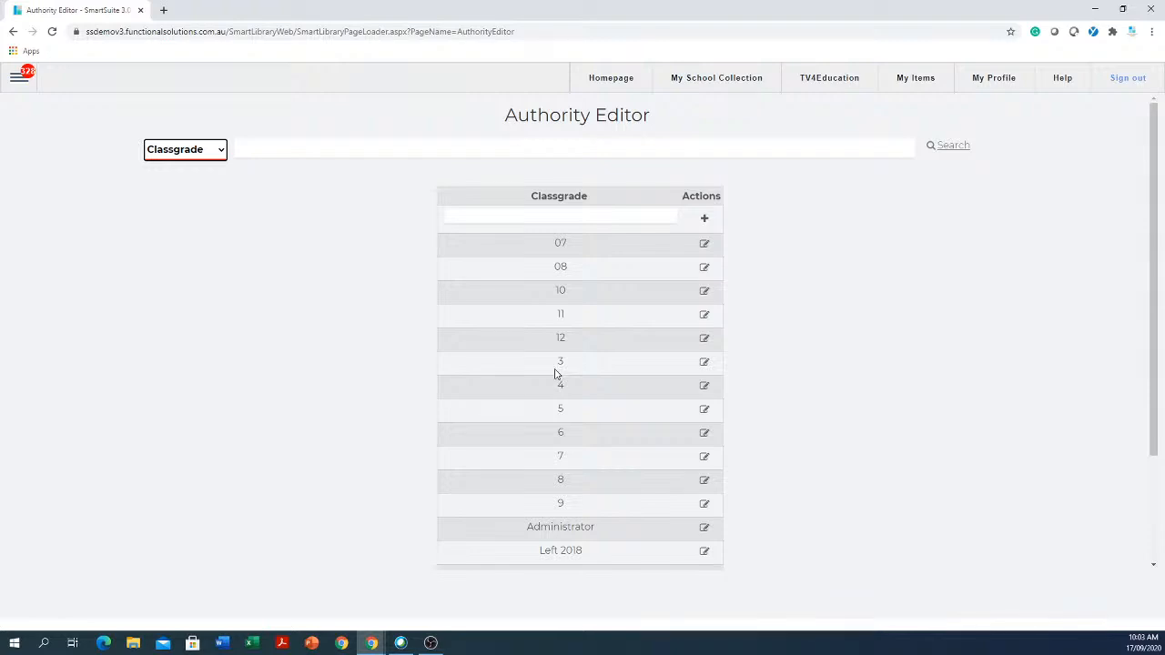
# - Add 'Primary' as a new Classgrade entry
pyautogui.scroll(-1, 546, 359)
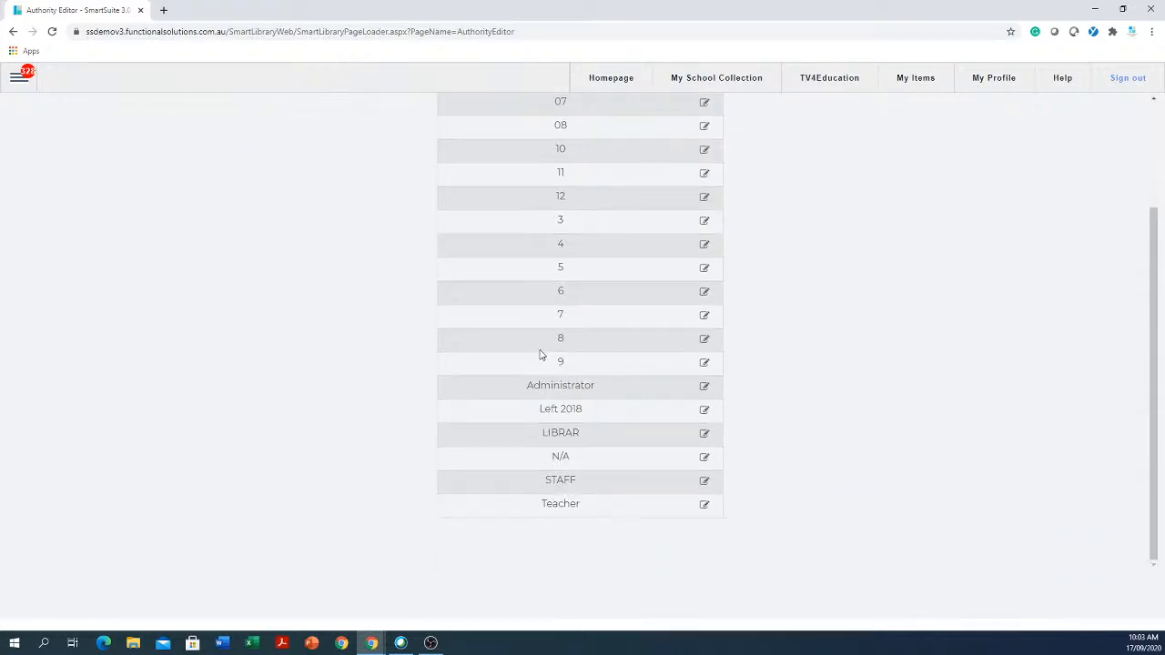
pyautogui.scroll(1, 540, 355)
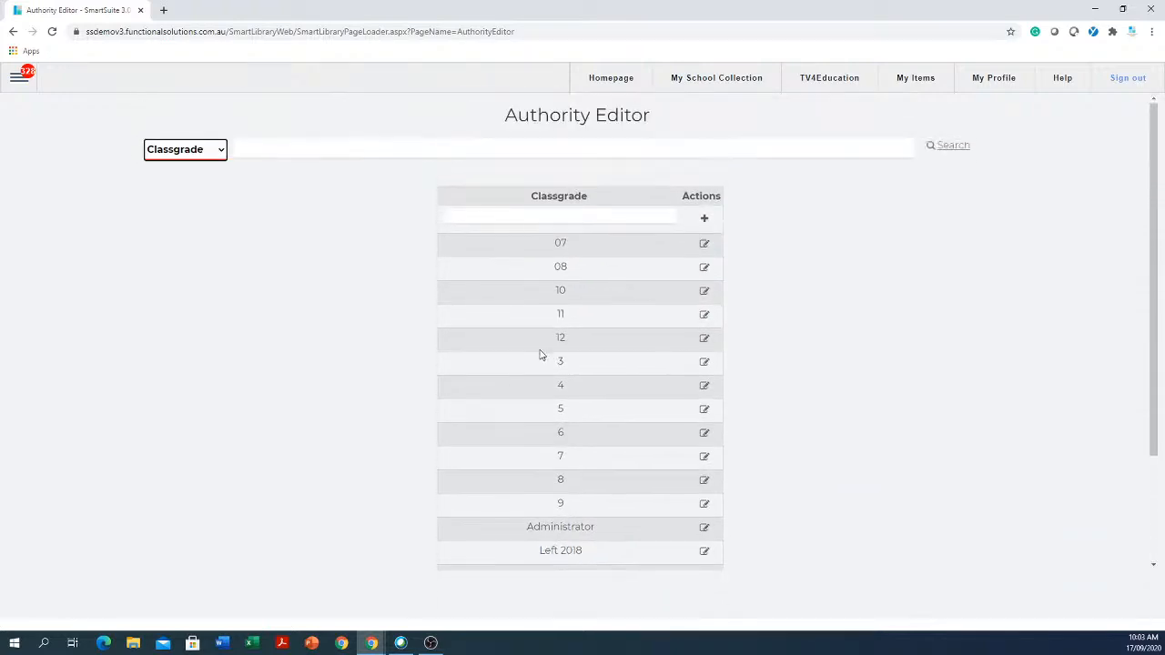
pyautogui.click(595, 215)
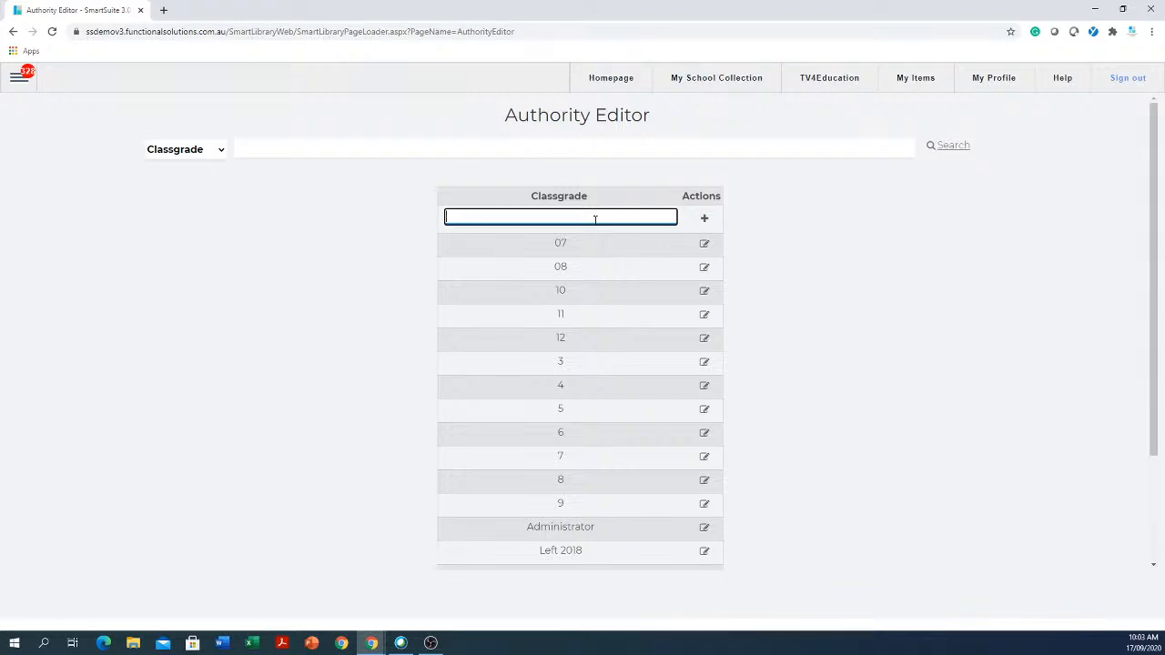
pyautogui.write('Primary')
pyautogui.click(703, 218)
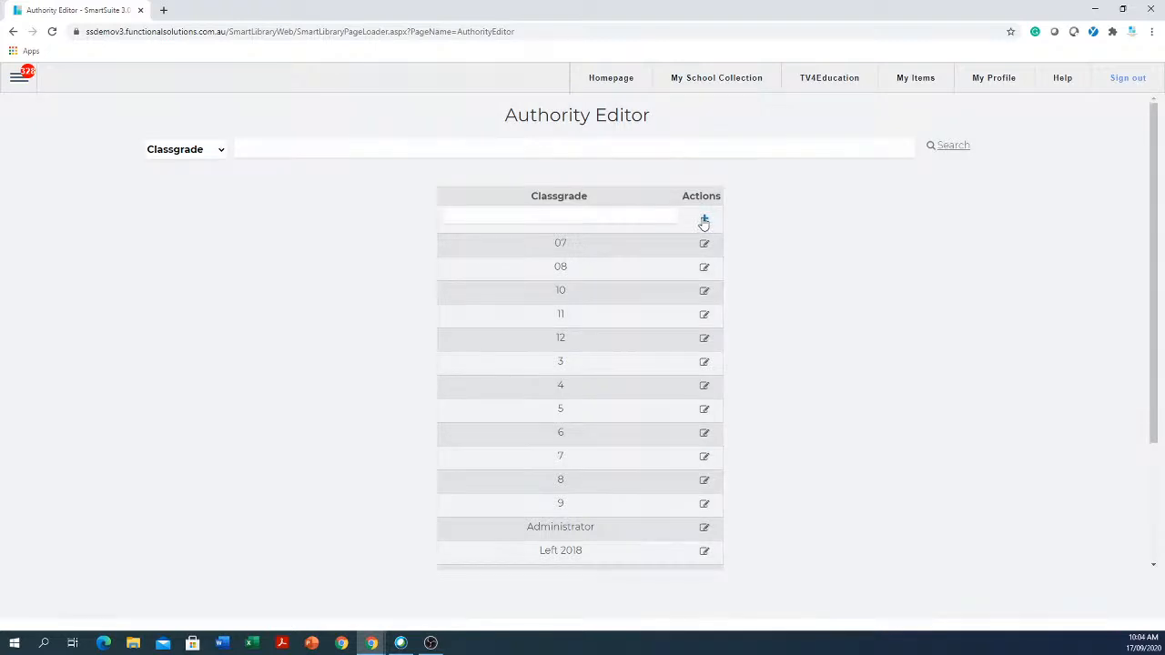
# - Add 'Temp Teacher' as another new Classgrade entry
pyautogui.scroll(-2, 548, 307)
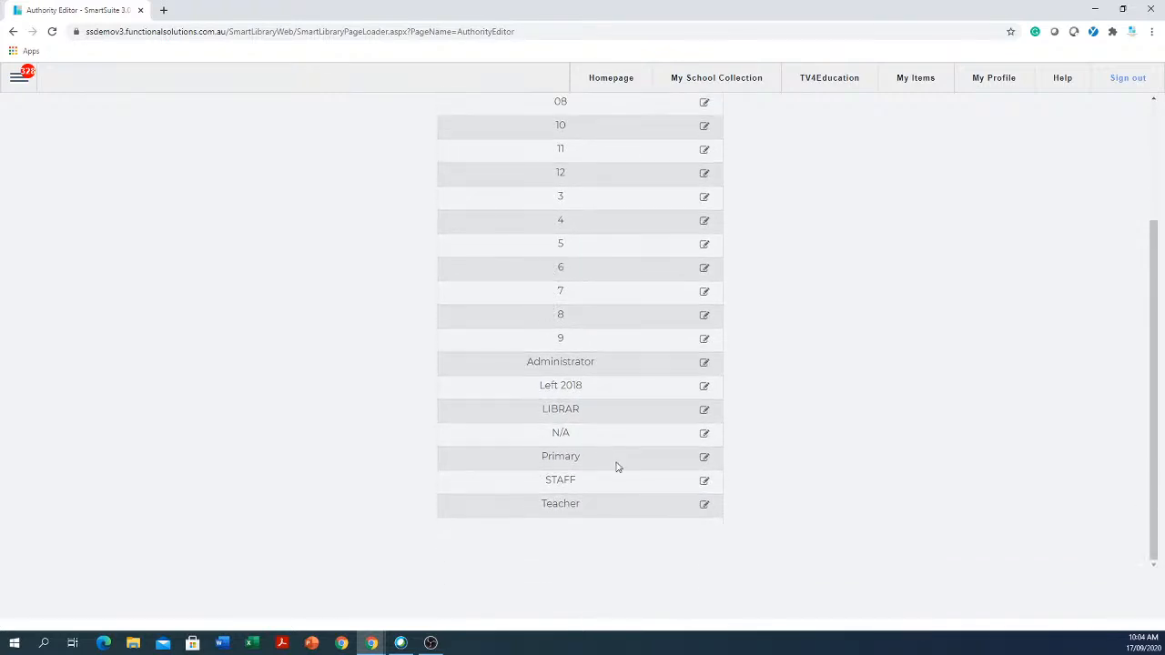
pyautogui.scroll(2, 592, 437)
pyautogui.click(585, 215)
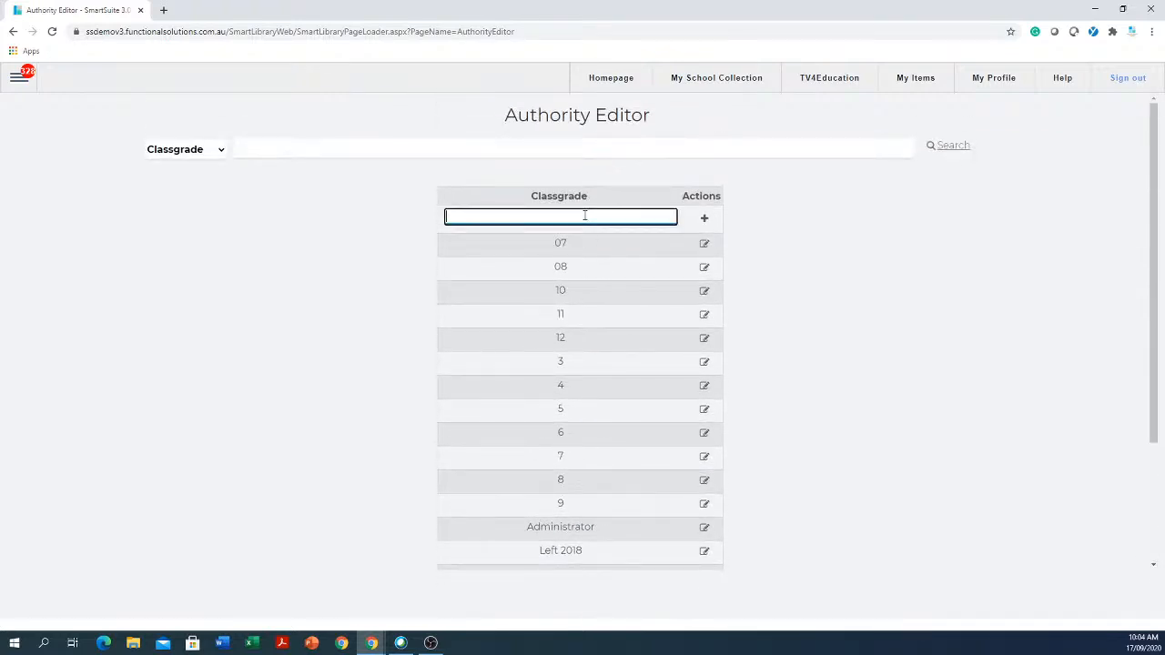
pyautogui.write('Temp Teacher')
pyautogui.click(705, 219)
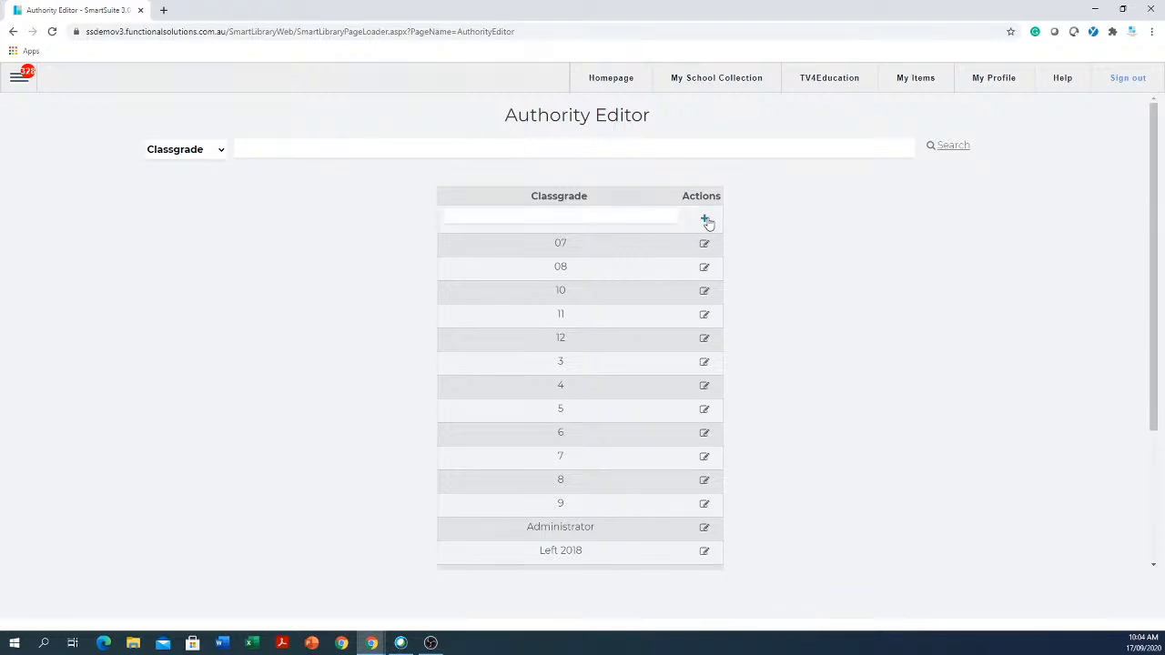
pyautogui.scroll(-2, 658, 361)
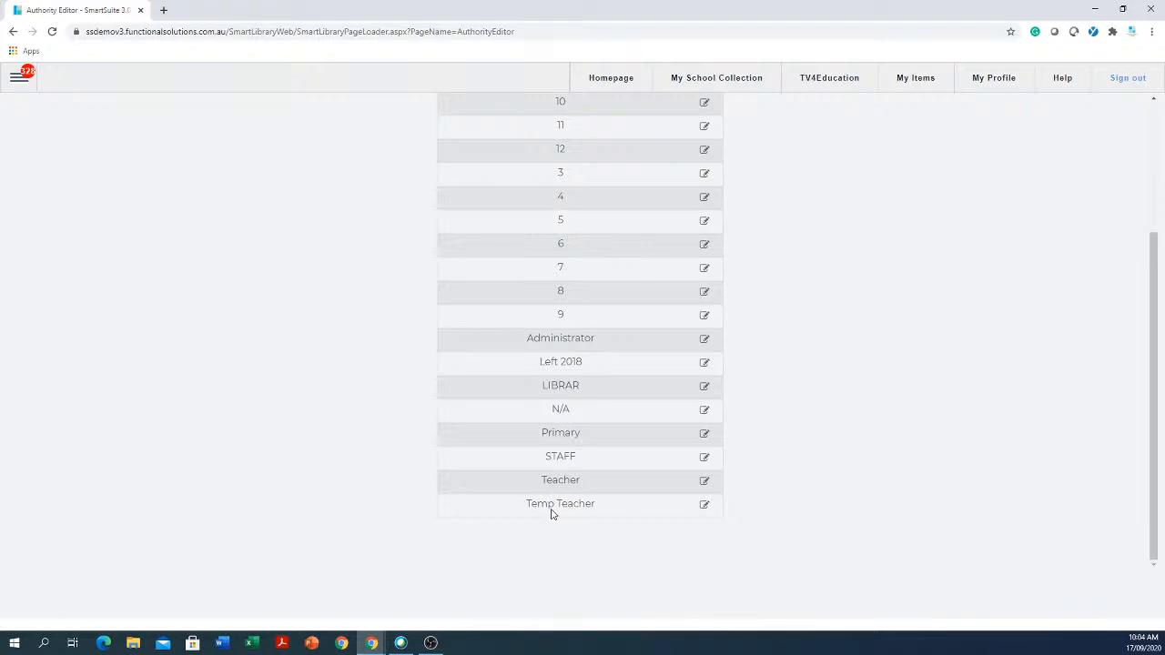
pyautogui.scroll(2, 437, 384)
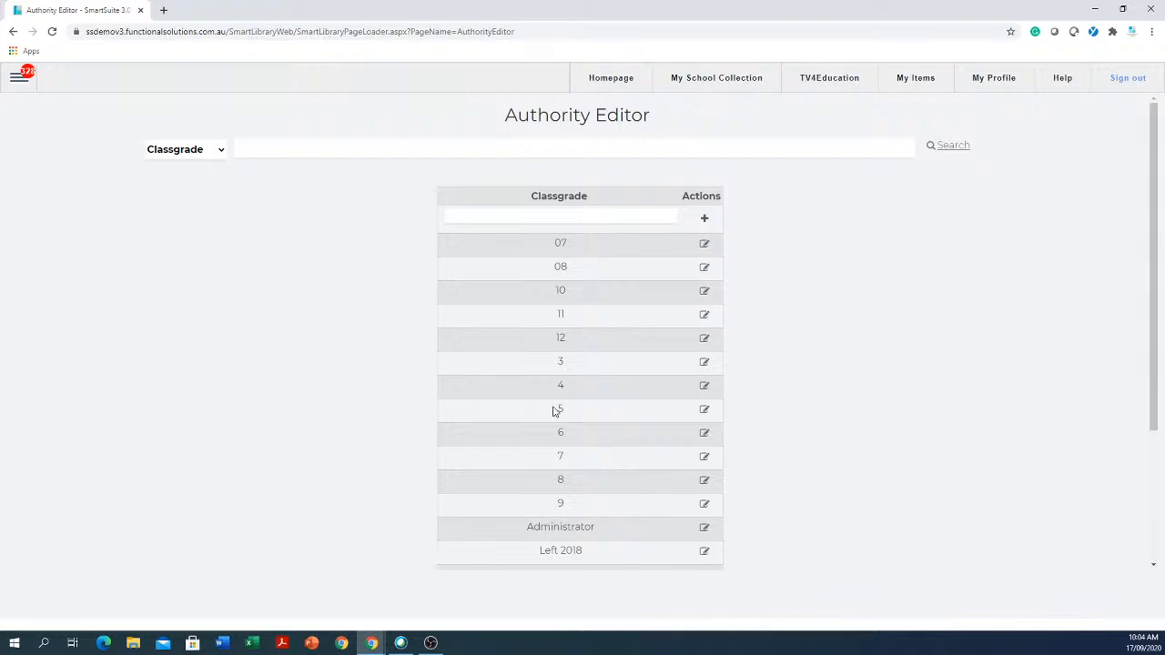
pyautogui.click(704, 338)
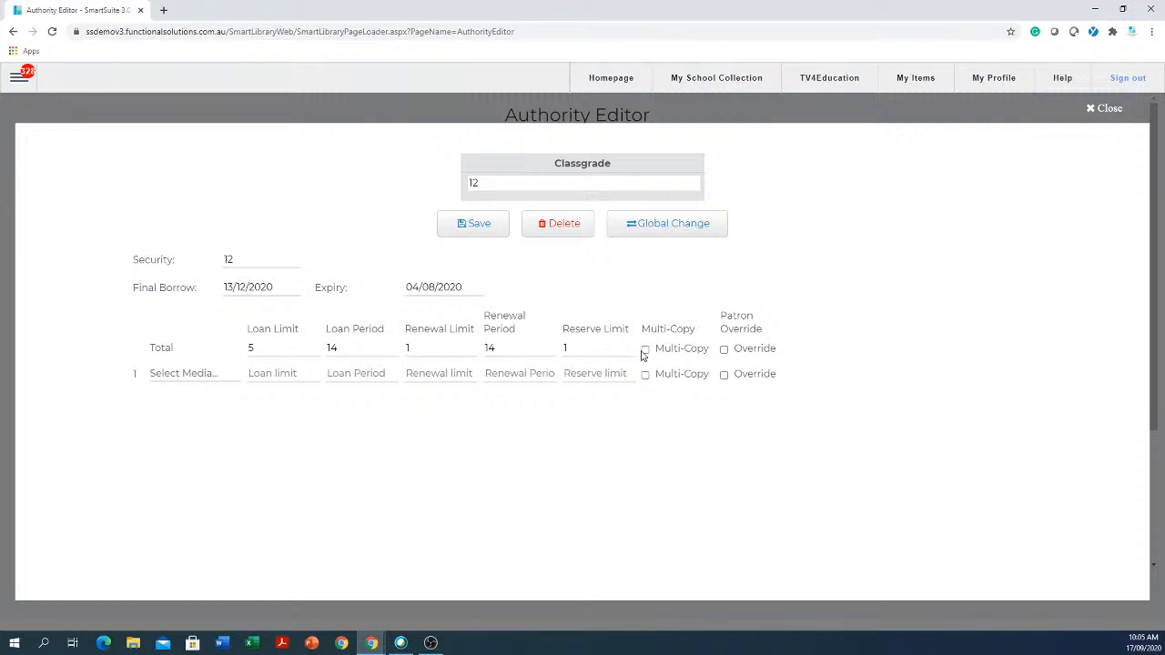
pyautogui.click(647, 351)
pyautogui.click(646, 351)
pyautogui.click(1105, 109)
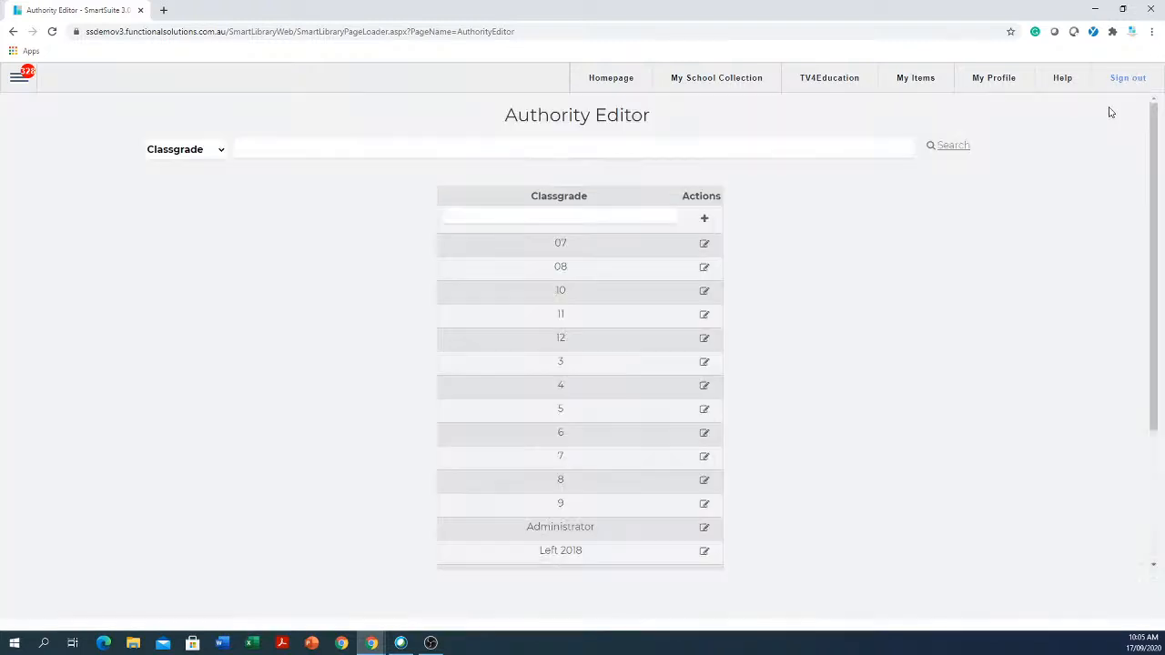
pyautogui.scroll(-1, 728, 305)
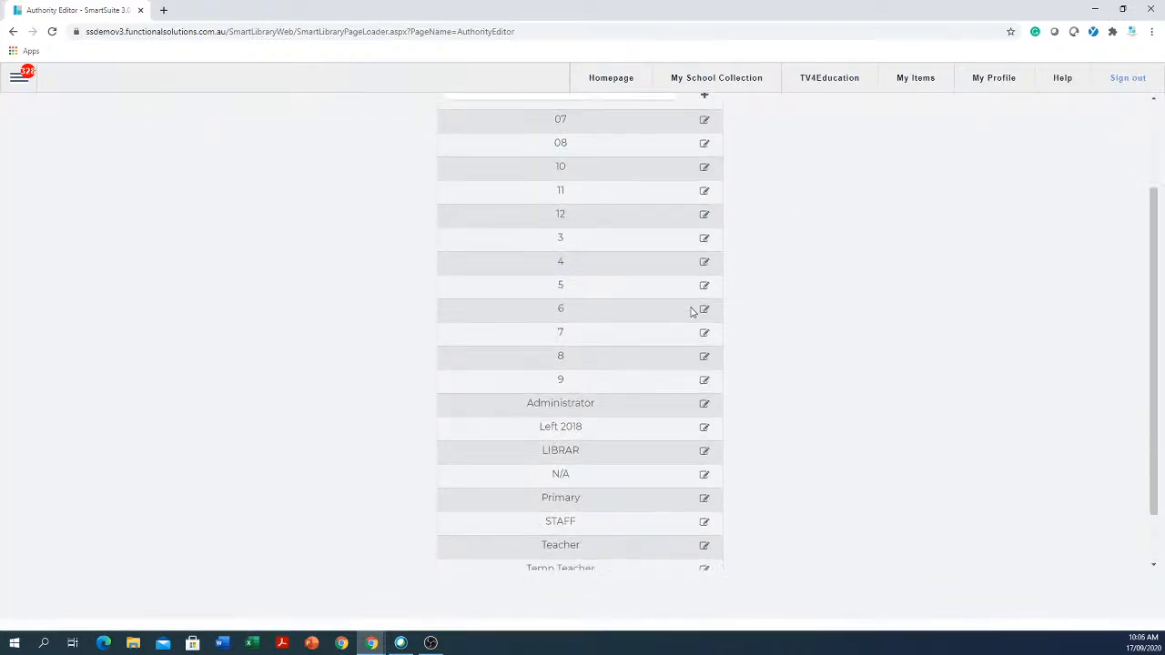
pyautogui.scroll(-1, 554, 445)
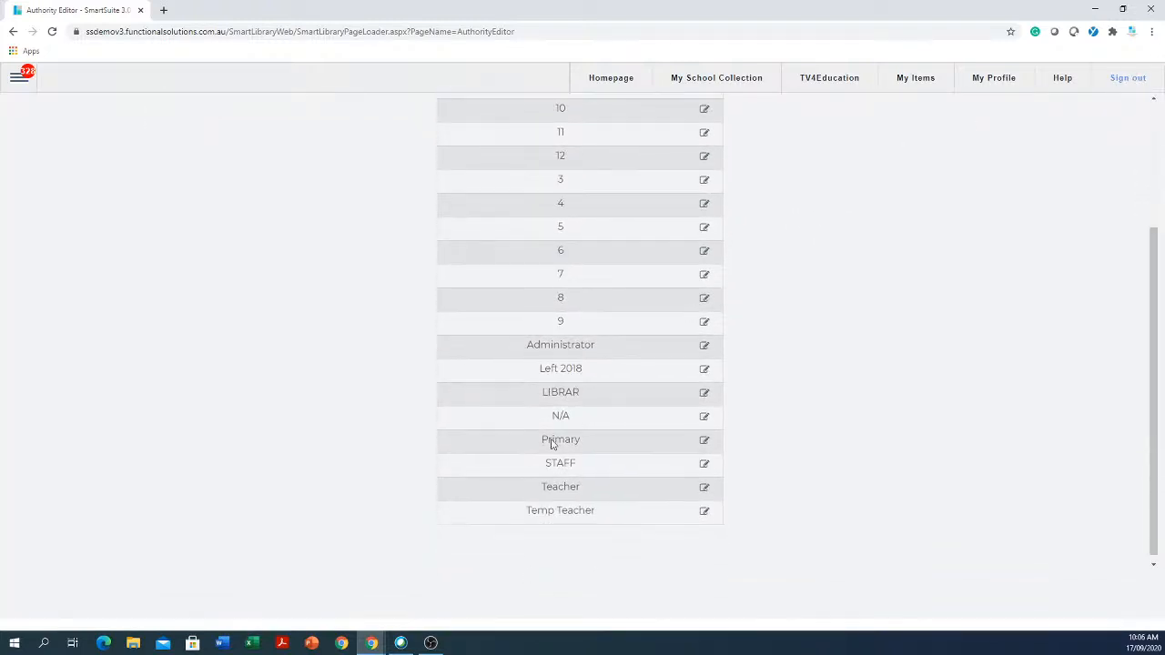
pyautogui.click(705, 466)
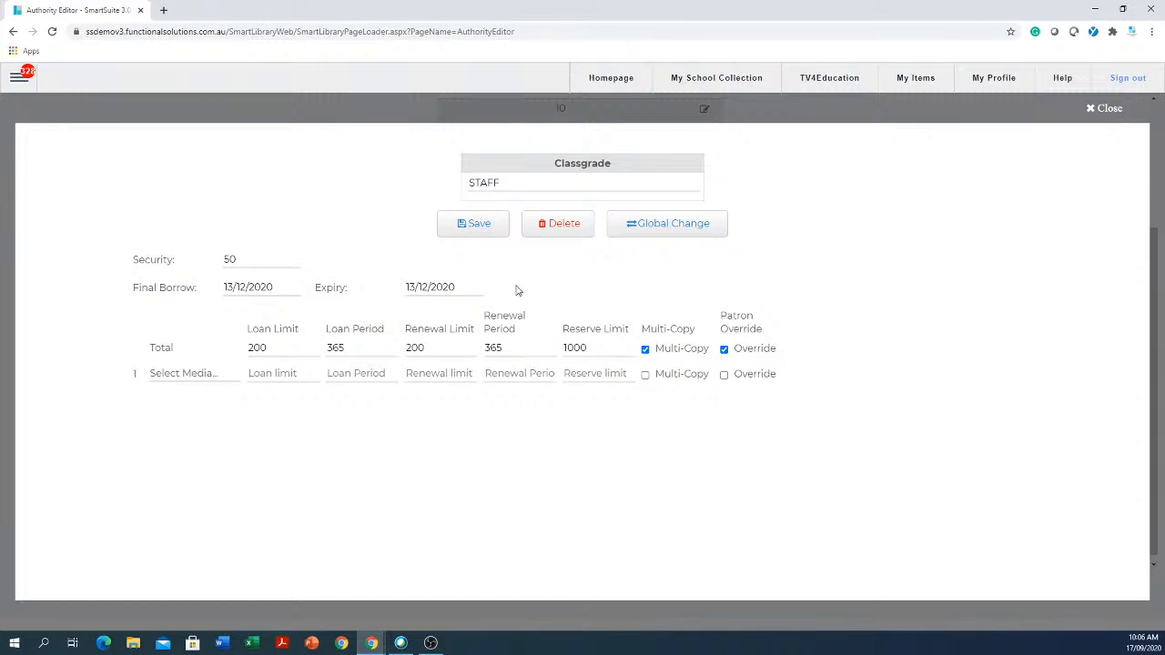
pyautogui.click(277, 356)
pyautogui.click(1092, 110)
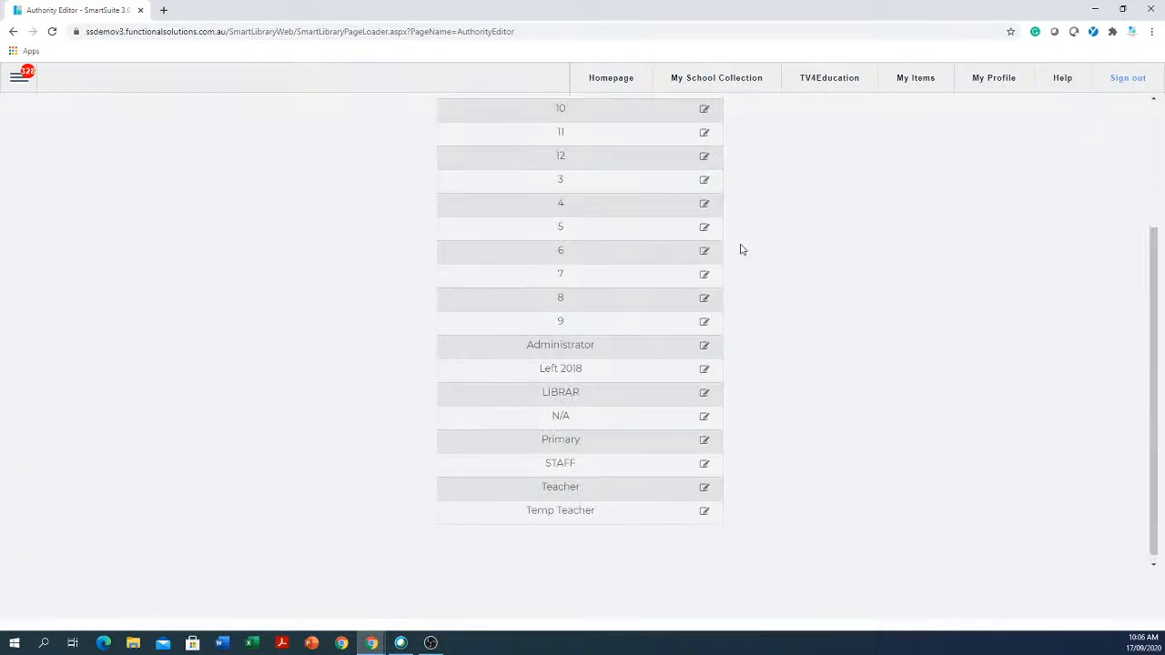
# - Open and close Classgrade 6's details, then open Classgrade 12's loan settings
pyautogui.click(705, 251)
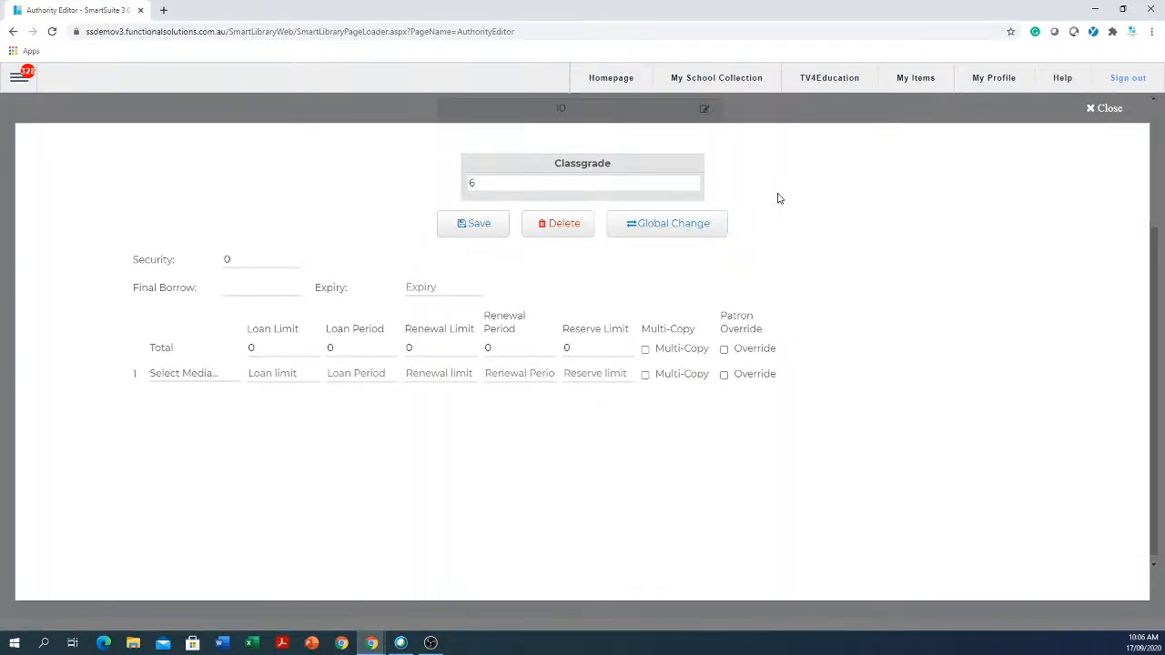
pyautogui.click(1092, 109)
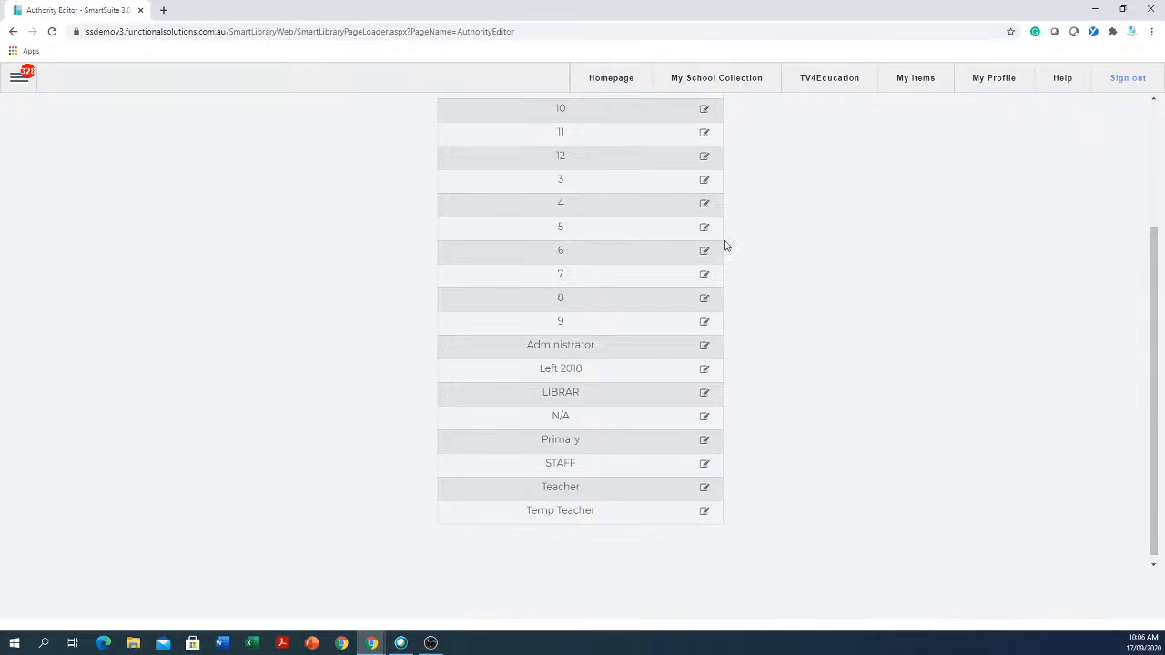
pyautogui.click(705, 158)
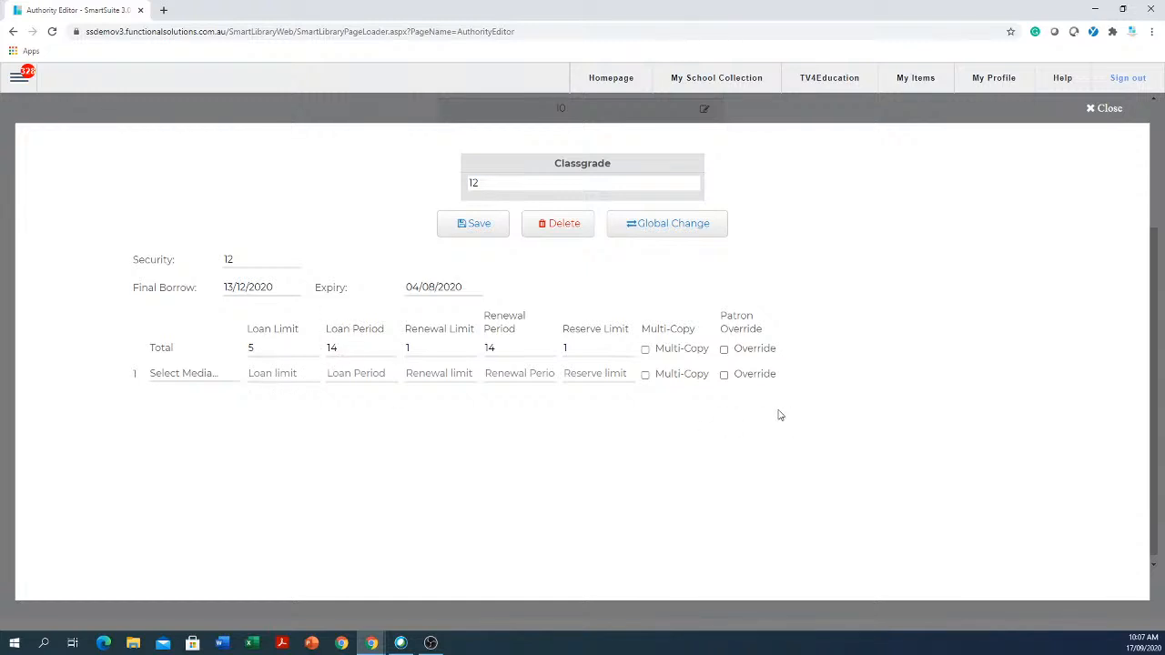
# - Toggle Patron Override on the Total row on, then back off
pyautogui.click(724, 349)
pyautogui.click(293, 348)
pyautogui.click(360, 345)
pyautogui.click(724, 350)
# - Inspect classgrade 12's Classgrade and Security fields, then close its details
pyautogui.click(507, 180)
pyautogui.moveTo(247, 254); pyautogui.dragTo(202, 261)
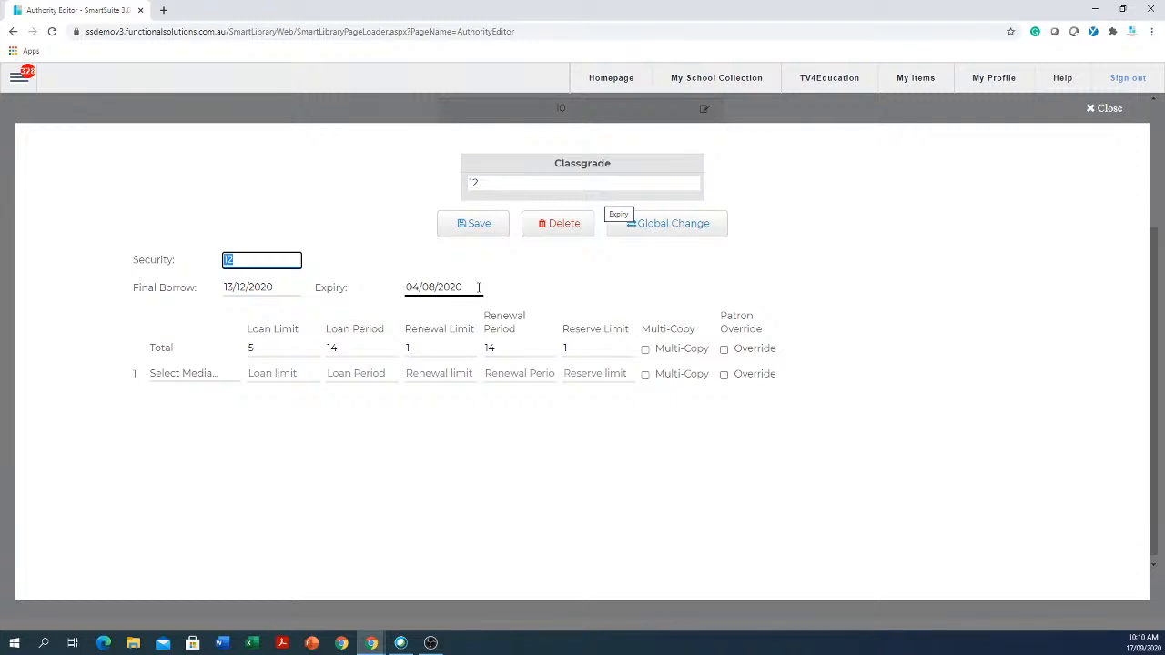
pyautogui.click(1101, 108)
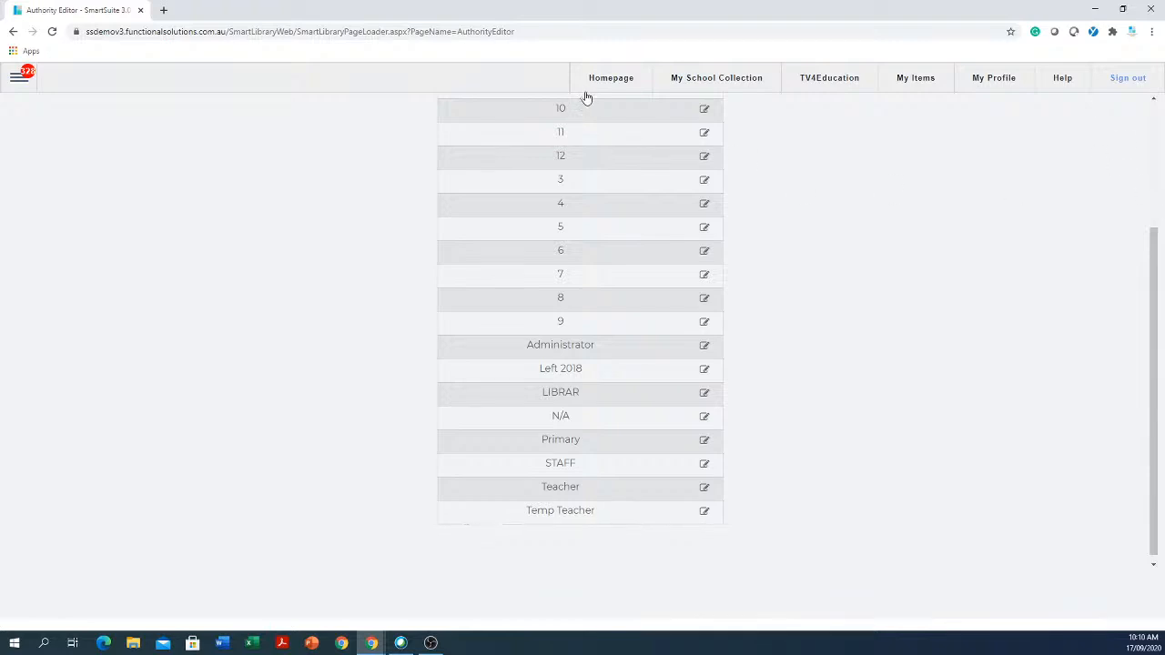
# - Show the Homeroom authority in the Authority Editor and open then close 07A's details
pyautogui.click(19, 78)
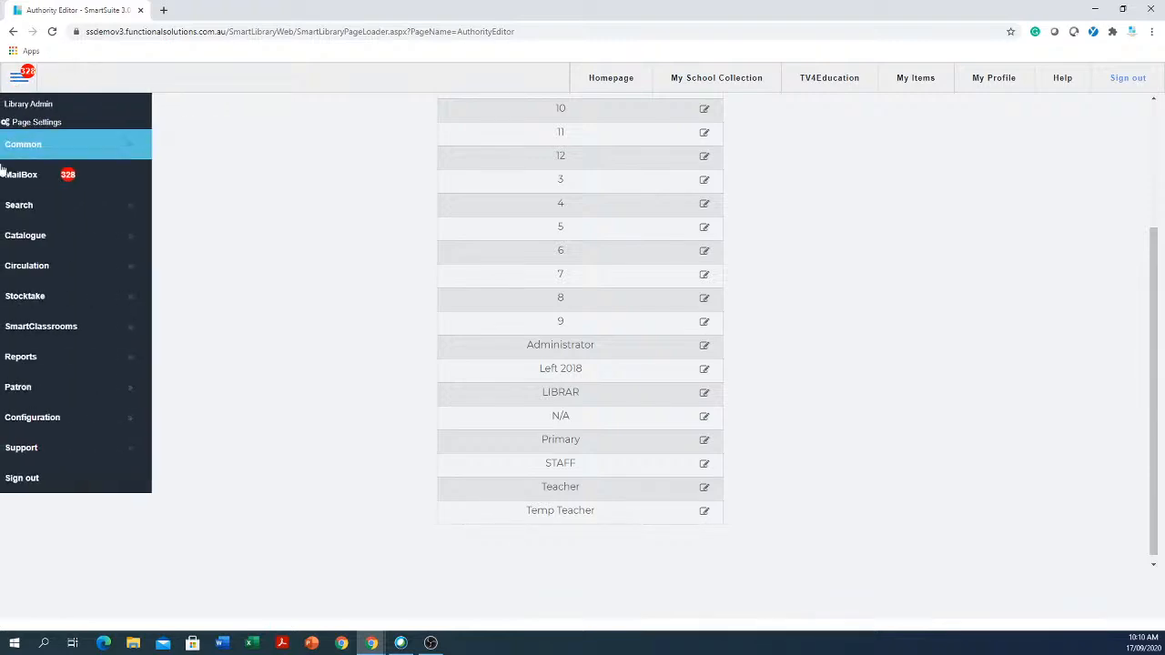
pyautogui.click(53, 419)
pyautogui.click(215, 478)
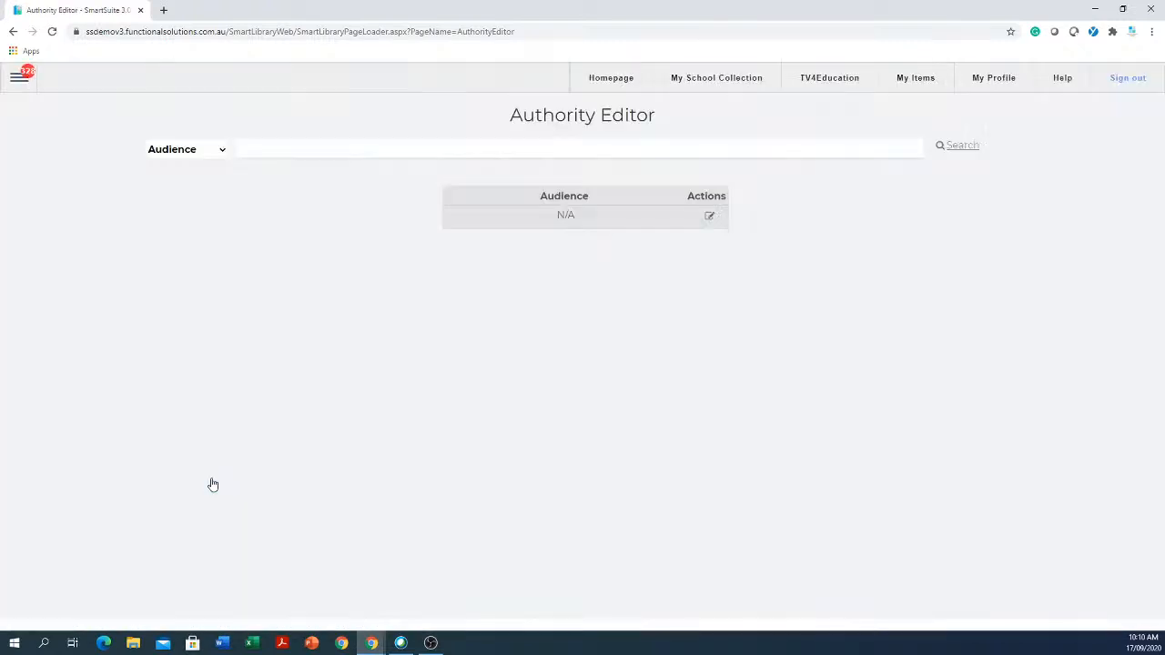
pyautogui.click(224, 150)
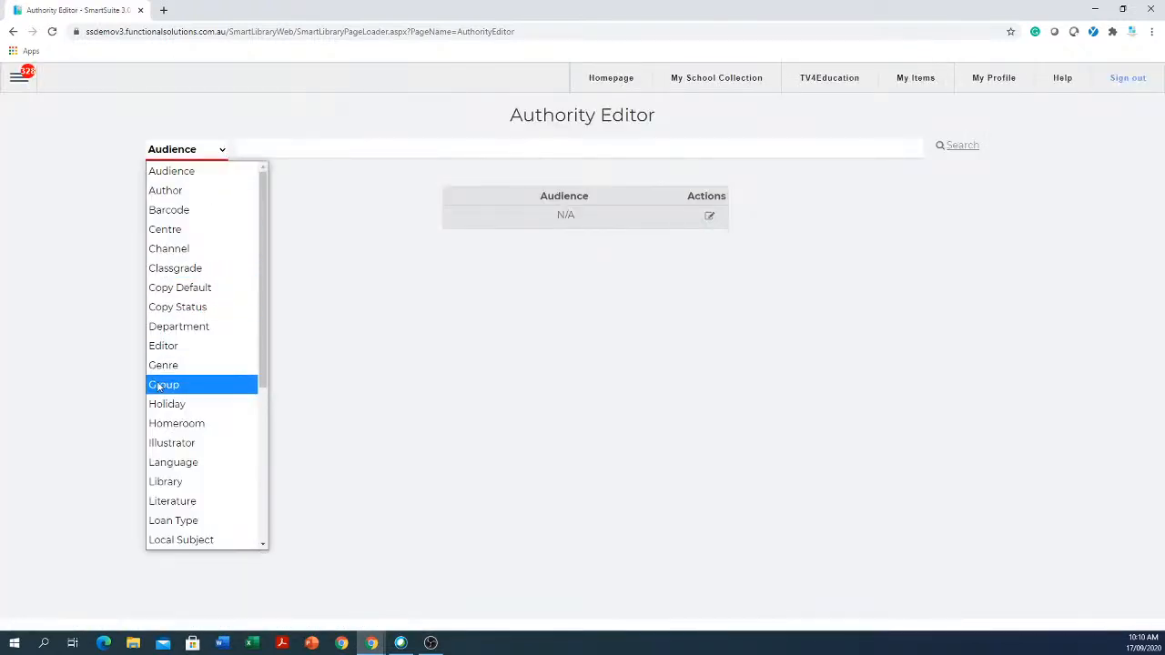
pyautogui.click(185, 426)
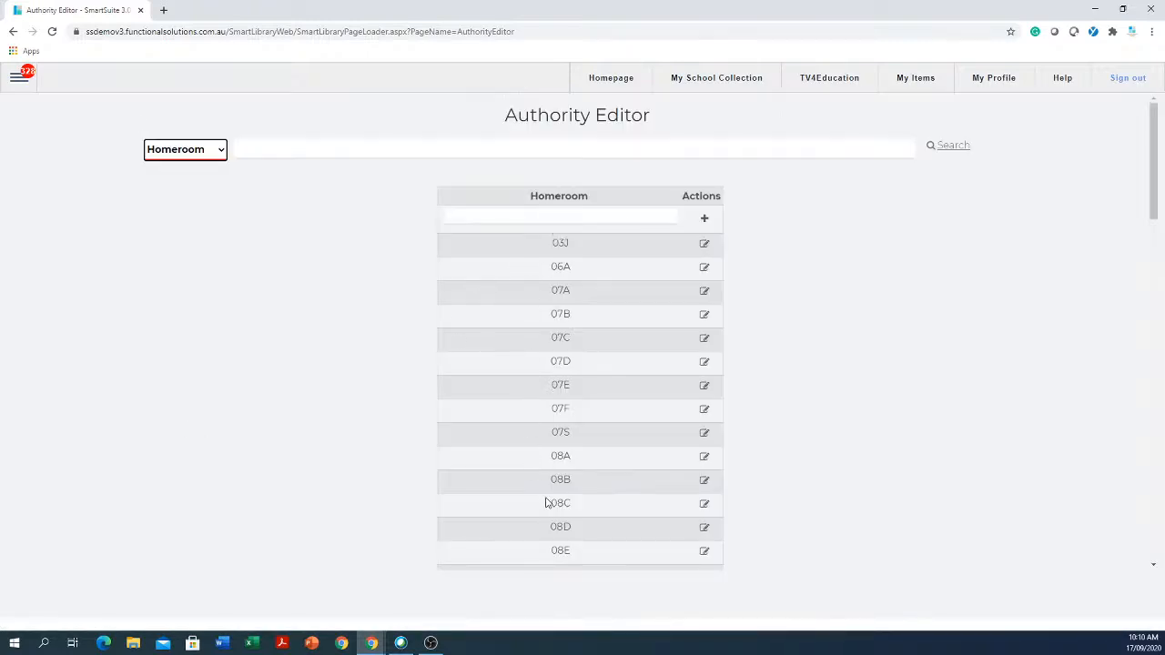
pyautogui.click(704, 293)
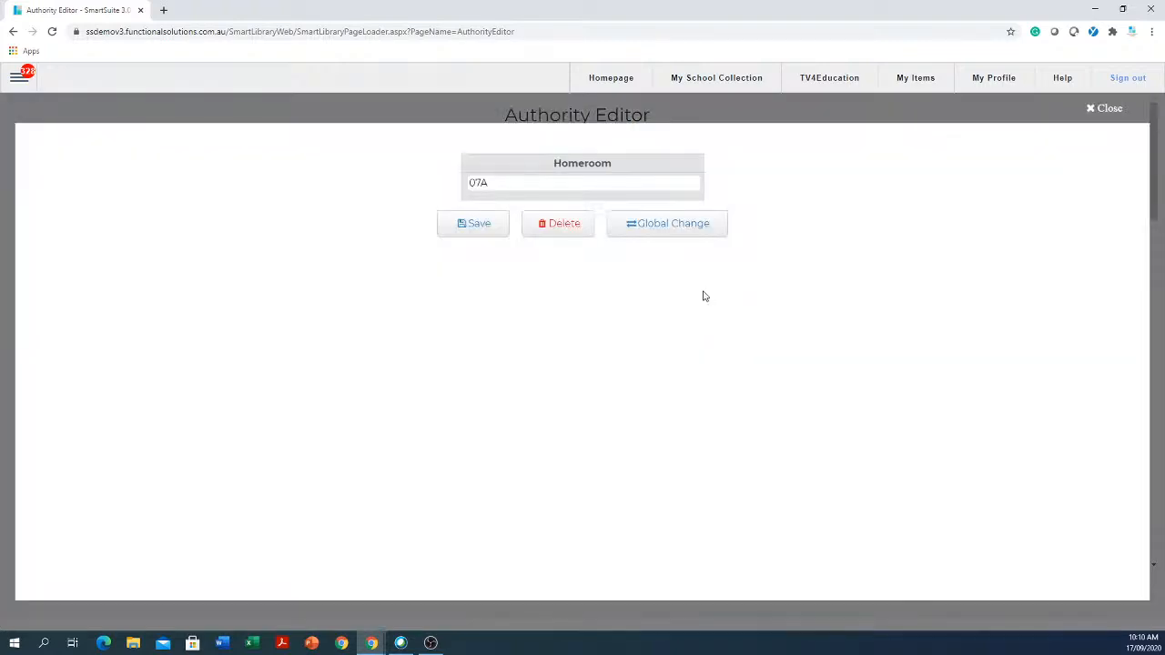
pyautogui.click(1113, 109)
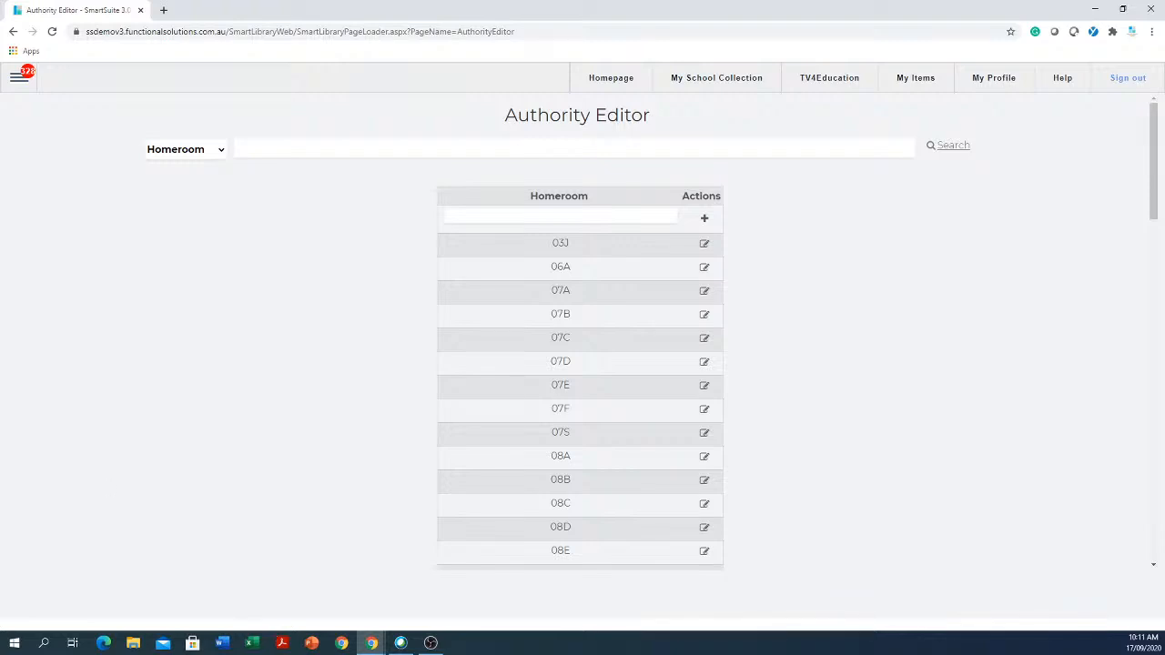
# - Reload the Authority Editor and switch the authority type to Location
pyautogui.click(18, 80)
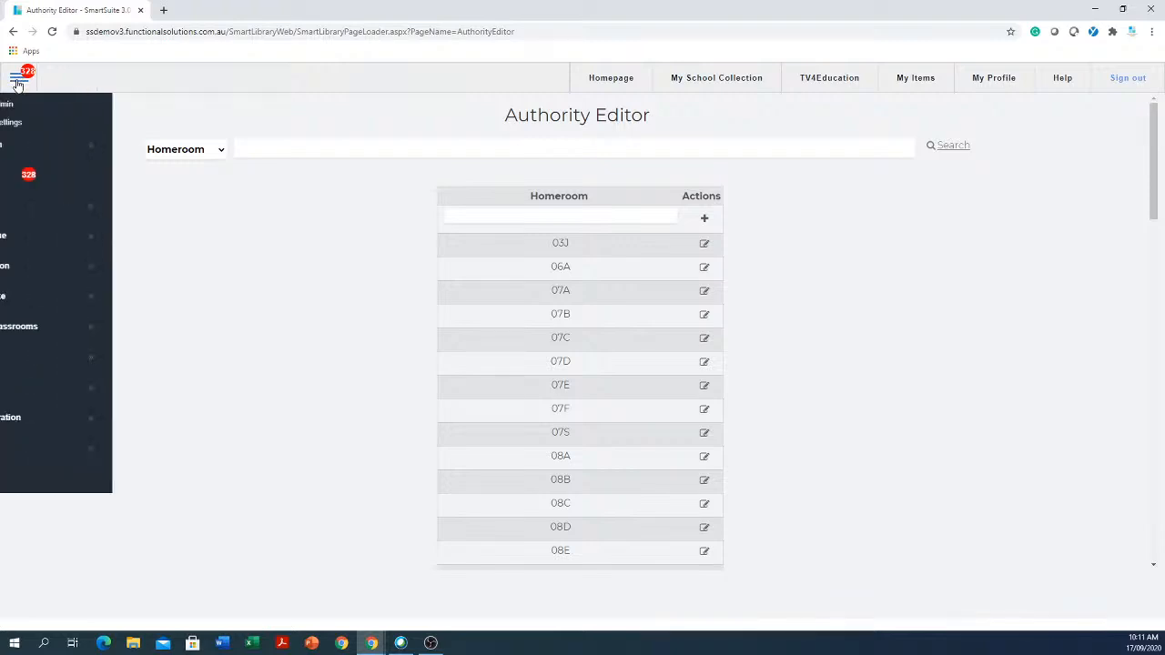
pyautogui.click(48, 423)
pyautogui.click(210, 484)
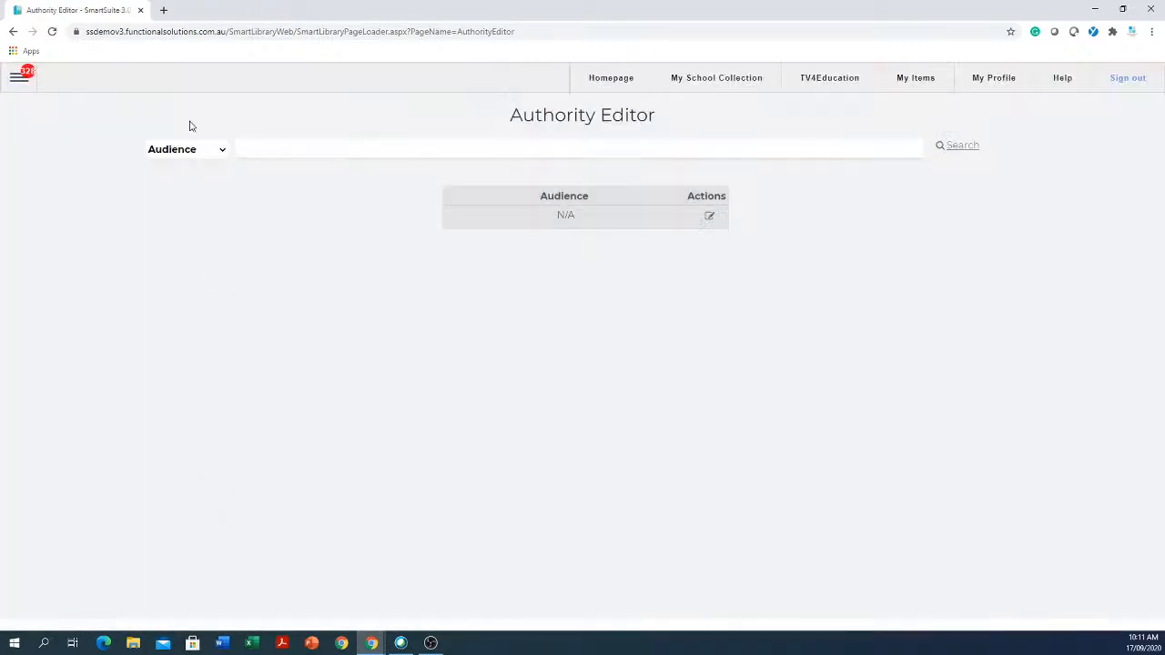
pyautogui.click(181, 152)
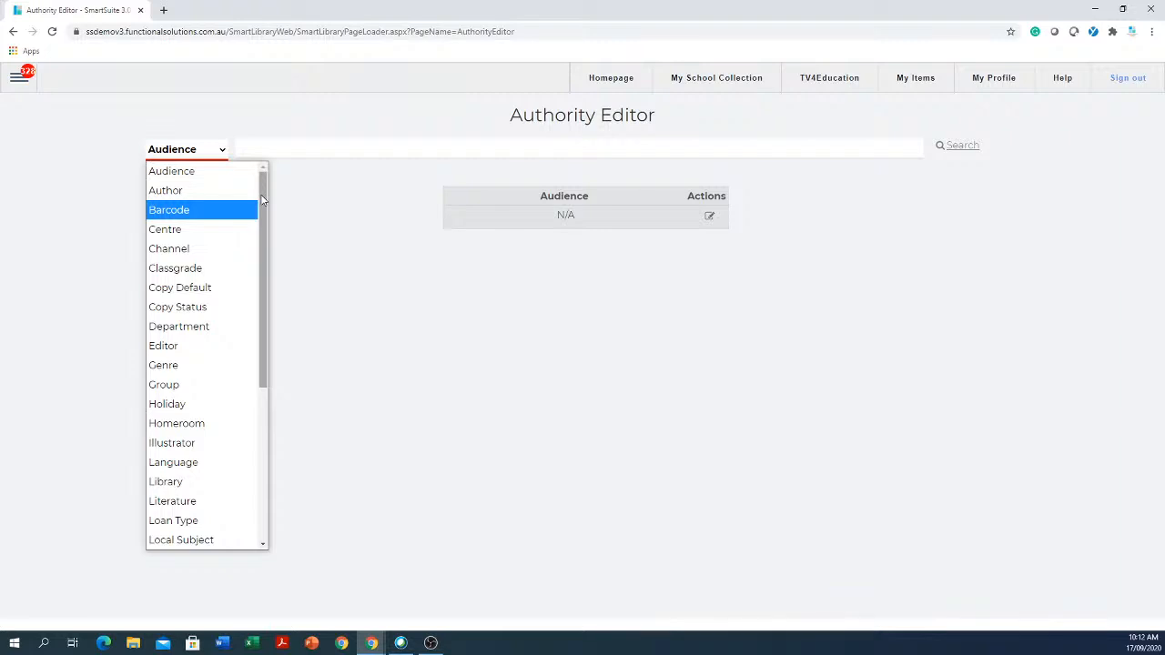
pyautogui.scroll(-4, 246, 221)
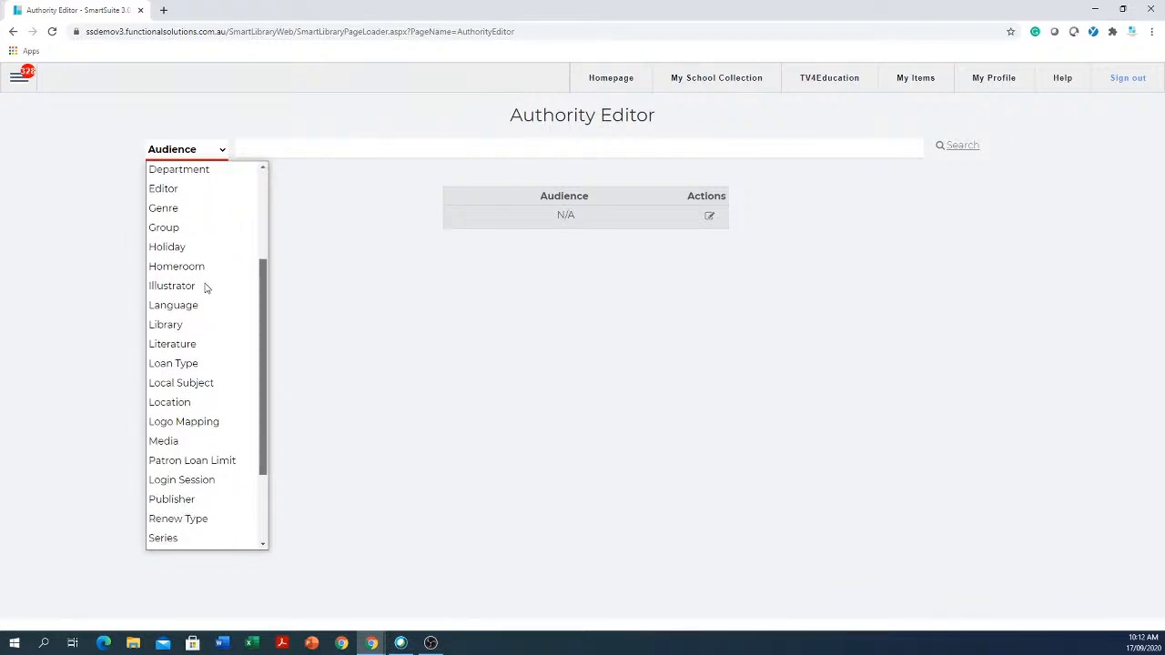
pyautogui.click(180, 401)
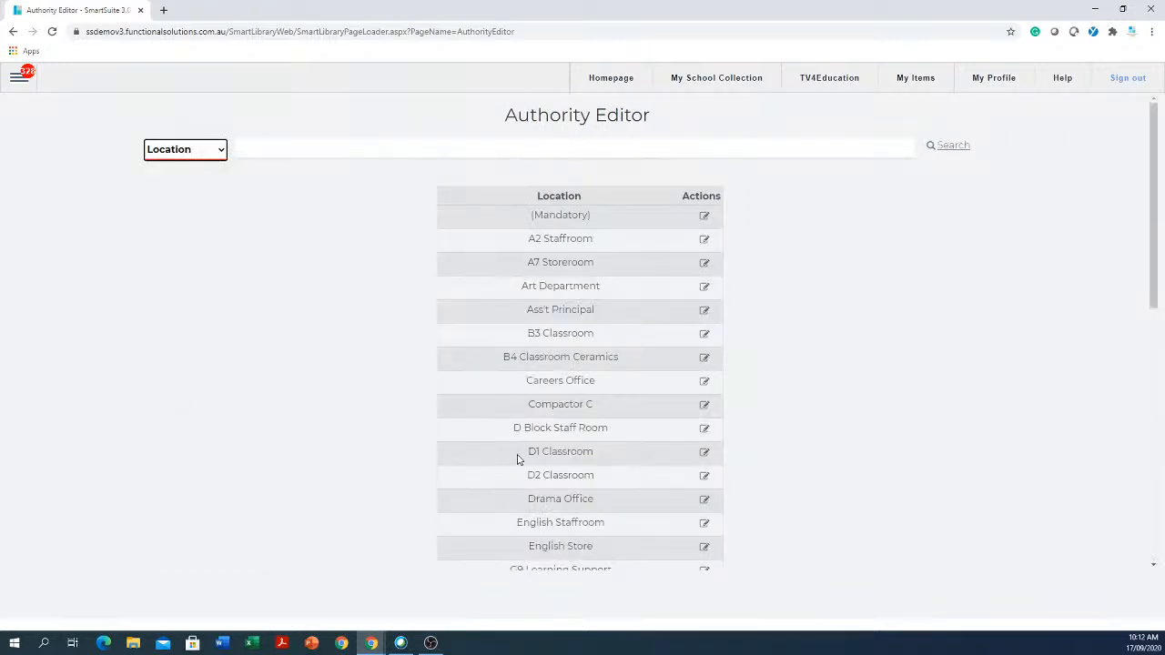
# - Open and close A2 Staffroom's details, browse the Location list, then focus the search box
pyautogui.click(708, 246)
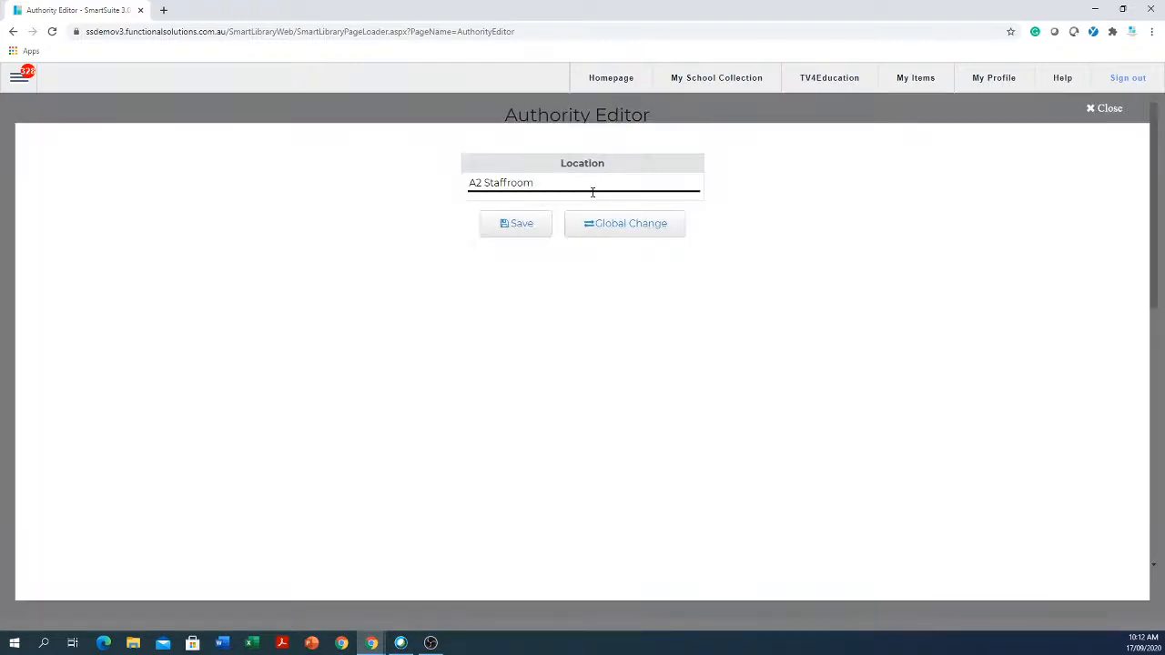
pyautogui.click(1105, 108)
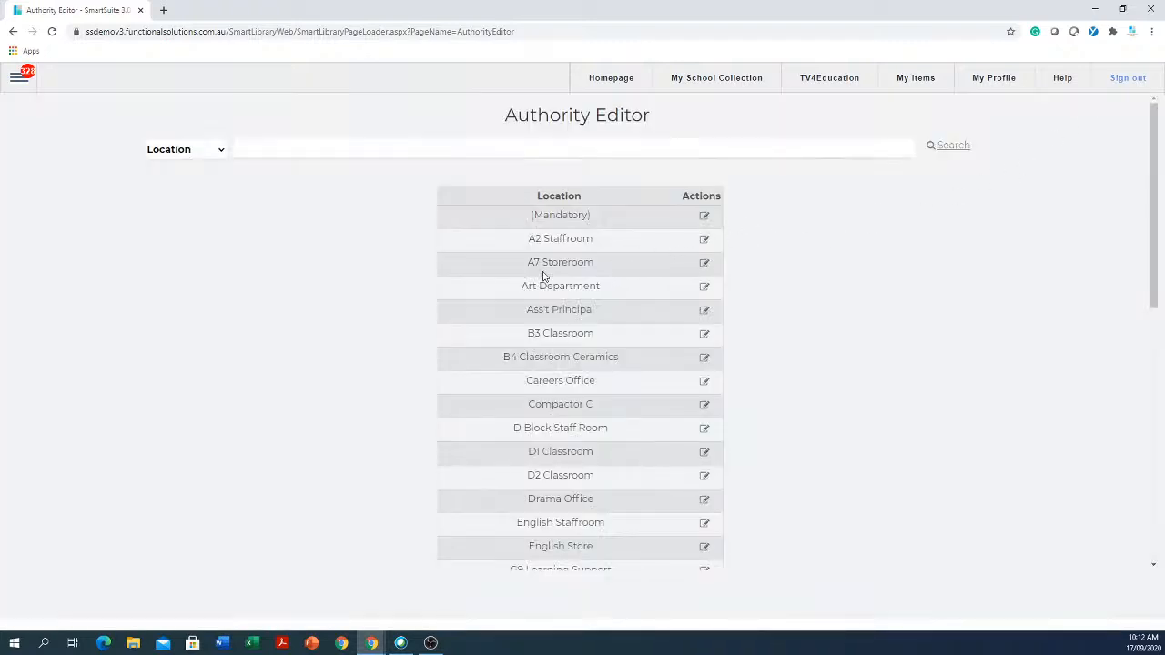
pyautogui.scroll(-4, 544, 276)
pyautogui.scroll(-3, 543, 276)
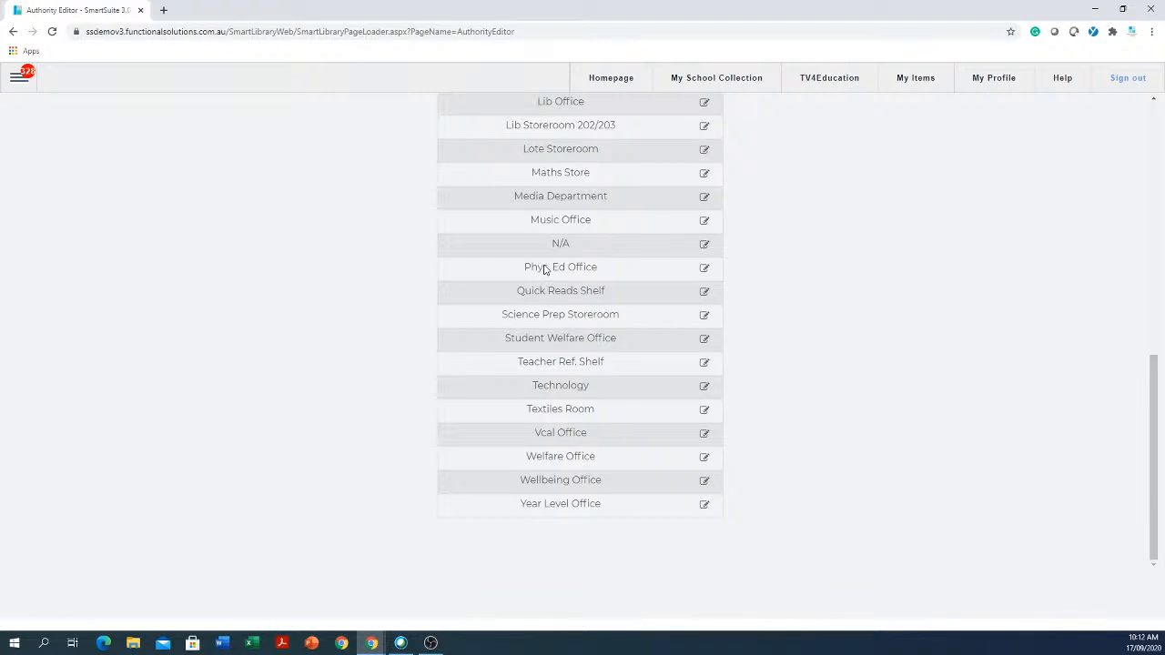
pyautogui.scroll(6, 544, 267)
pyautogui.scroll(1, 544, 267)
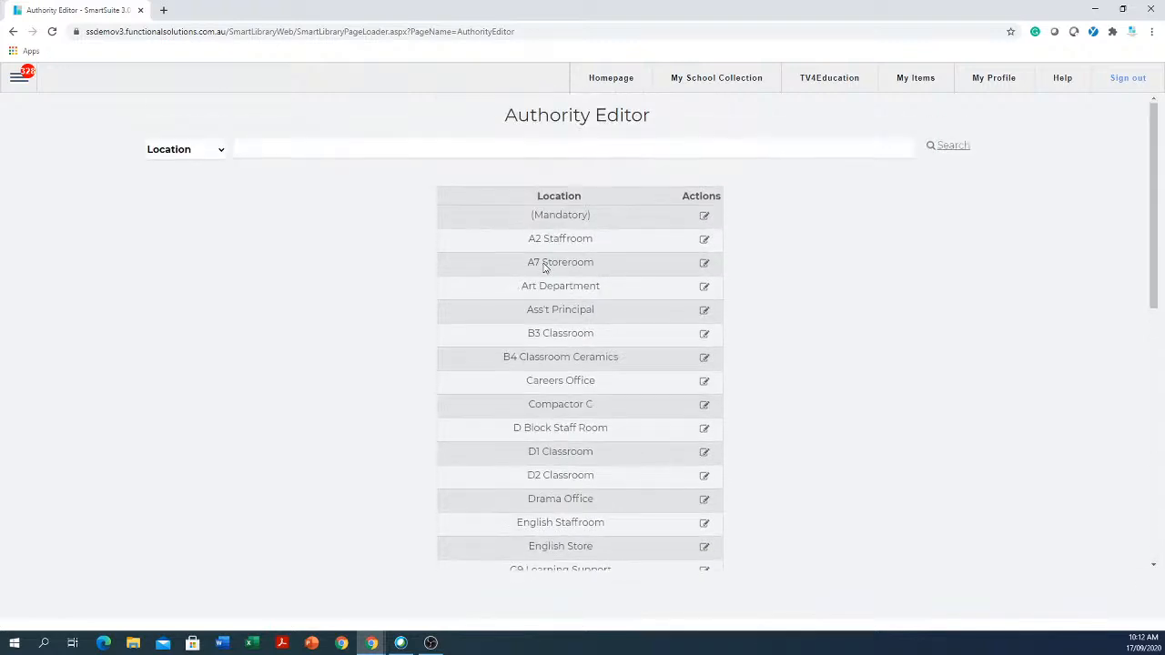
pyautogui.click(386, 150)
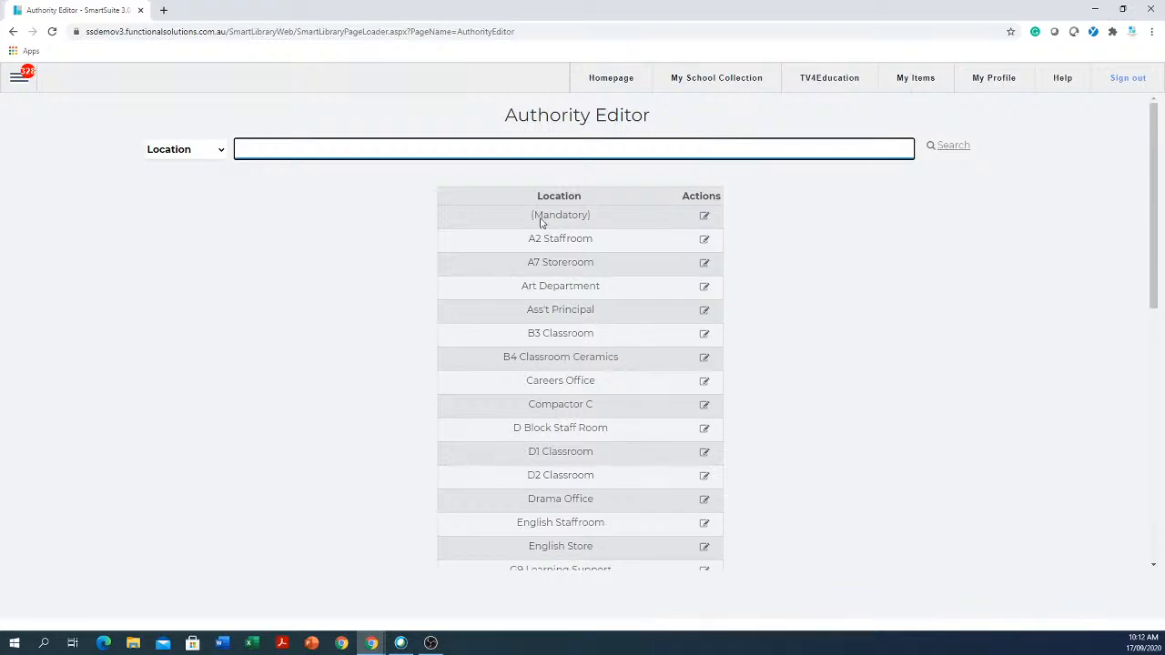
# - Switch to the Sublocation authority and search it for 'lib back room'
pyautogui.click(221, 150)
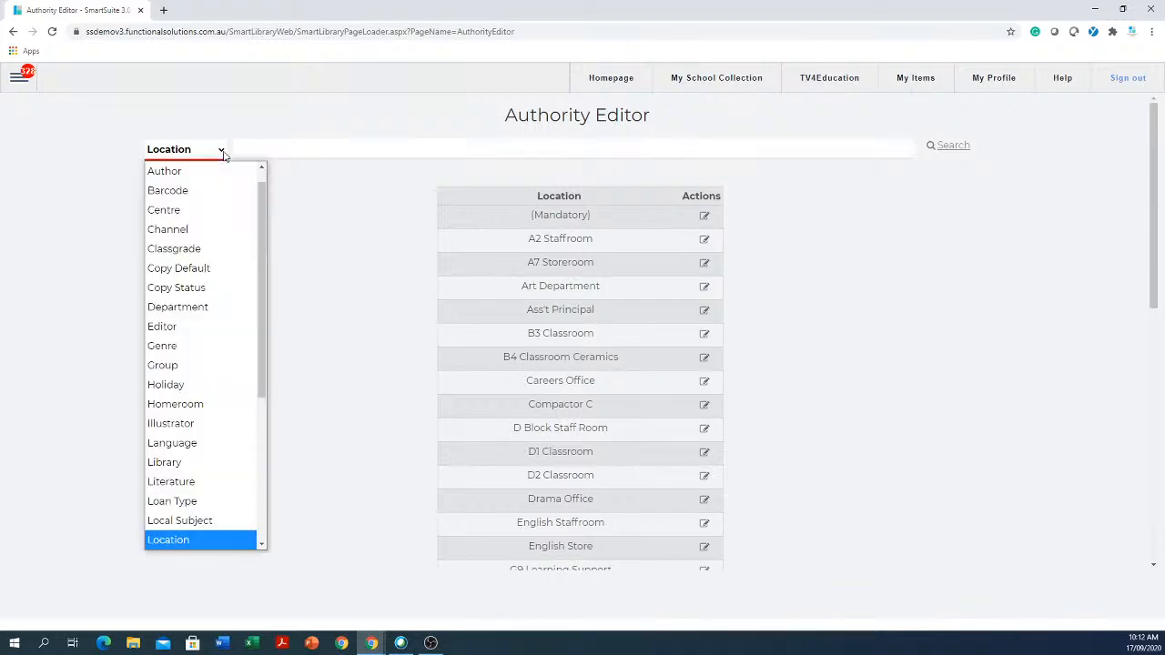
pyautogui.scroll(-3, 241, 327)
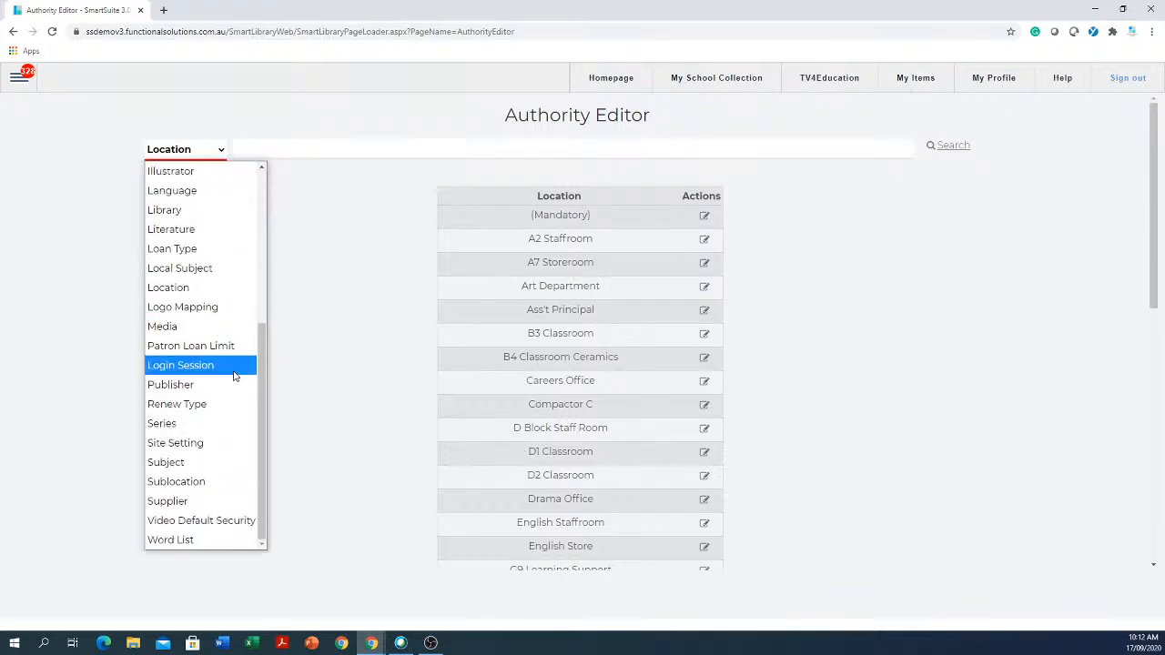
pyautogui.click(190, 487)
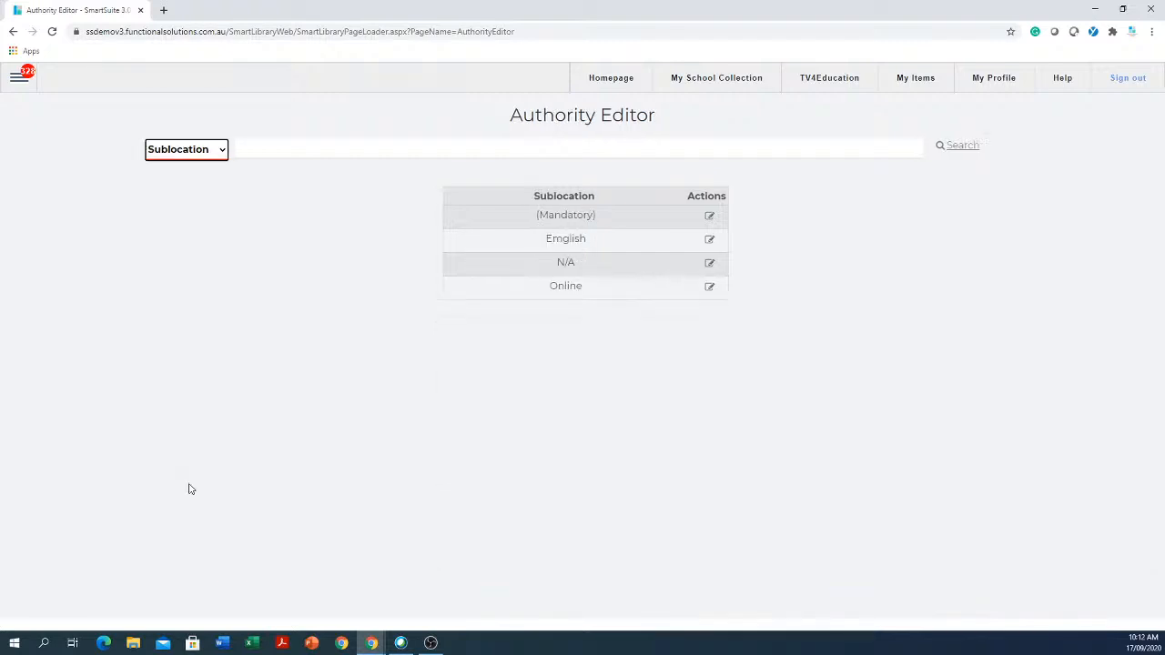
pyautogui.click(366, 146)
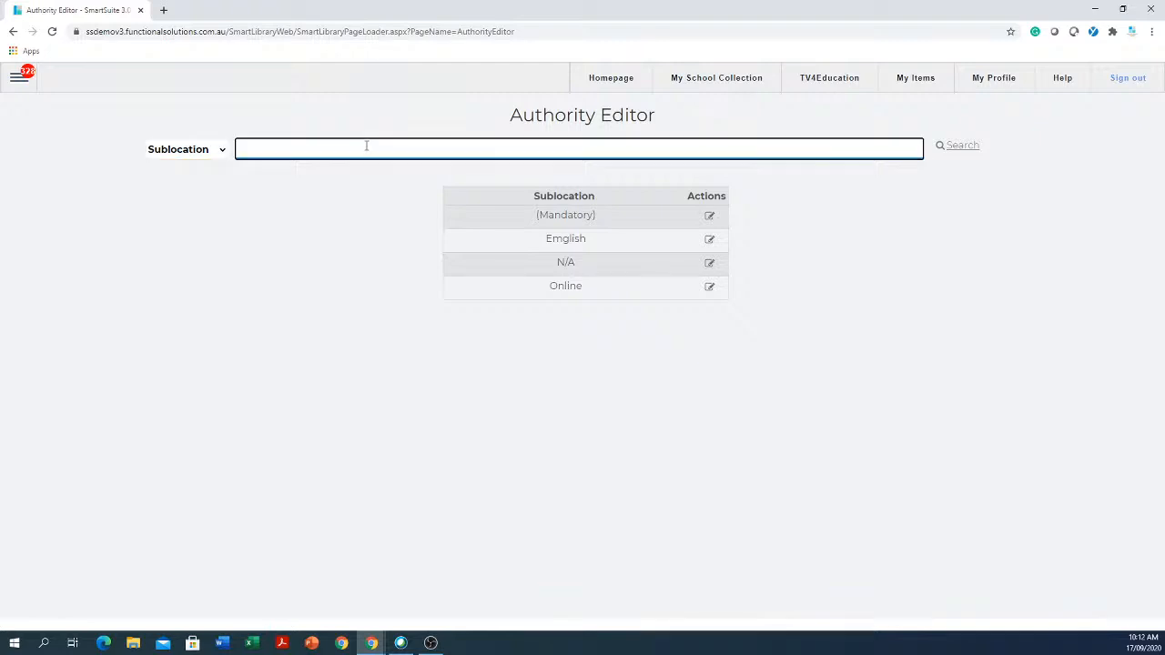
pyautogui.write('sda')
pyautogui.press('BackSpace')
pyautogui.press('BackSpace')
pyautogui.write('lib back room')
pyautogui.press('Return')
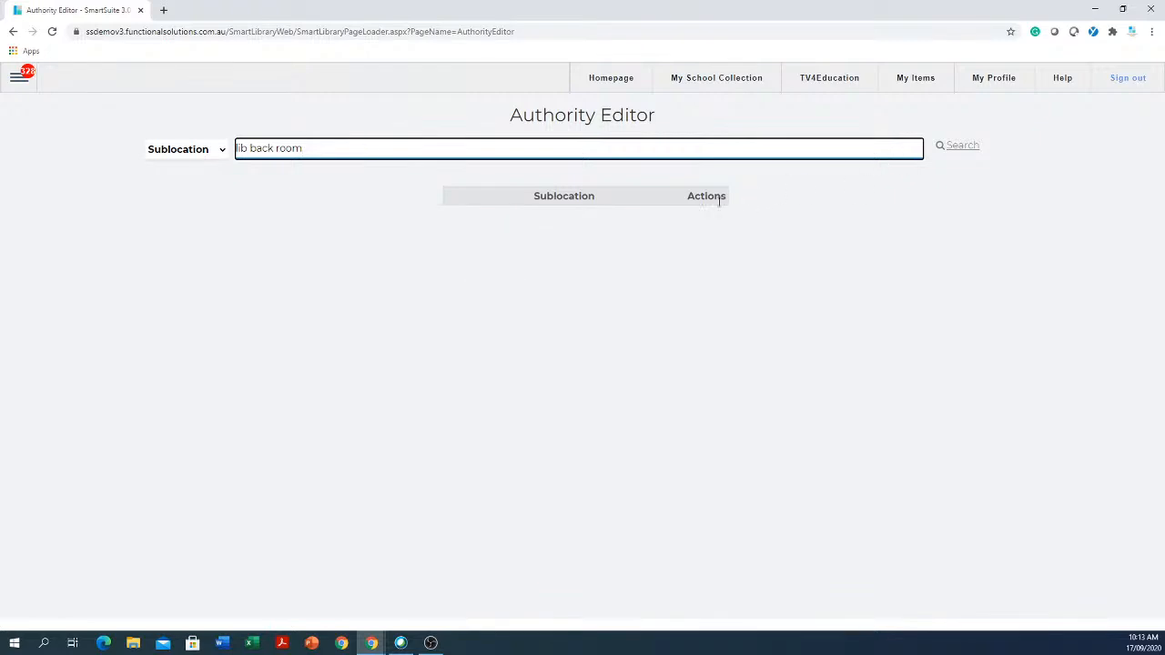
# - Clear the 'lib back room' search and type the test text 'yretetrer'
pyautogui.click(216, 151)
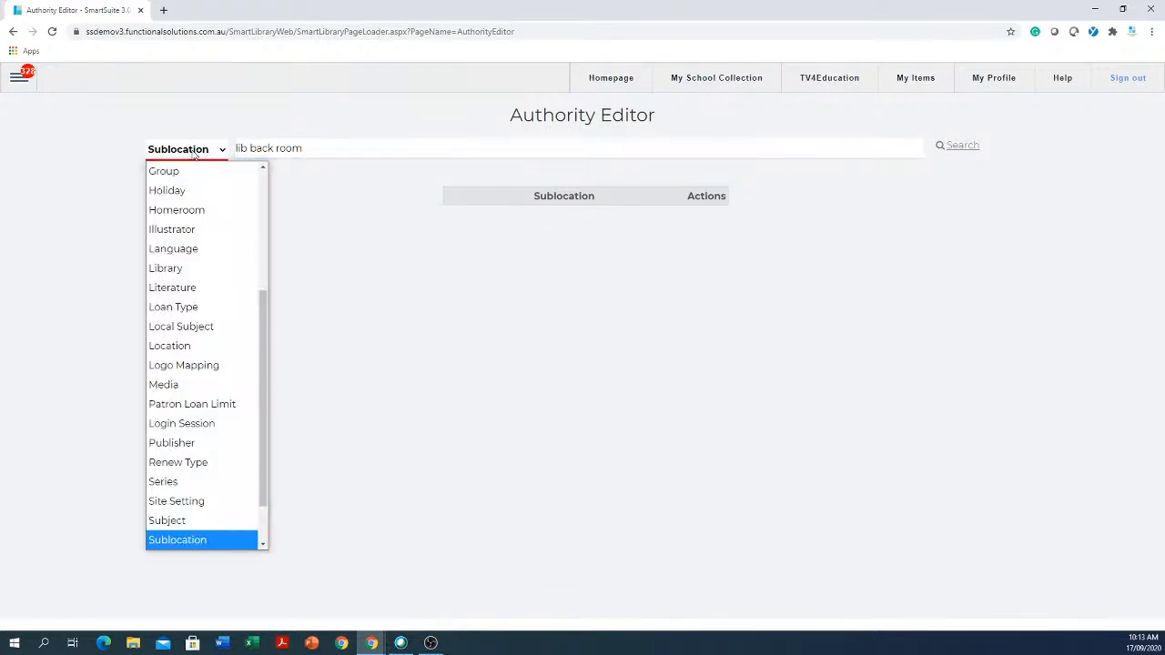
pyautogui.click(206, 541)
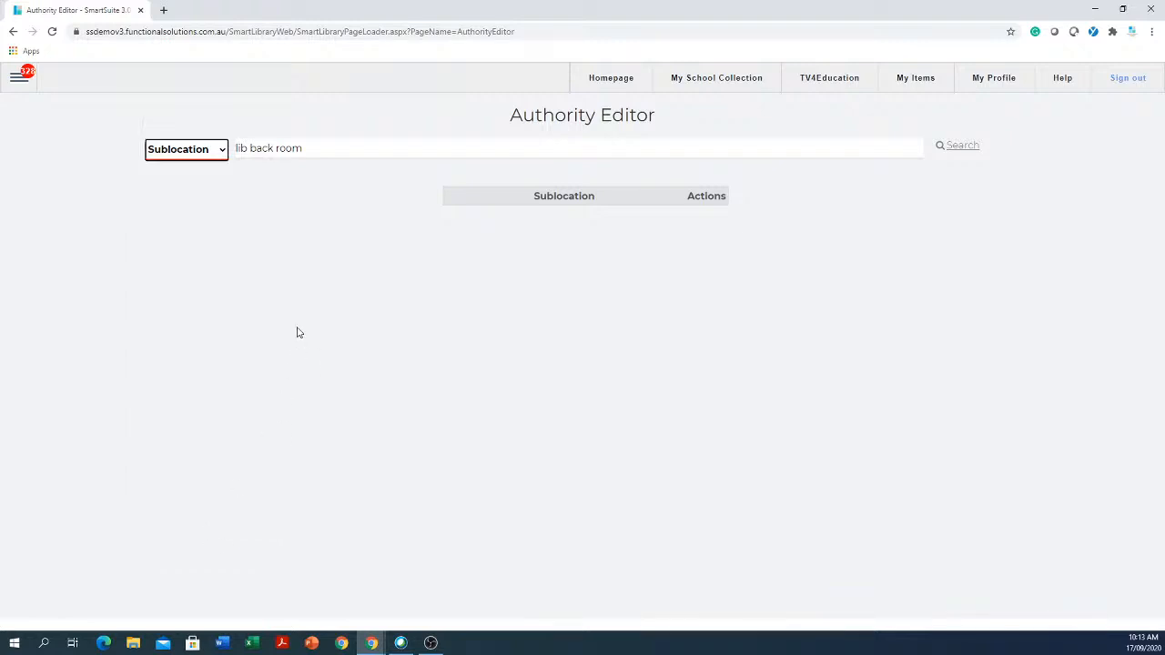
pyautogui.moveTo(356, 149); pyautogui.dragTo(183, 153)
pyautogui.press('BackSpace')
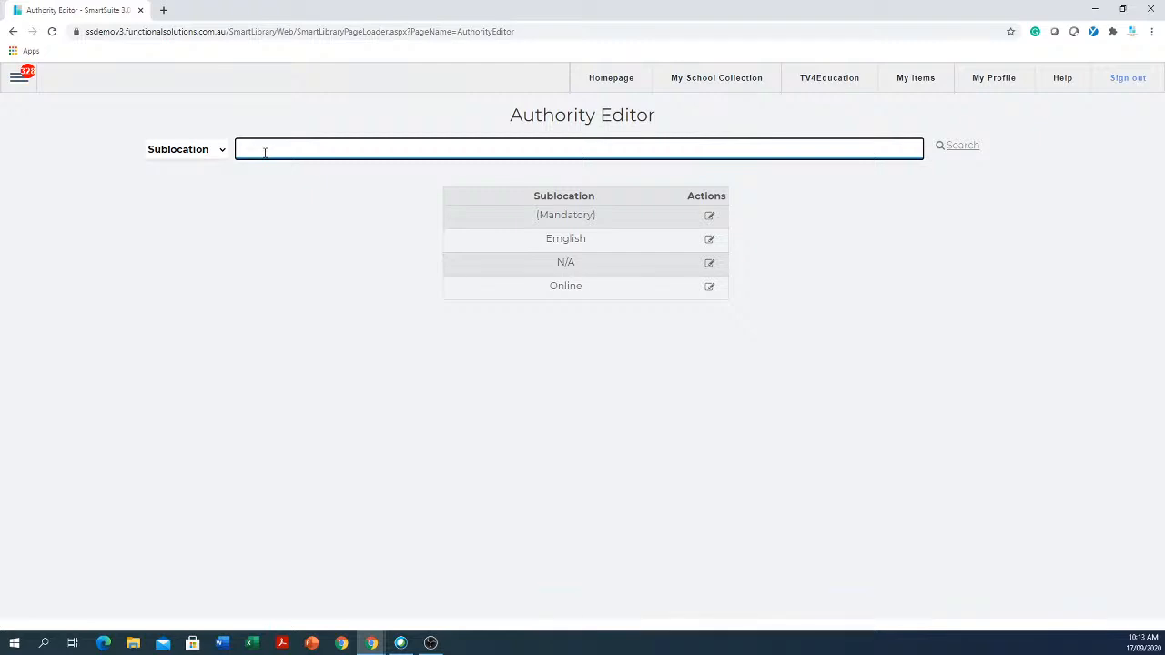
pyautogui.write('yretetrer')
# - In the catalogue editor, give copy 2 the new location 'lib service area'
pyautogui.click(13, 83)
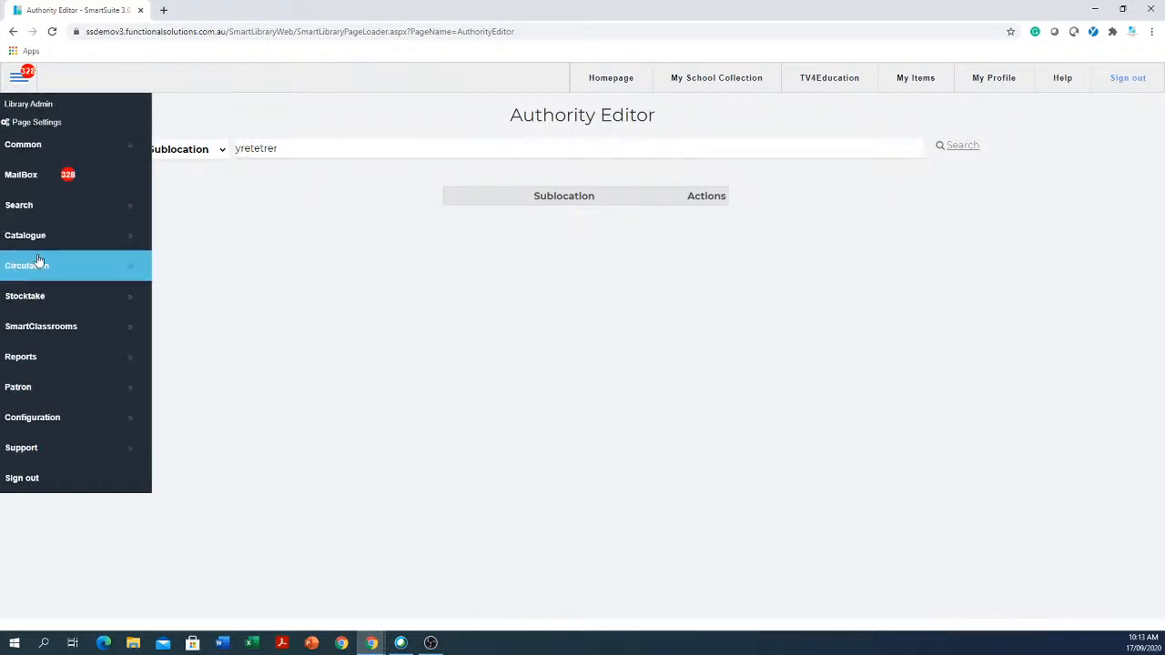
pyautogui.moveTo(50, 243)
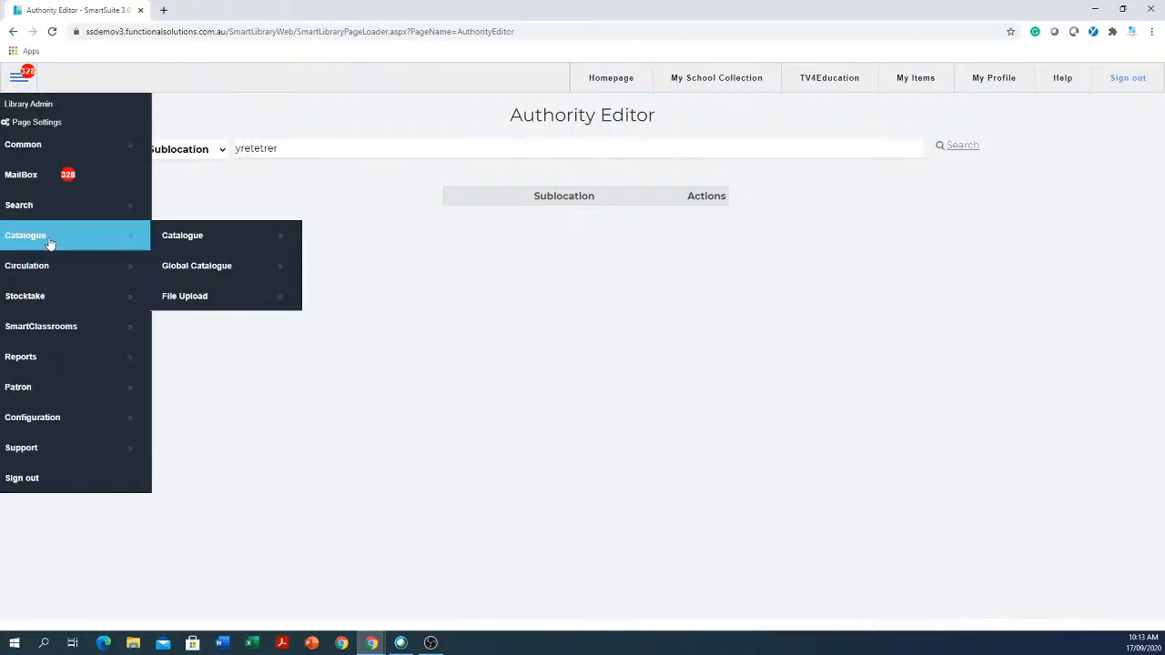
pyautogui.click(244, 240)
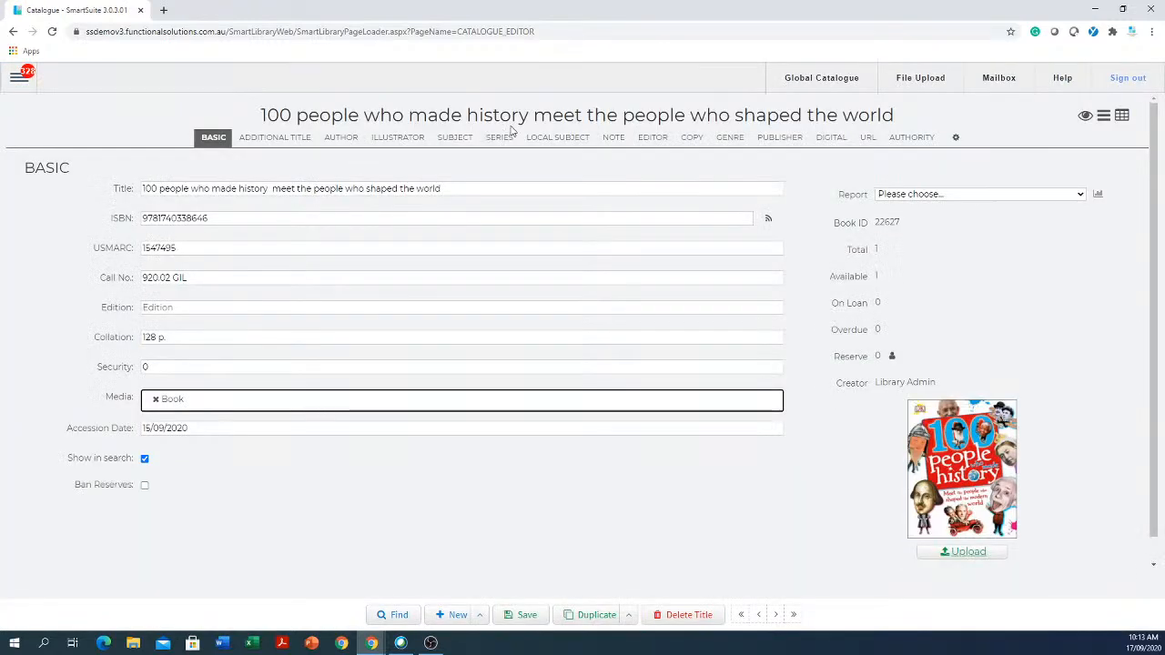
pyautogui.click(691, 139)
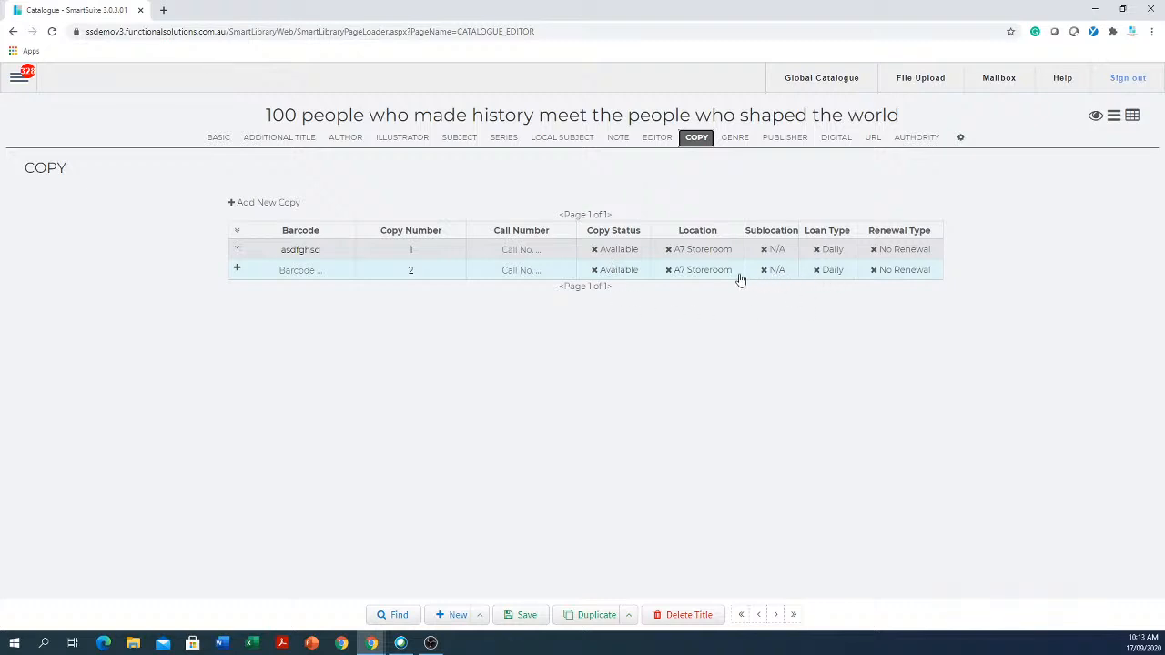
pyautogui.click(709, 273)
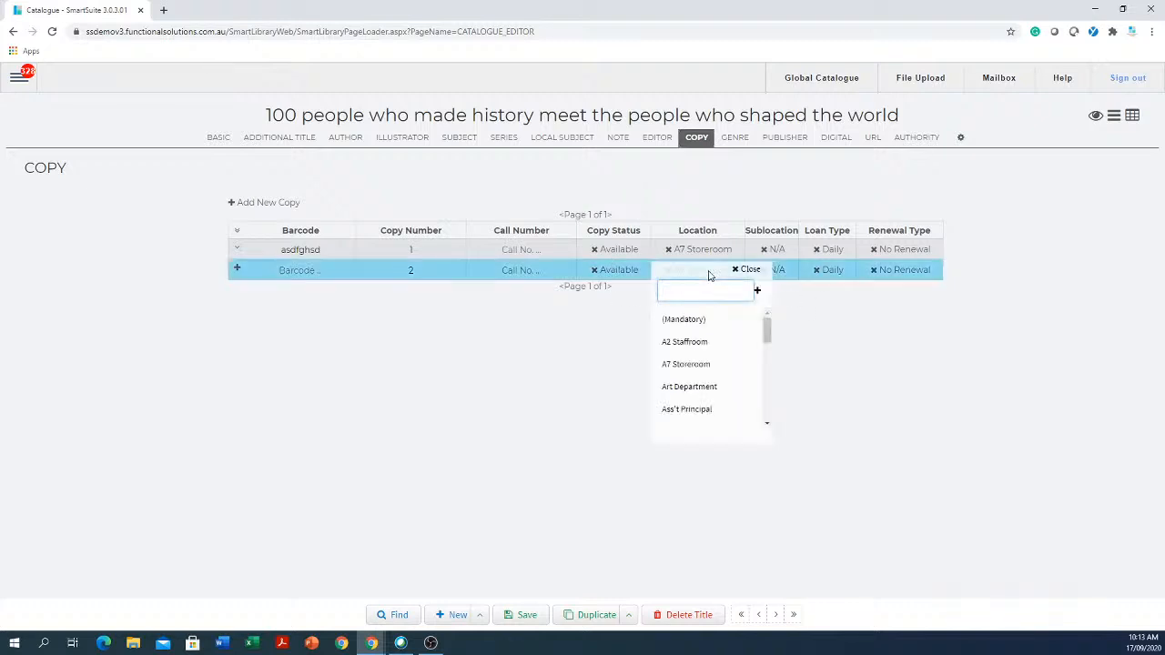
pyautogui.write('li')
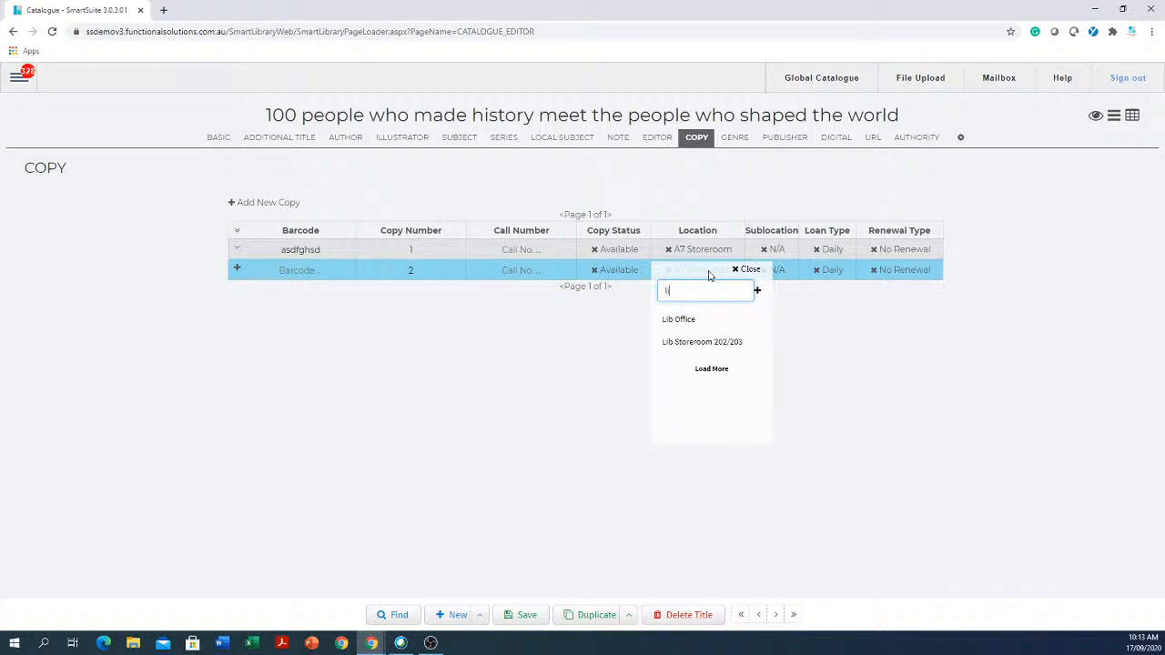
pyautogui.write('b servi')
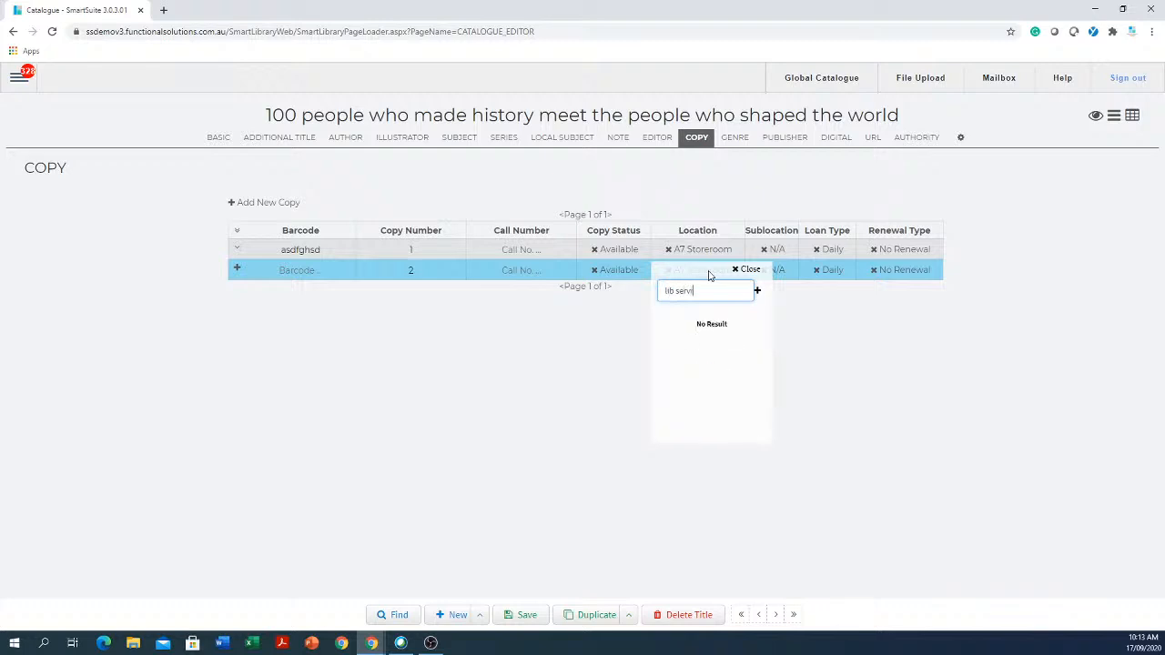
pyautogui.write('ce area')
pyautogui.press('Return')
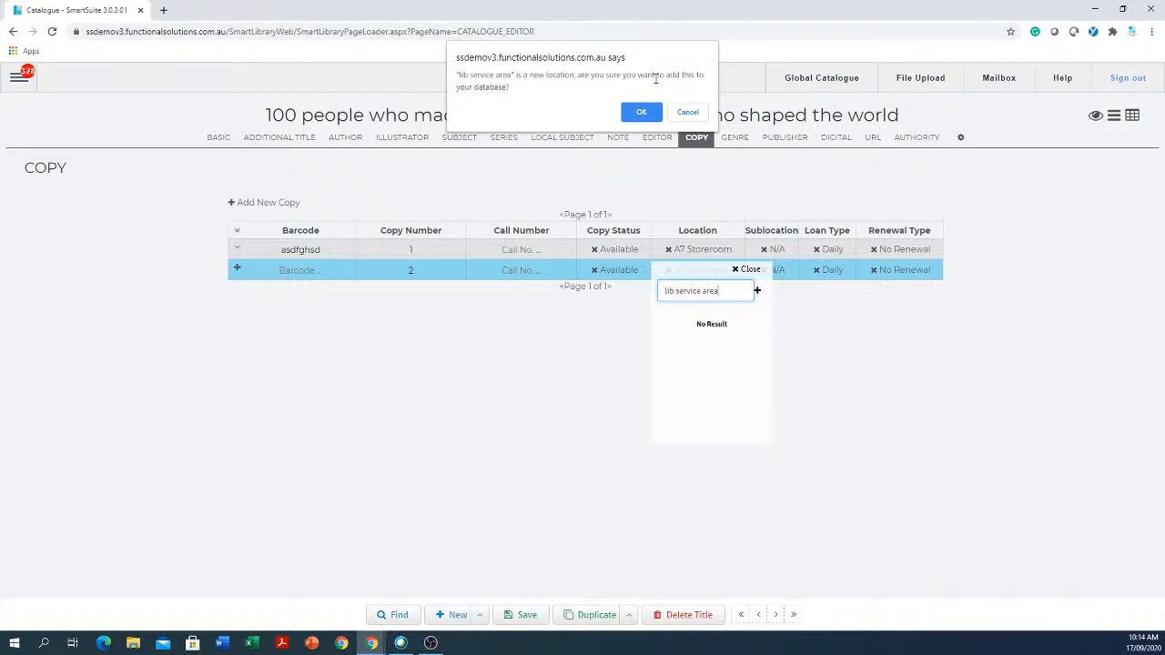
pyautogui.click(642, 117)
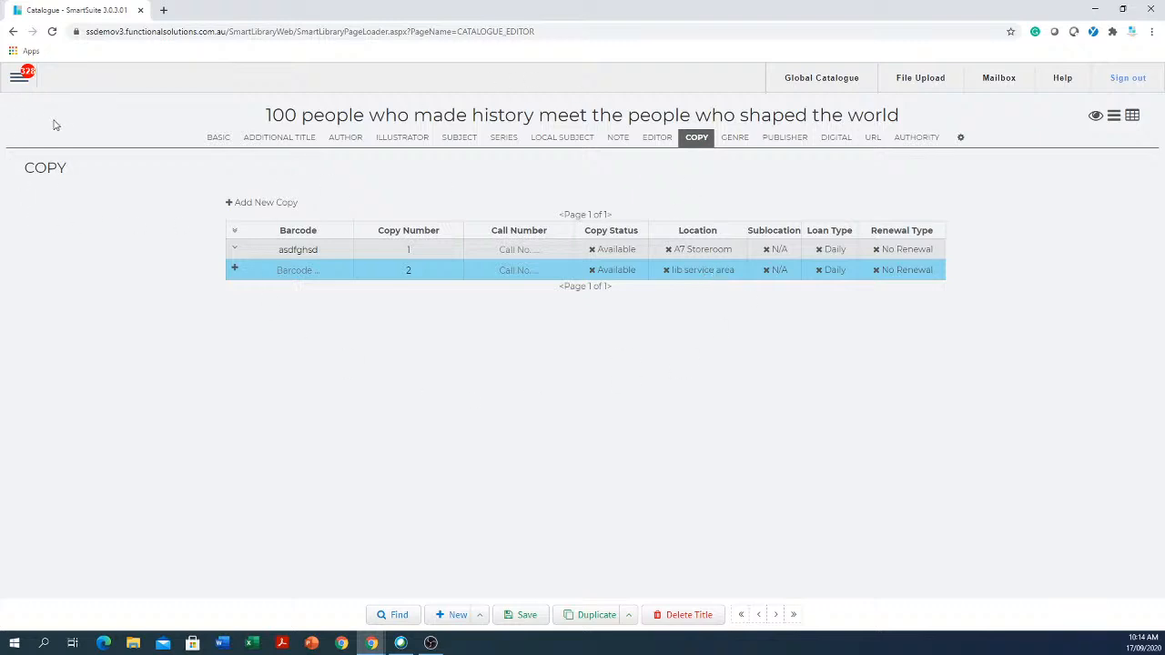
# - Reopen the Authority Editor and switch the authority type to Location
pyautogui.click(19, 80)
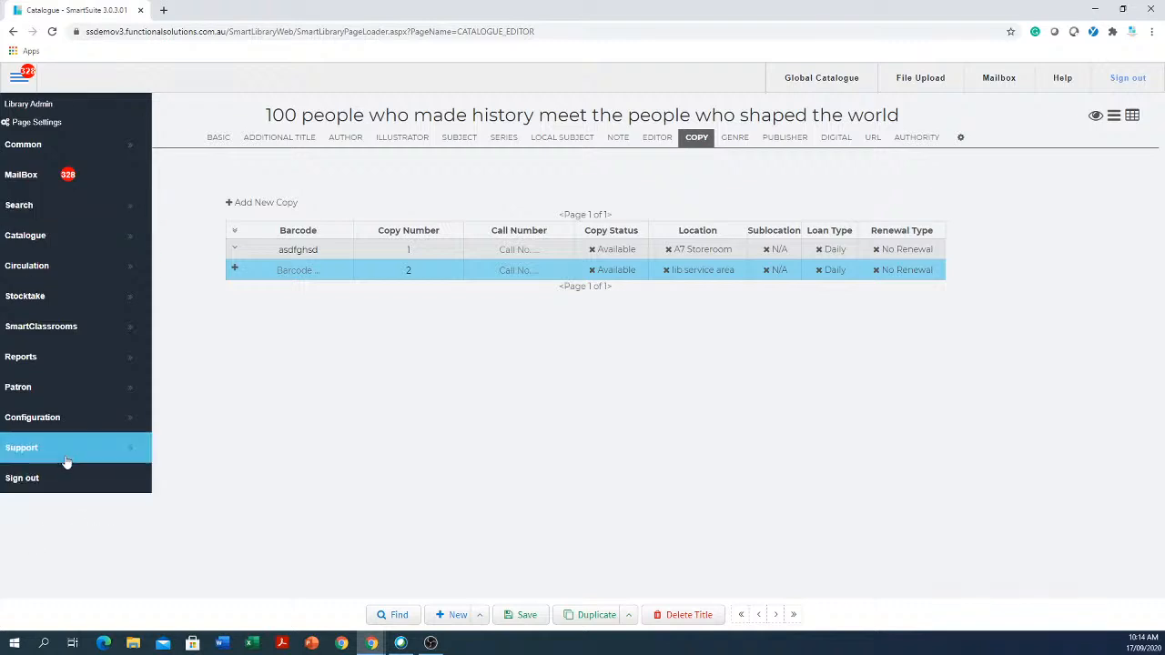
pyautogui.click(78, 425)
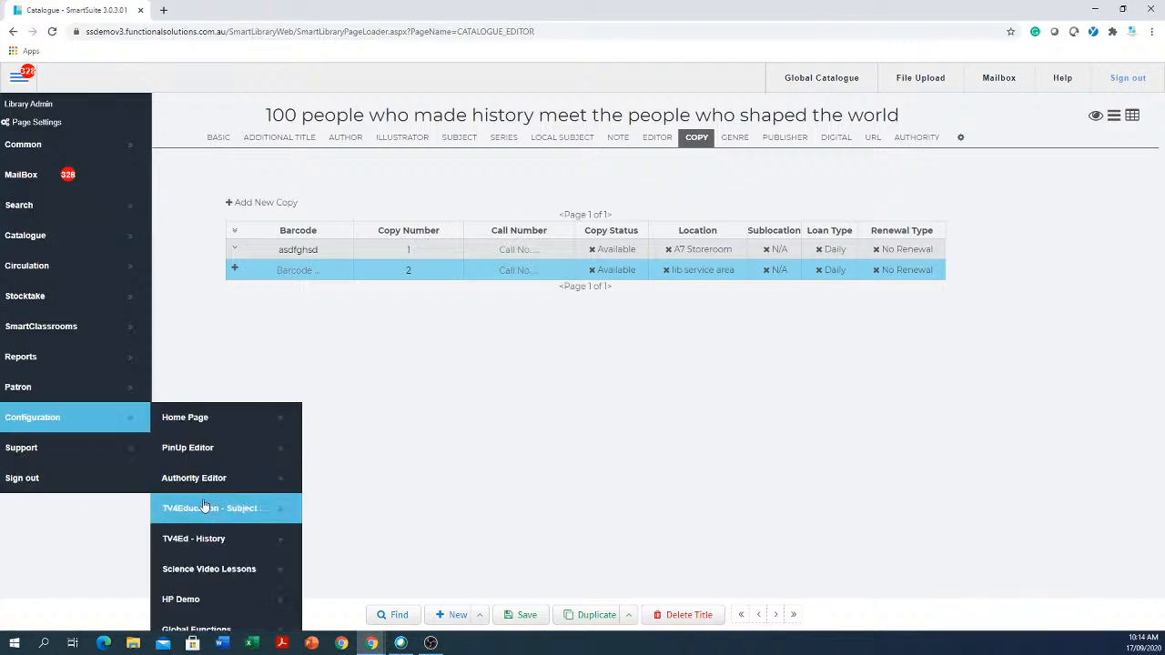
pyautogui.click(224, 477)
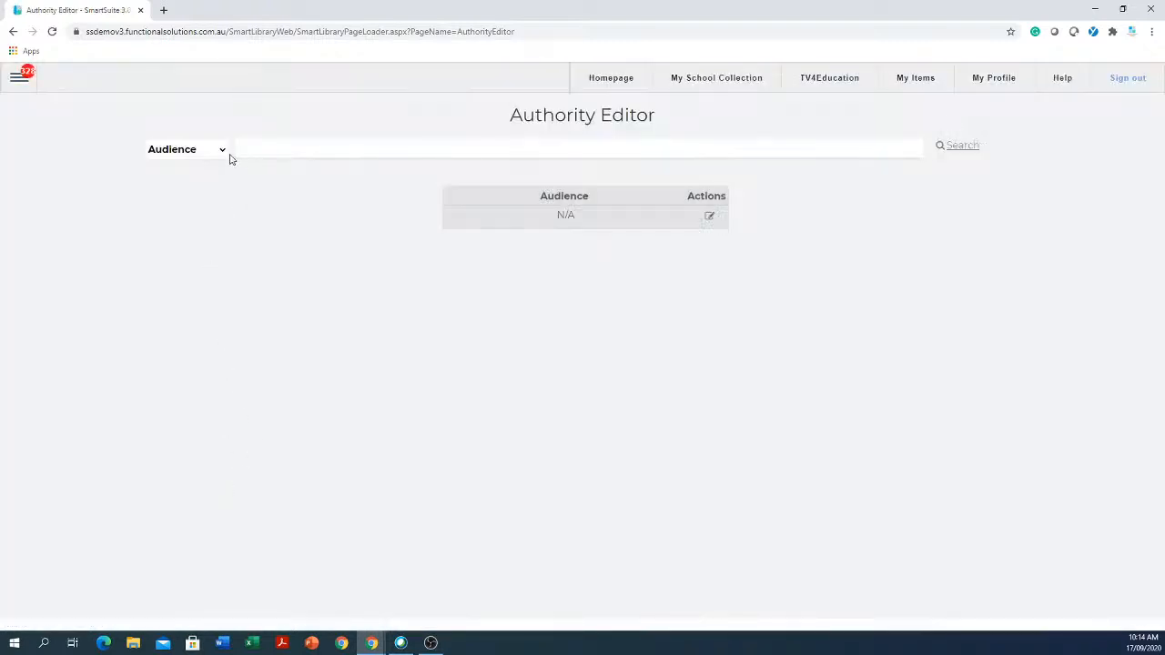
pyautogui.click(222, 151)
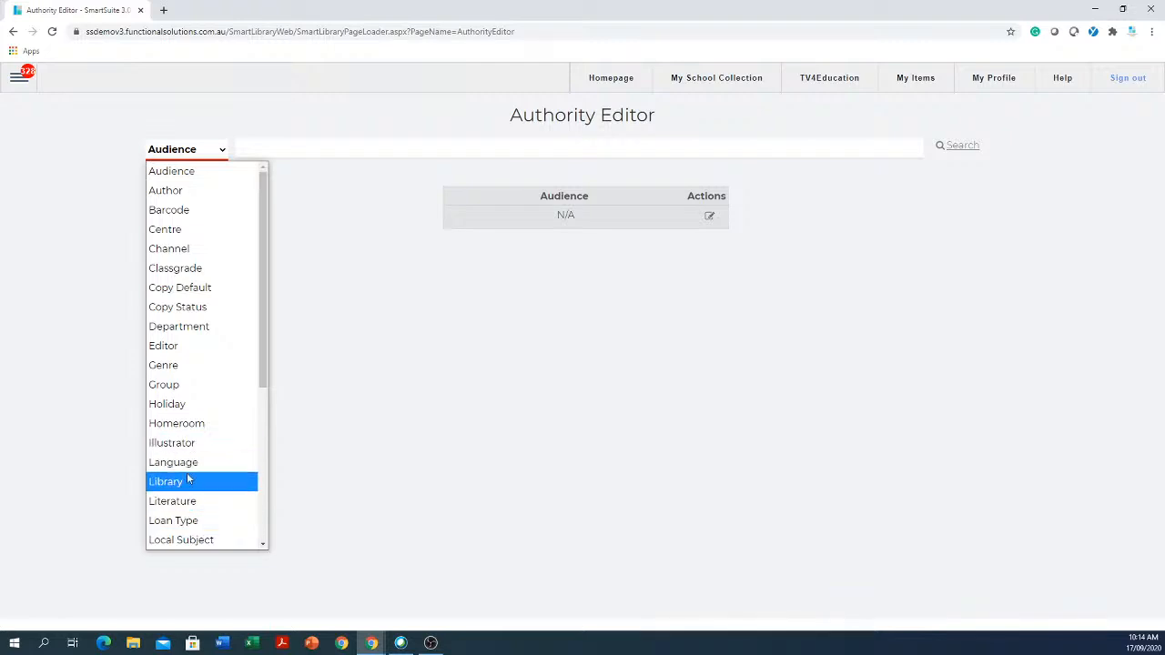
pyautogui.scroll(-3, 188, 492)
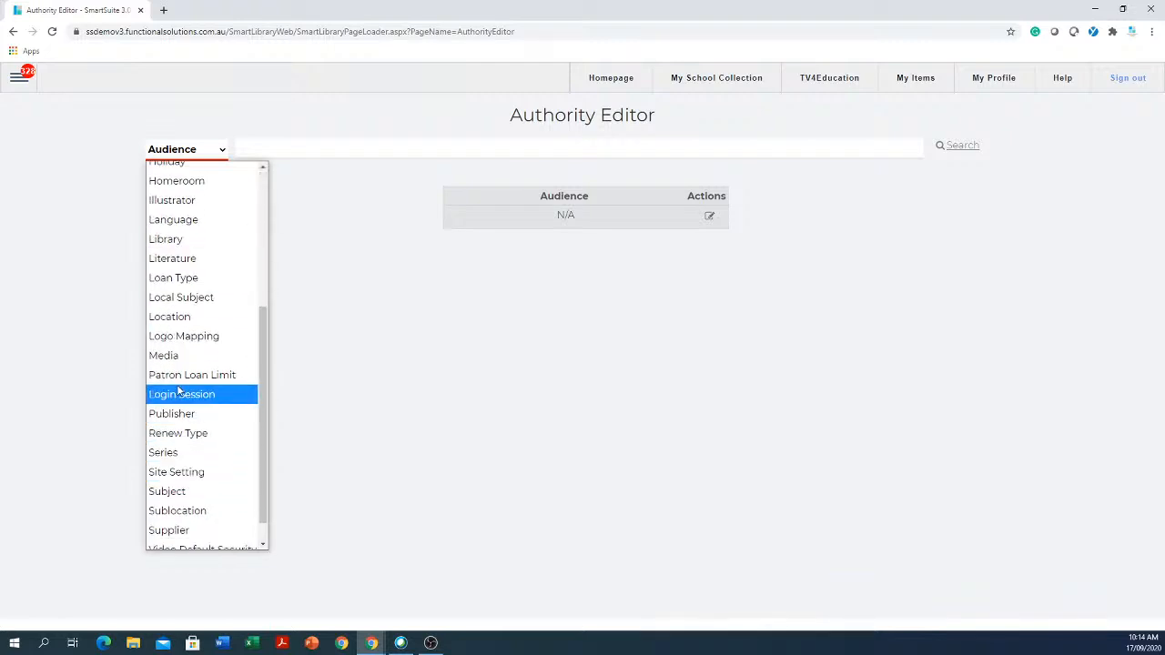
pyautogui.click(170, 319)
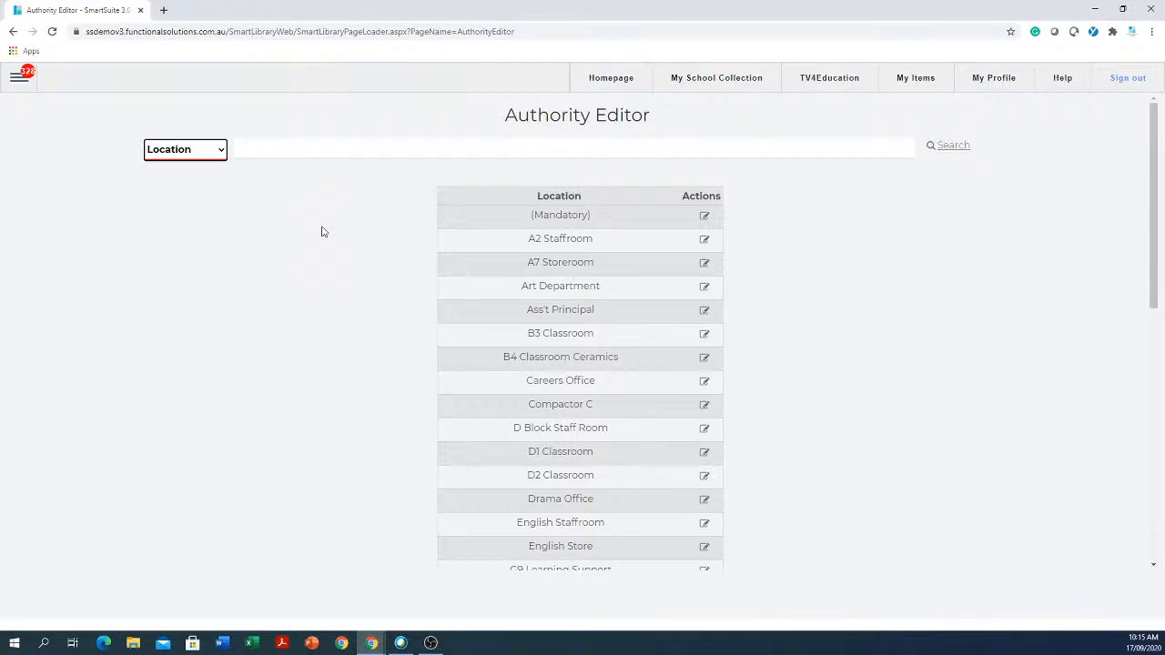
pyautogui.click(221, 151)
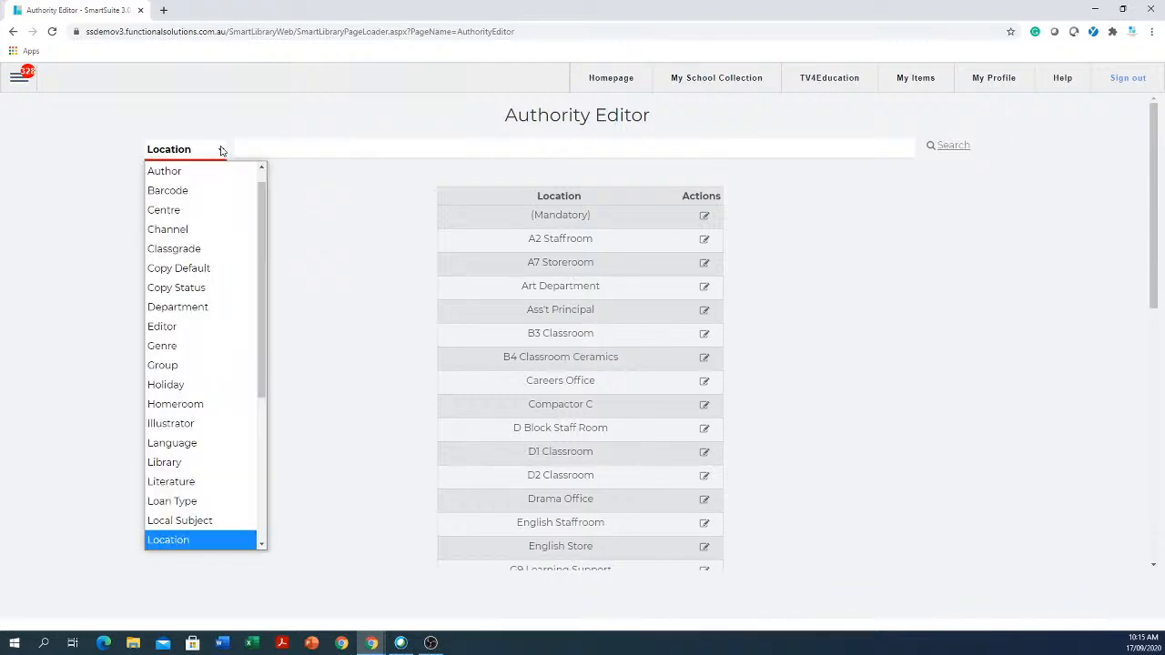
# - Add a new Loan Type authority entry named 'term'
pyautogui.click(182, 502)
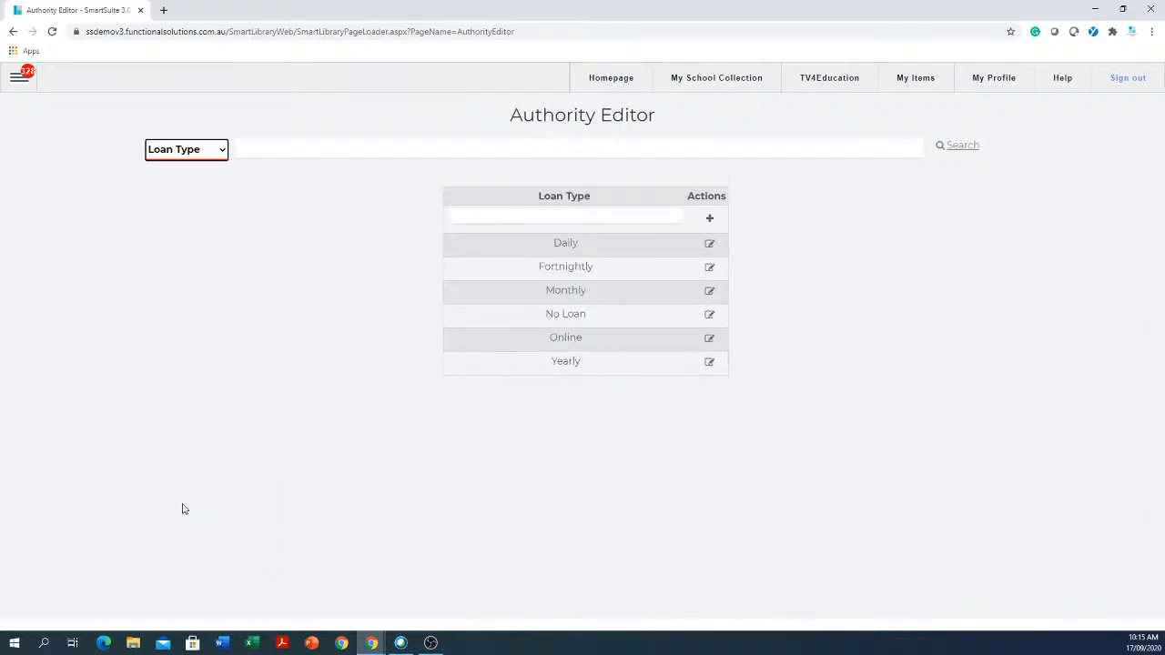
pyautogui.click(569, 212)
pyautogui.click(570, 212)
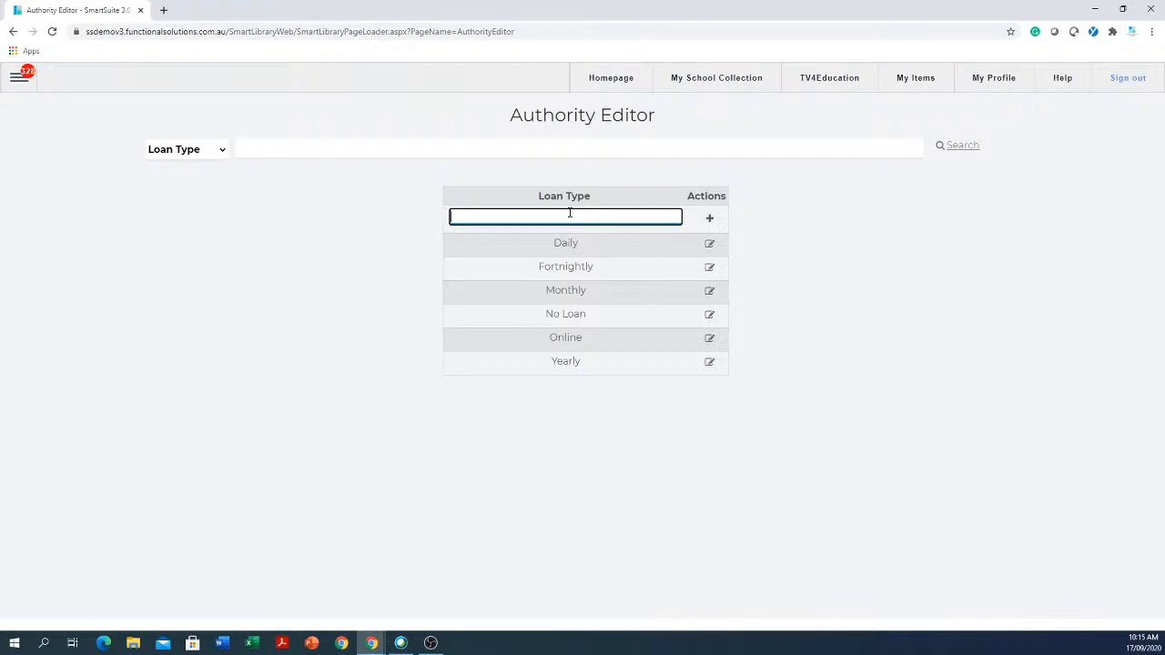
pyautogui.write('term')
pyautogui.click(710, 219)
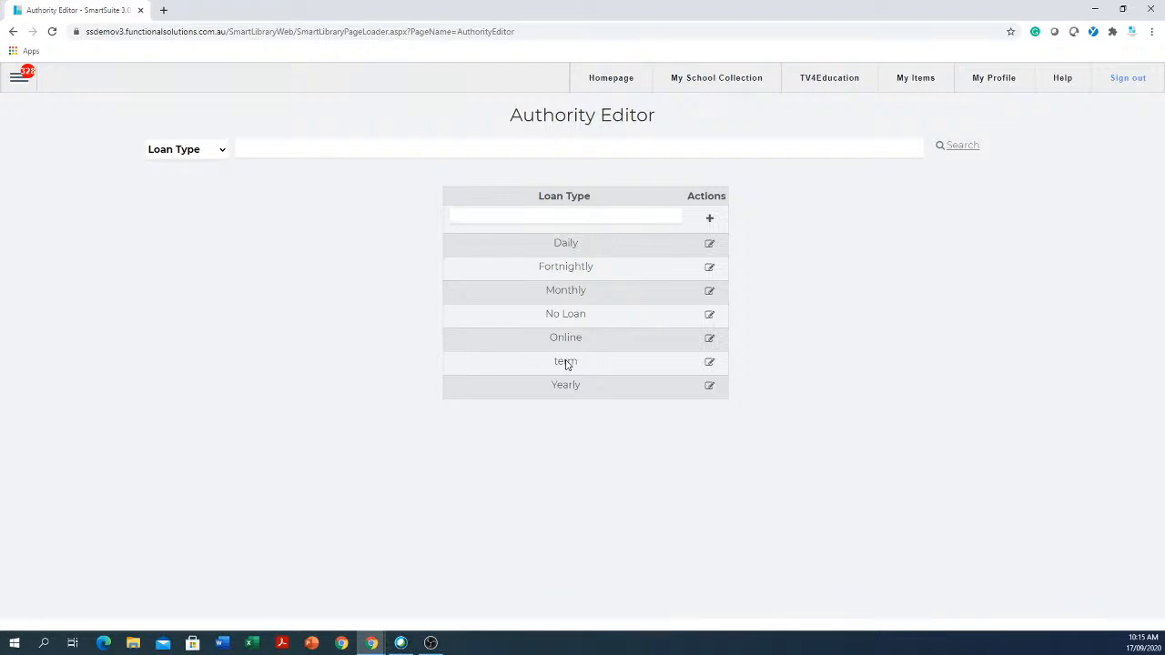
# - Give the term loan type a 95-day loan period
pyautogui.click(710, 364)
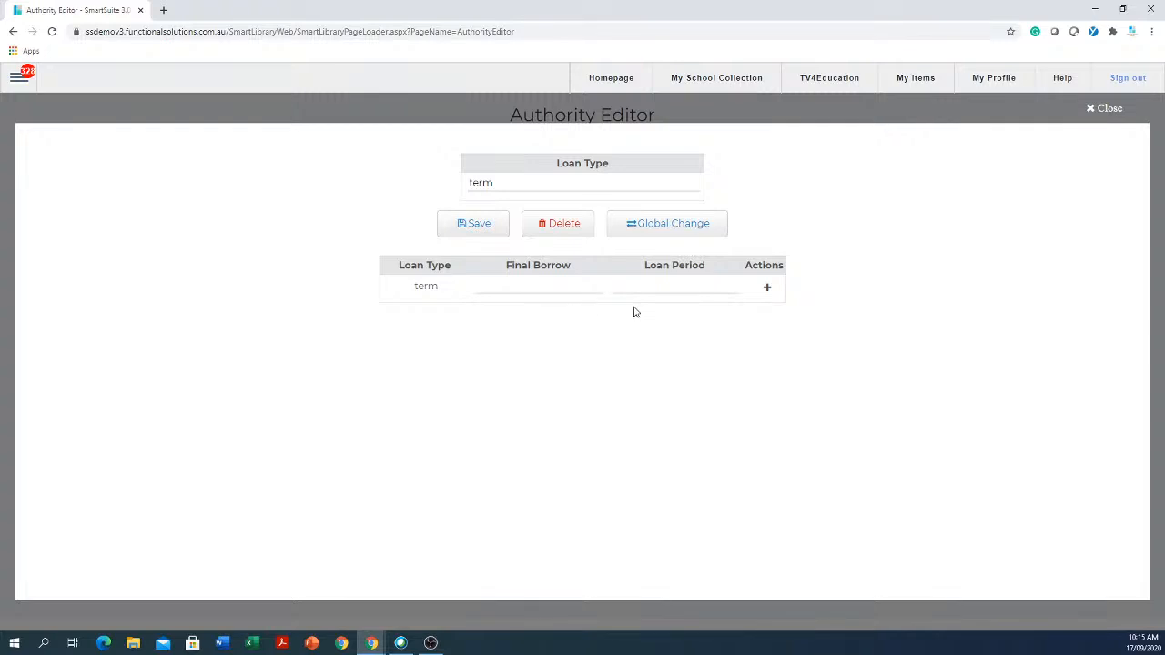
pyautogui.click(679, 286)
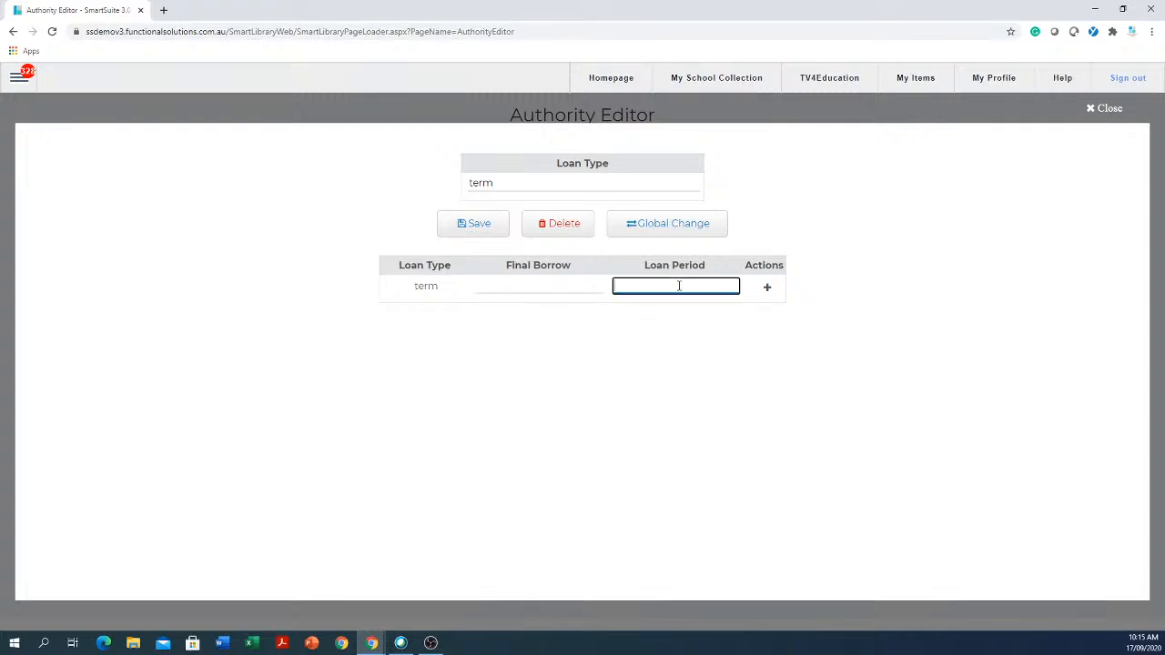
pyautogui.write('95')
pyautogui.click(768, 289)
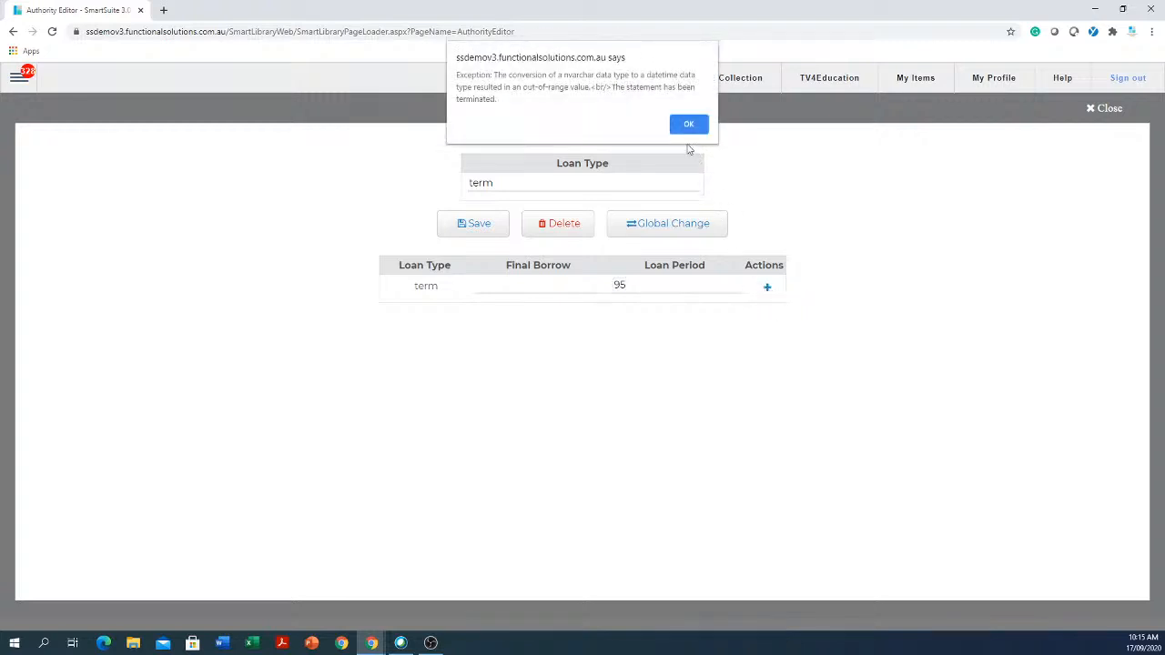
pyautogui.click(688, 126)
pyautogui.click(678, 284)
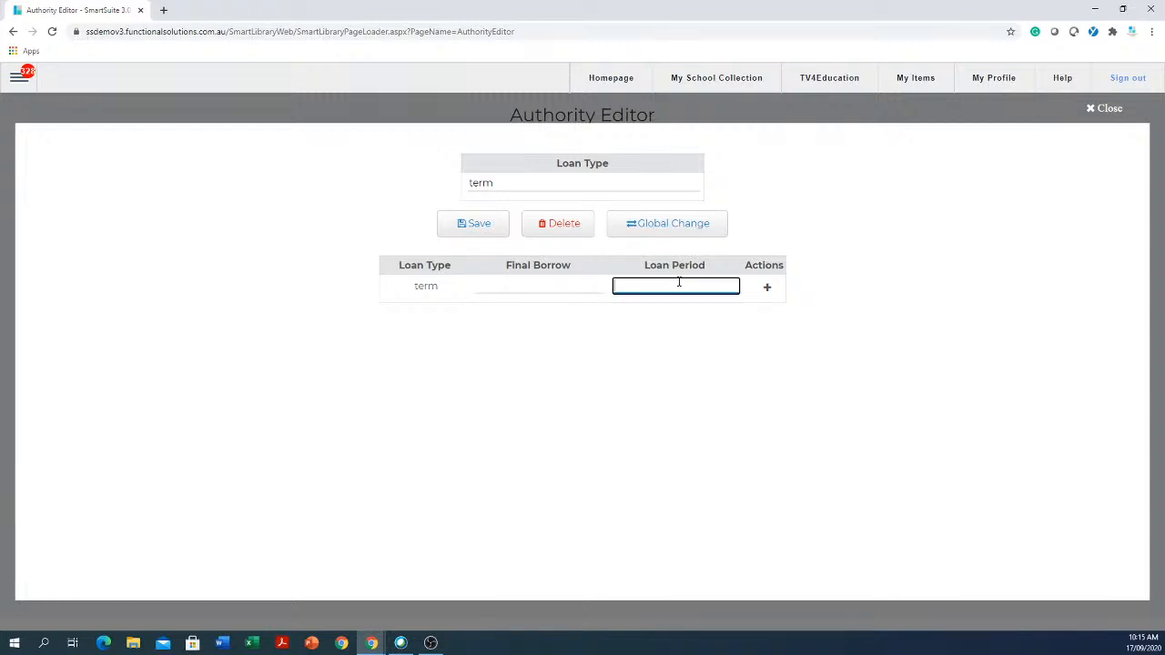
pyautogui.write('95')
# - Set term's final borrow date to 18/09/2020, save the rule and close the editor
pyautogui.click(541, 284)
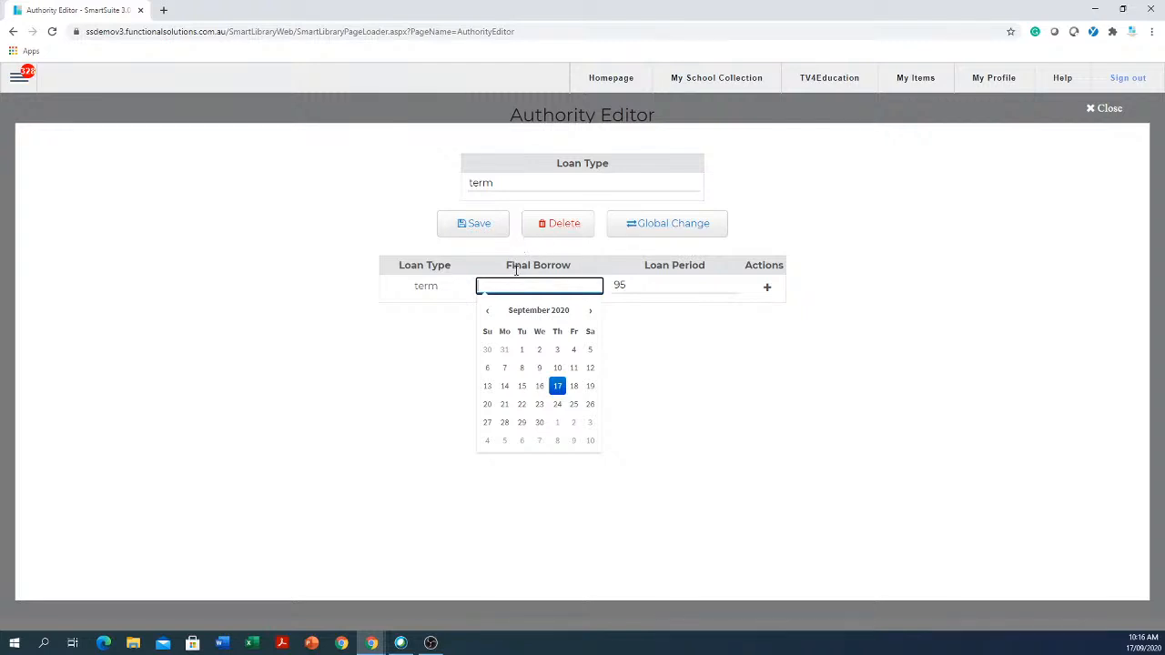
pyautogui.click(575, 387)
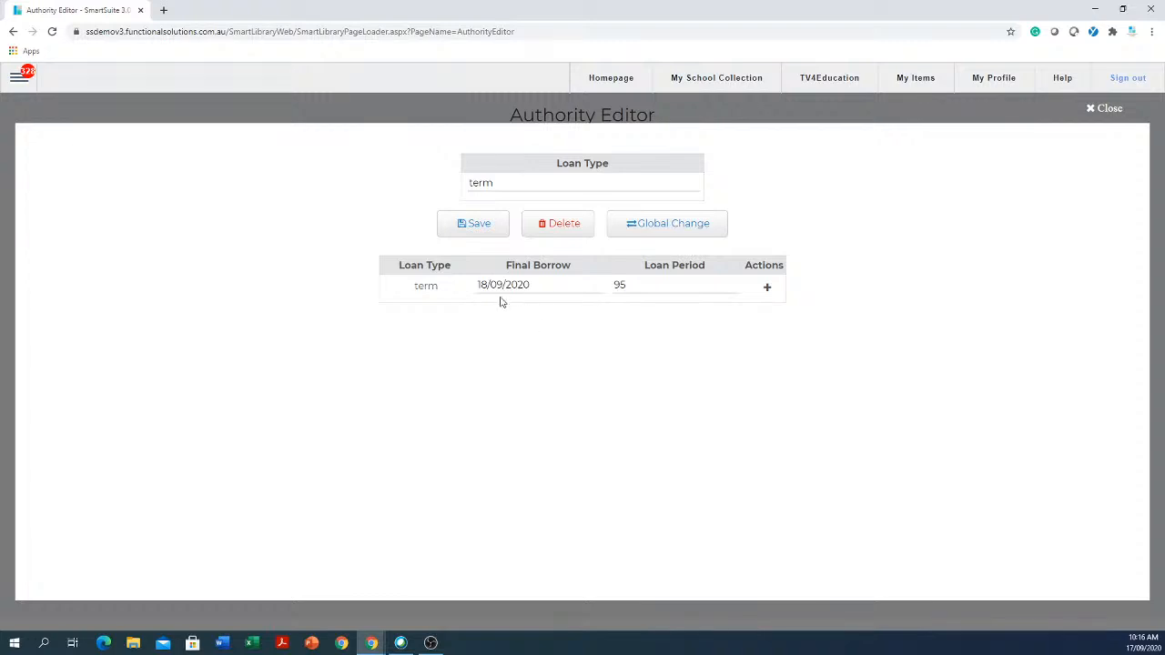
pyautogui.click(767, 290)
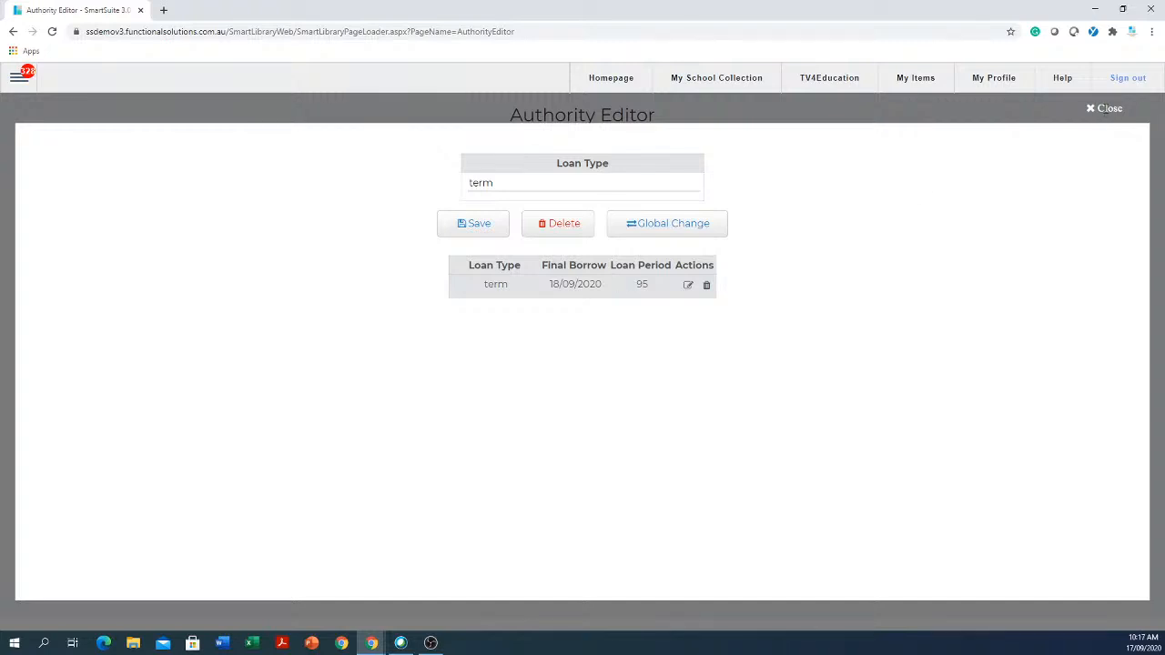
pyautogui.click(1106, 109)
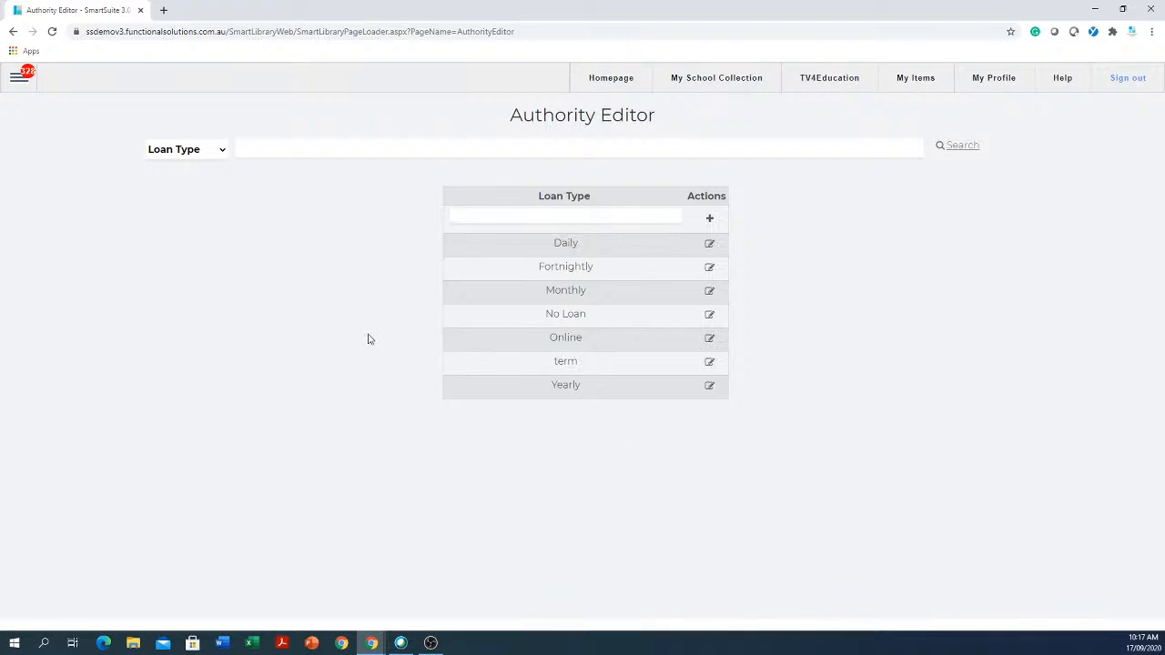
# - View the Renew Type authority, then switch to Centre and start a new entry
pyautogui.click(221, 158)
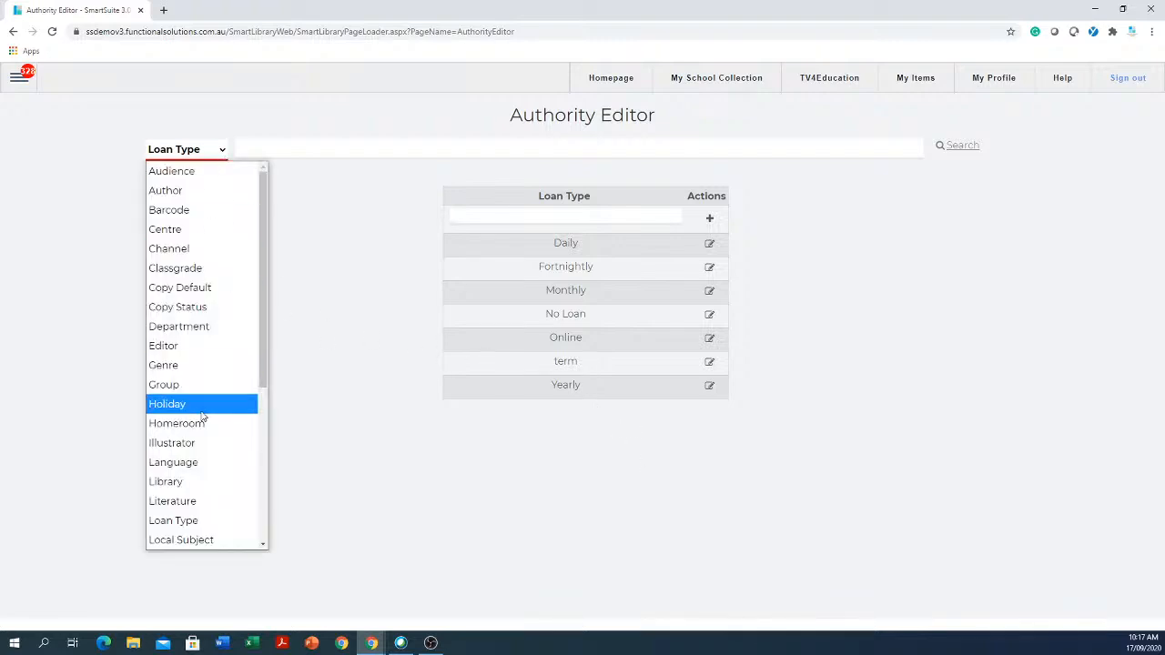
pyautogui.scroll(-5, 203, 410)
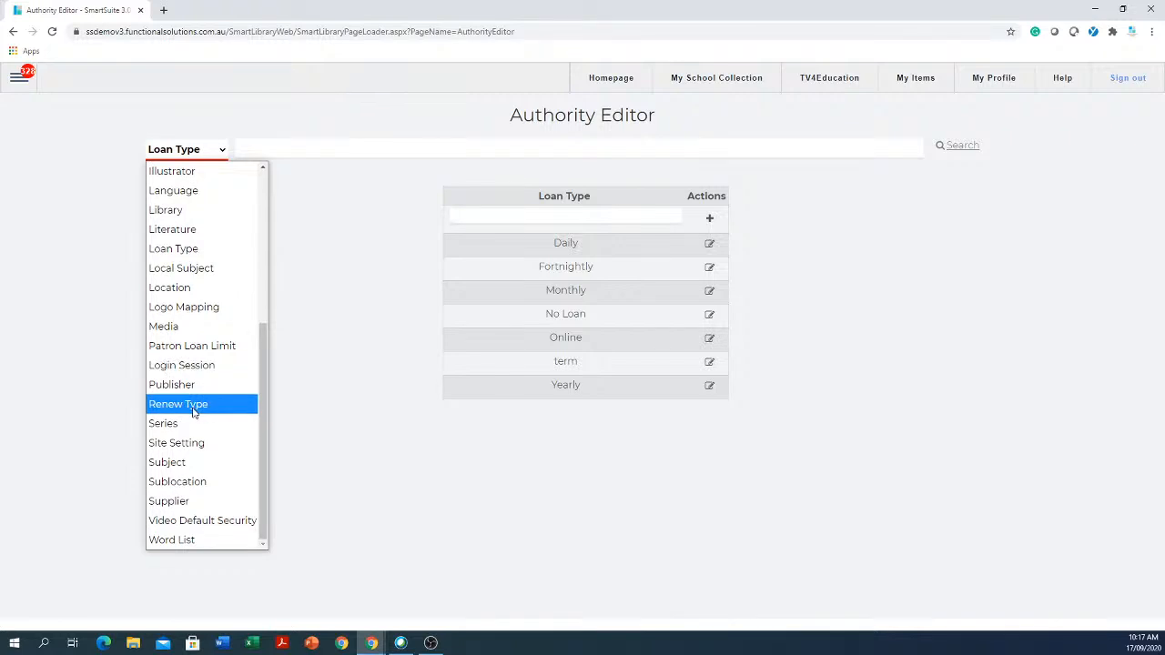
pyautogui.click(201, 406)
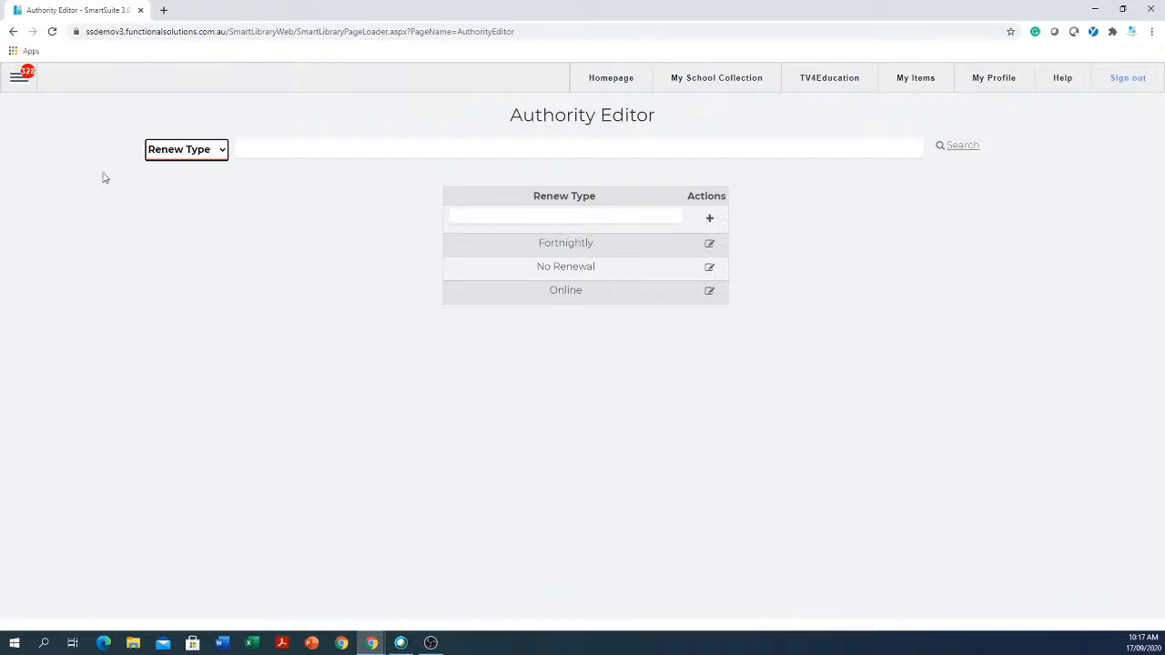
pyautogui.click(223, 151)
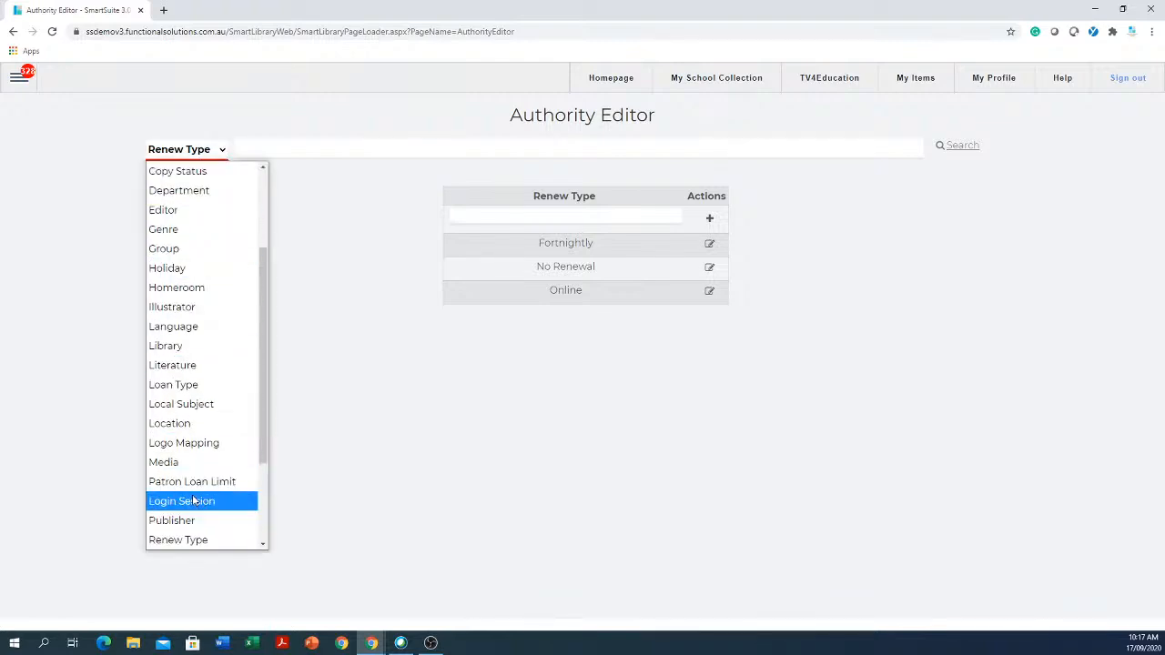
pyautogui.scroll(3, 194, 487)
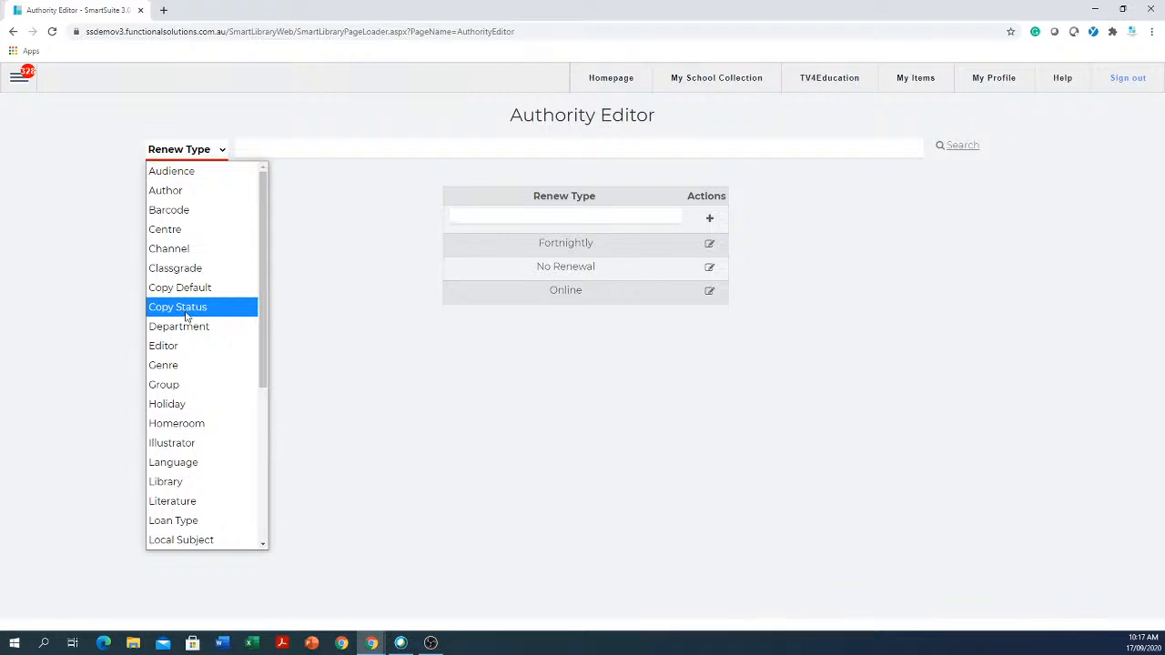
pyautogui.click(183, 235)
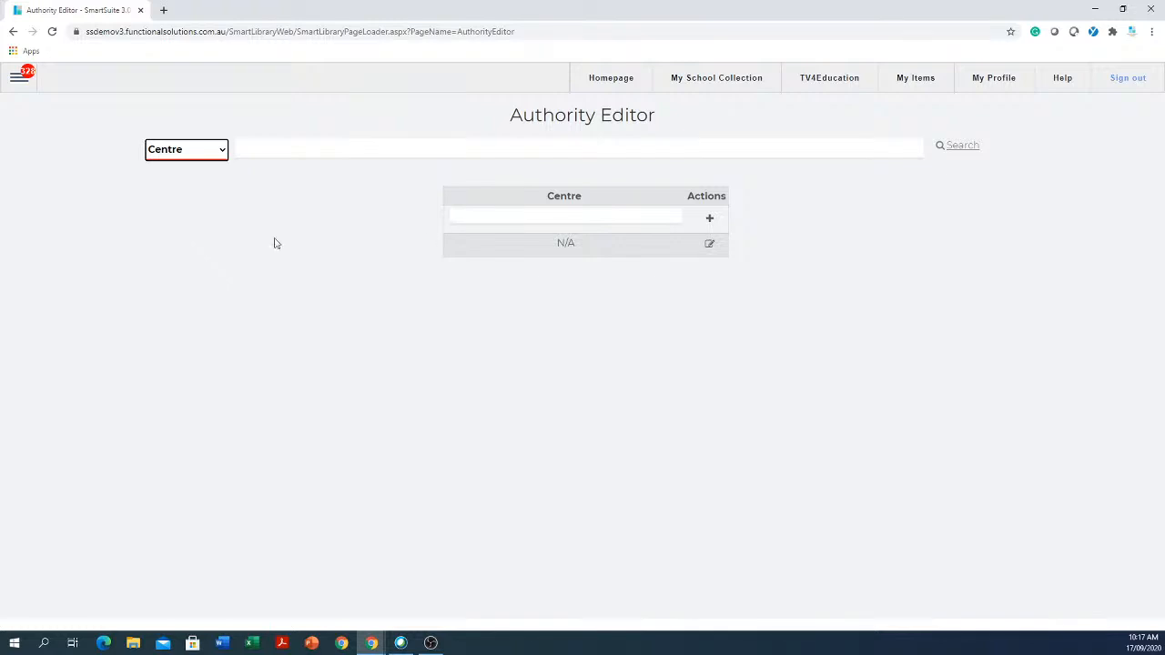
pyautogui.click(629, 215)
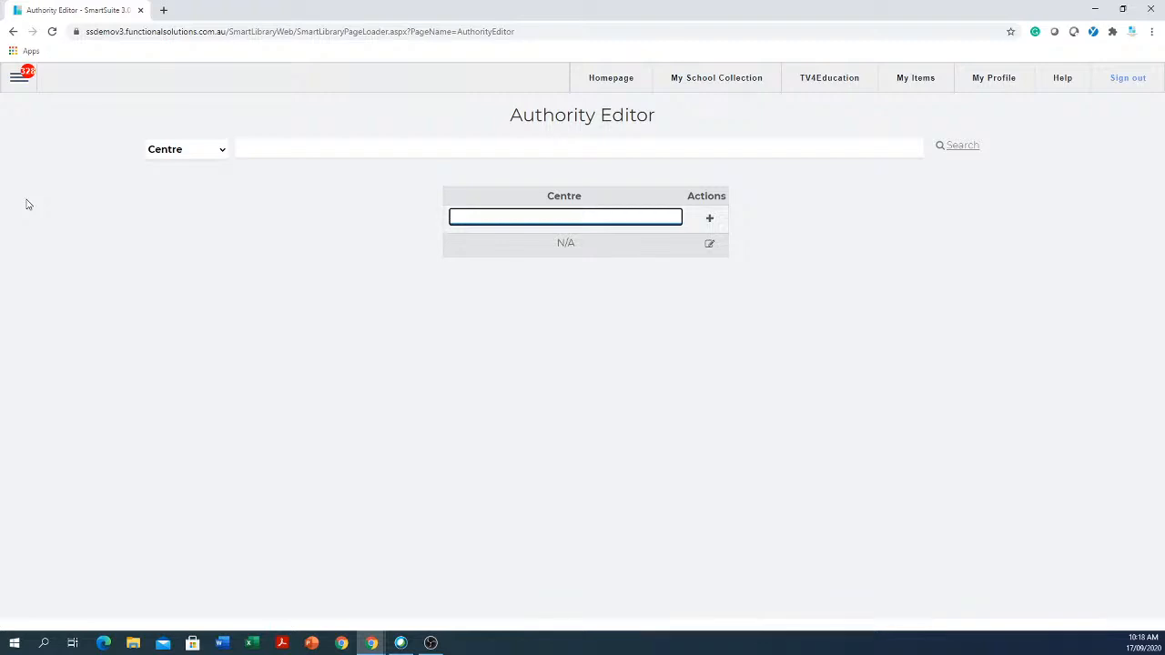
# - Go to Catalogue > Global Catalogue and expand its import configuration options
pyautogui.click(20, 79)
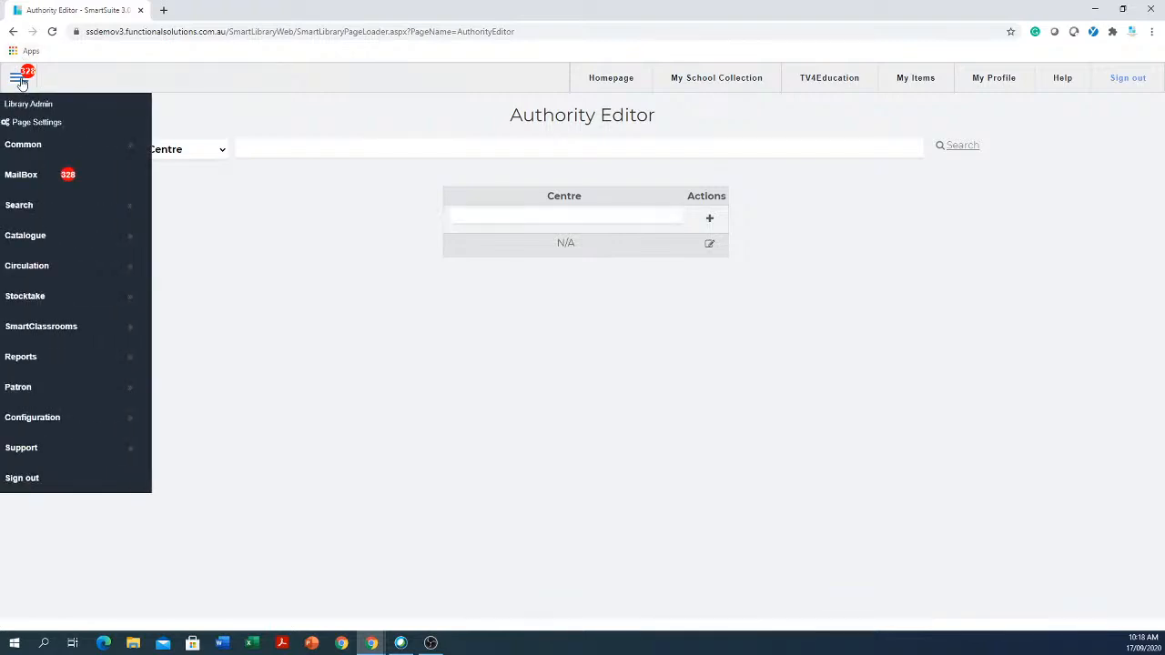
pyautogui.click(56, 240)
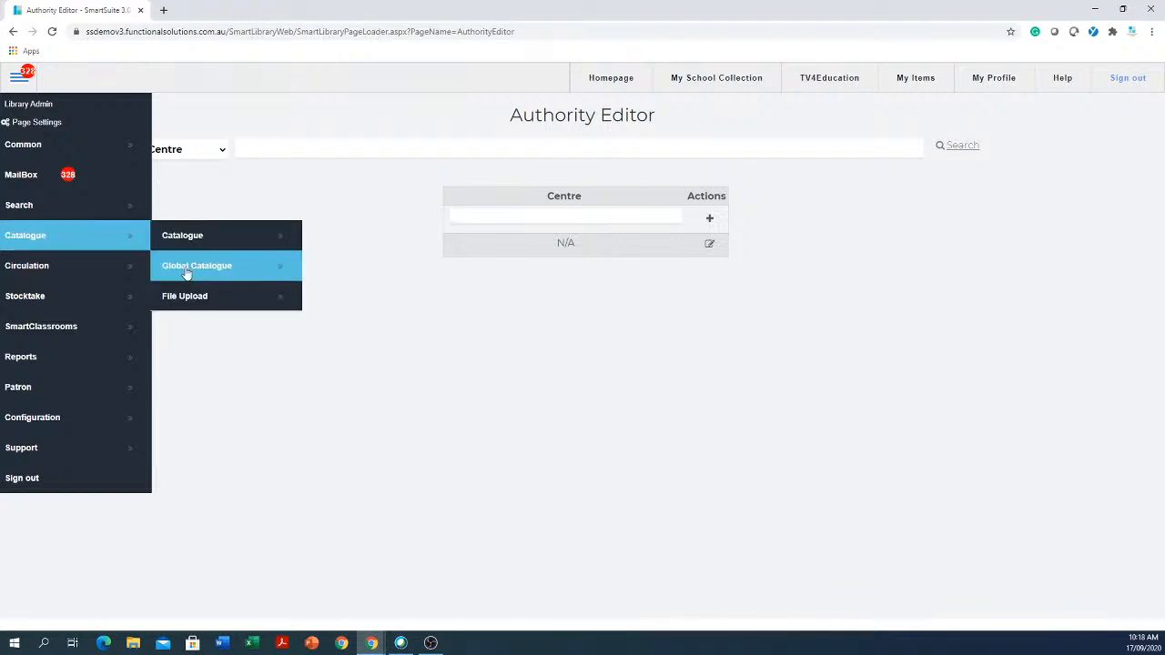
pyautogui.click(226, 275)
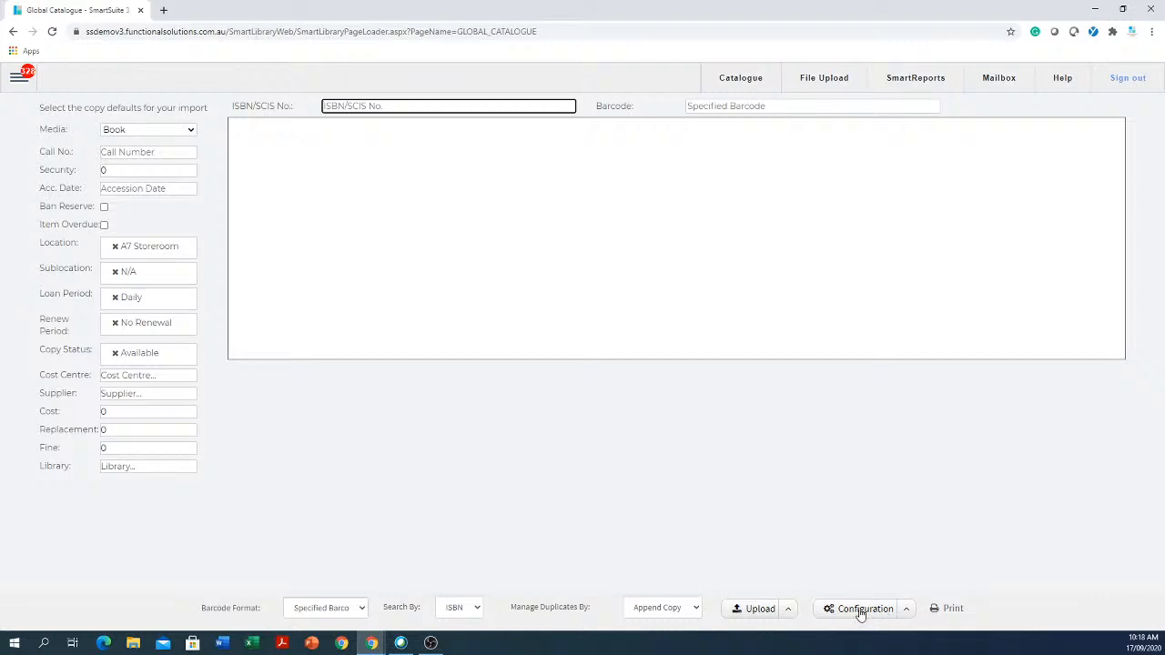
pyautogui.click(907, 616)
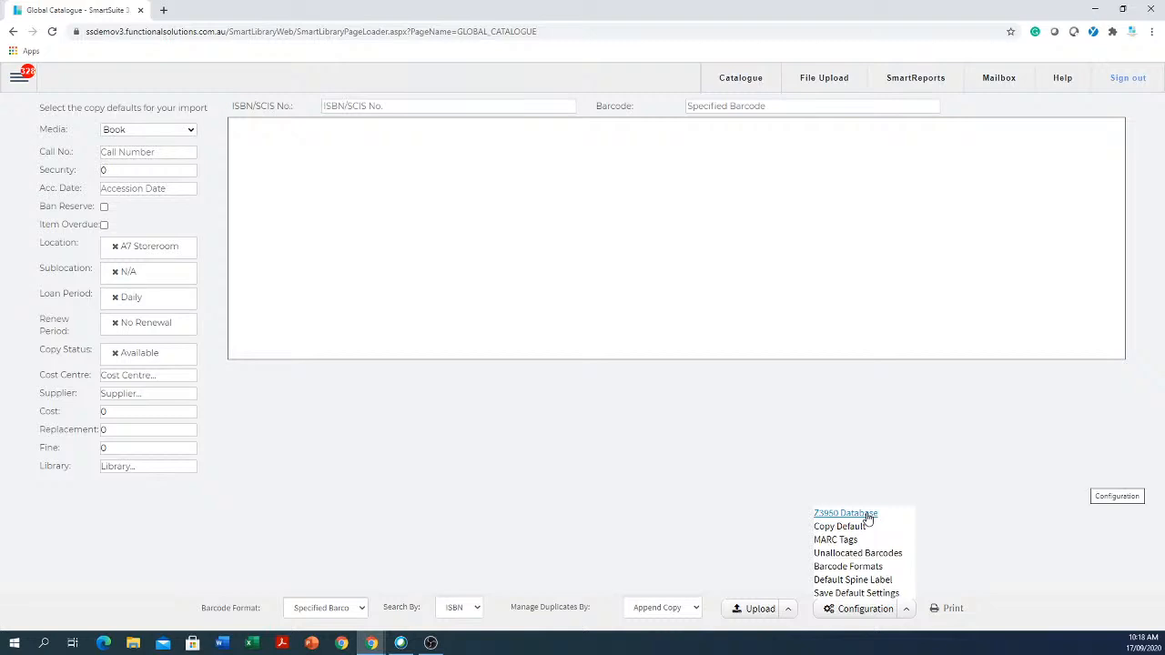
pyautogui.click(867, 516)
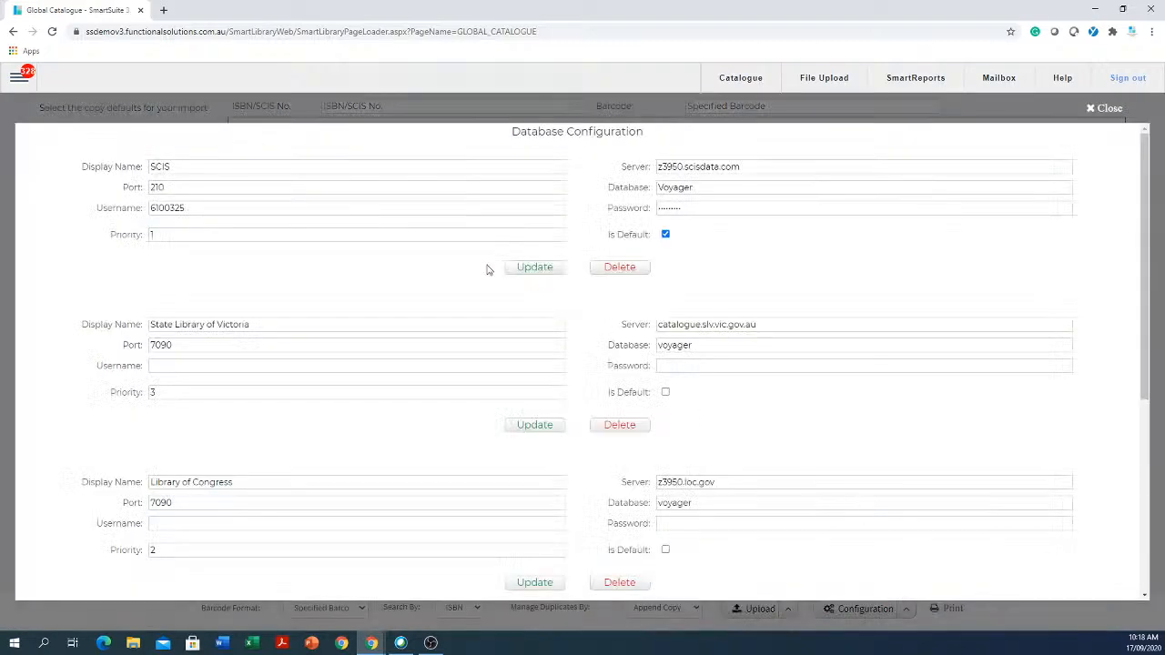
pyautogui.moveTo(297, 208); pyautogui.dragTo(142, 215)
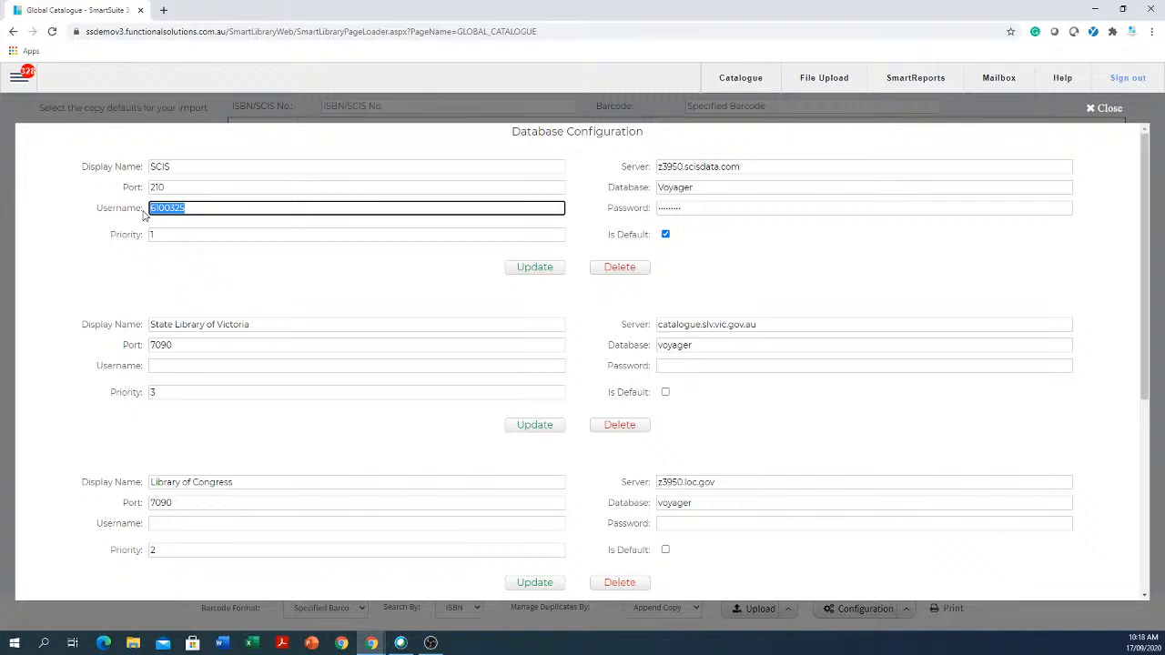
pyautogui.click(737, 207)
pyautogui.moveTo(738, 206); pyautogui.dragTo(587, 214)
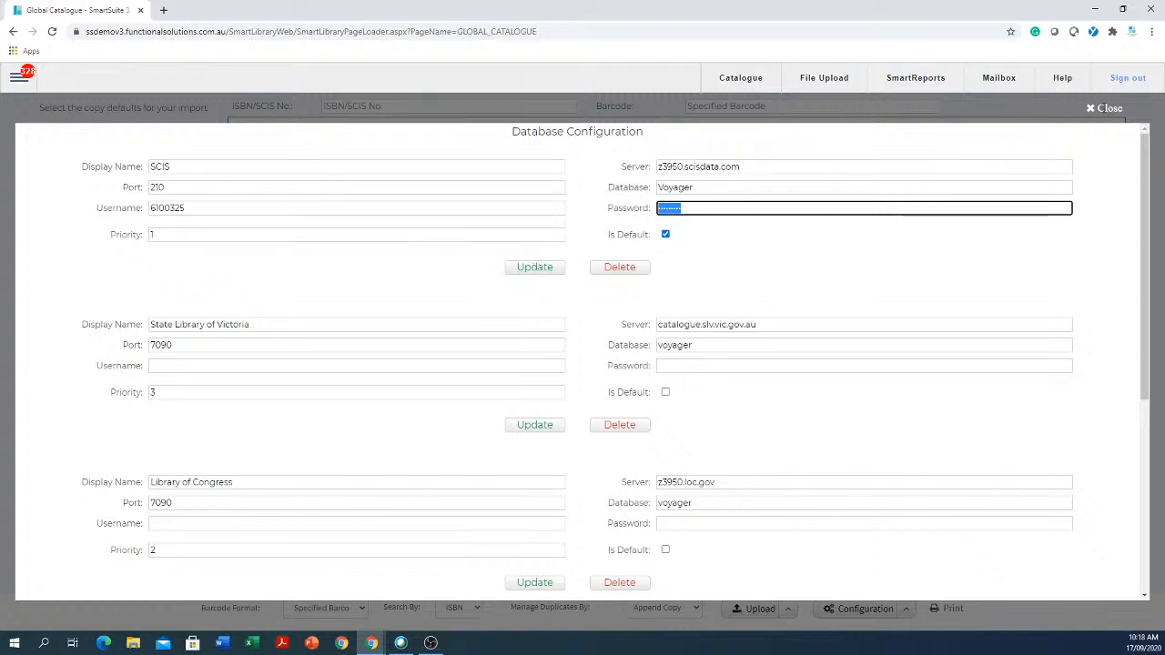
pyautogui.click(1107, 110)
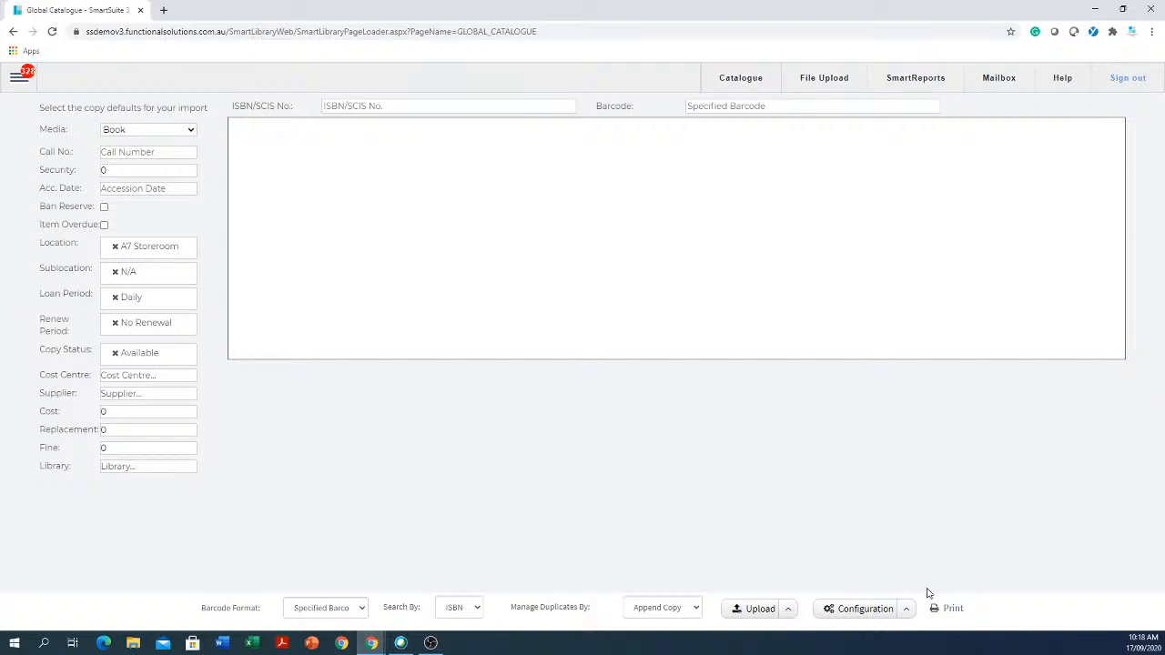
pyautogui.click(907, 612)
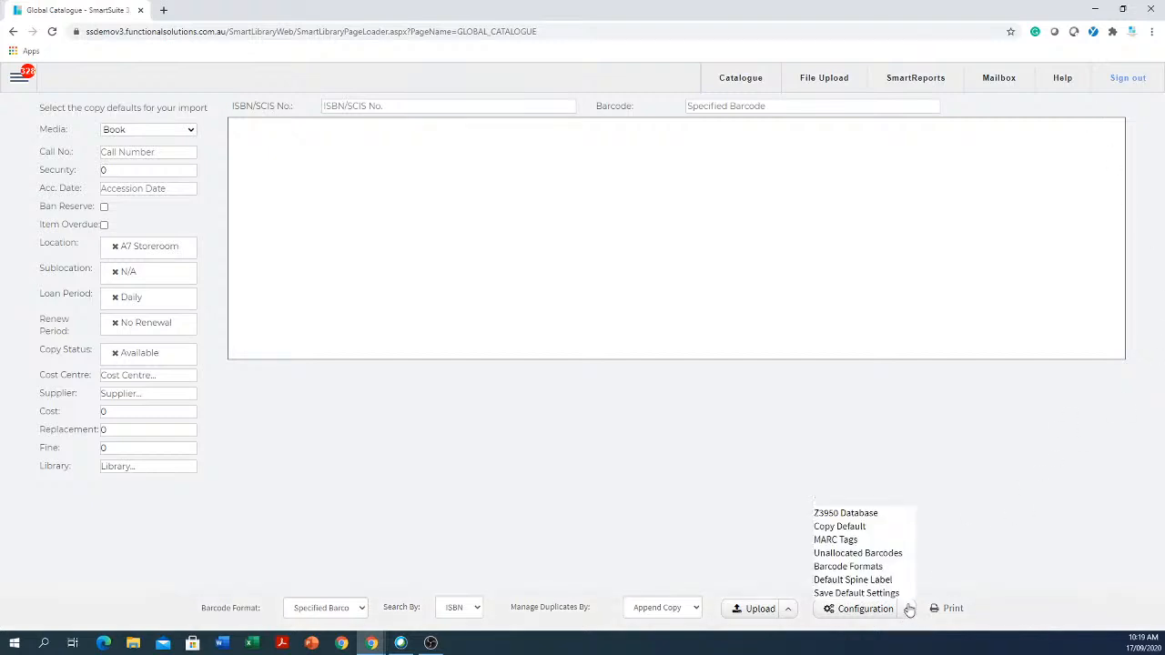
pyautogui.click(872, 582)
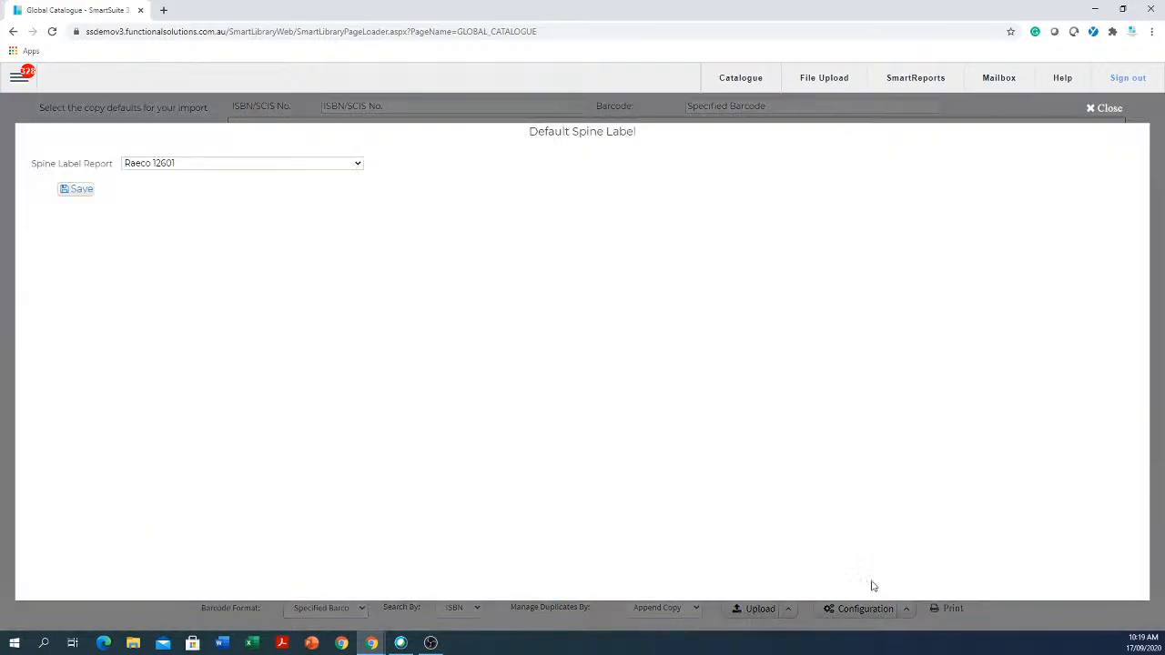
pyautogui.click(201, 164)
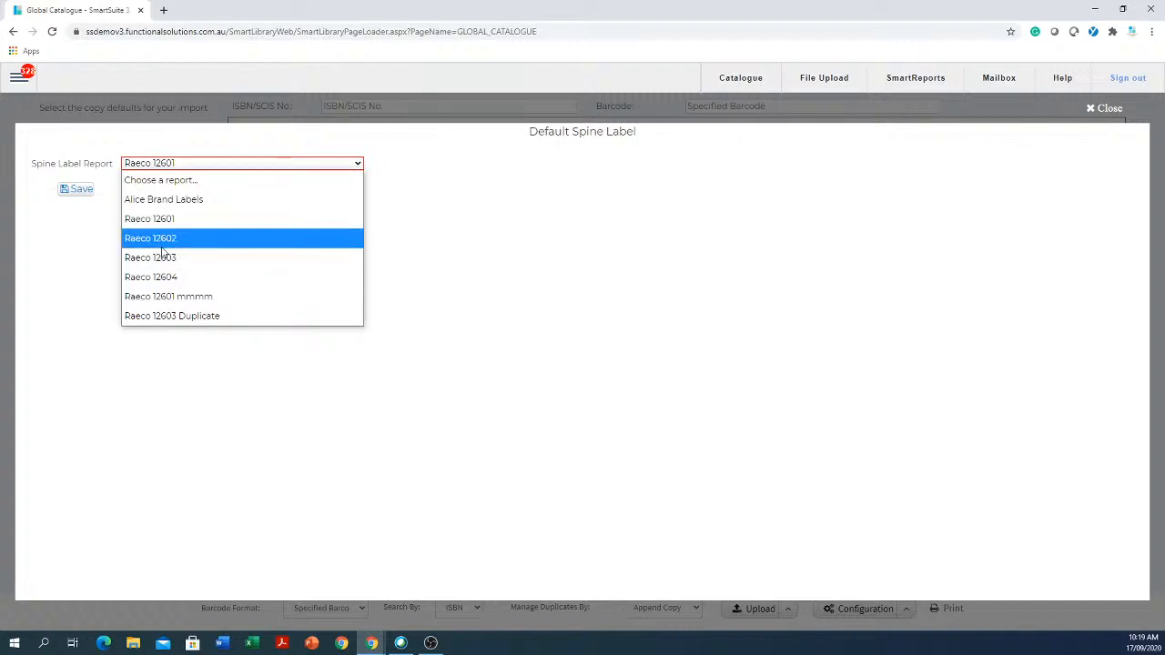
pyautogui.click(77, 192)
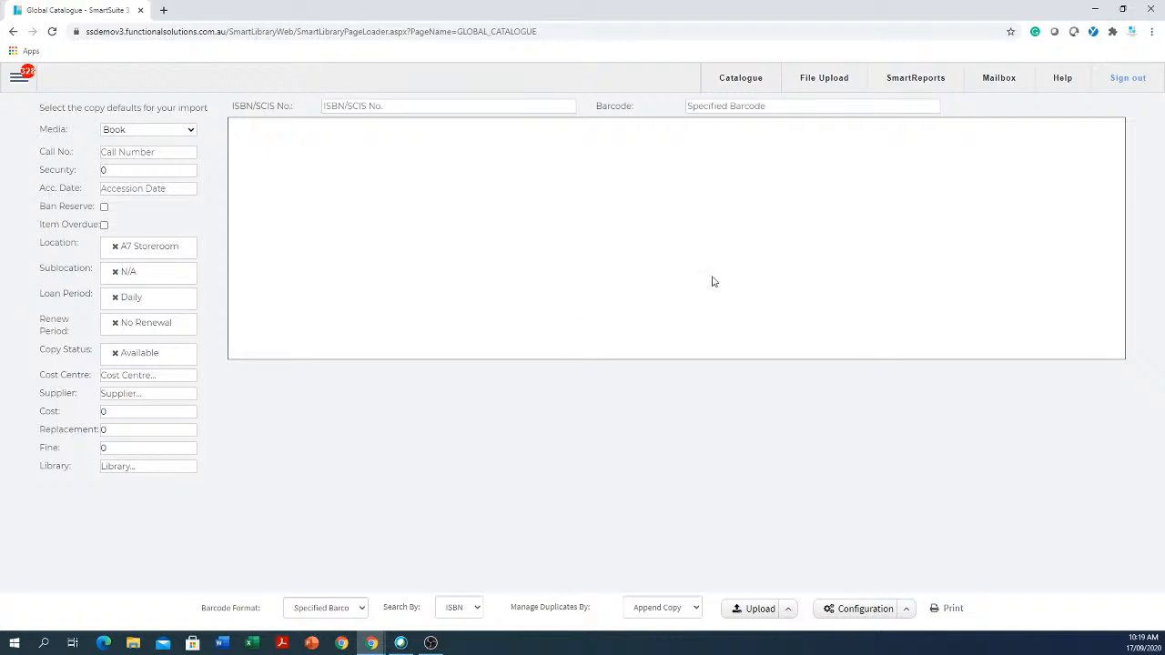
# - Reopen the Global Catalogue import page from the Catalogue menu
pyautogui.click(416, 104)
pyautogui.click(22, 79)
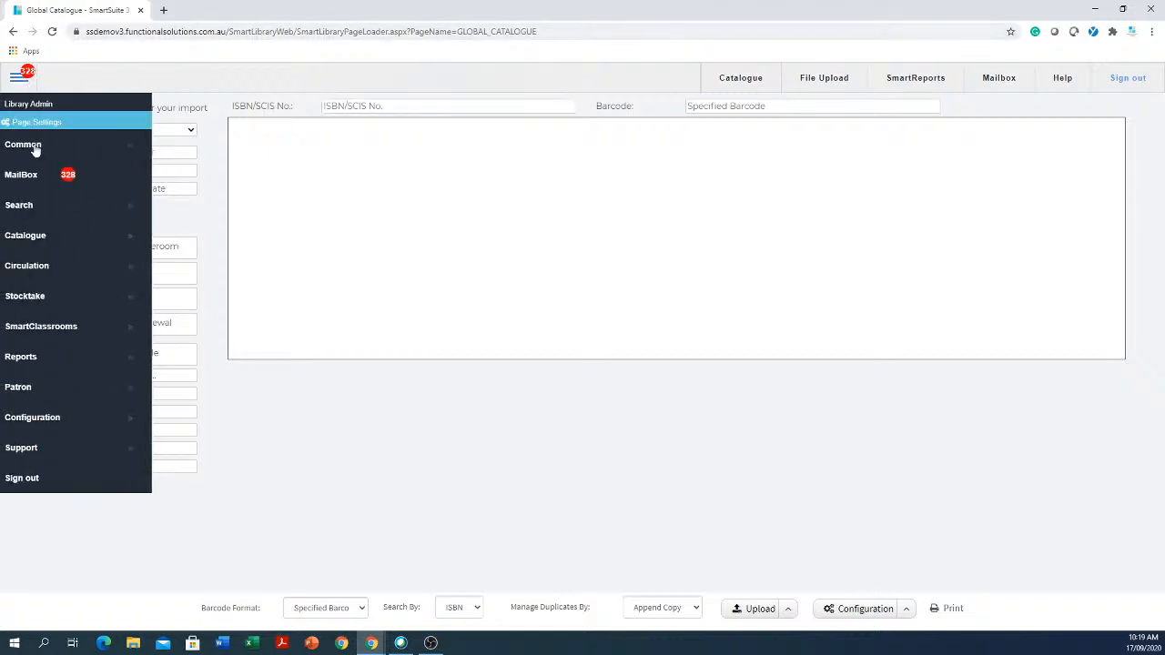
pyautogui.click(76, 244)
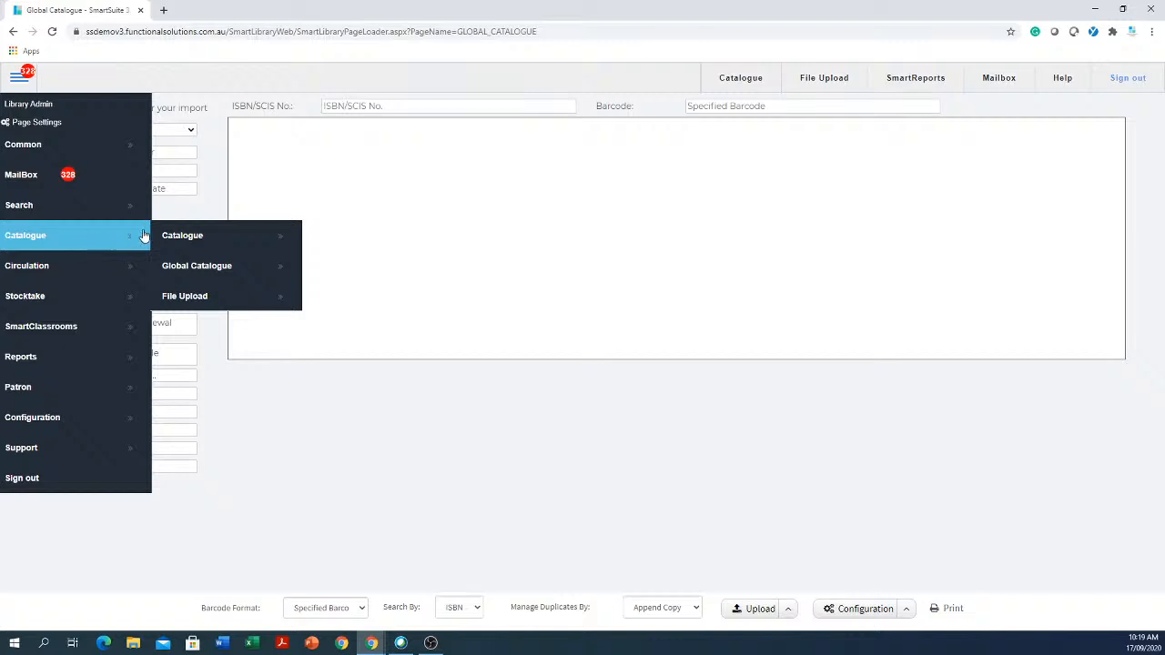
pyautogui.click(216, 273)
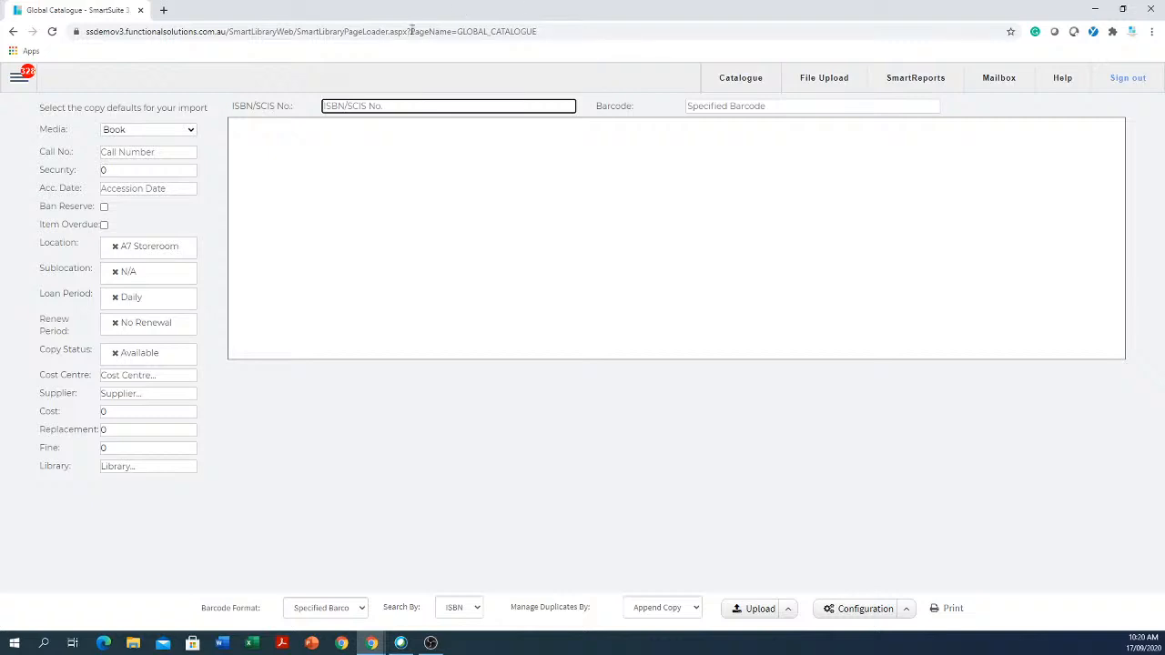
# - Go to Patron > Patron Management
pyautogui.click(20, 80)
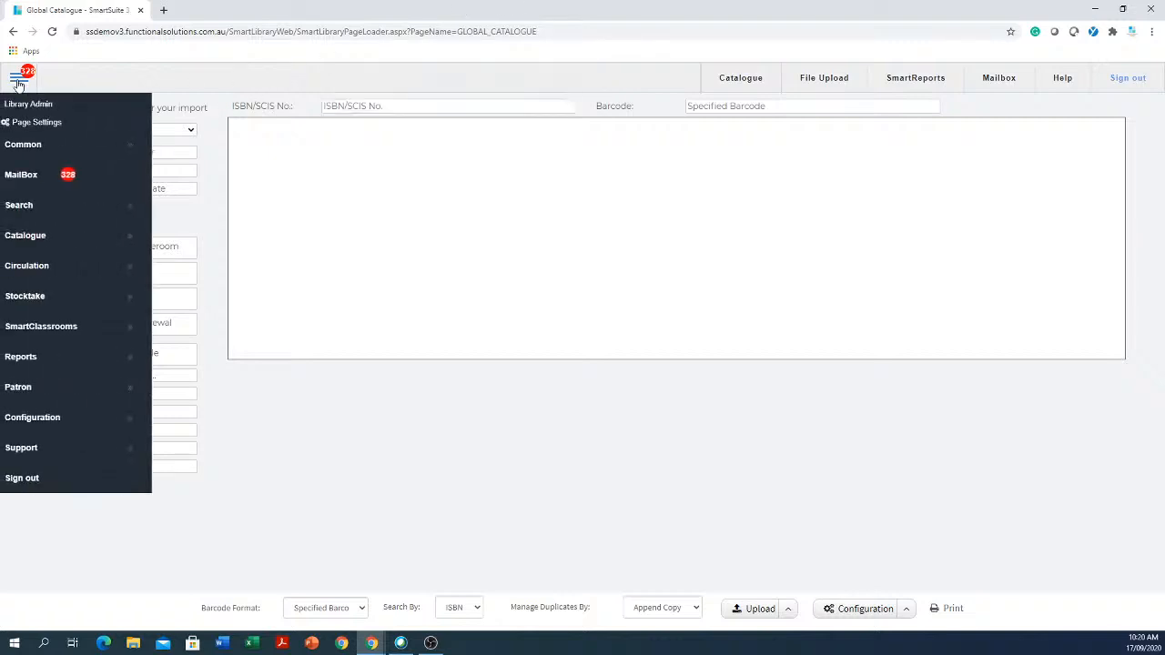
pyautogui.click(55, 394)
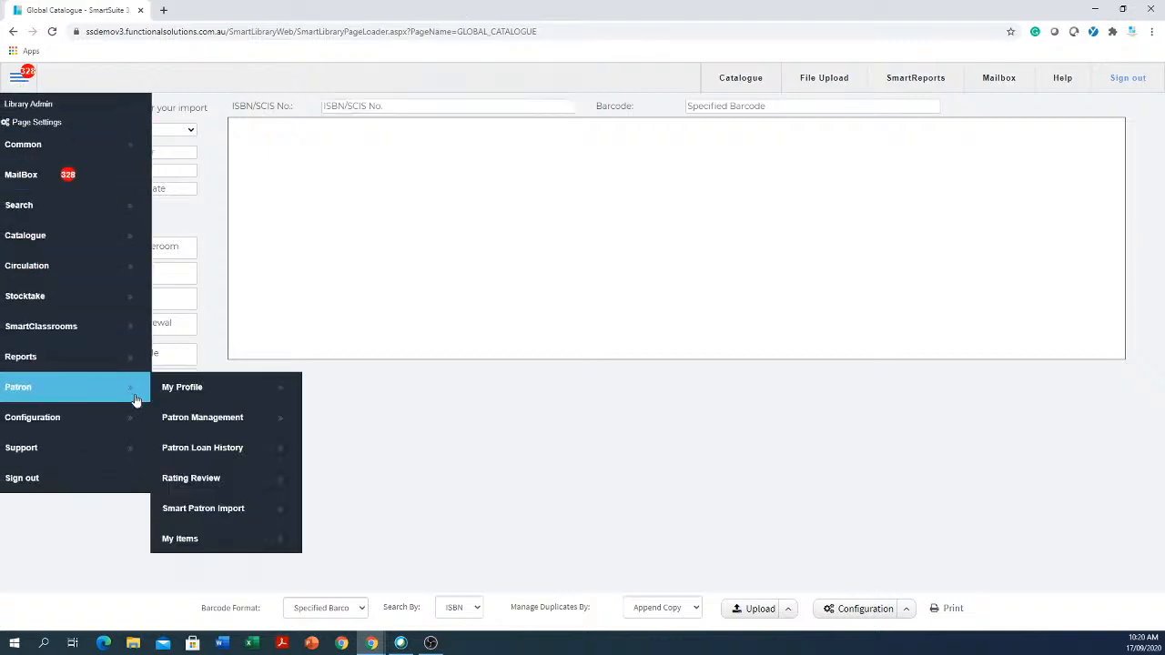
pyautogui.click(250, 421)
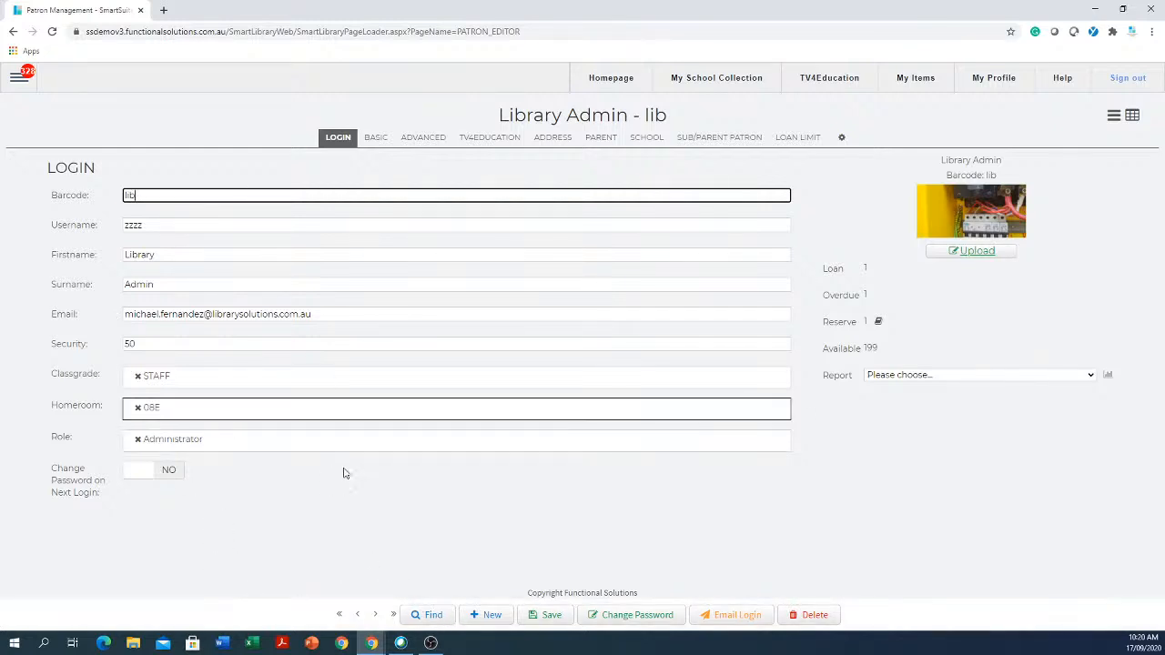
# - Search patrons by surname, then by first name, and open the matching patron's record
pyautogui.click(422, 617)
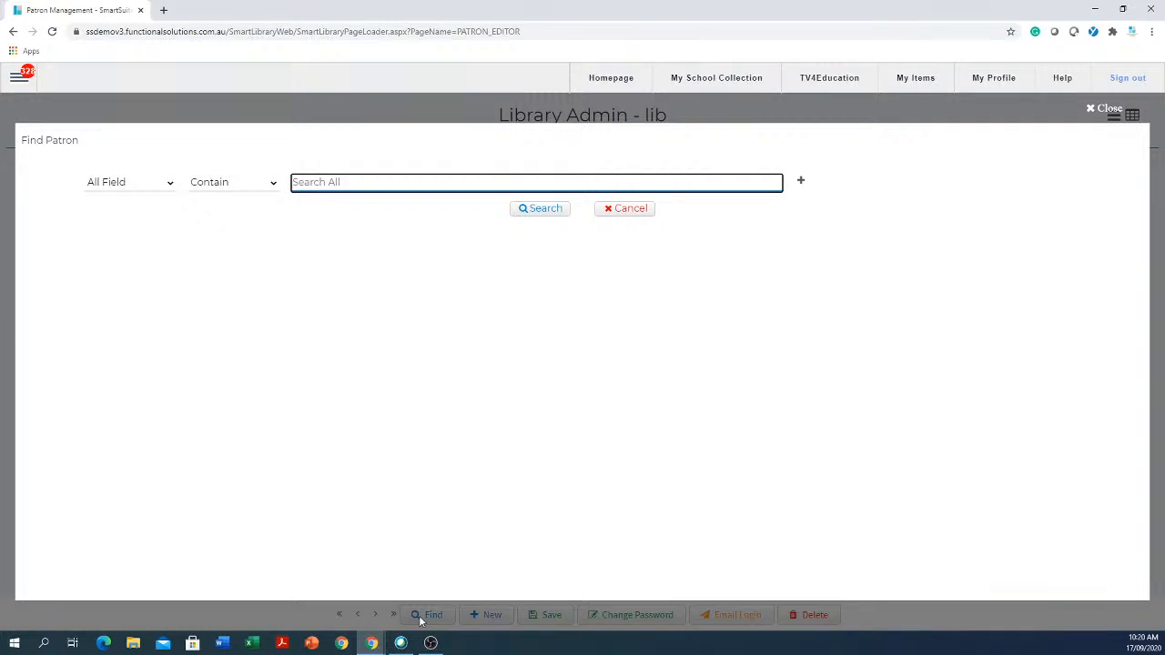
pyautogui.write('smith')
pyautogui.press('Return')
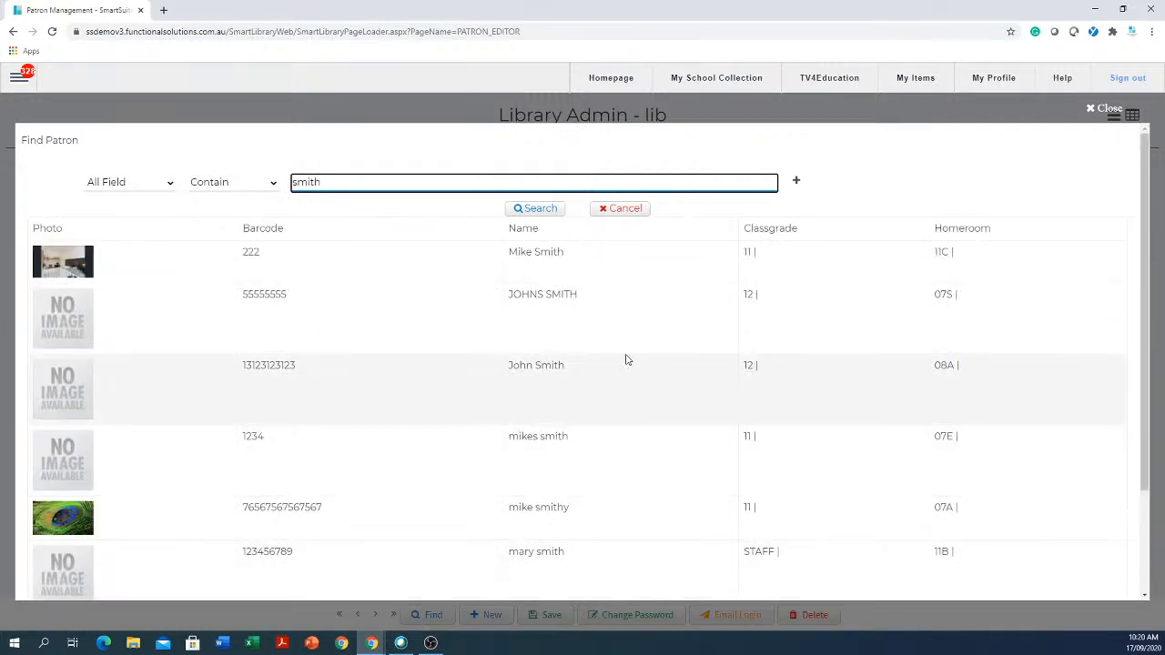
pyautogui.click(559, 365)
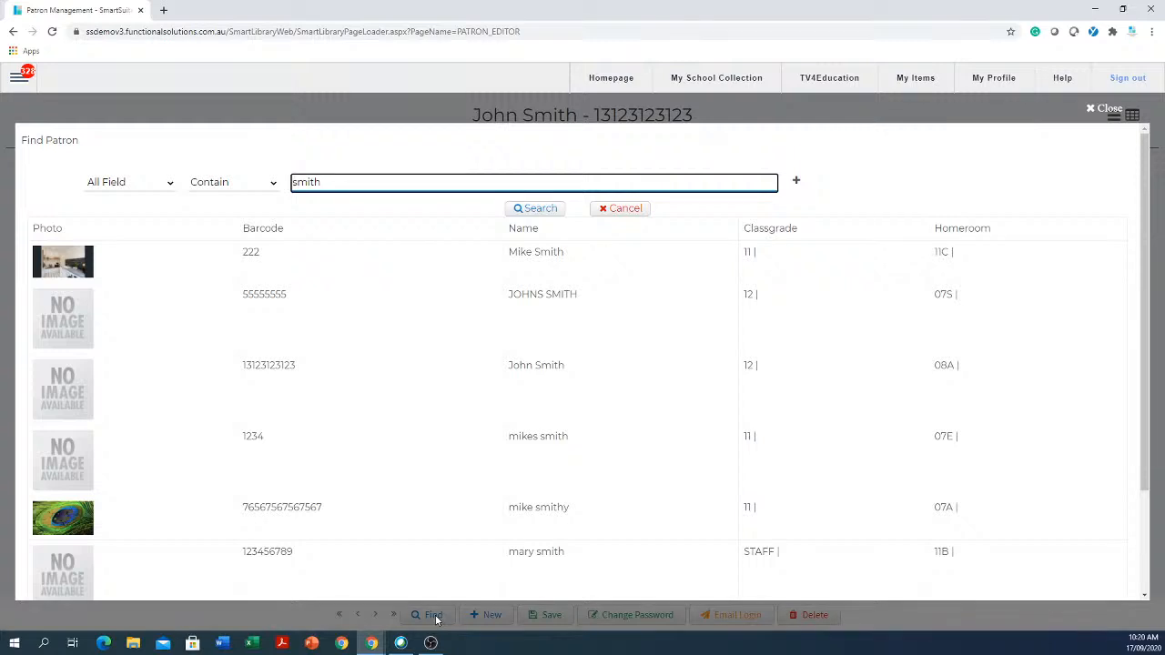
pyautogui.press('BackSpace')
pyautogui.press('BackSpace')
pyautogui.press('BackSpace')
pyautogui.press('BackSpace')
pyautogui.write('john')
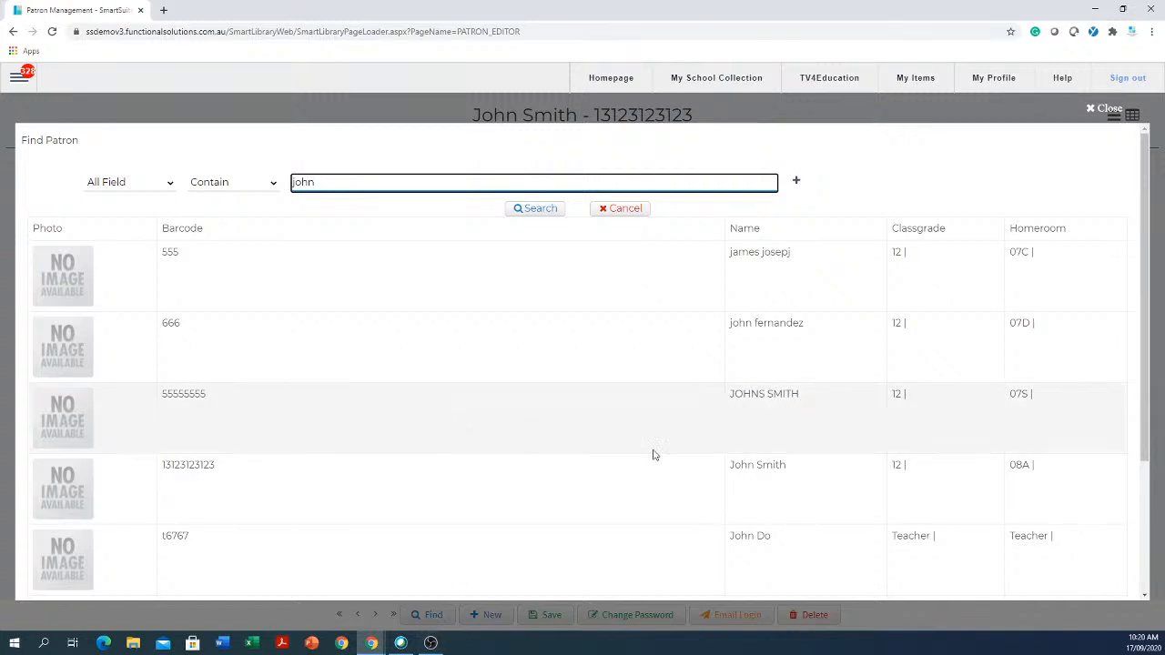
pyautogui.click(759, 491)
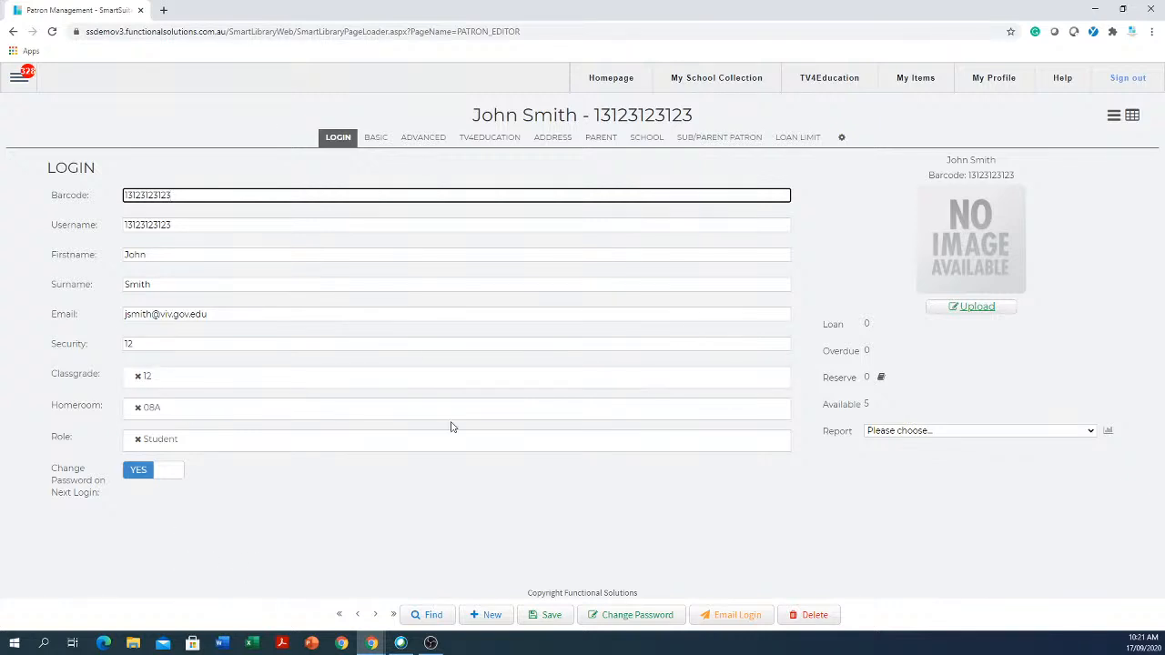
# - Browse the patron record's Basic through Loan Limit sections, then return to Login
pyautogui.click(376, 138)
pyautogui.click(421, 141)
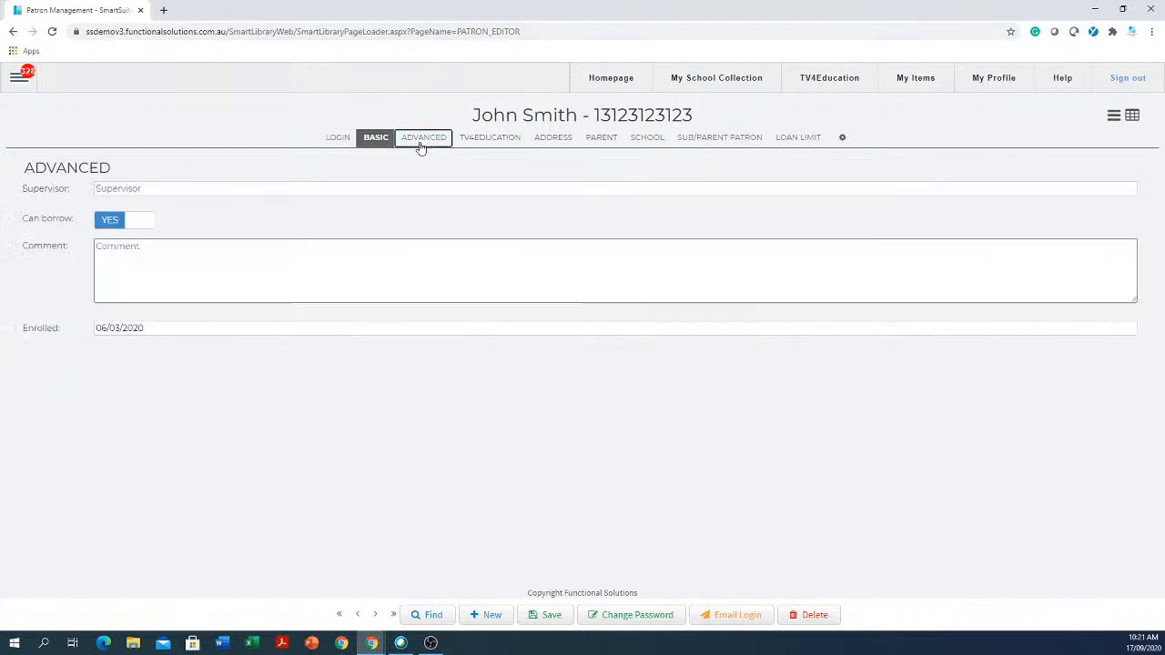
pyautogui.click(492, 139)
pyautogui.click(553, 138)
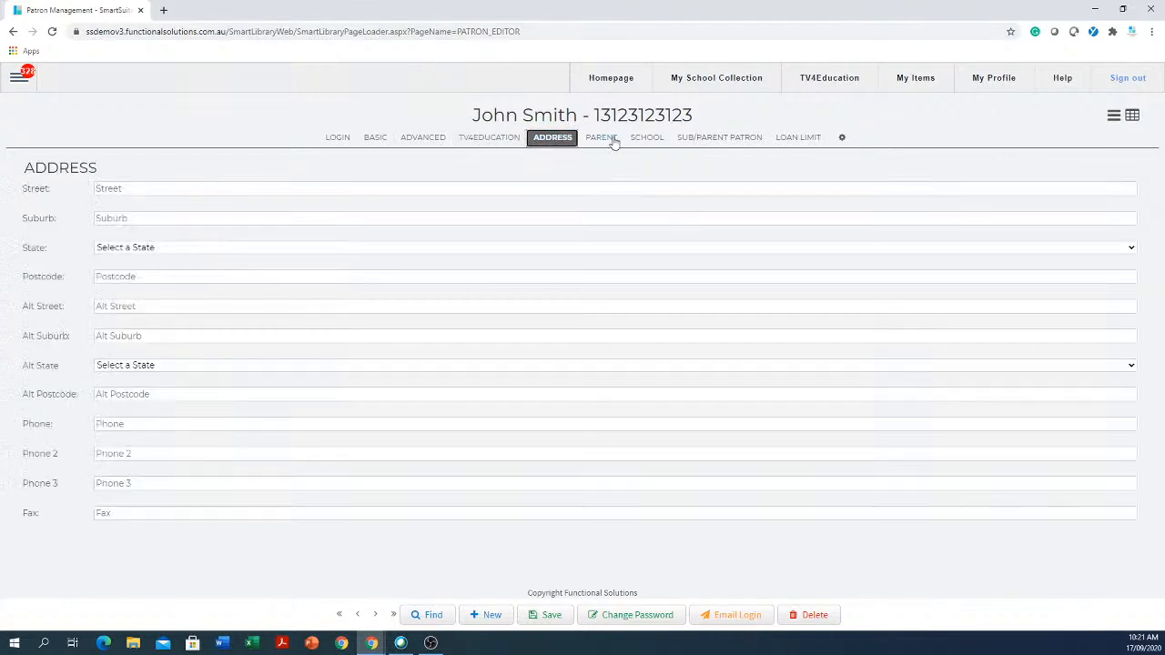
pyautogui.moveTo(601, 139); pyautogui.dragTo(634, 145)
pyautogui.click(648, 139)
pyautogui.click(710, 139)
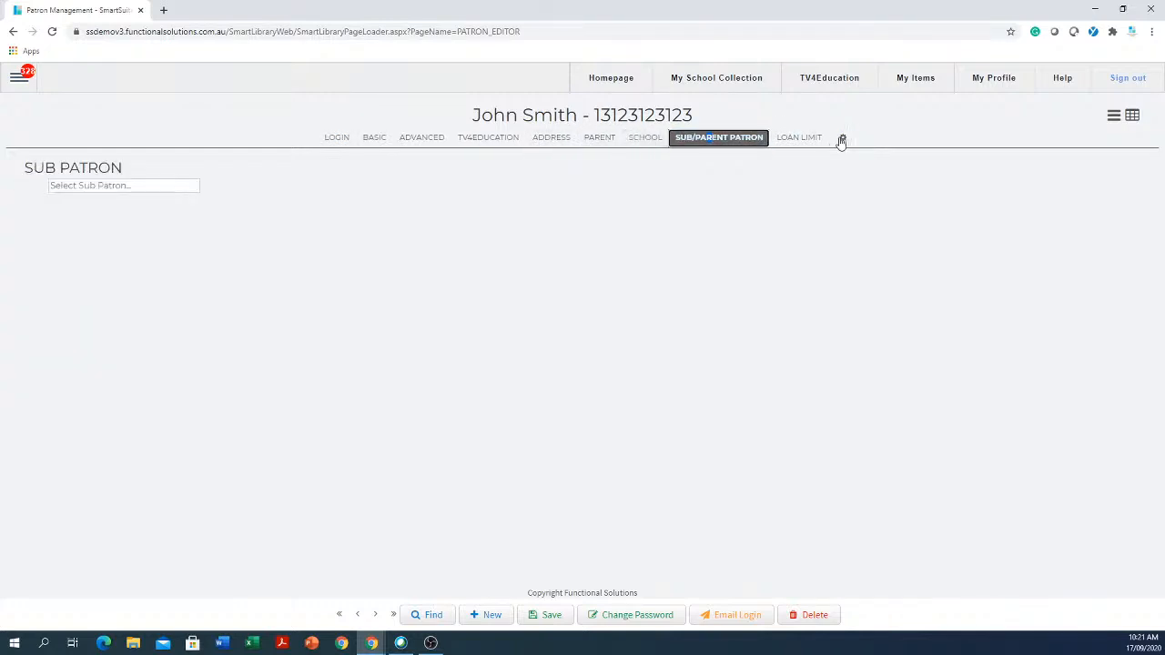
pyautogui.click(809, 141)
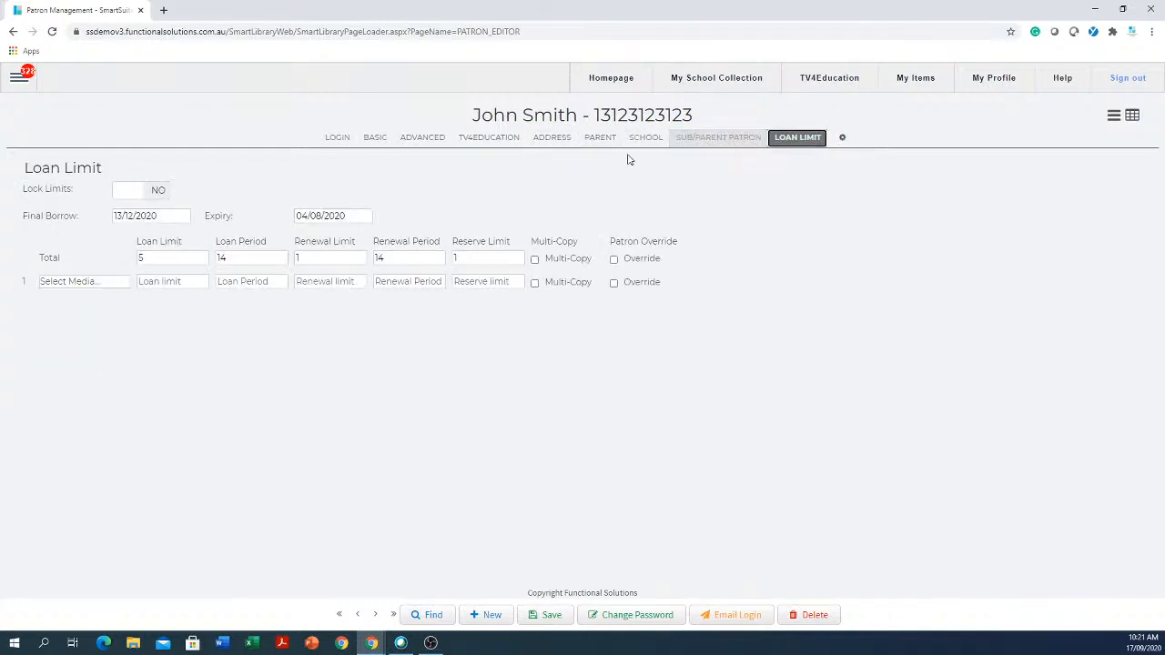
pyautogui.click(340, 142)
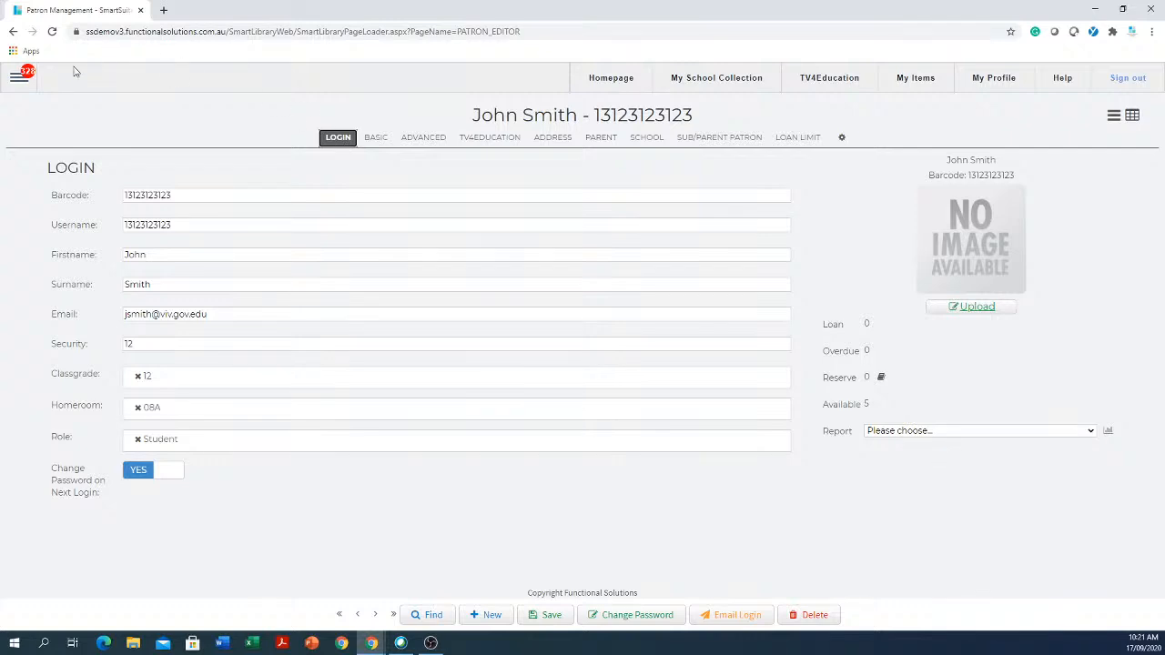
# - Replace the patron's long barcode with a new short barcode value
pyautogui.click(253, 342)
pyautogui.click(202, 195)
pyautogui.hotkey('ctrl', 'a')
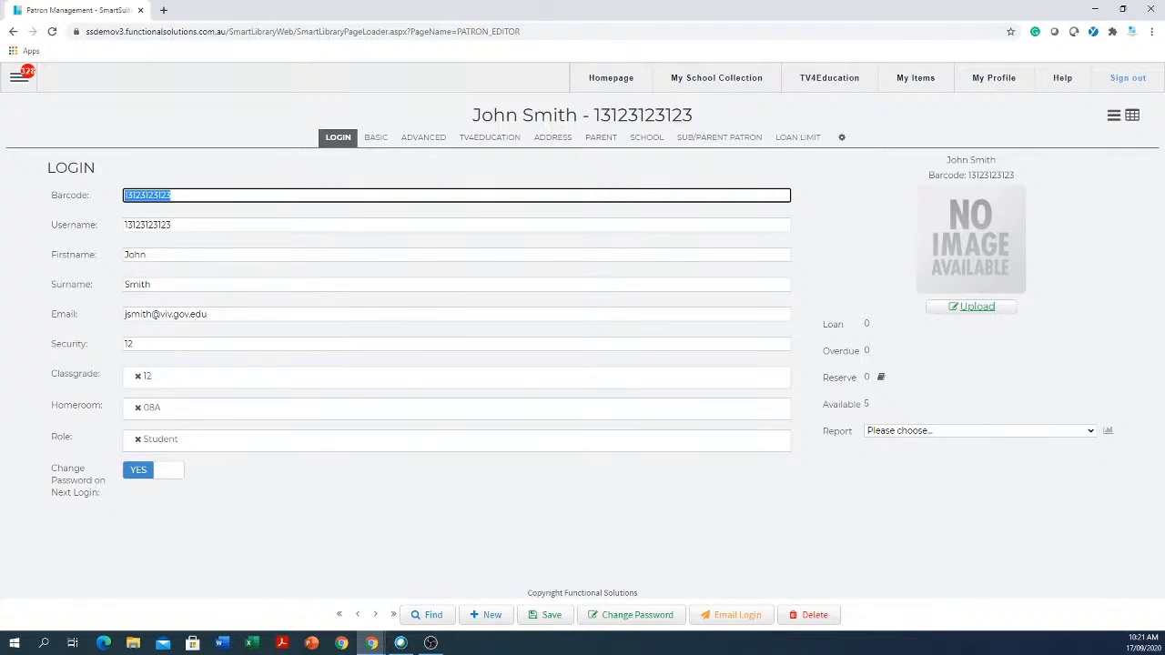
pyautogui.write('634768734658736458763')
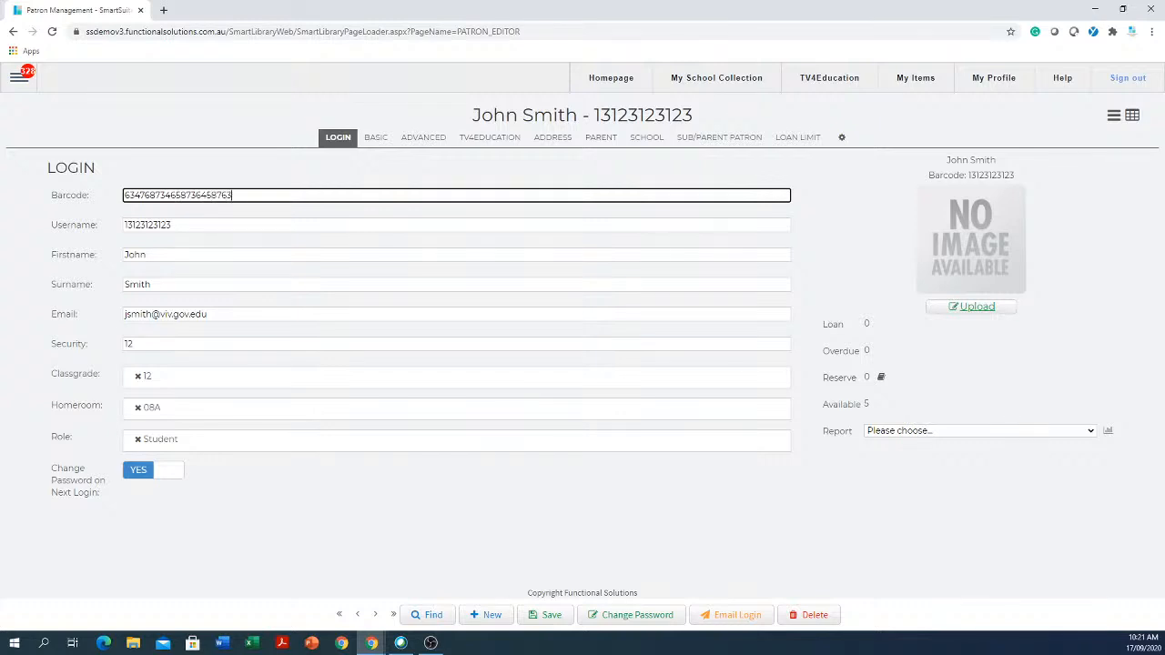
pyautogui.write('845638474568736583658763445876338756')
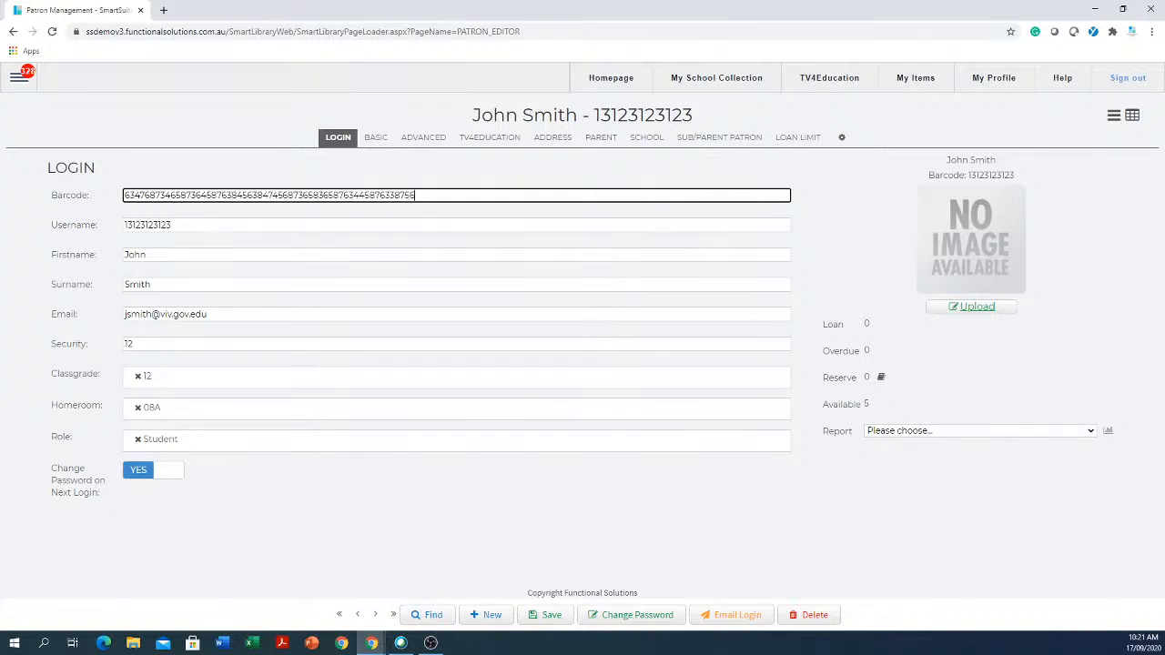
pyautogui.write('33875463856837654')
pyautogui.moveTo(561, 193); pyautogui.dragTo(112, 202)
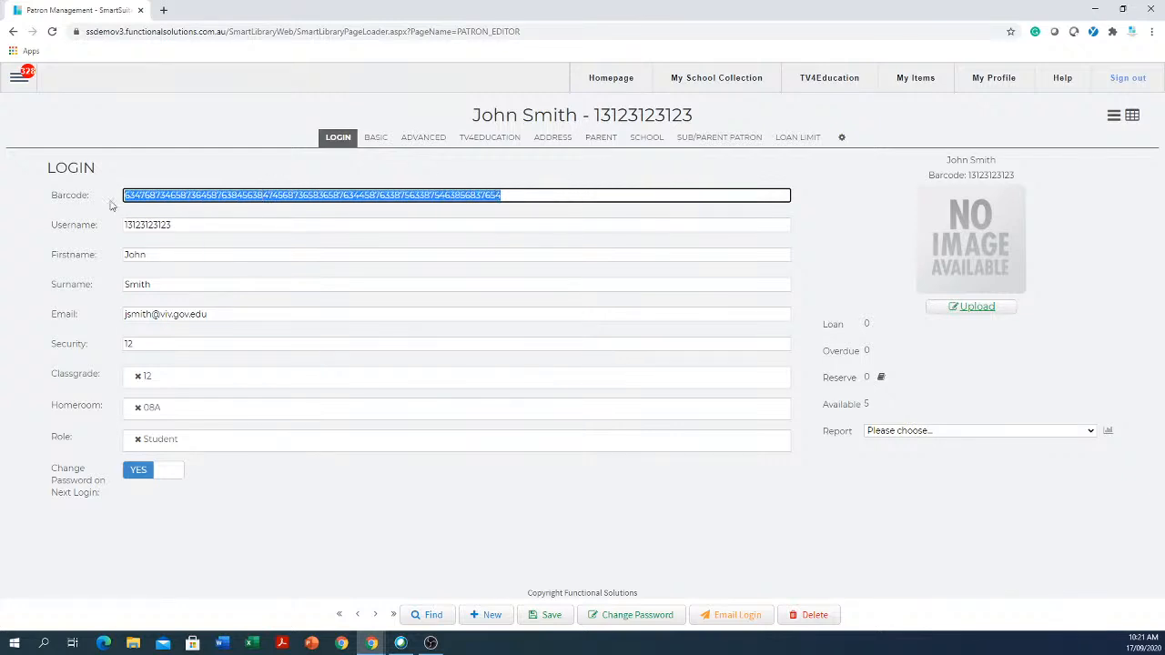
pyautogui.doubleClick(169, 250)
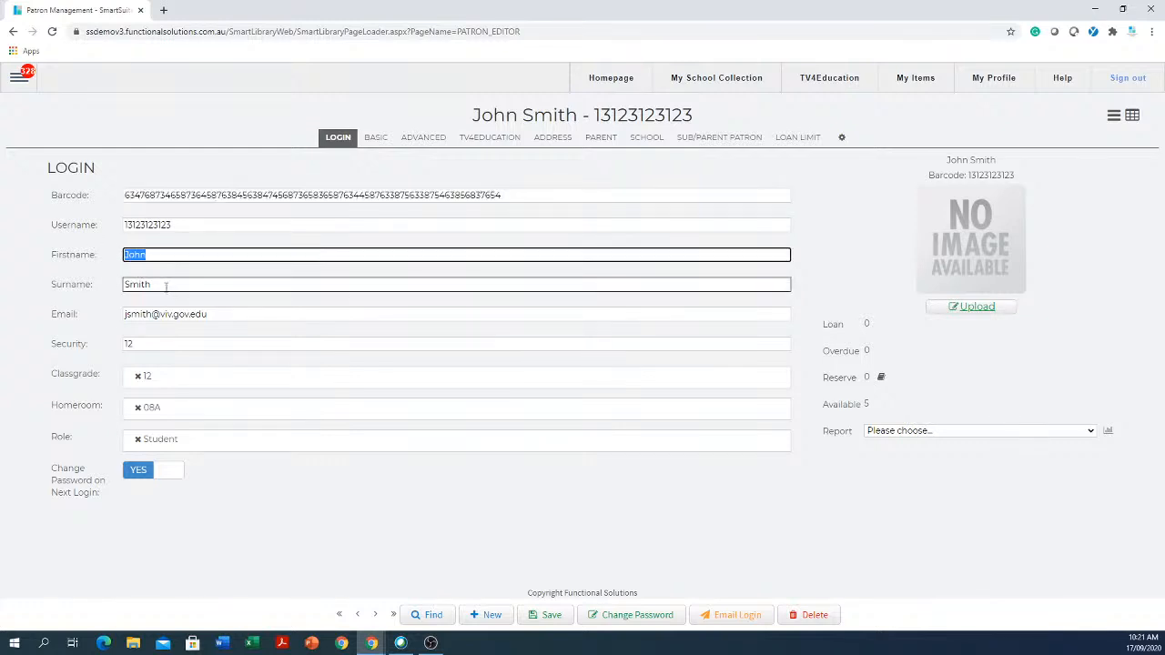
pyautogui.doubleClick(166, 287)
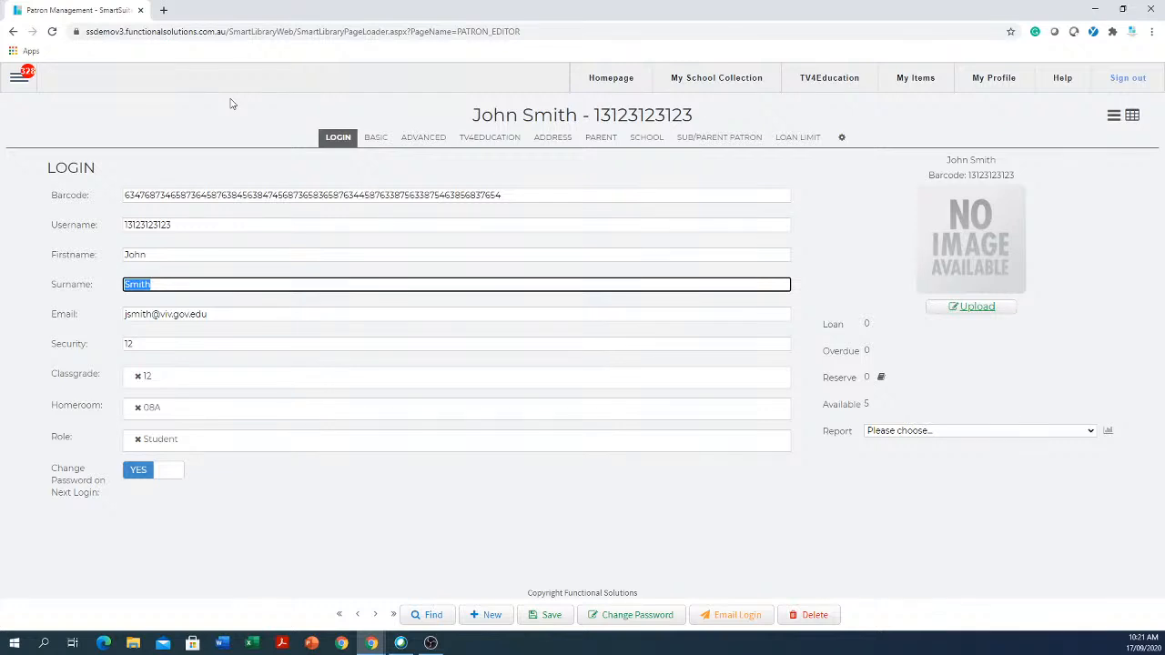
pyautogui.moveTo(601, 197); pyautogui.dragTo(64, 200)
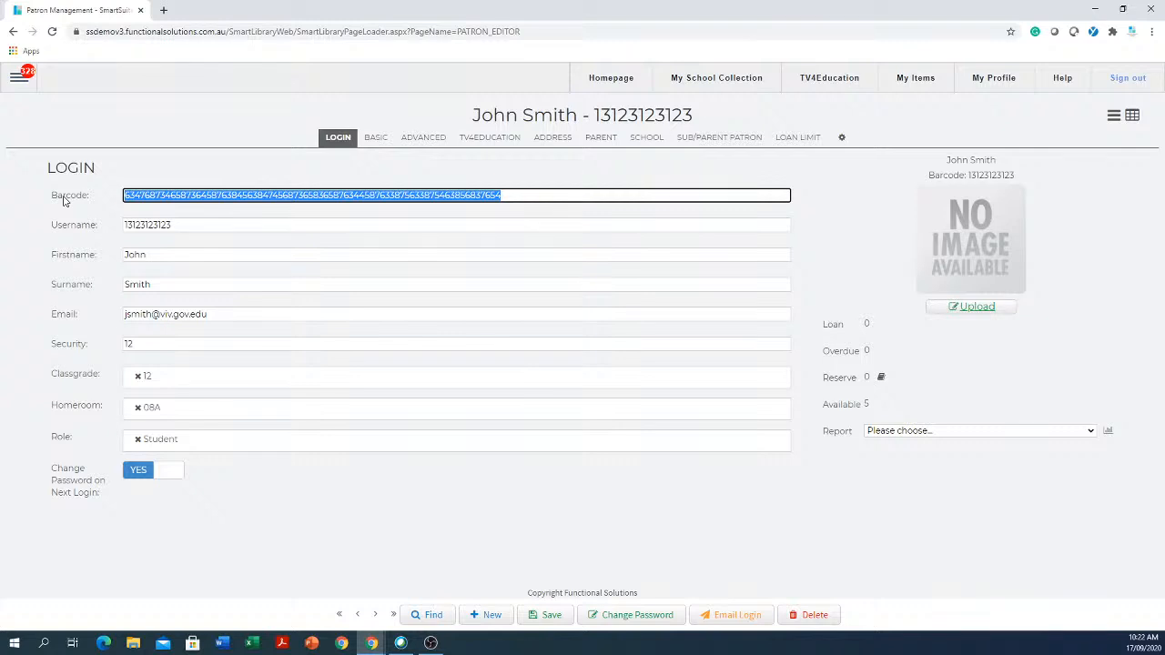
pyautogui.write('43215')
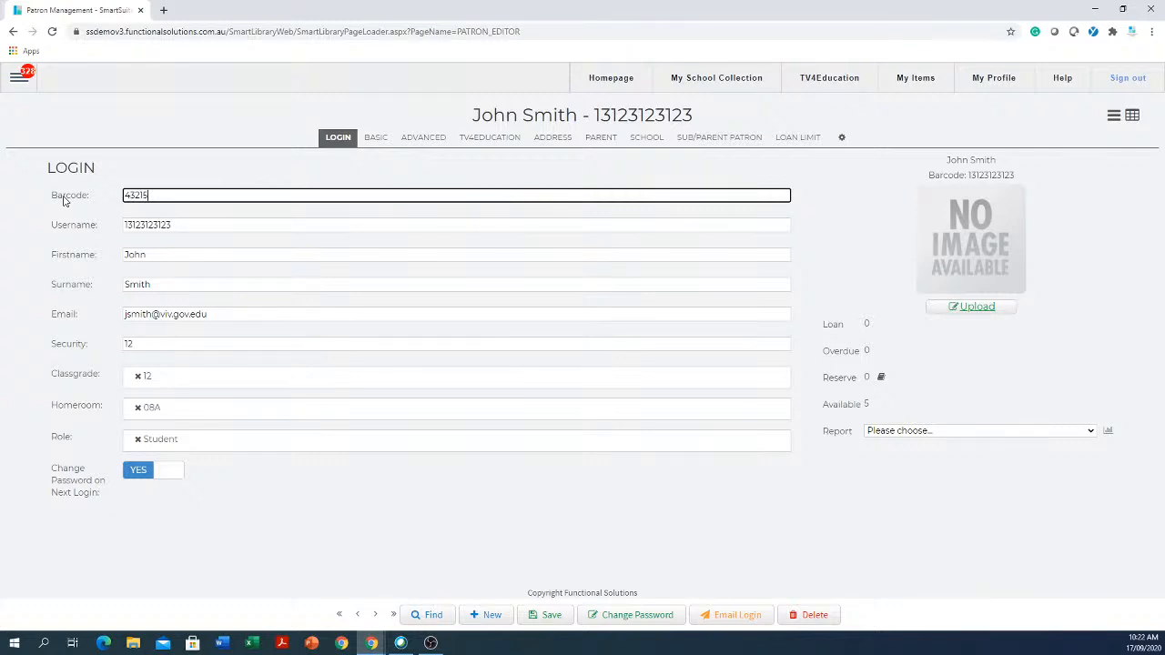
pyautogui.click(273, 224)
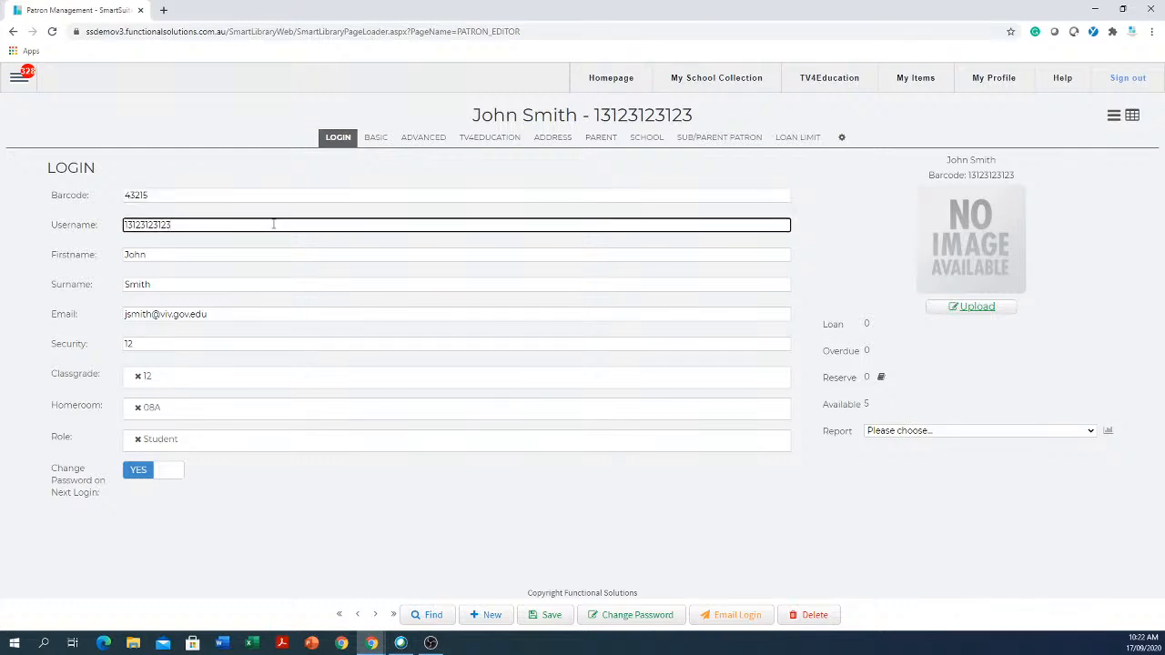
# - Clear the username, restore the e-mail, turn off forced password change, and save
pyautogui.moveTo(214, 192); pyautogui.dragTo(88, 188)
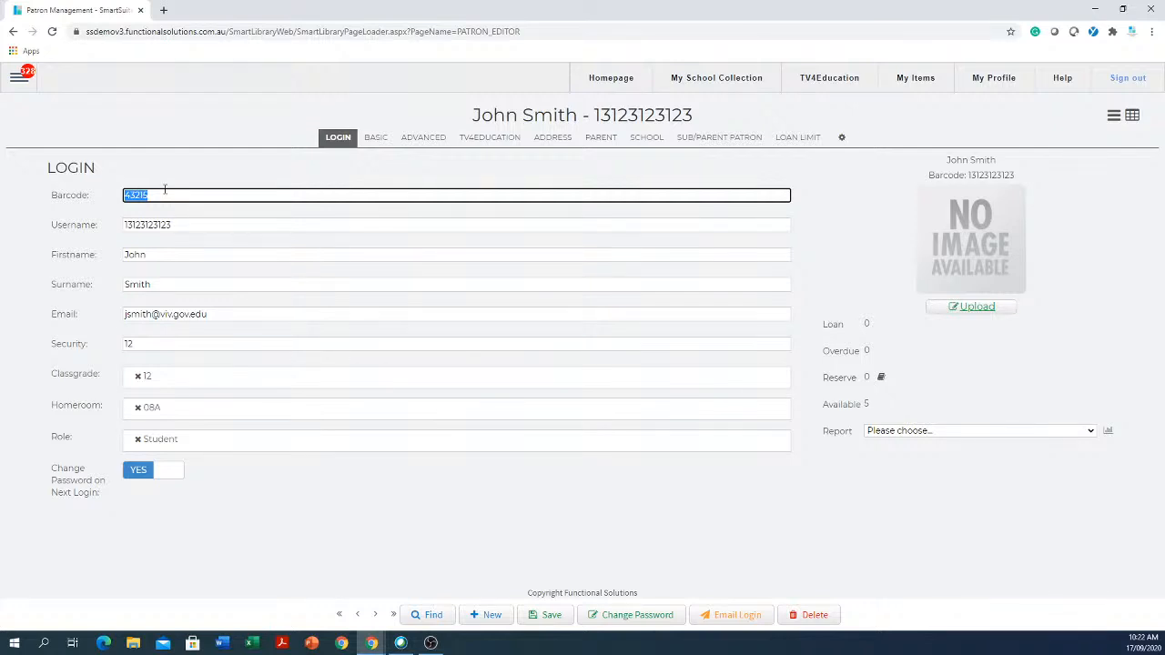
pyautogui.press('Tab')
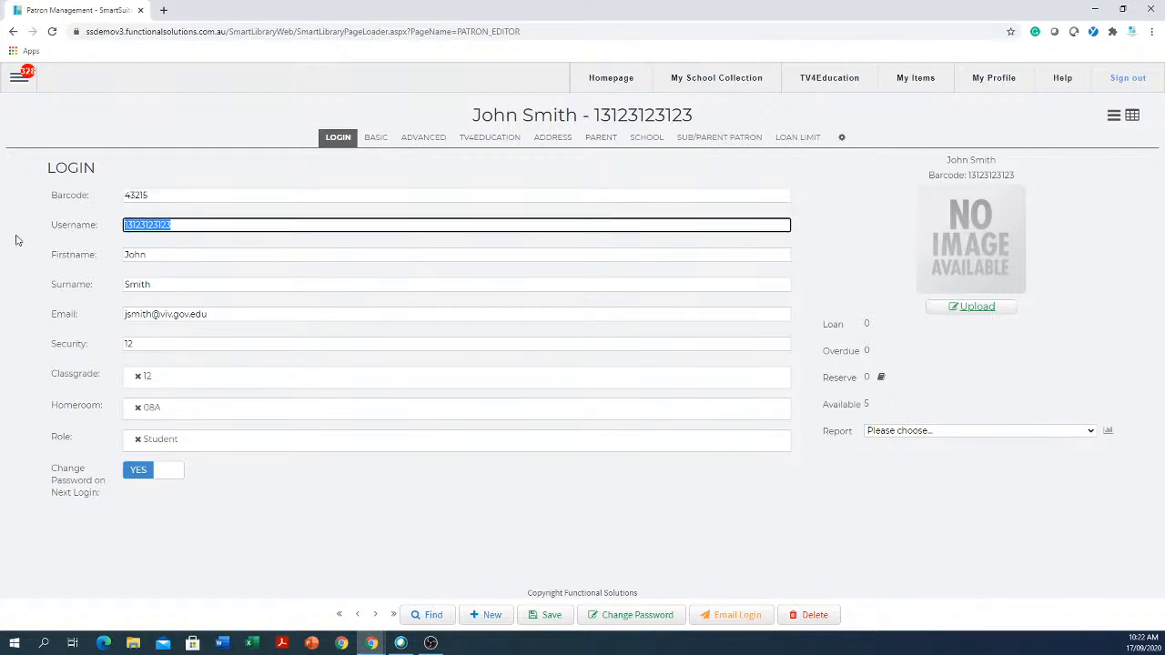
pyautogui.press('BackSpace')
pyautogui.moveTo(217, 315); pyautogui.dragTo(64, 303)
pyautogui.hotkey('ctrl', 'c')
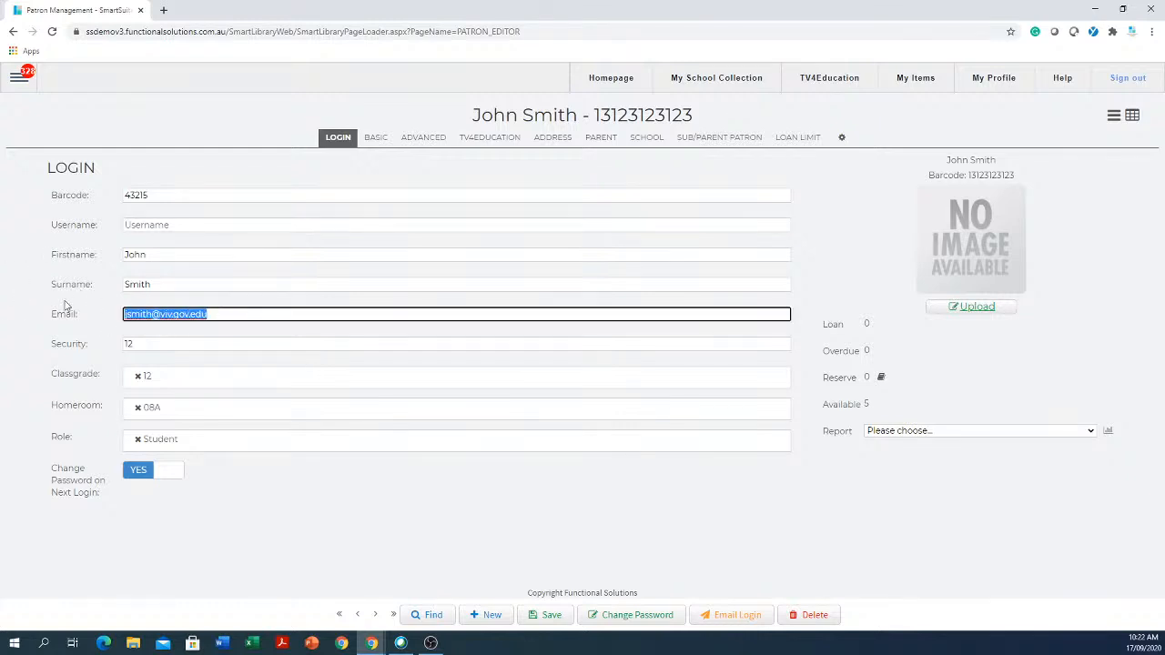
pyautogui.press('BackSpace')
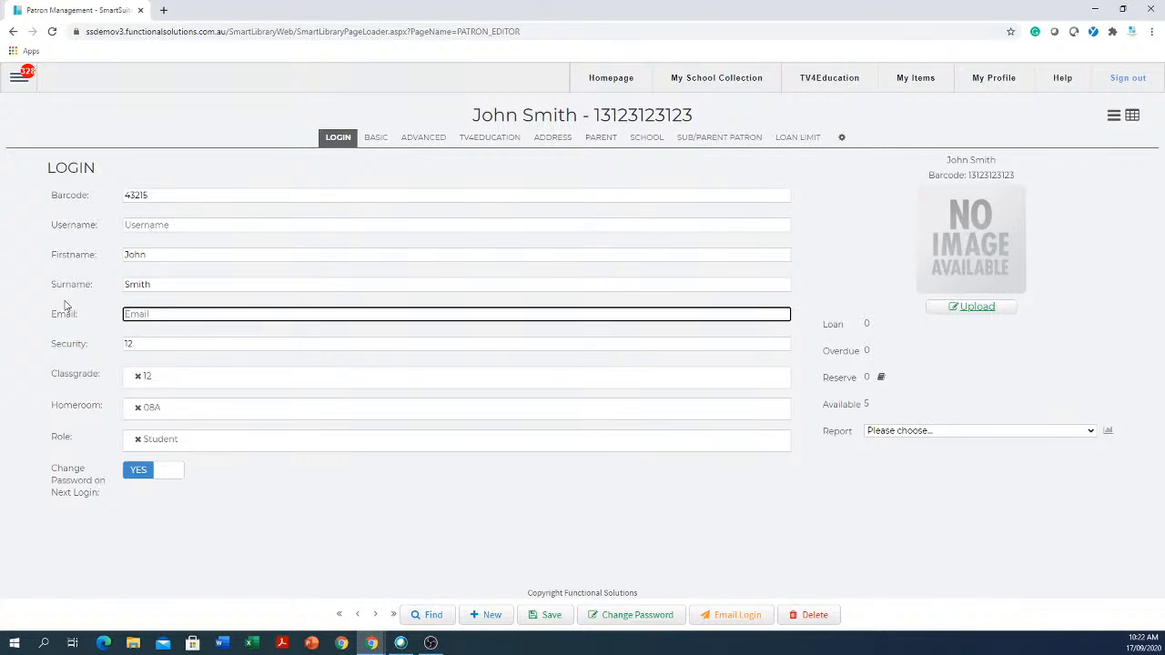
pyautogui.hotkey('ctrl', 'v')
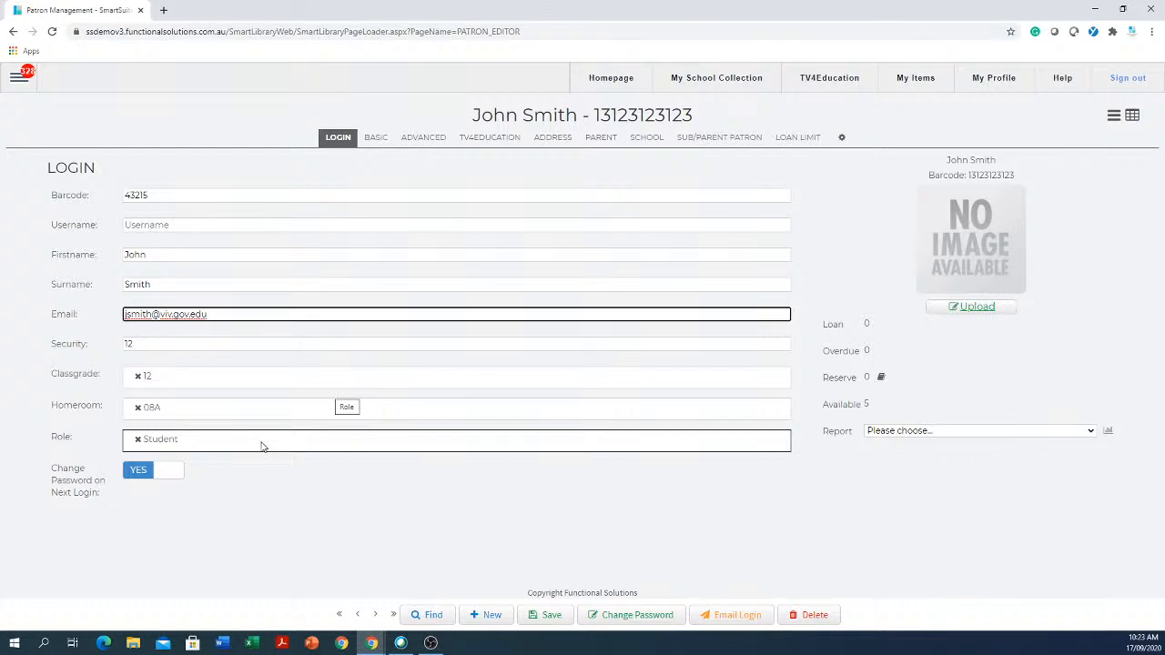
pyautogui.click(165, 474)
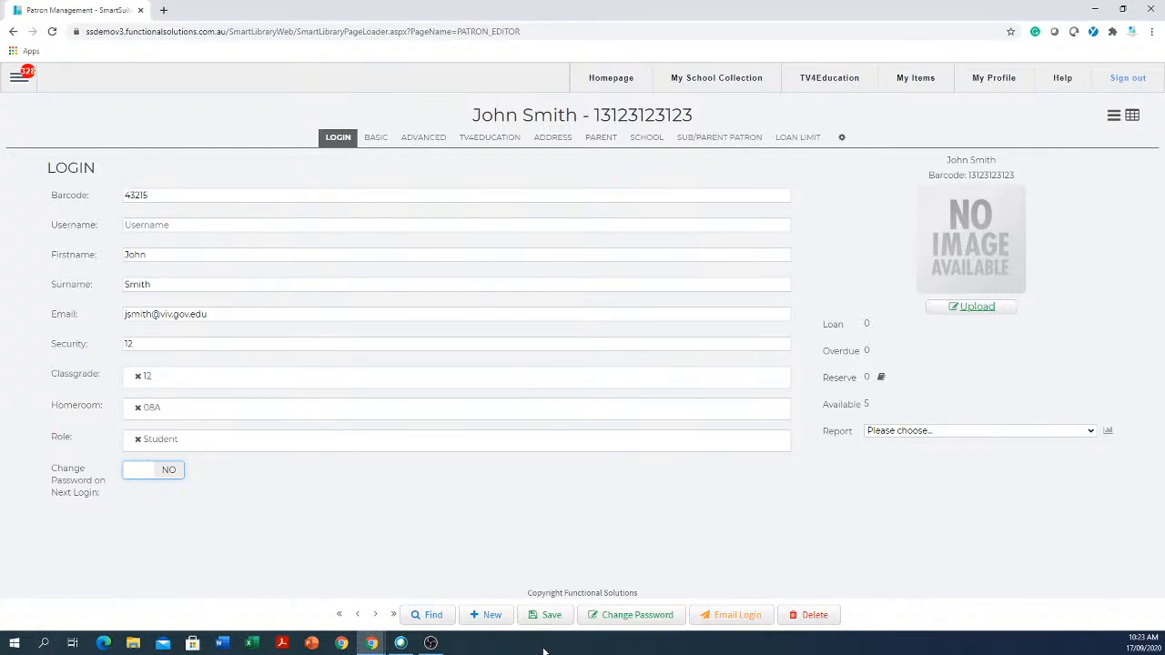
pyautogui.click(535, 617)
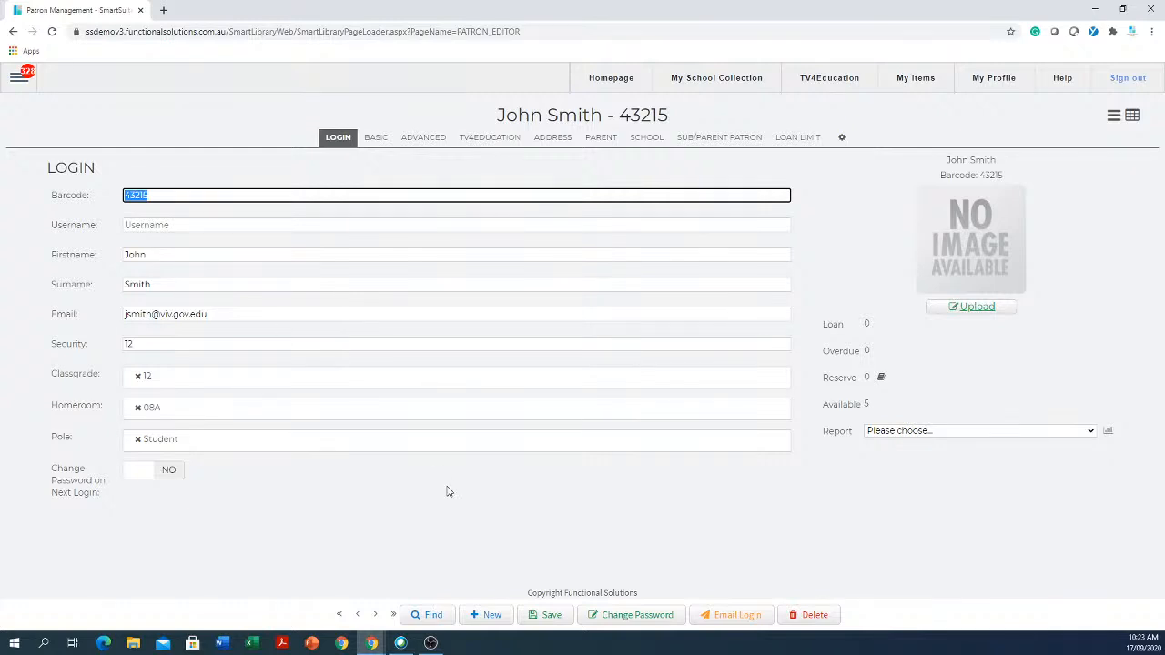
# - Close the Change Password dialog, leaving password change at next login set to No
pyautogui.click(619, 624)
pyautogui.click(212, 198)
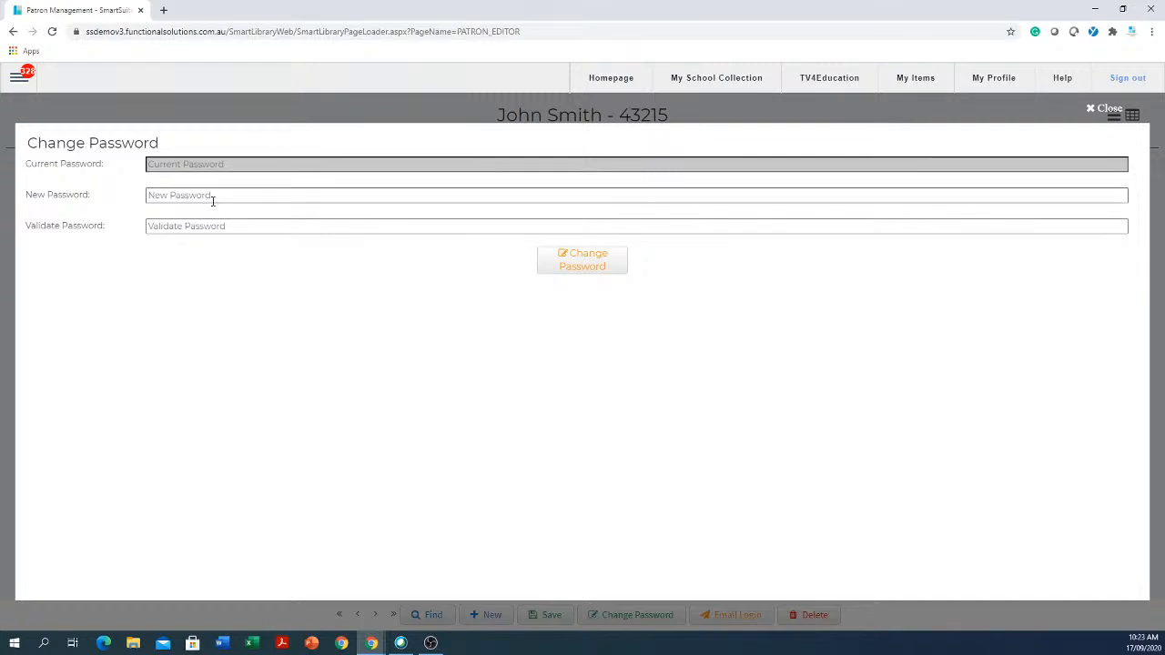
pyautogui.click(214, 199)
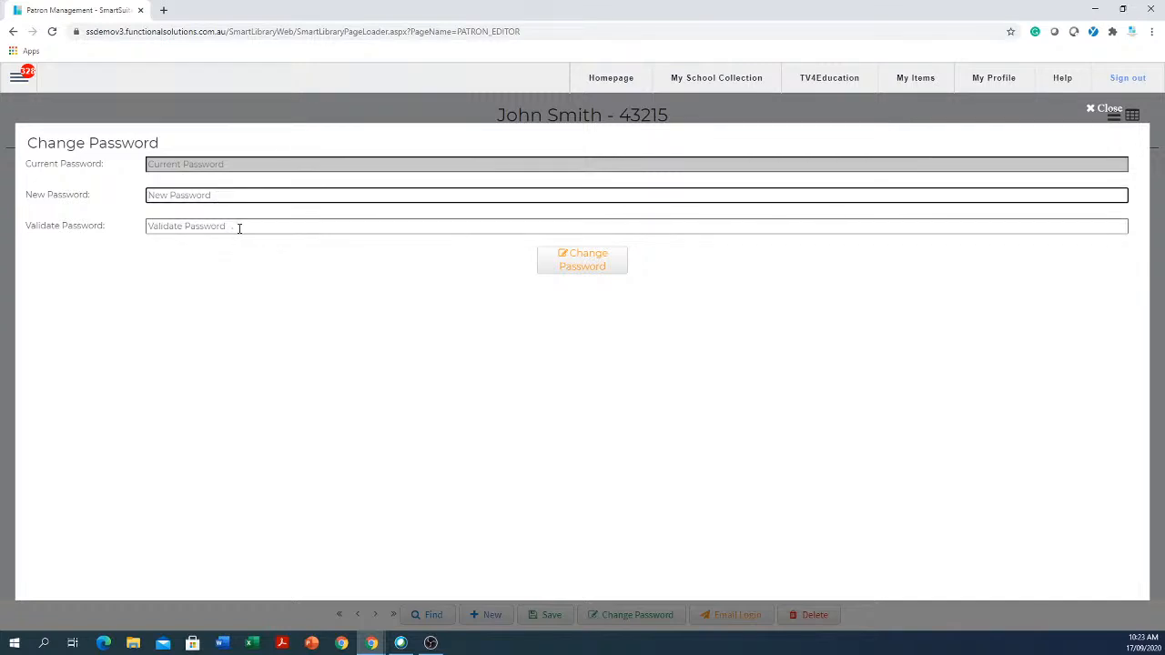
pyautogui.click(238, 228)
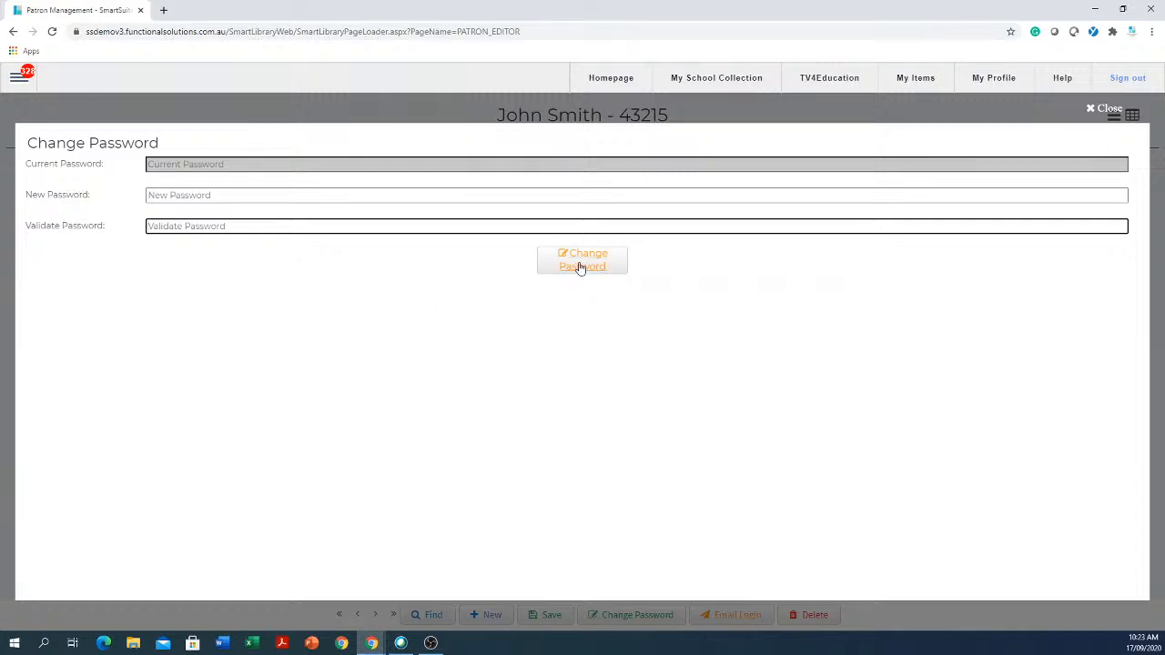
pyautogui.click(1104, 109)
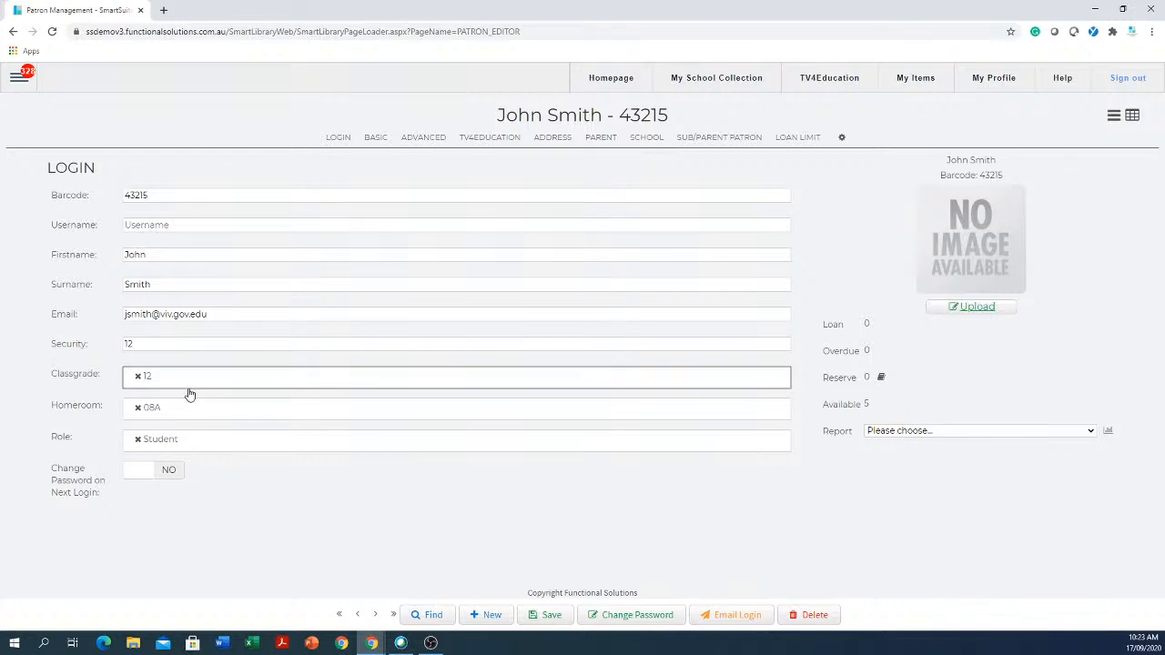
pyautogui.click(225, 316)
pyautogui.hotkey('ctrl', 'a')
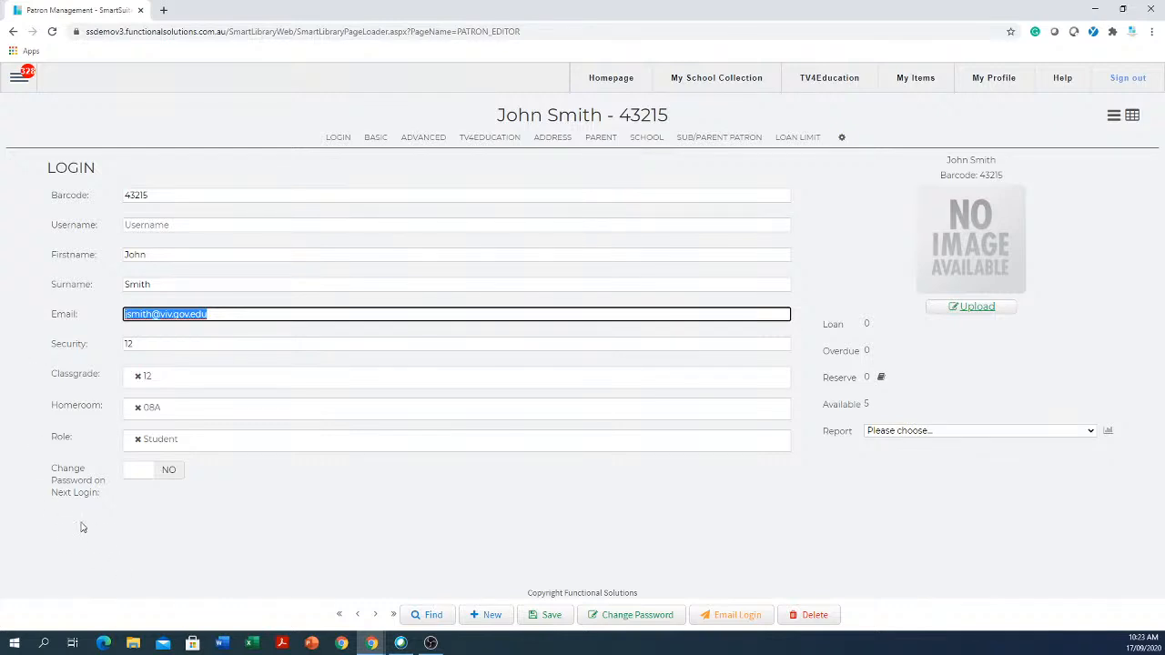
pyautogui.click(170, 477)
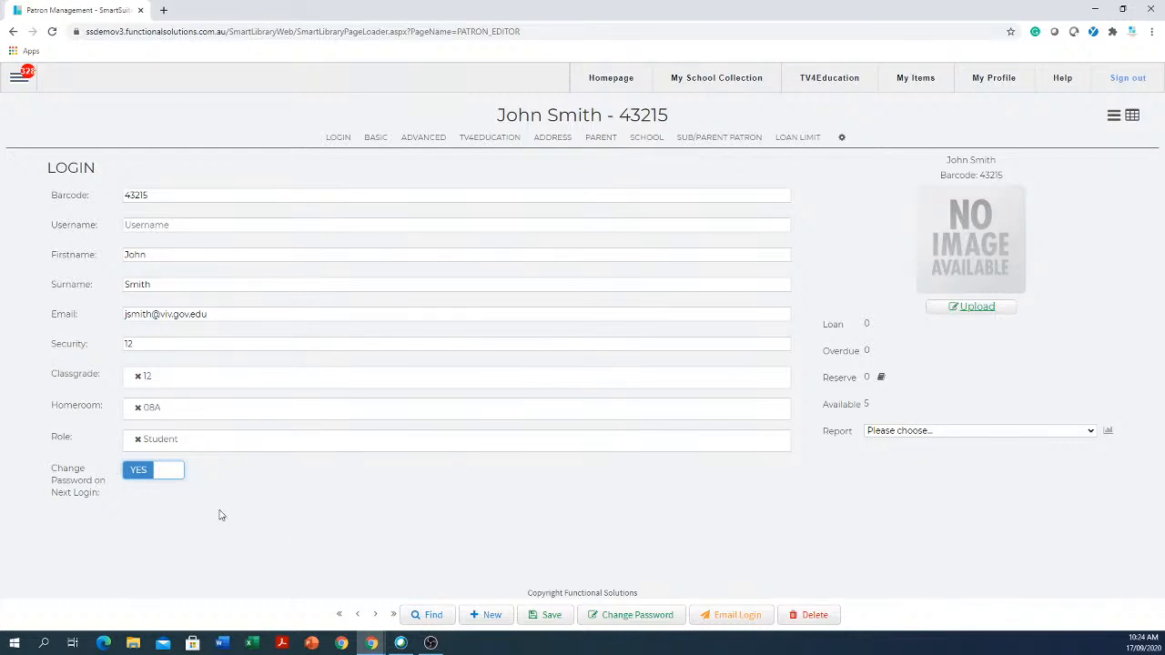
pyautogui.click(168, 475)
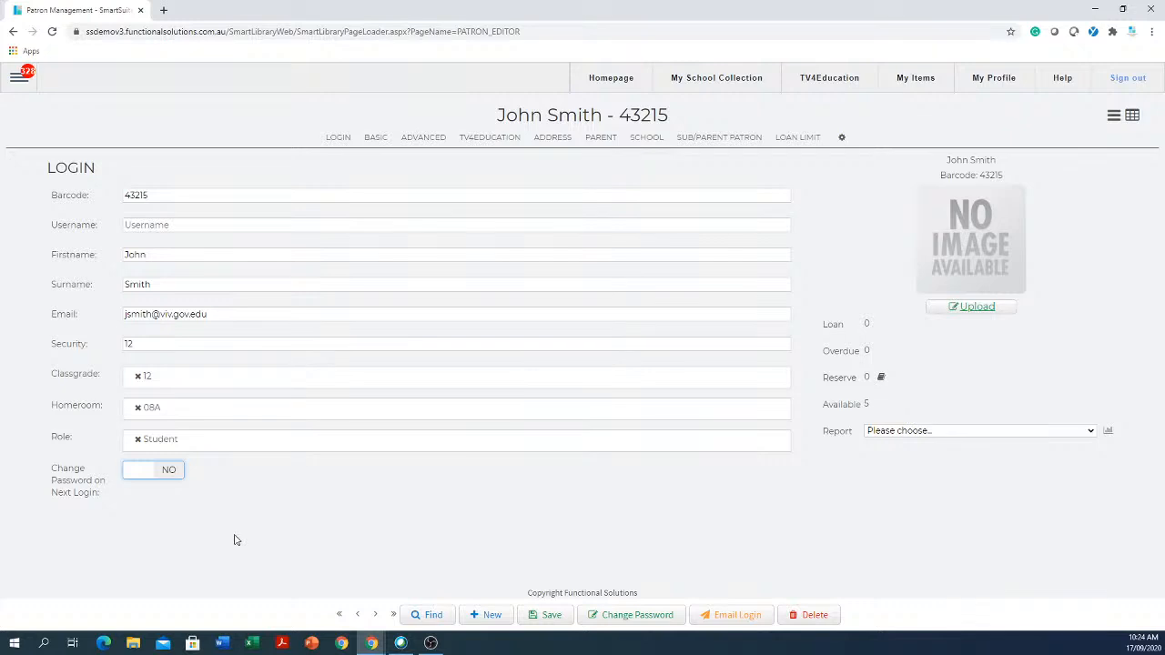
# - Enter the patron's new username in the empty Username field
pyautogui.click(162, 196)
pyautogui.moveTo(162, 196); pyautogui.dragTo(126, 196)
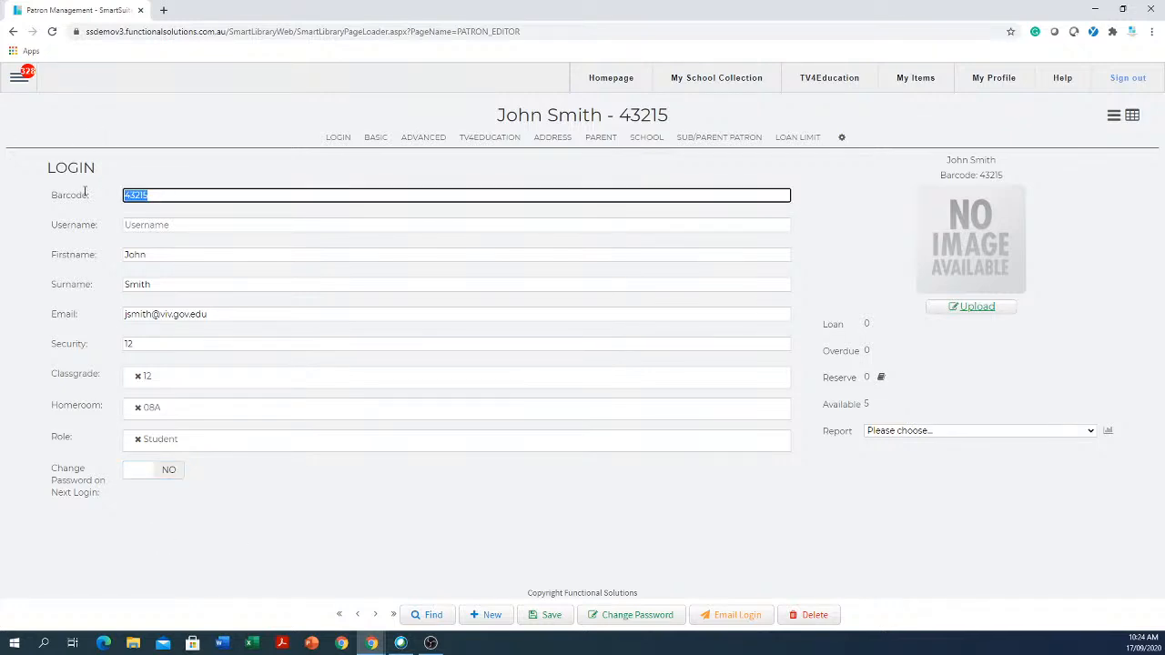
pyautogui.click(195, 224)
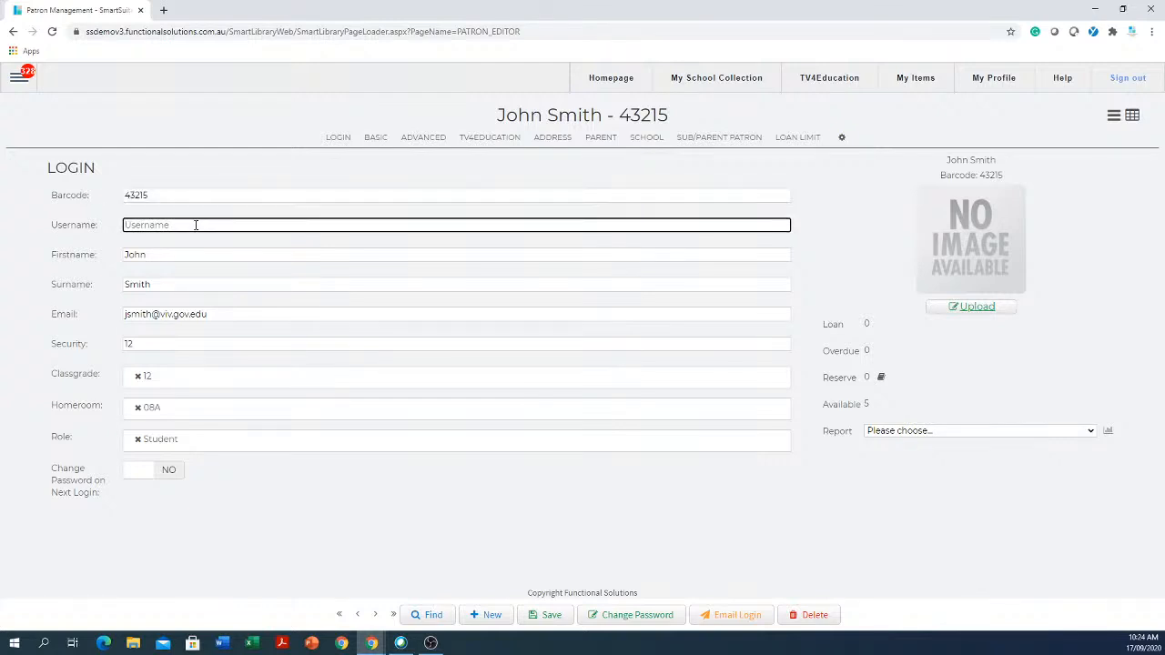
pyautogui.write('john.smith')
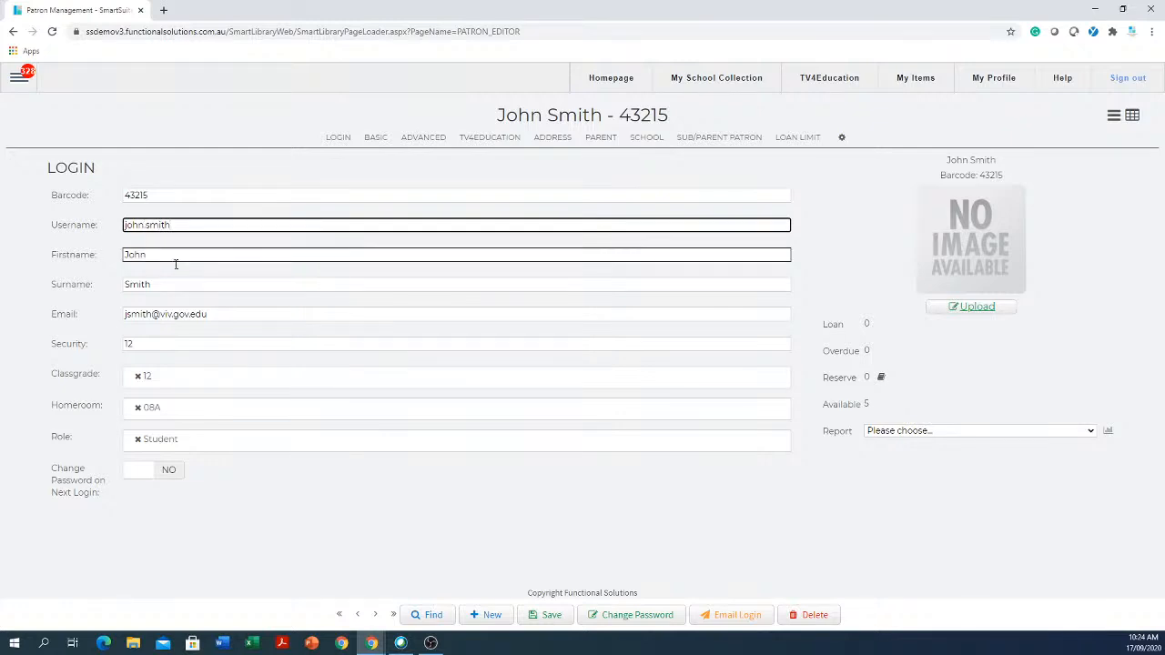
pyautogui.click(177, 195)
pyautogui.moveTo(177, 196); pyautogui.dragTo(71, 211)
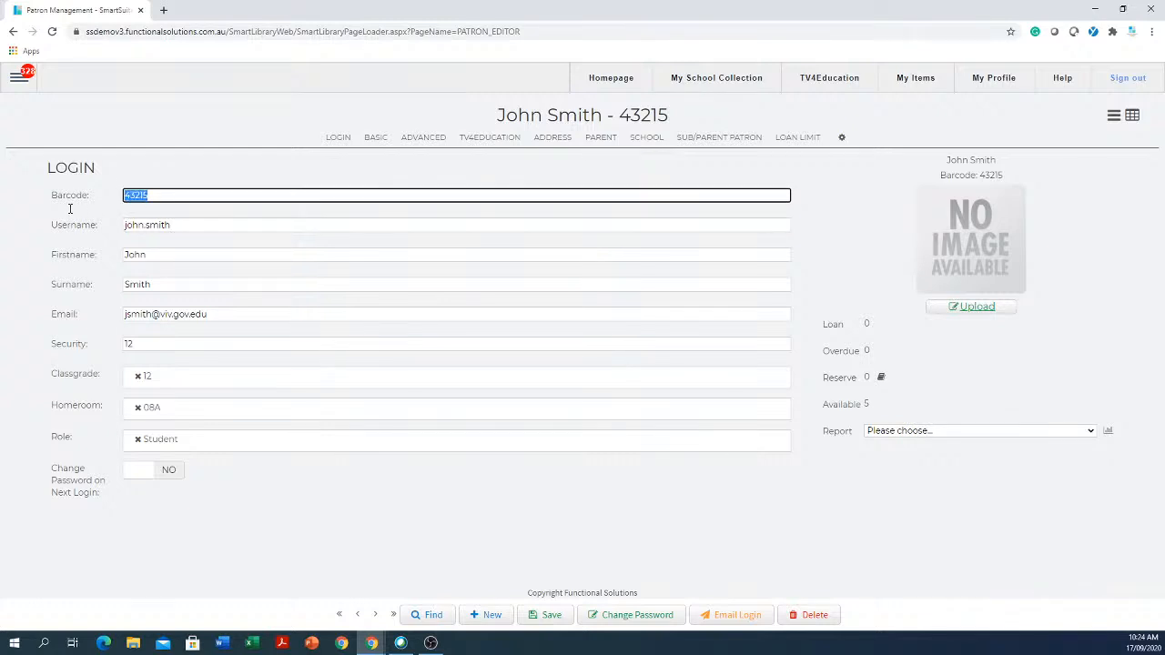
pyautogui.click(227, 224)
pyautogui.moveTo(226, 225); pyautogui.dragTo(107, 231)
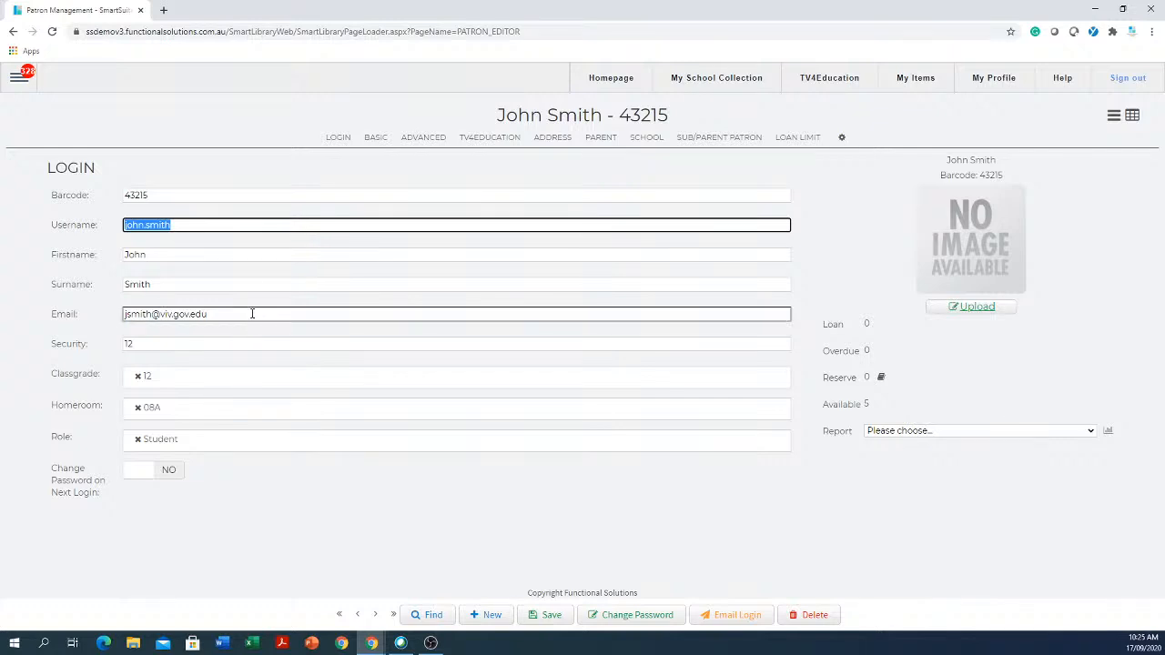
pyautogui.moveTo(252, 313); pyautogui.dragTo(65, 322)
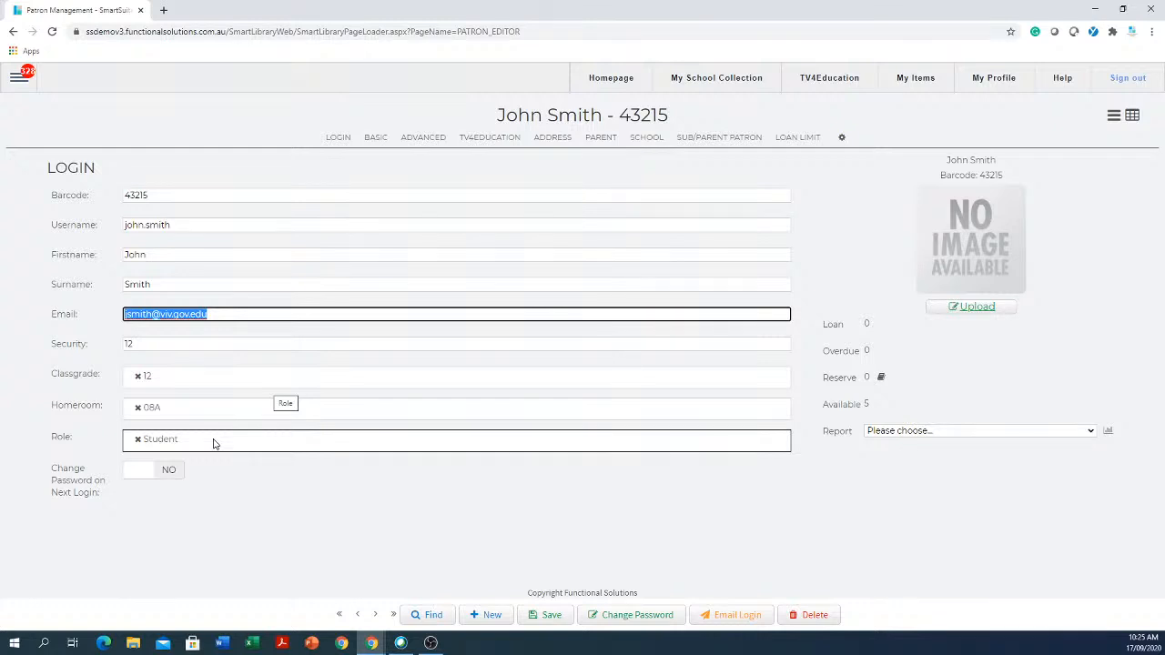
# - Replace the patron's Student role with Teacher and require a password change at next login
pyautogui.click(139, 443)
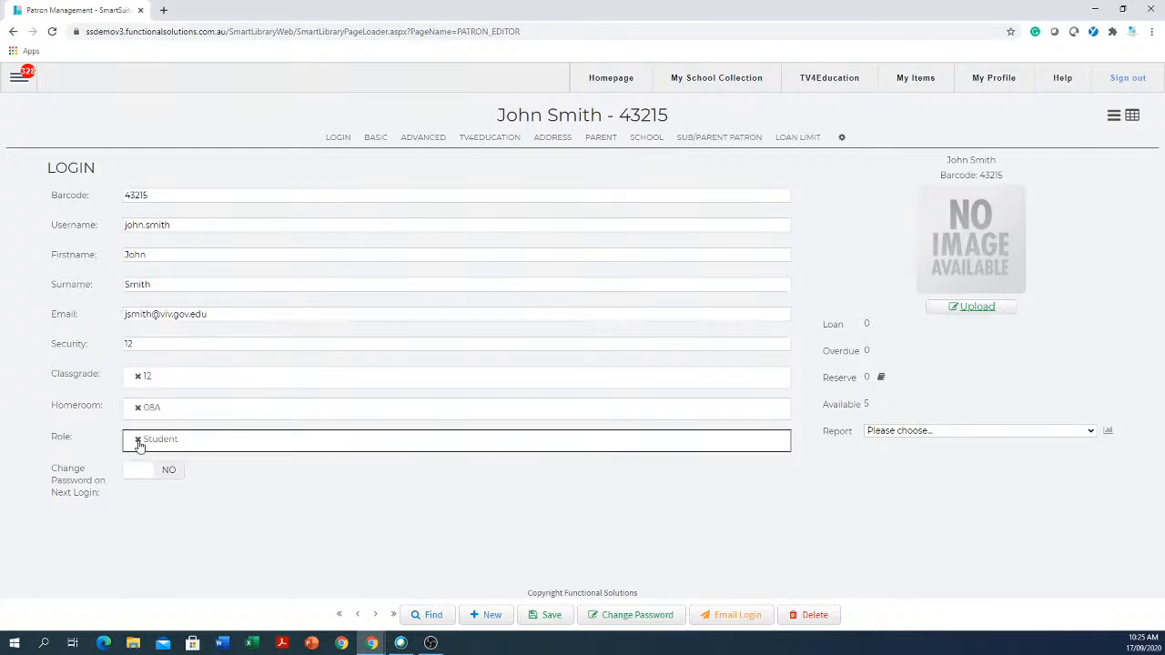
pyautogui.click(138, 442)
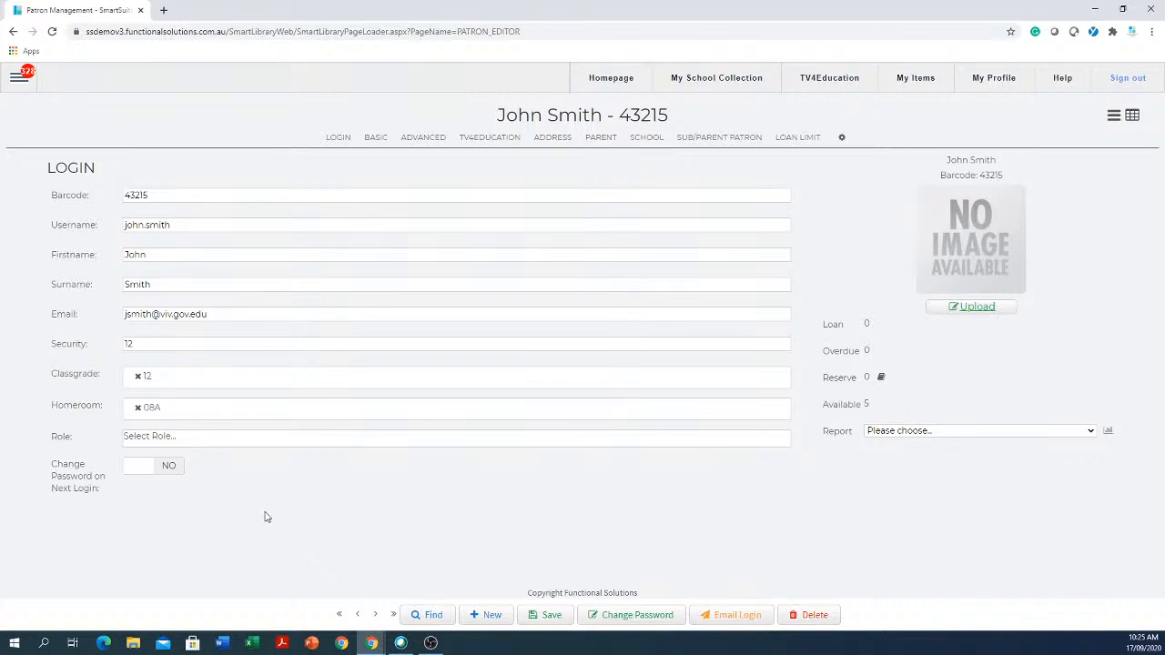
pyautogui.click(257, 443)
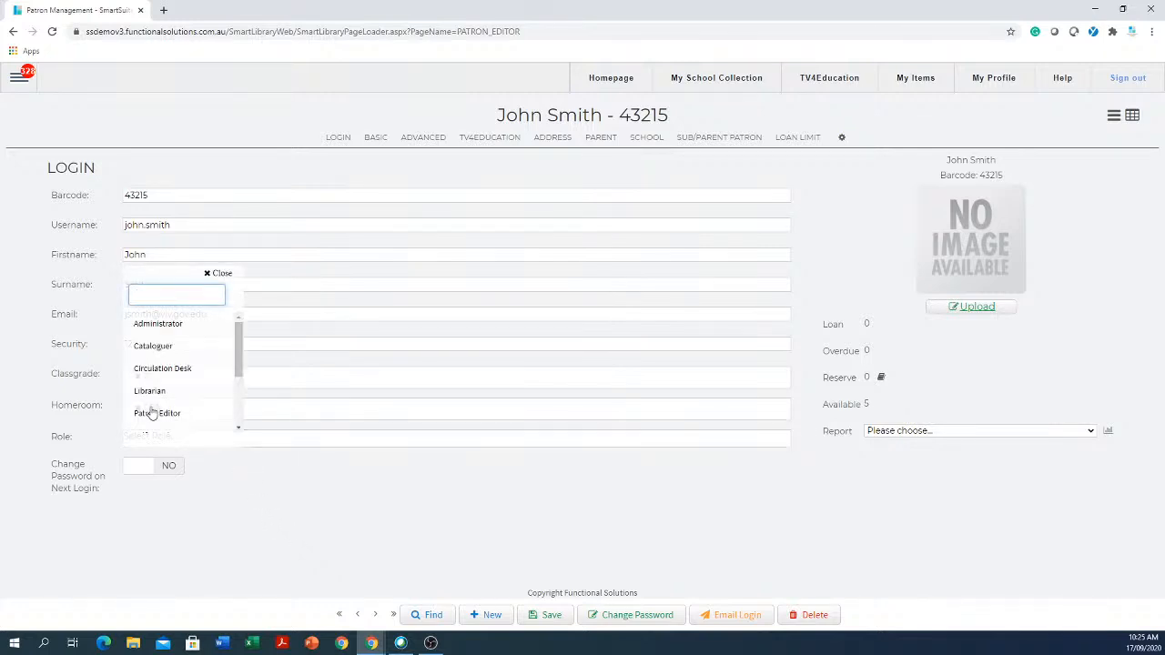
pyautogui.scroll(-3, 208, 381)
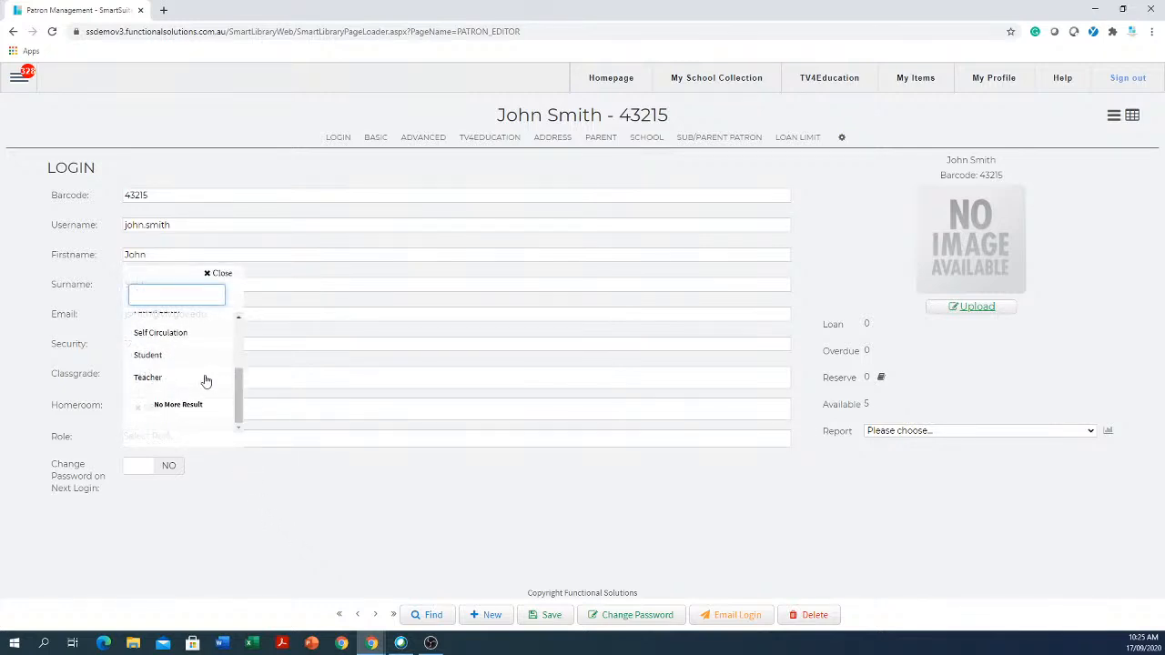
pyautogui.click(153, 382)
pyautogui.click(290, 542)
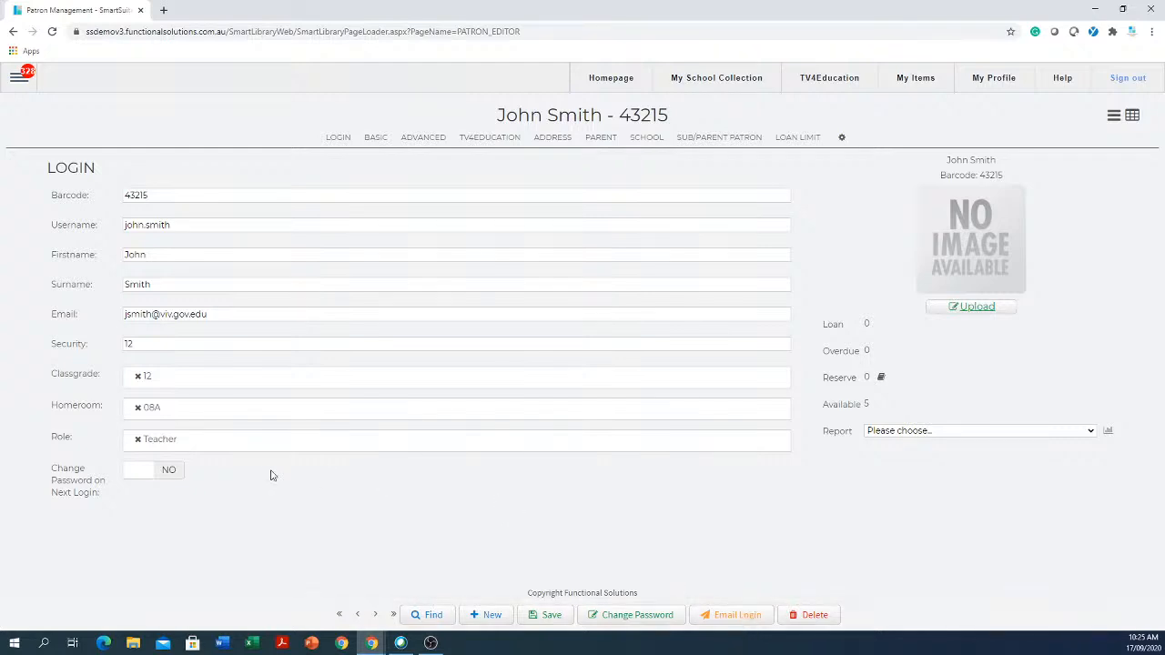
pyautogui.click(137, 471)
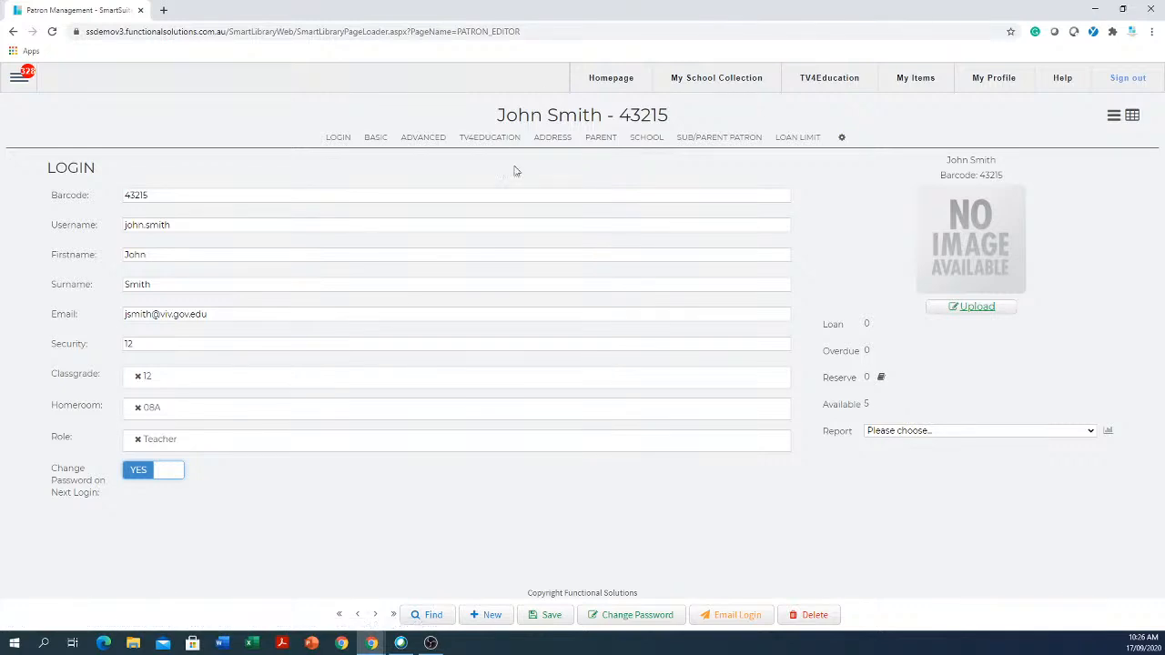
# - Start a new patron record, then browse back and forth through neighbouring patron records
pyautogui.click(489, 616)
pyautogui.click(133, 342)
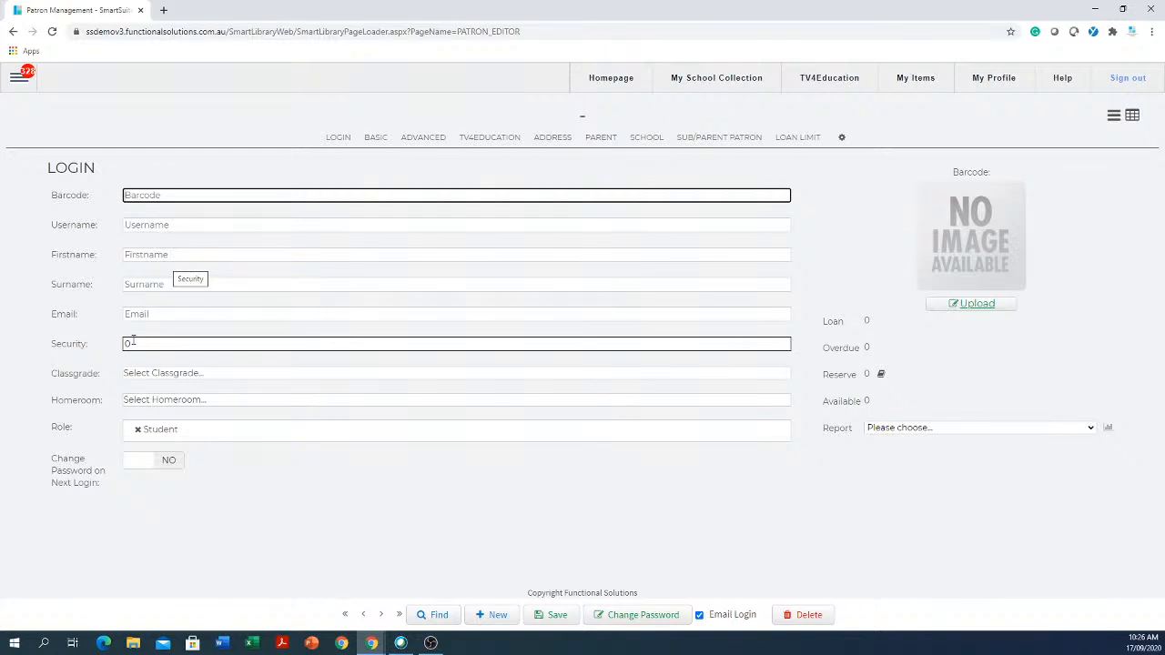
pyautogui.click(398, 620)
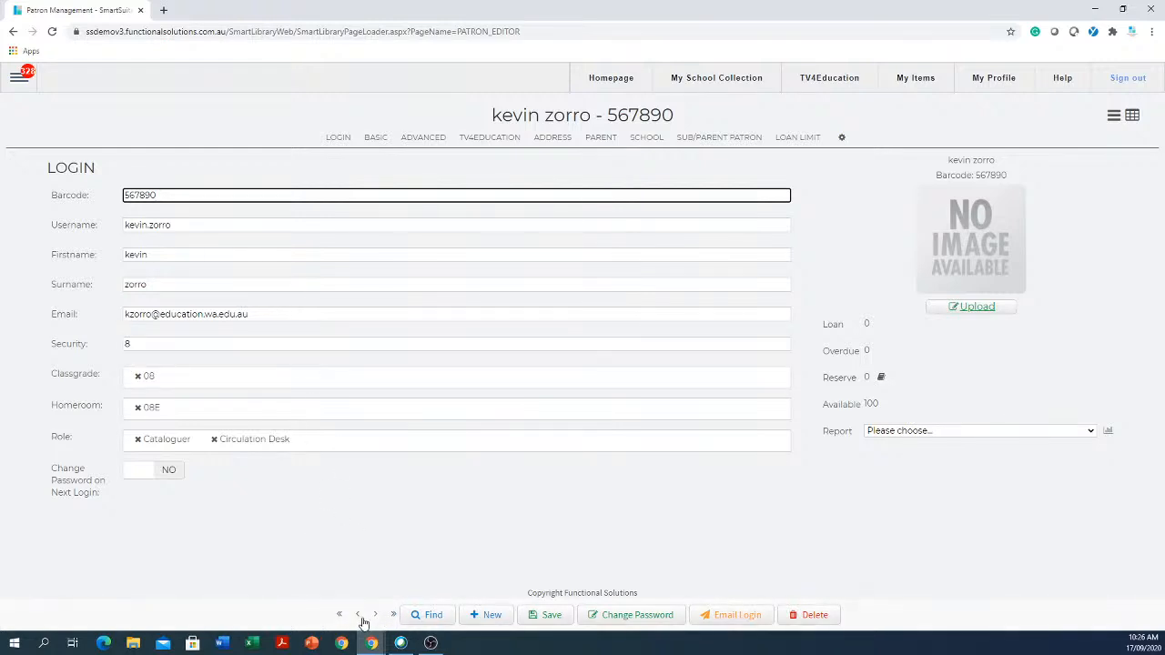
pyautogui.click(357, 617)
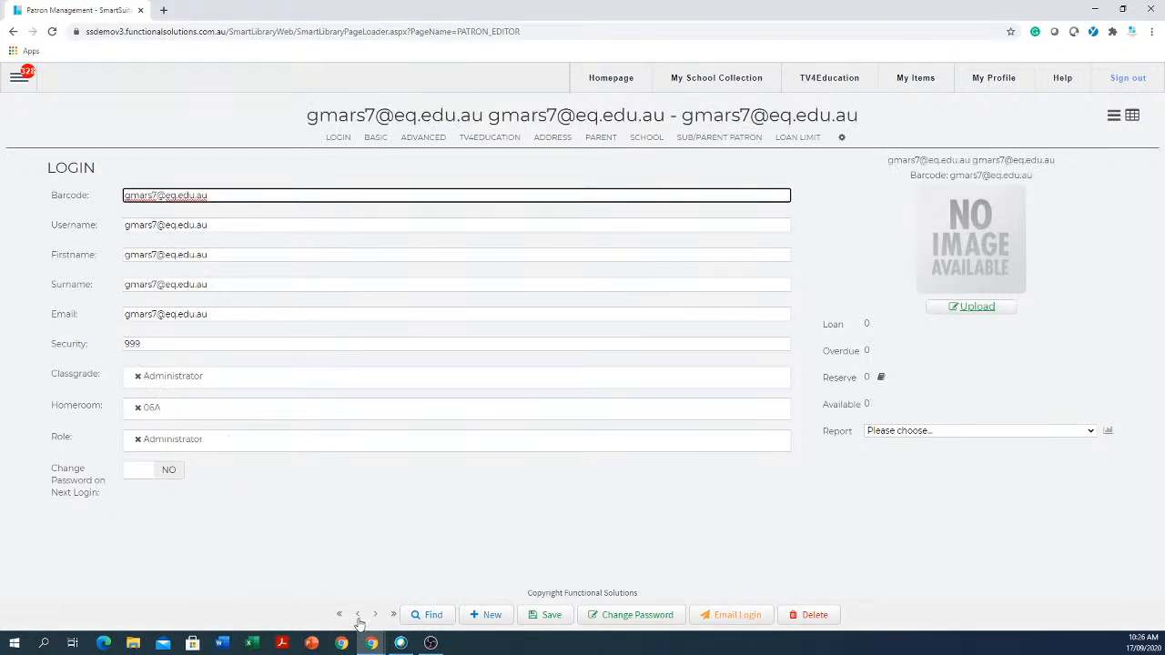
pyautogui.click(375, 615)
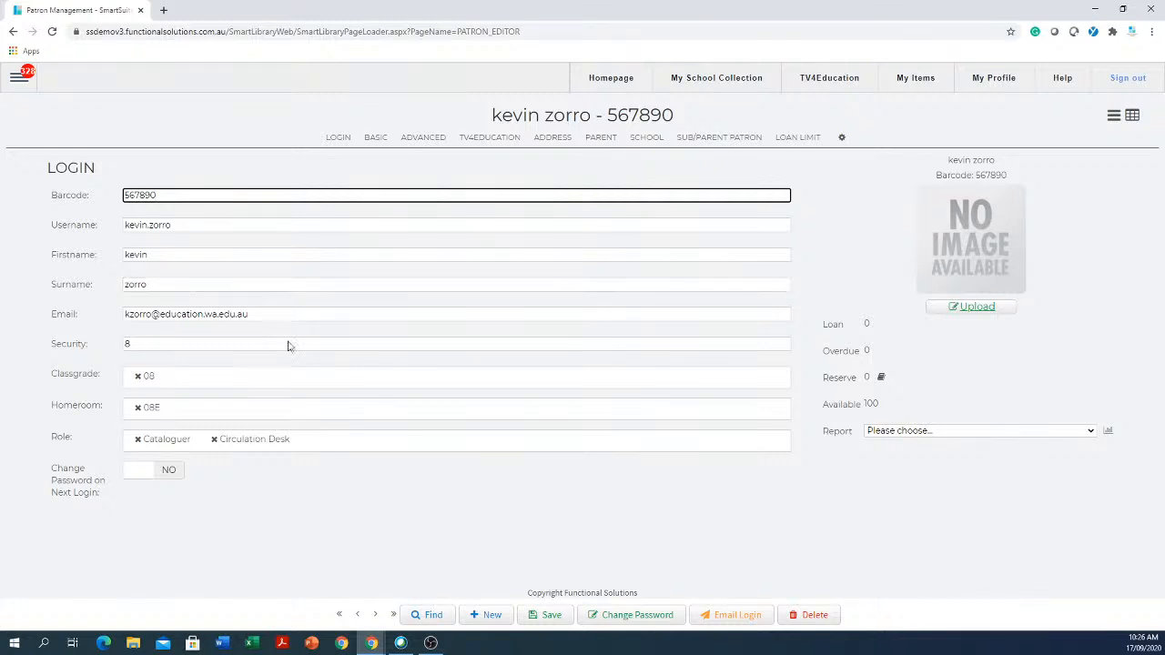
# - Cancel a deletion of the current patron and view its empty Parent details section
pyautogui.click(814, 617)
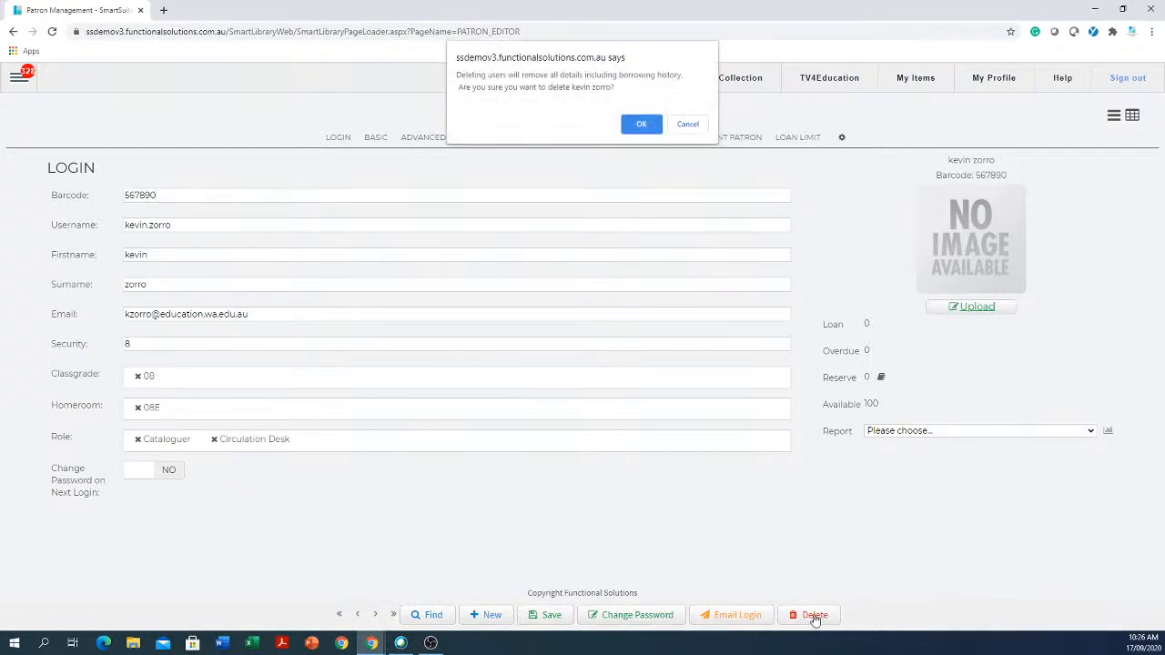
pyautogui.click(688, 125)
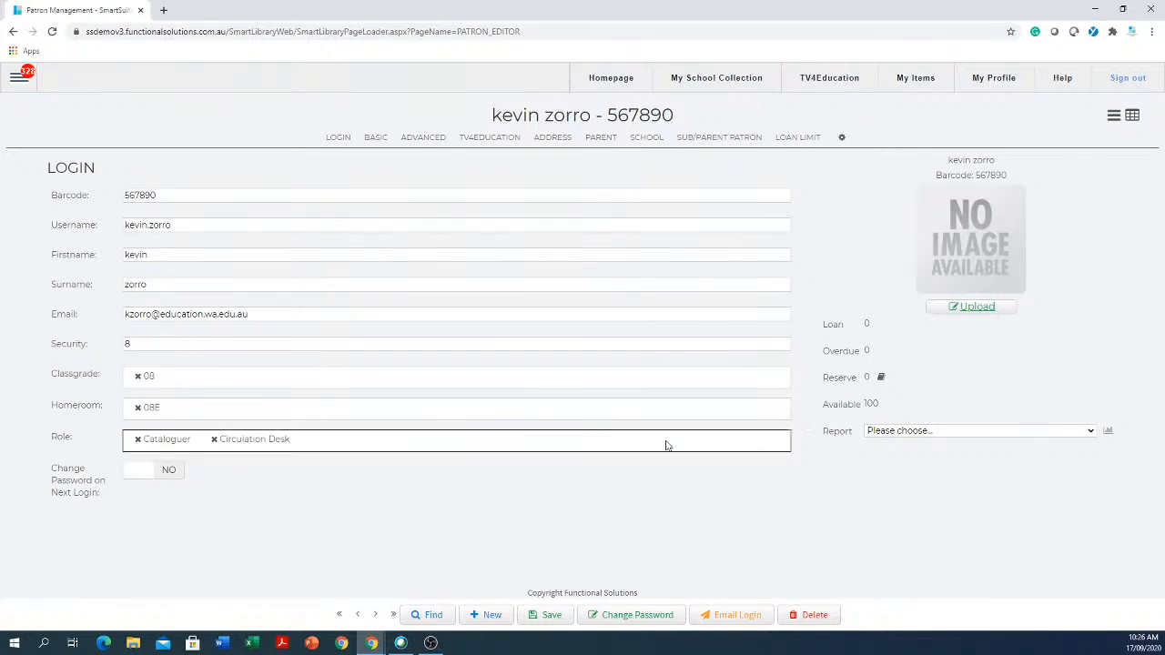
pyautogui.click(604, 139)
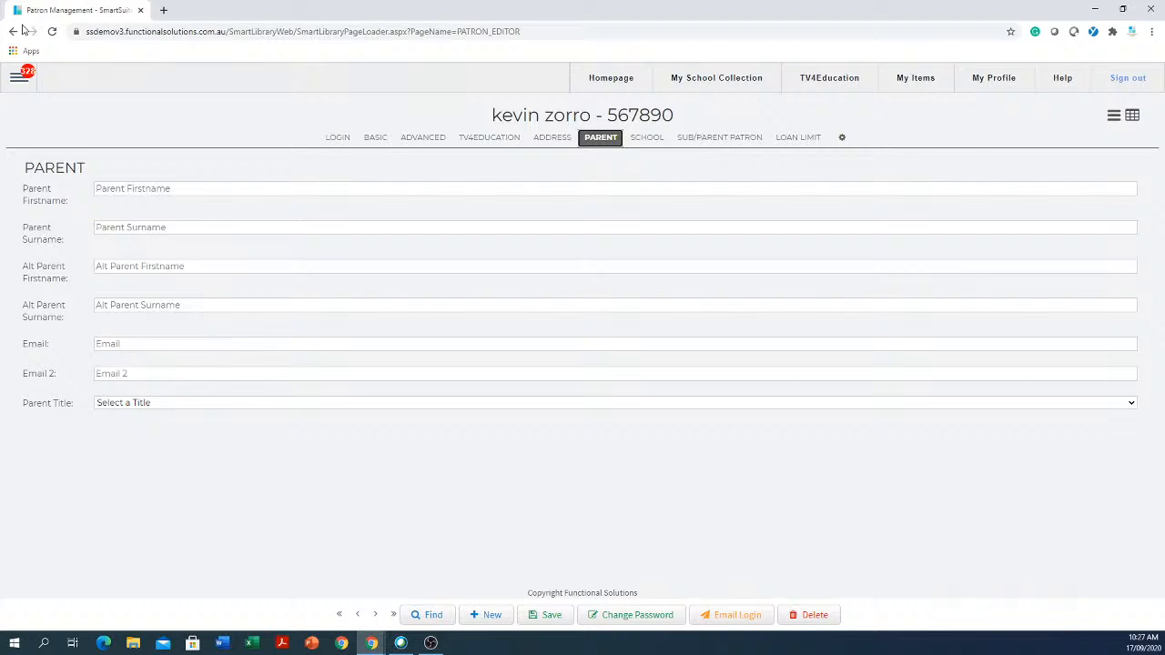
# - Open the Catalogue editor from the main menu's Catalogue section
pyautogui.click(19, 76)
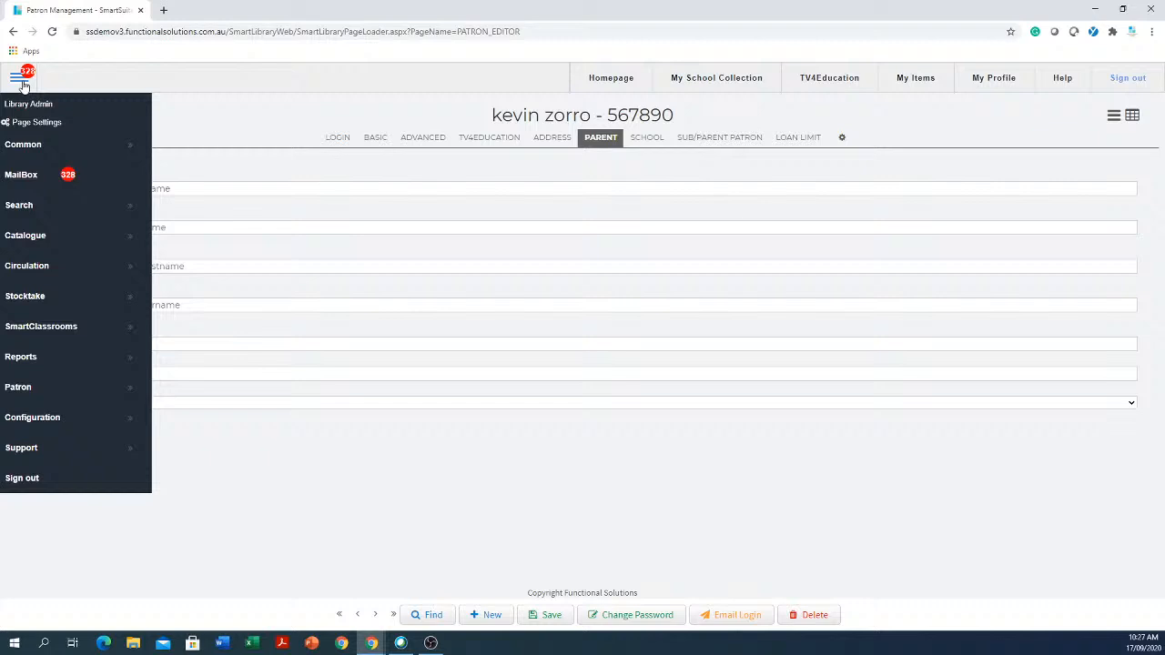
pyautogui.click(53, 242)
pyautogui.click(211, 239)
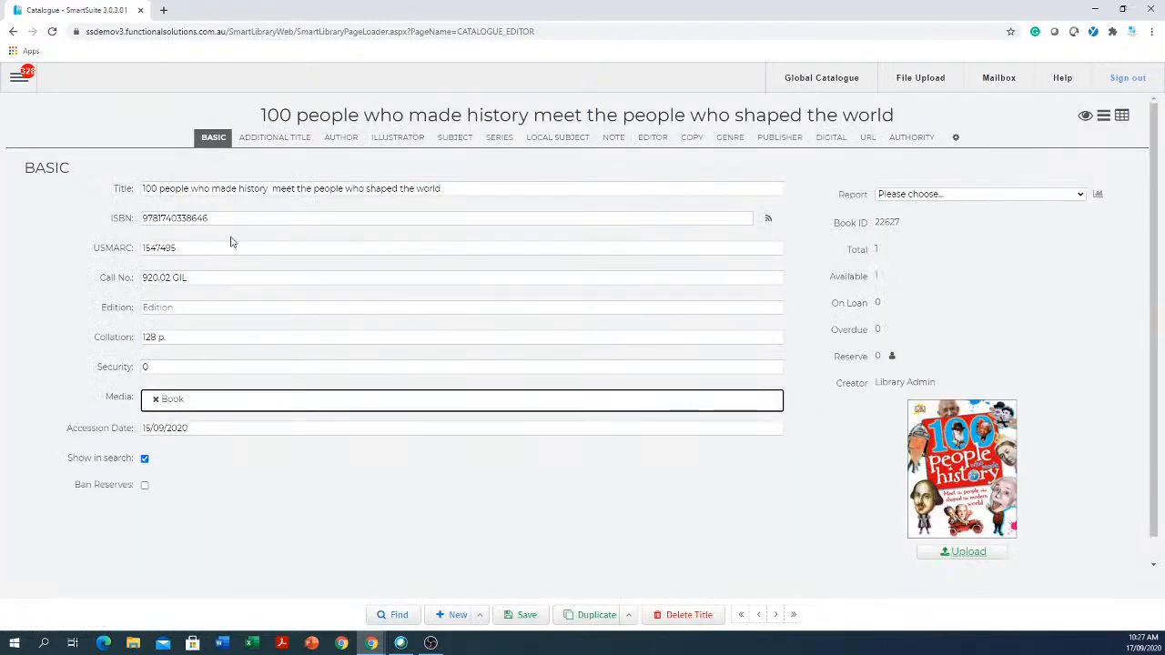
# - Browse the title's tabs from Additional Title through Genre, then return to Basic
pyautogui.click(280, 139)
pyautogui.click(346, 141)
pyautogui.click(400, 141)
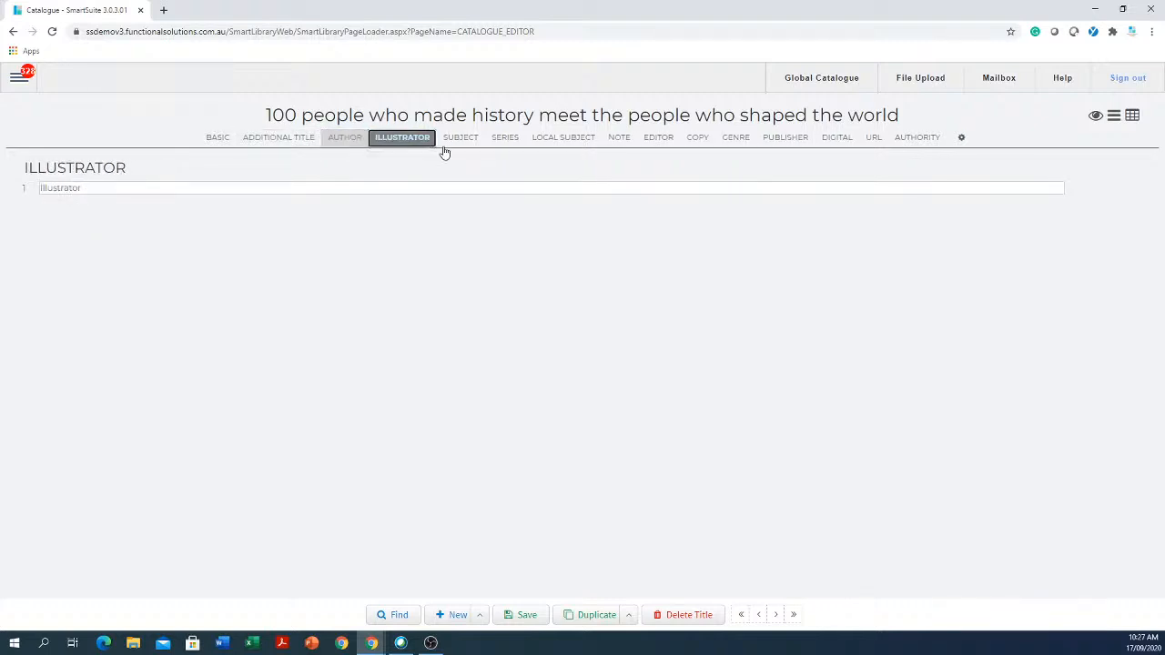
pyautogui.click(465, 141)
pyautogui.click(505, 139)
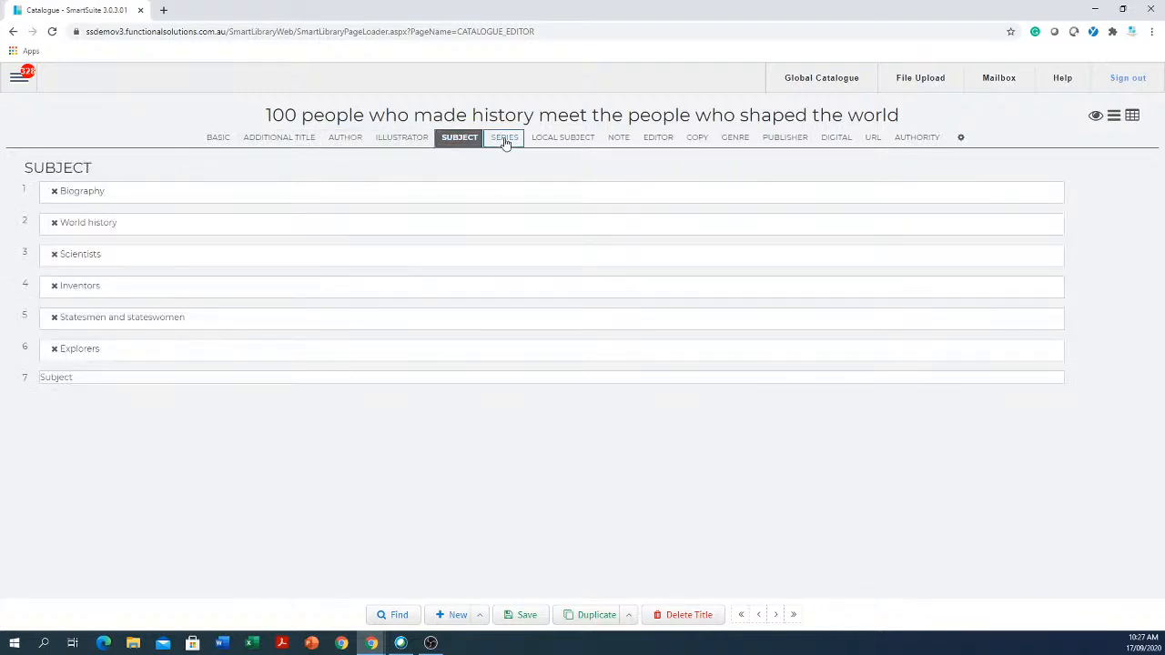
pyautogui.click(570, 137)
pyautogui.click(618, 142)
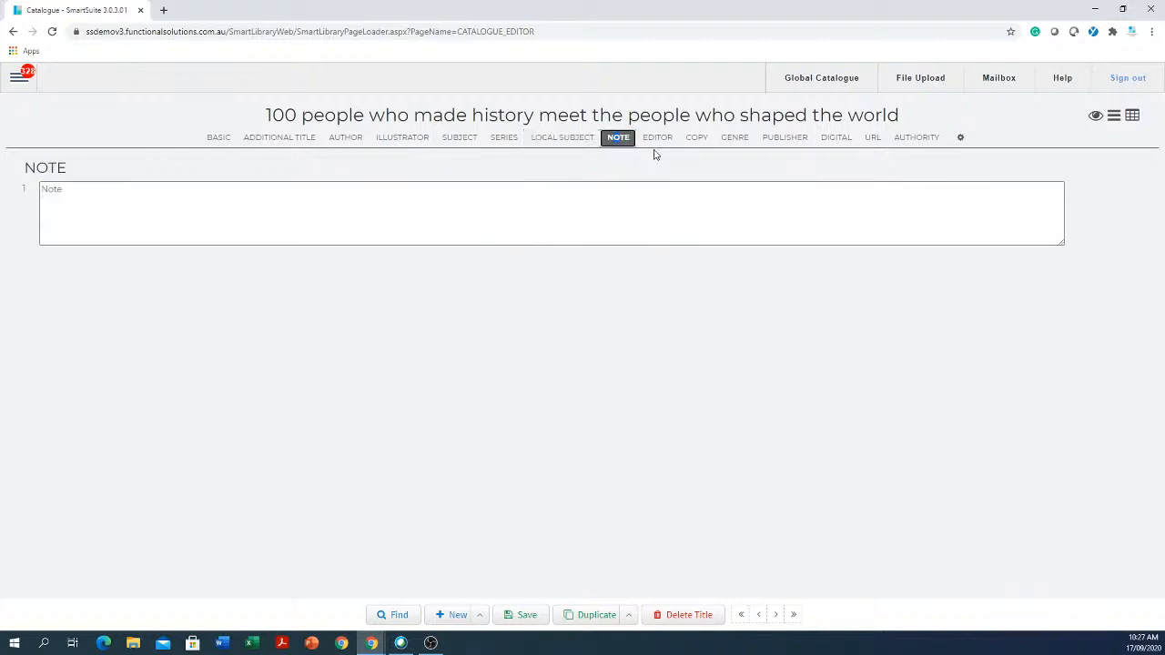
pyautogui.click(659, 138)
pyautogui.click(697, 139)
pyautogui.click(735, 138)
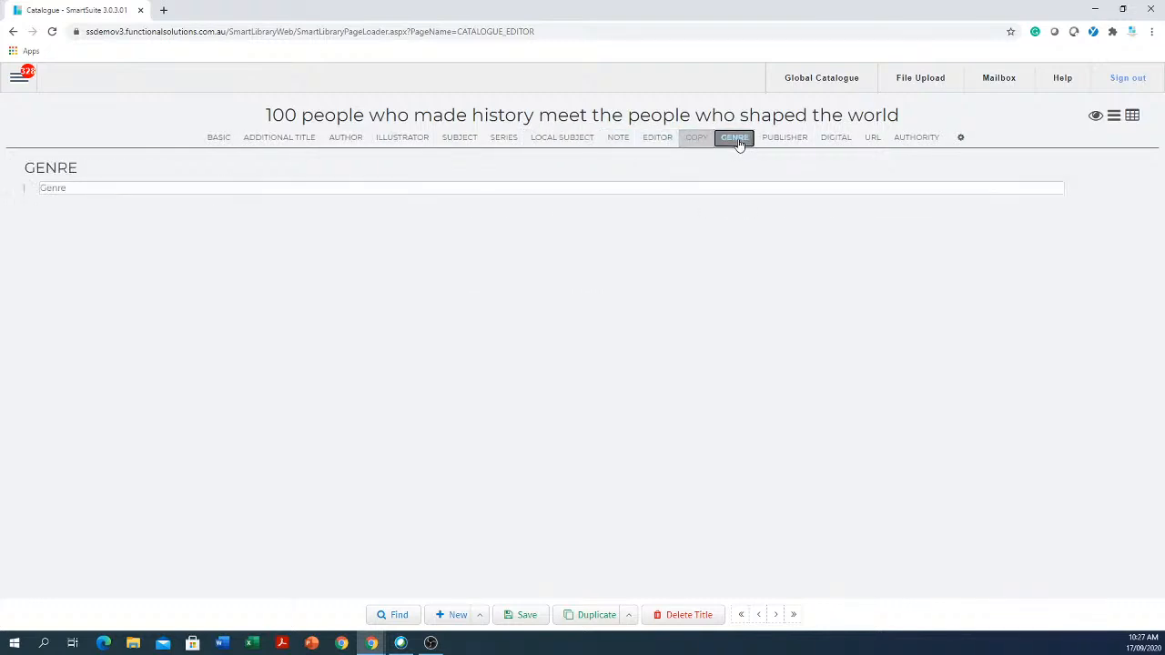
pyautogui.click(214, 139)
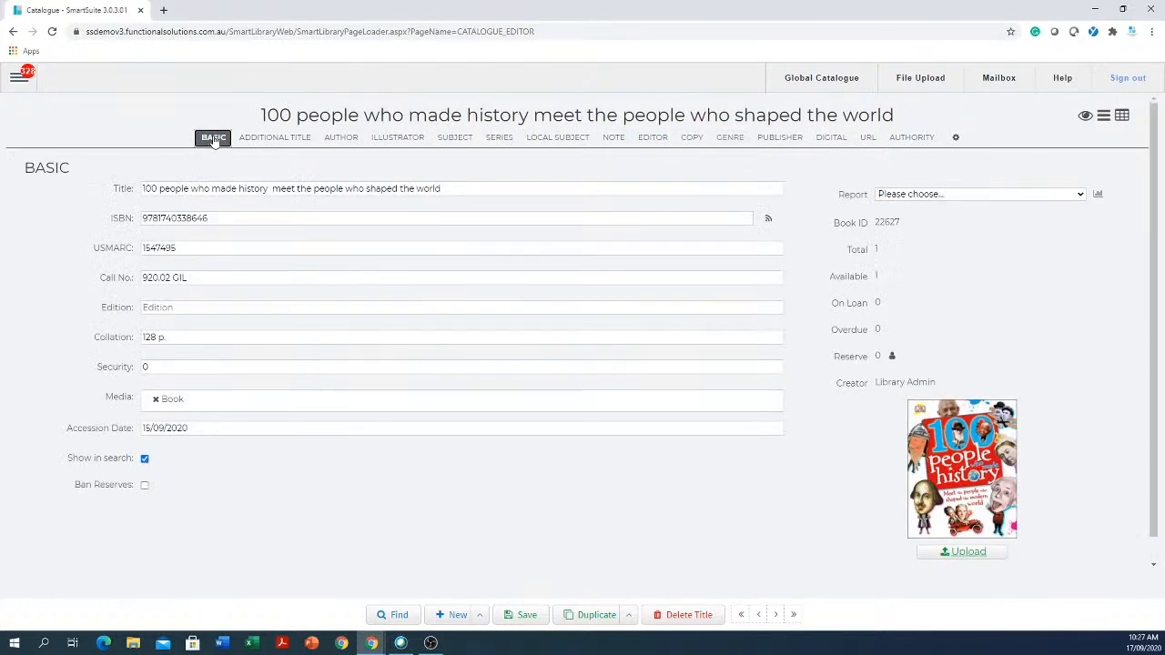
pyautogui.click(147, 366)
# - On the Copy tab, enter barcode 435345345 for copy 2
pyautogui.click(694, 140)
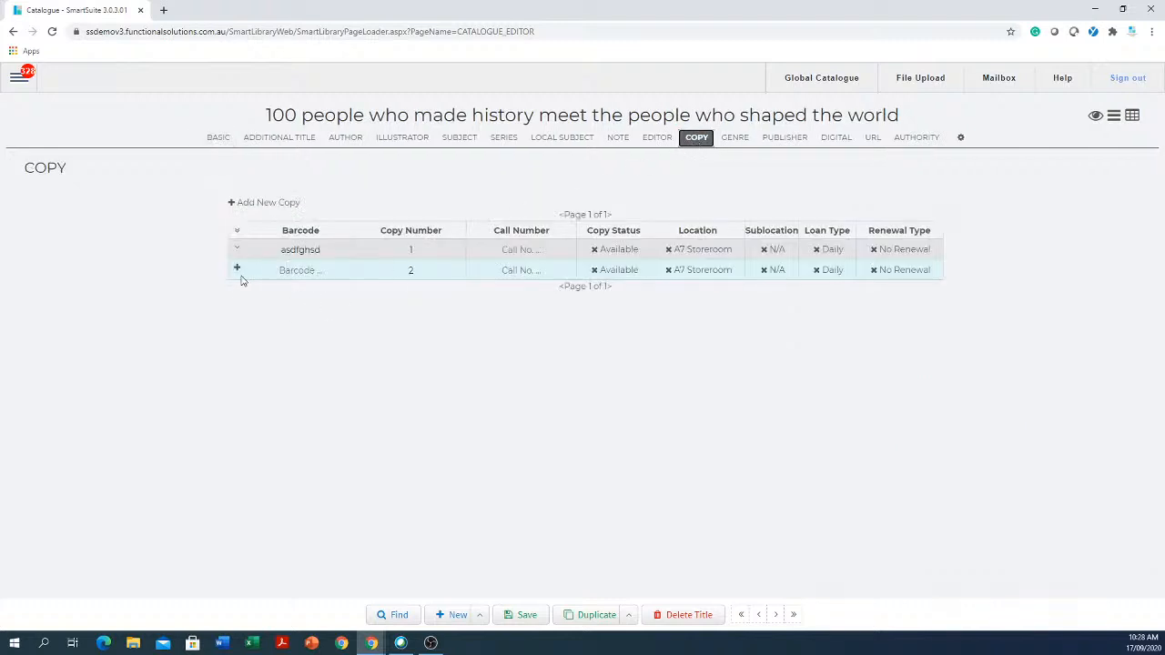
pyautogui.click(308, 271)
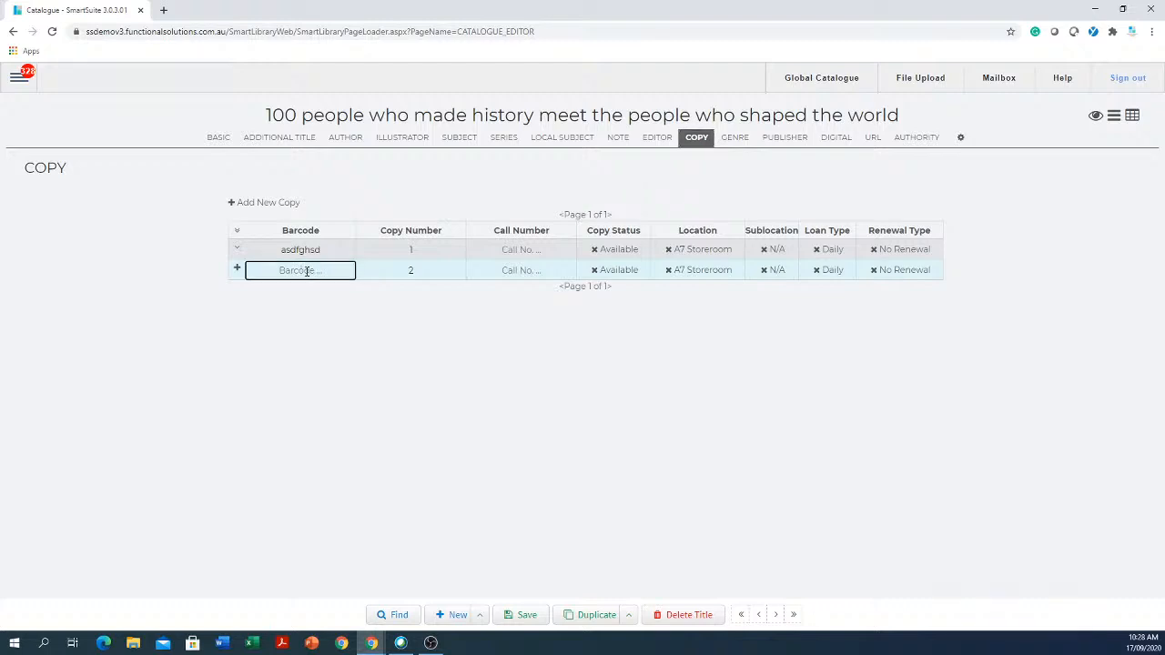
pyautogui.write('435345345')
pyautogui.click(711, 278)
# - Keep A7 Storeroom, set sublocation English and Fortnightly loan and renewal types for copy 2
pyautogui.click(711, 278)
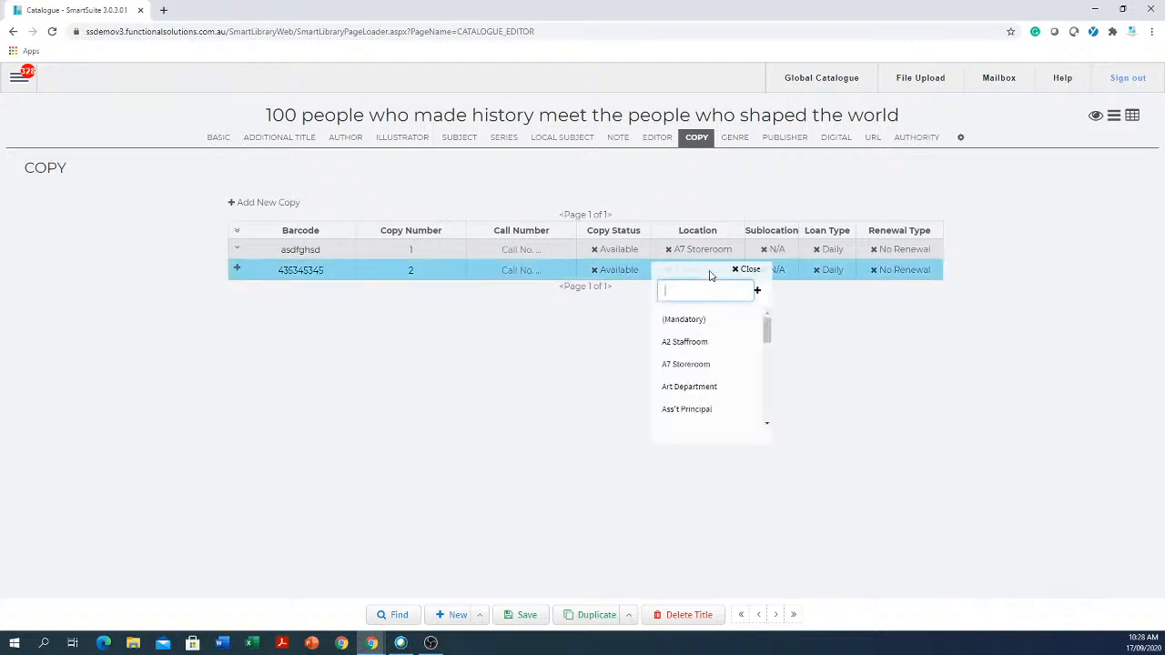
pyautogui.click(694, 364)
pyautogui.click(774, 275)
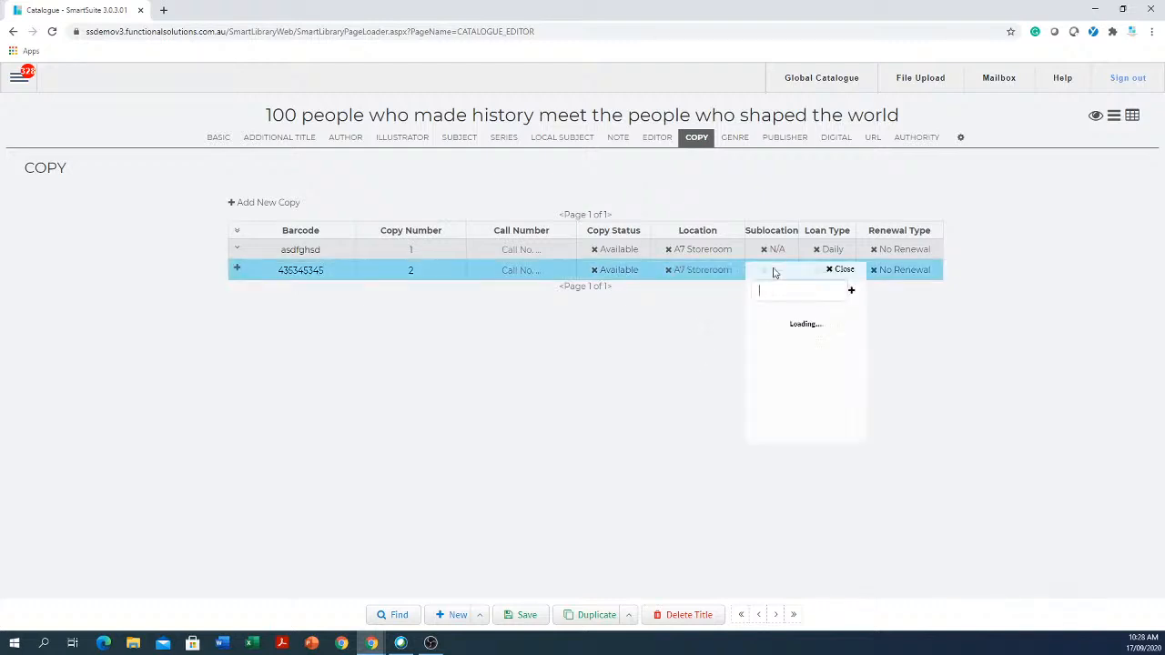
pyautogui.click(773, 343)
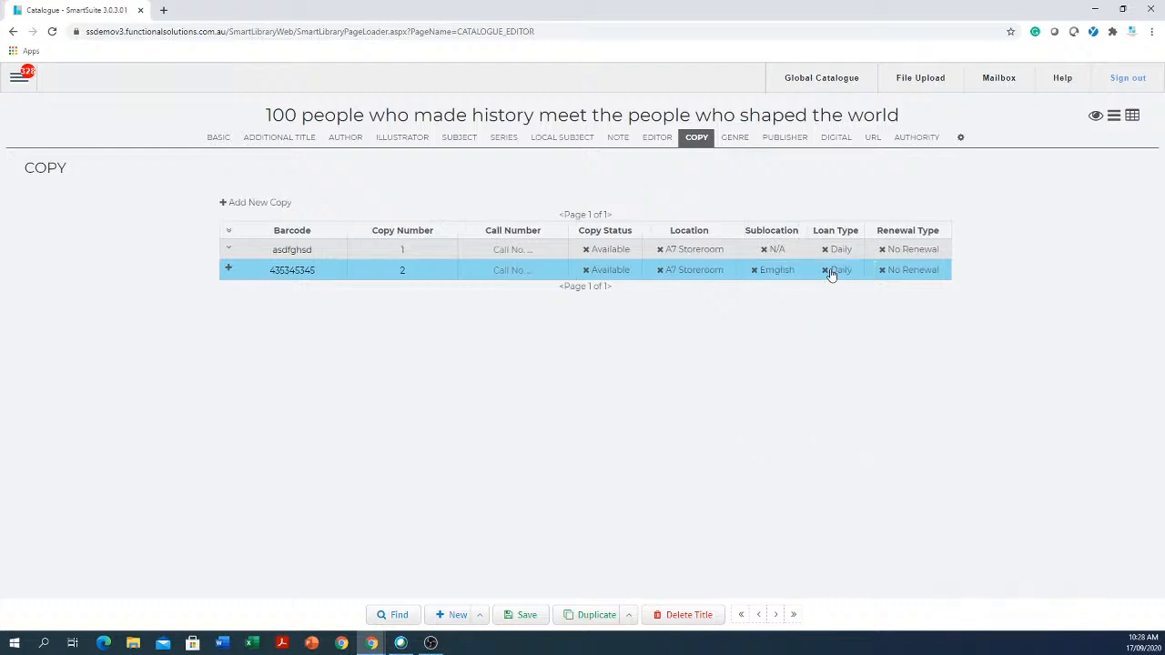
pyautogui.click(826, 270)
pyautogui.click(841, 271)
pyautogui.click(847, 346)
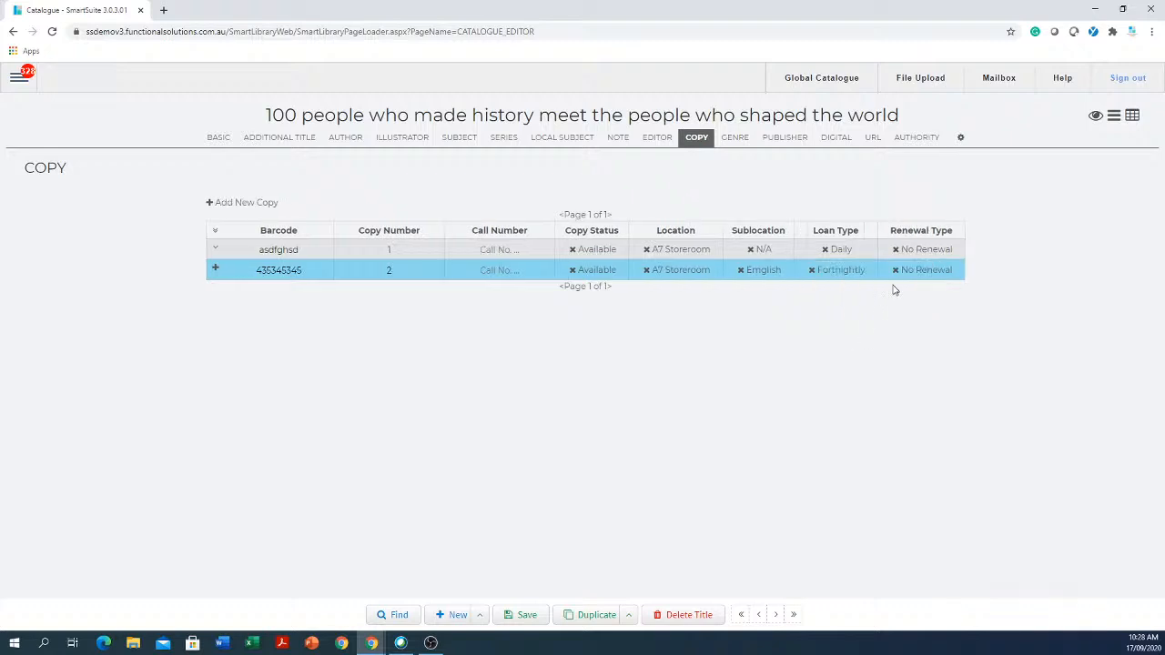
pyautogui.click(915, 271)
pyautogui.click(910, 319)
# - Save the copy changes and expand copy 2's full details
pyautogui.click(528, 616)
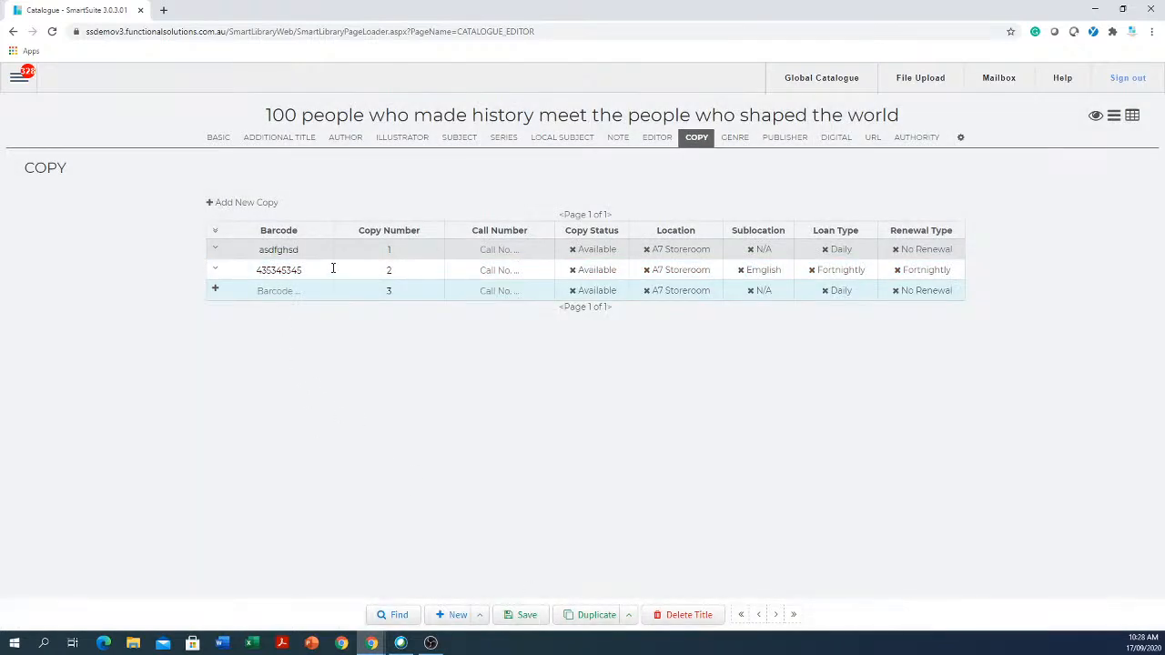
pyautogui.click(314, 271)
pyautogui.click(216, 271)
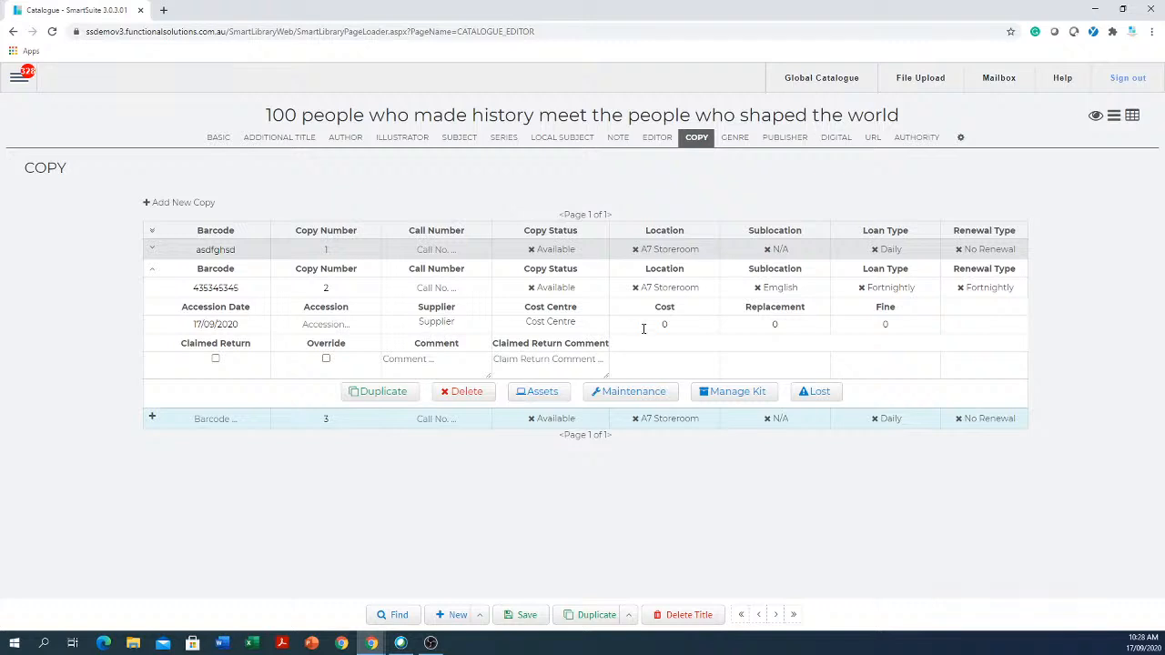
# - View and close copy 2's Assets, Maintenance and Manage Kit panels, then return to Basic
pyautogui.click(550, 395)
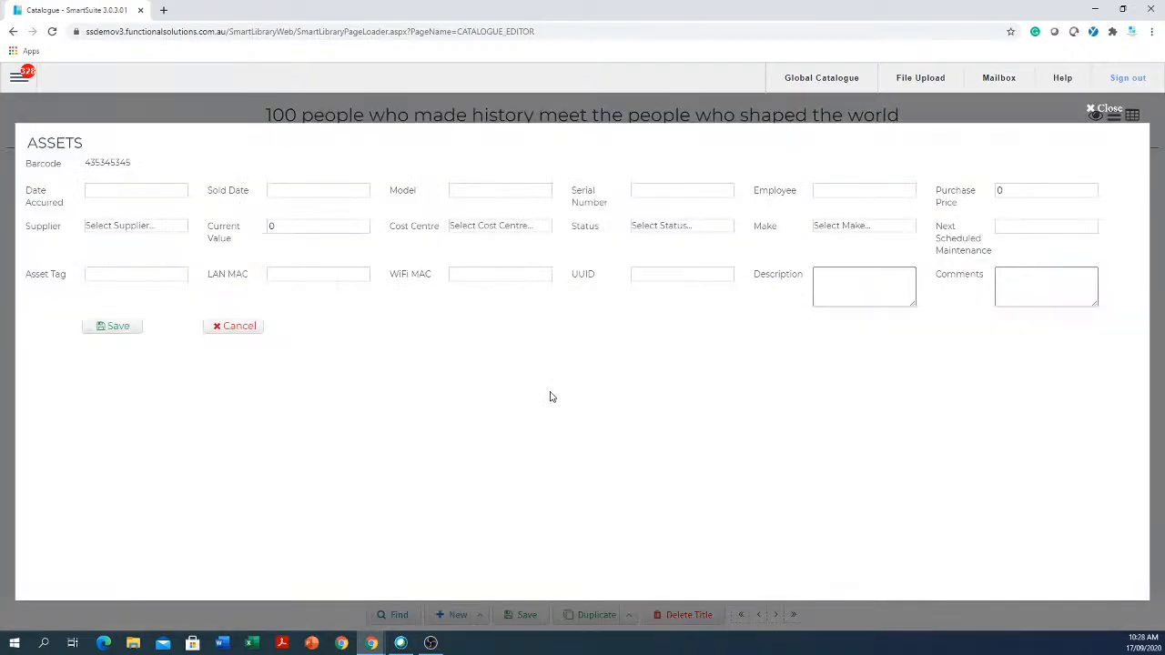
pyautogui.click(1108, 108)
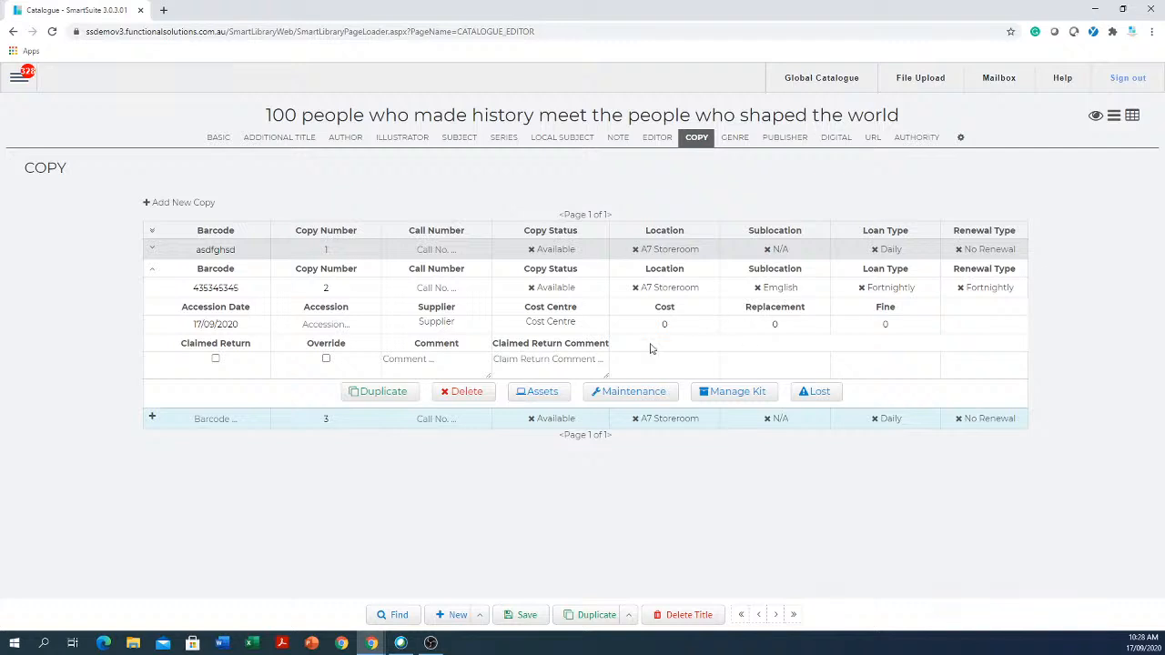
pyautogui.click(632, 394)
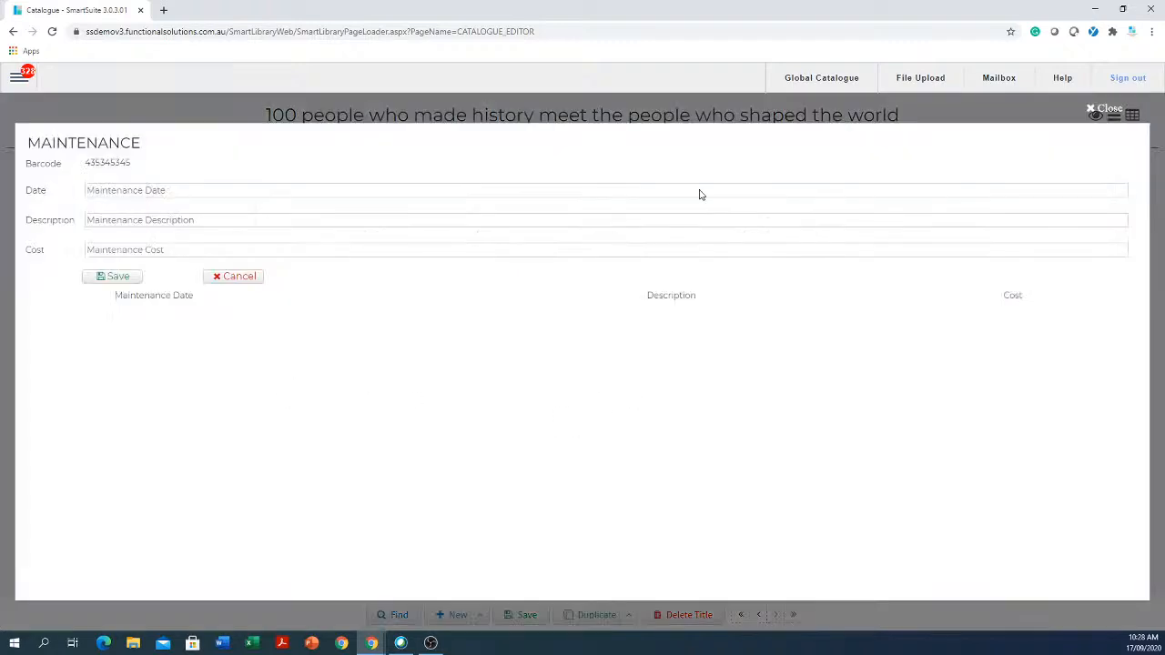
pyautogui.click(1105, 108)
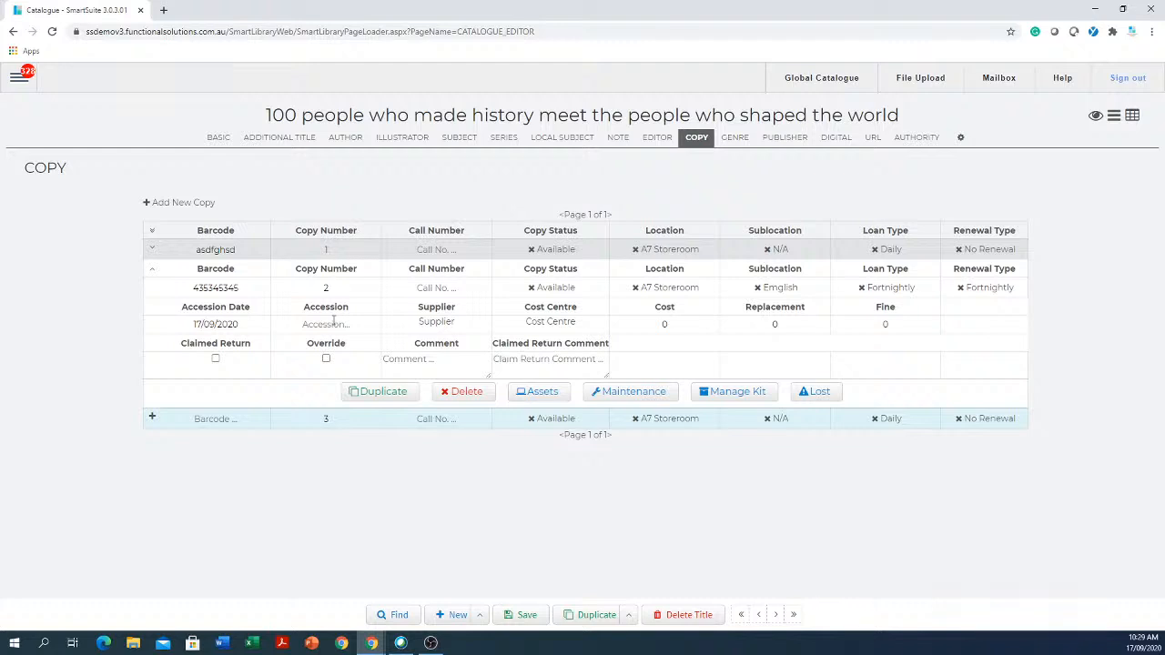
pyautogui.click(710, 397)
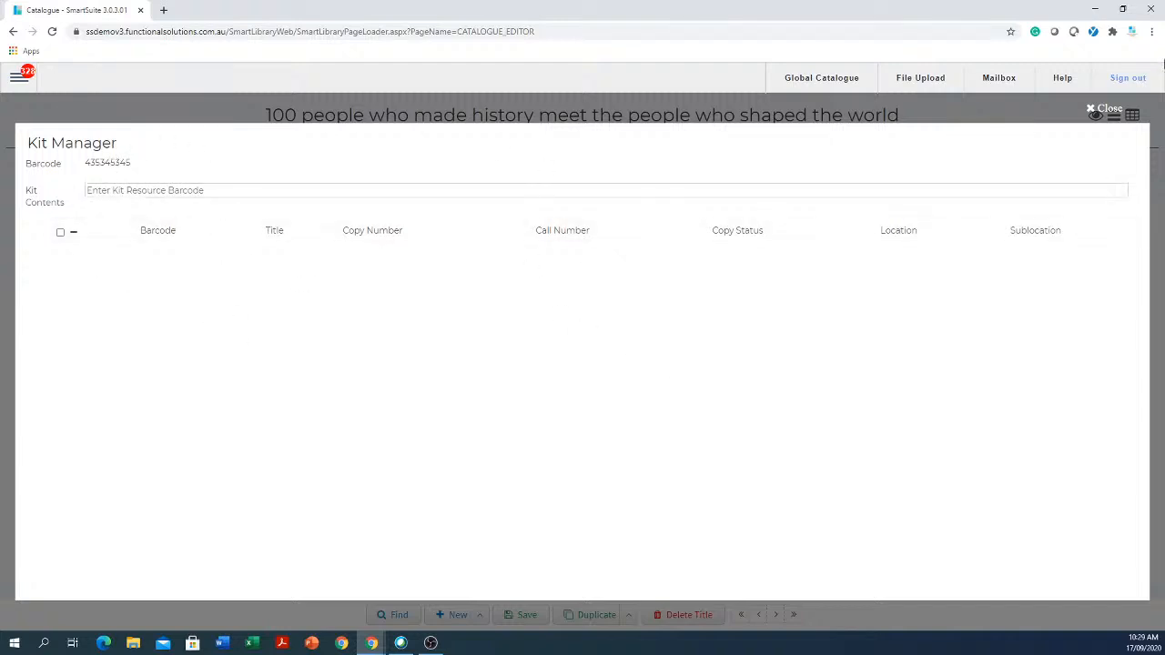
pyautogui.click(1105, 109)
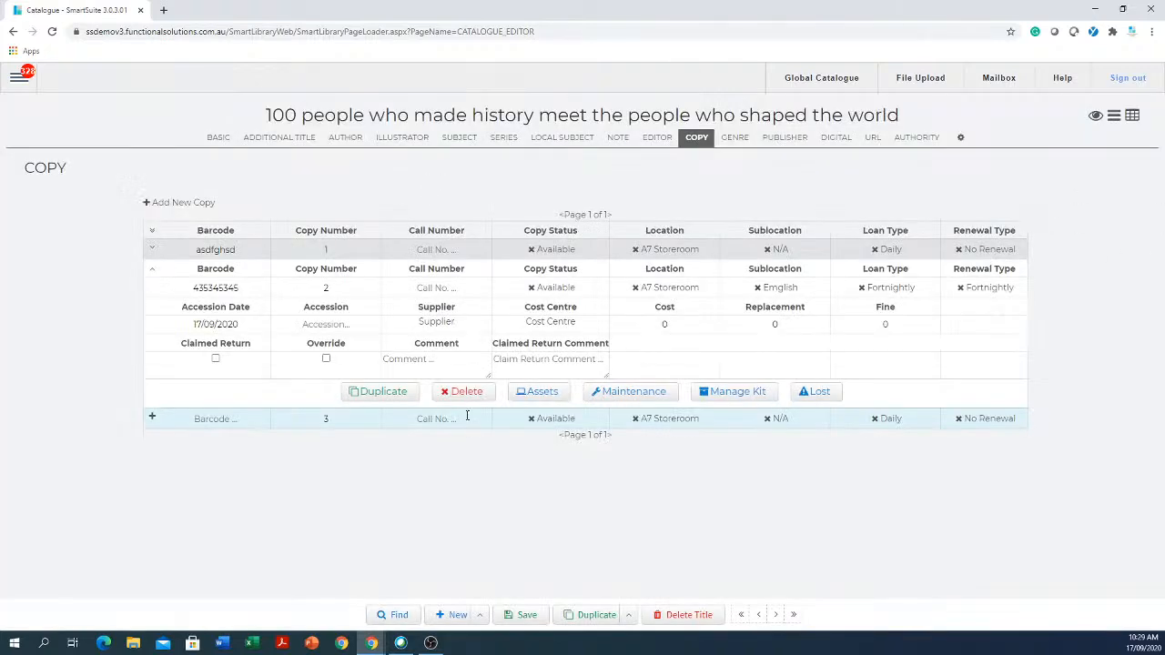
pyautogui.click(218, 140)
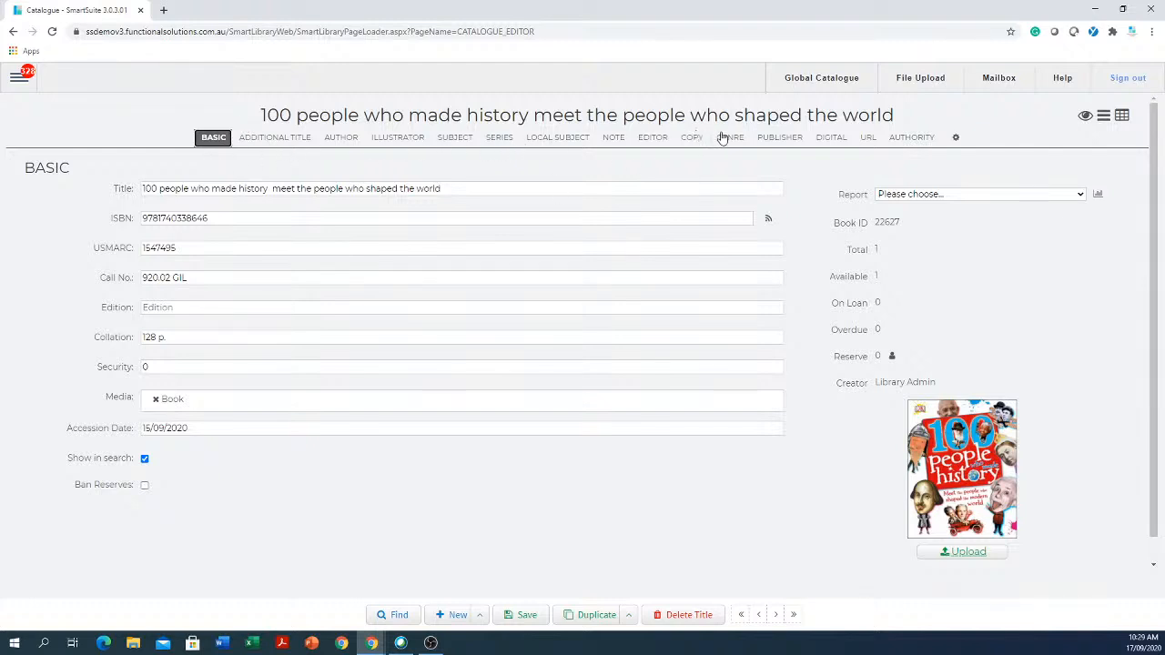
# - Move the Local Subject section after Publisher and save the new section order
pyautogui.click(957, 139)
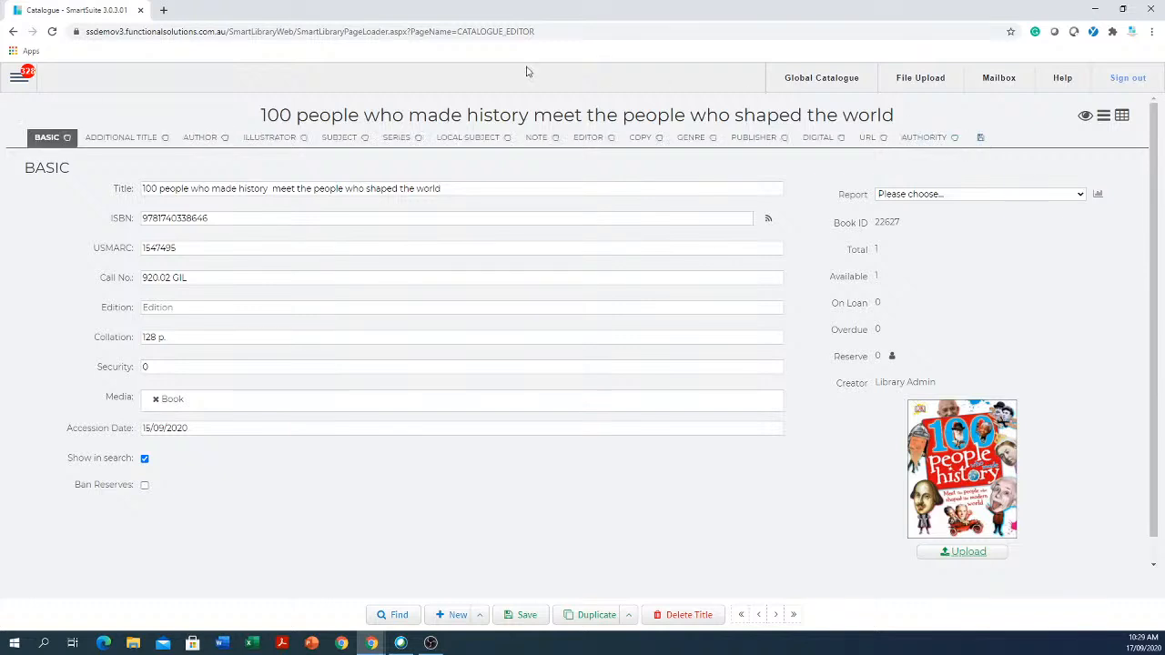
pyautogui.moveTo(508, 142); pyautogui.dragTo(786, 142)
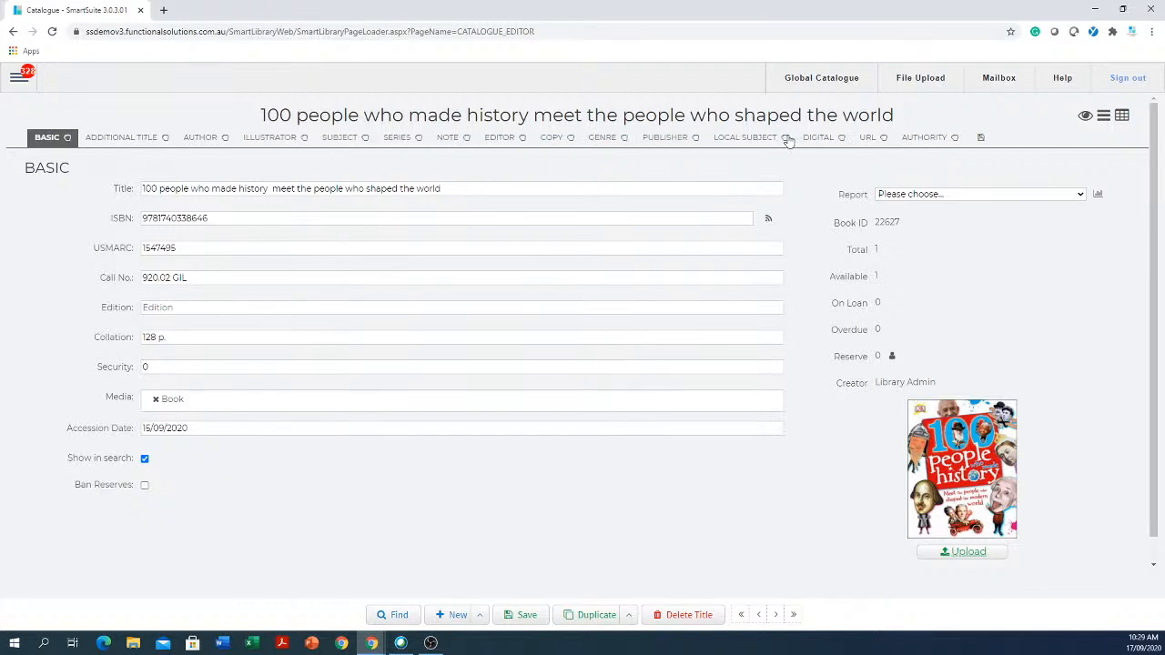
pyautogui.click(982, 137)
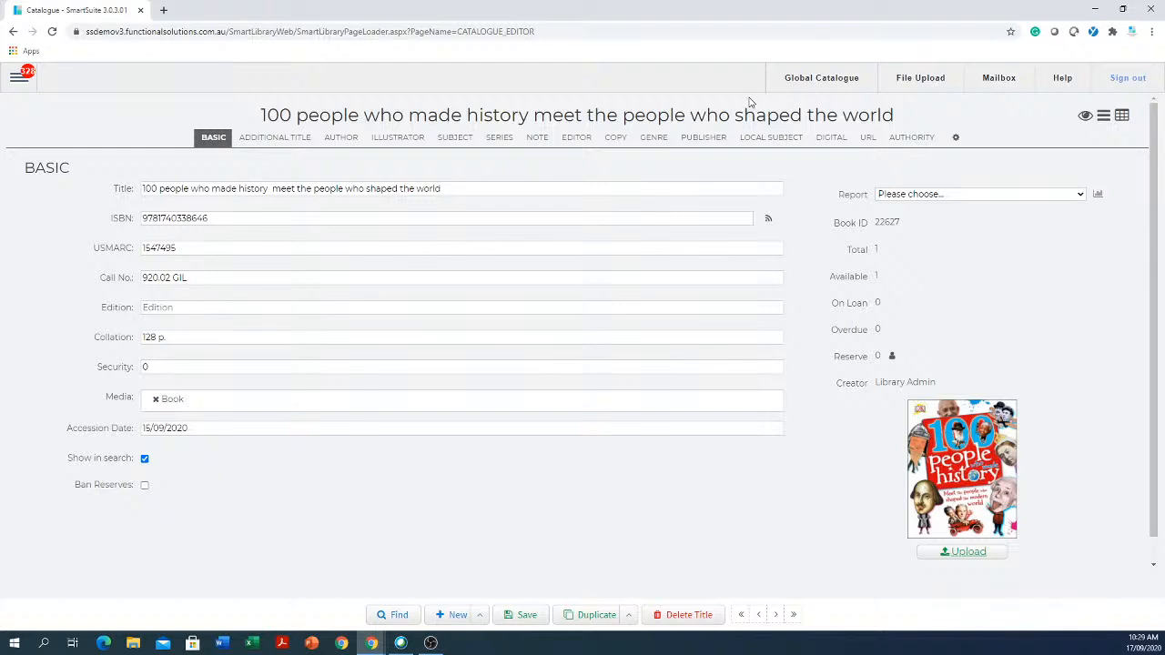
pyautogui.click(455, 277)
# - Copy the title's ISBN, then move to another record and confirm the prompt
pyautogui.moveTo(223, 218); pyautogui.dragTo(65, 219)
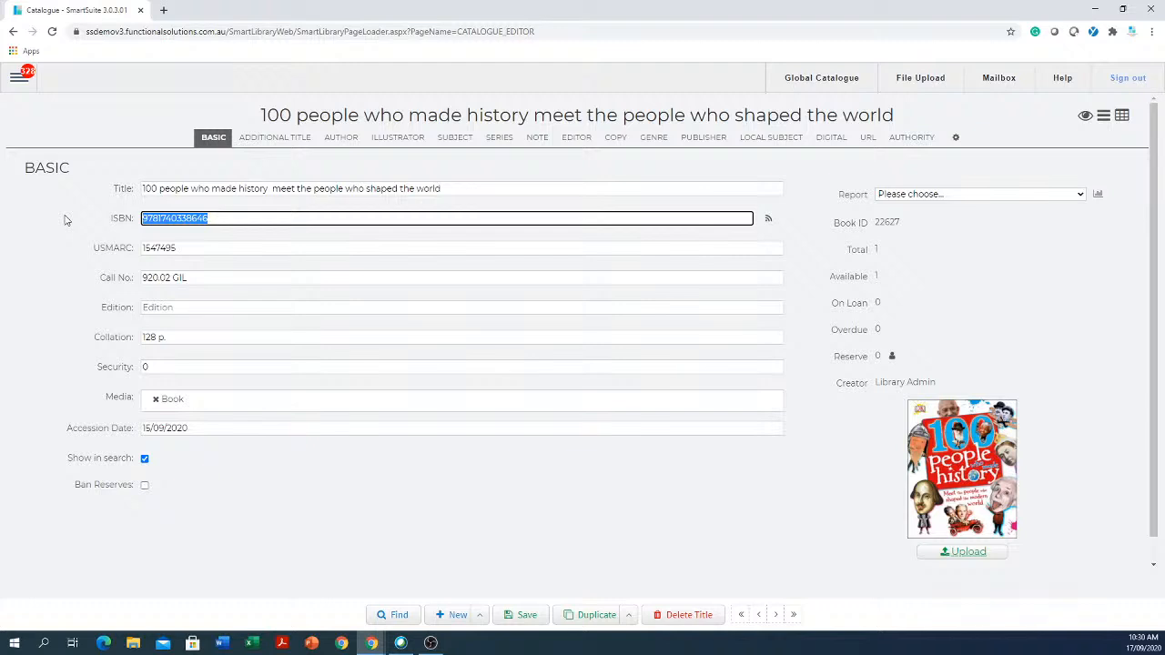
pyautogui.hotkey('ctrl', 'c')
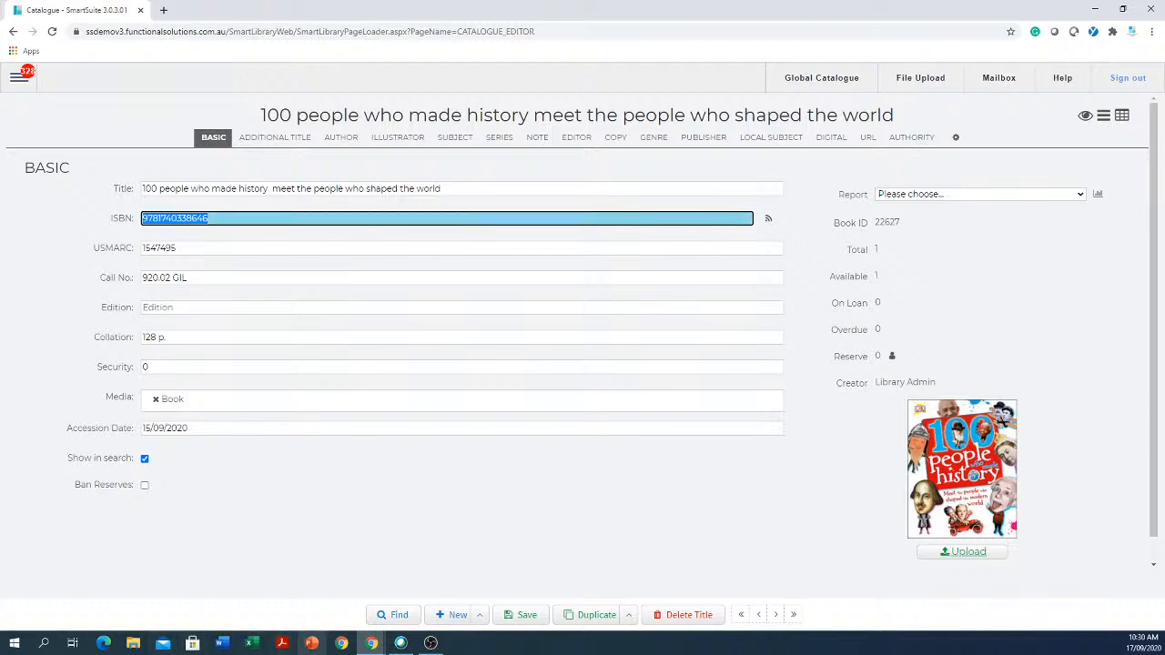
pyautogui.click(759, 616)
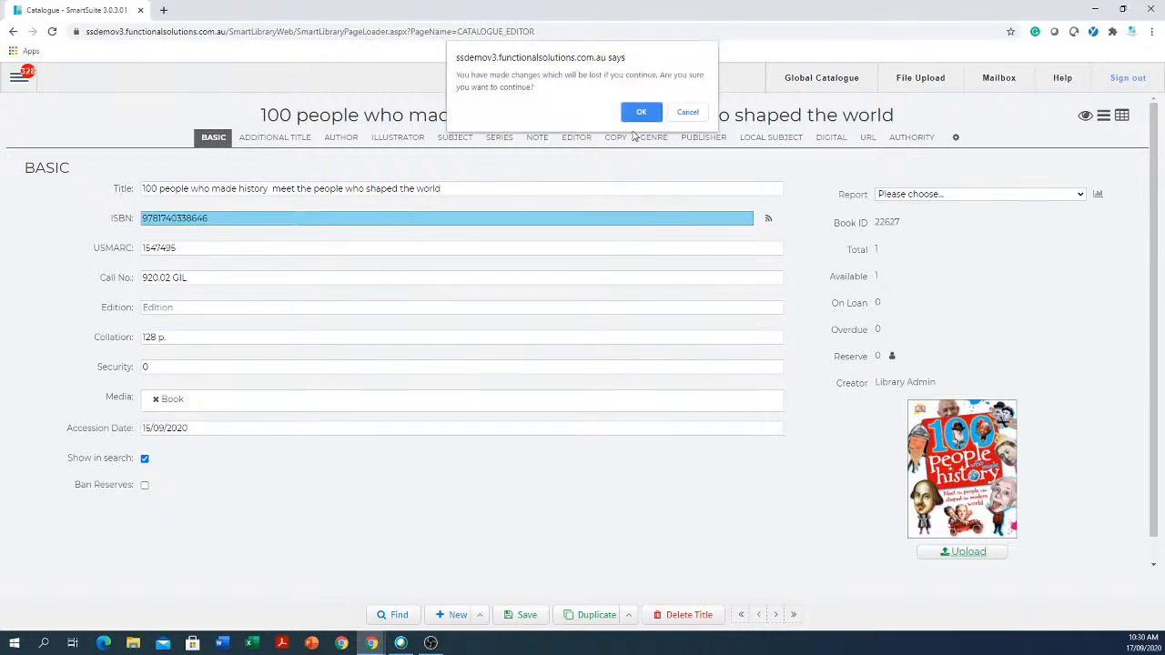
pyautogui.click(642, 109)
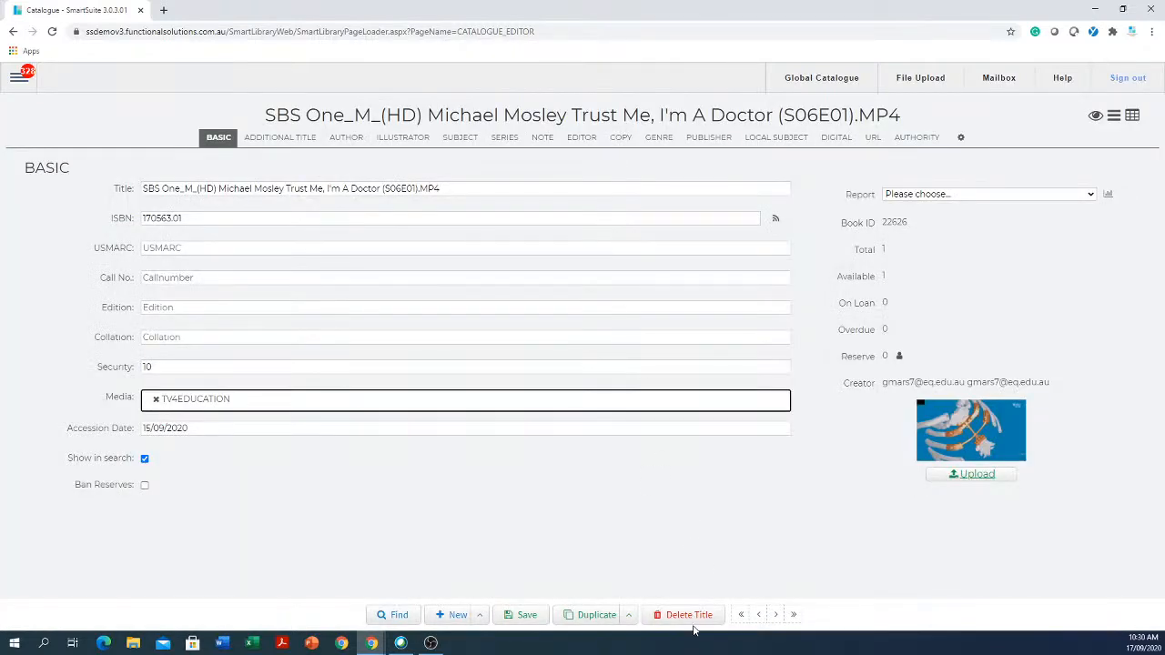
# - Step through the welding records to How NOT TO Weld and start a blank title
pyautogui.click(762, 616)
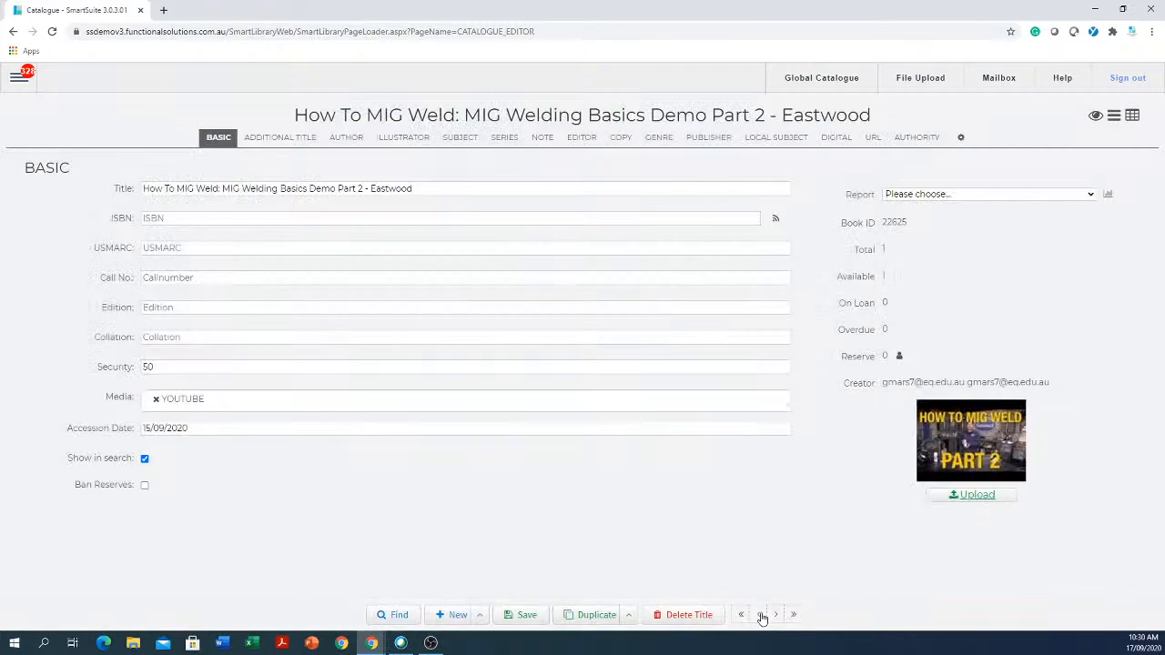
pyautogui.click(762, 616)
pyautogui.click(763, 616)
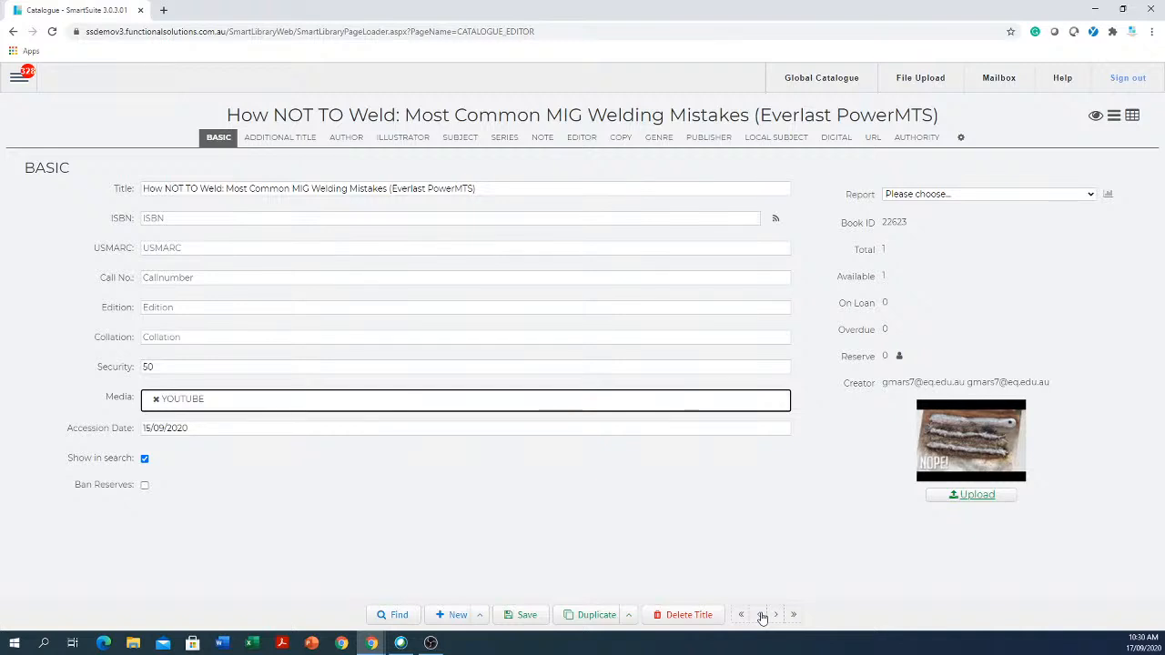
pyautogui.click(452, 620)
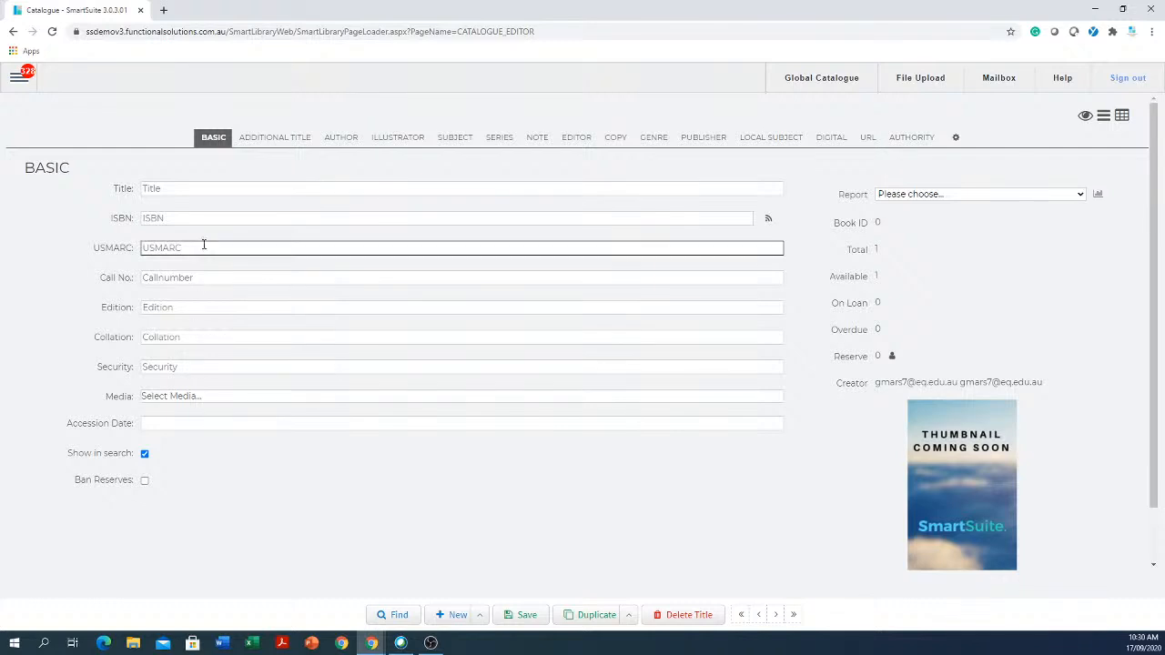
pyautogui.click(506, 219)
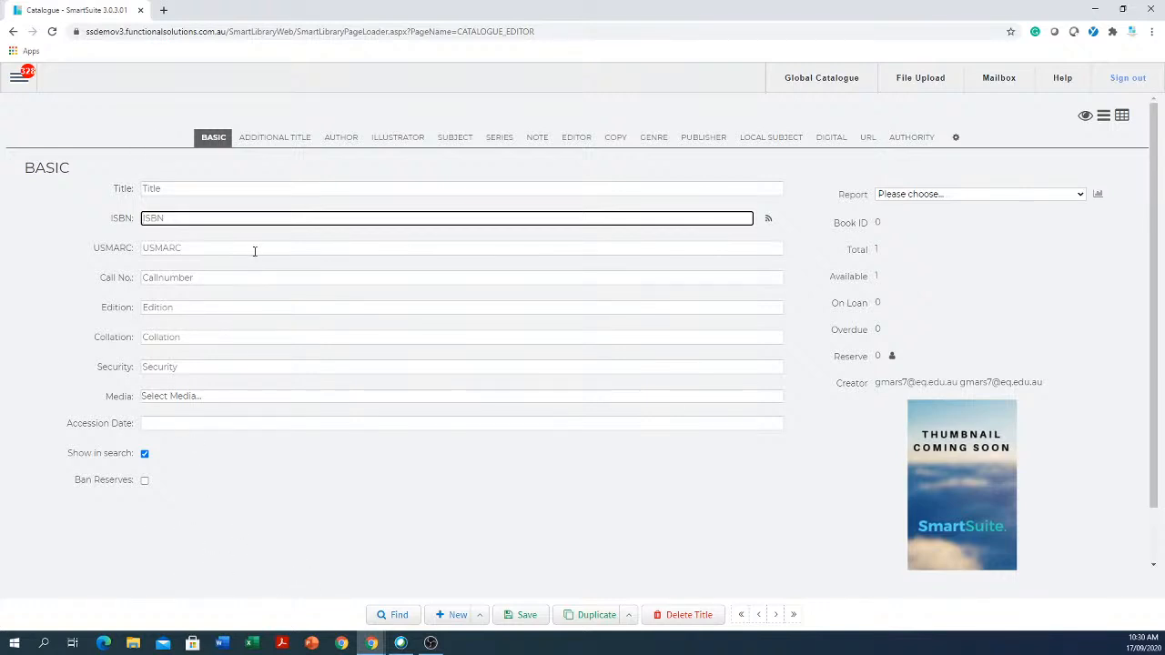
pyautogui.rightClick(273, 224)
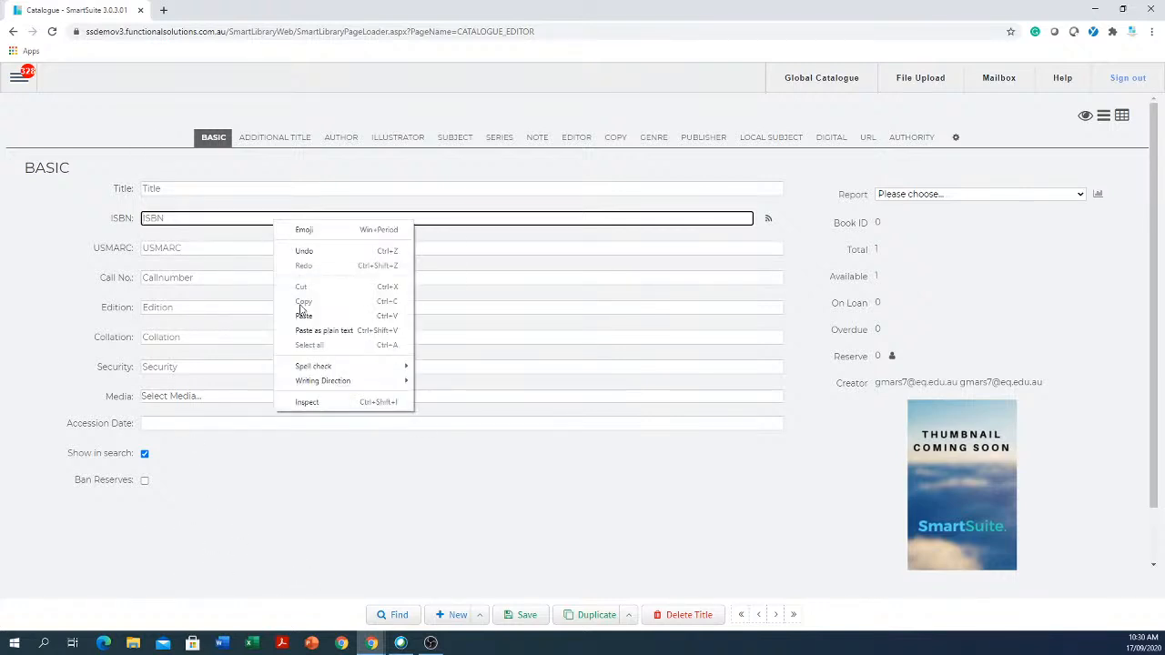
pyautogui.click(303, 315)
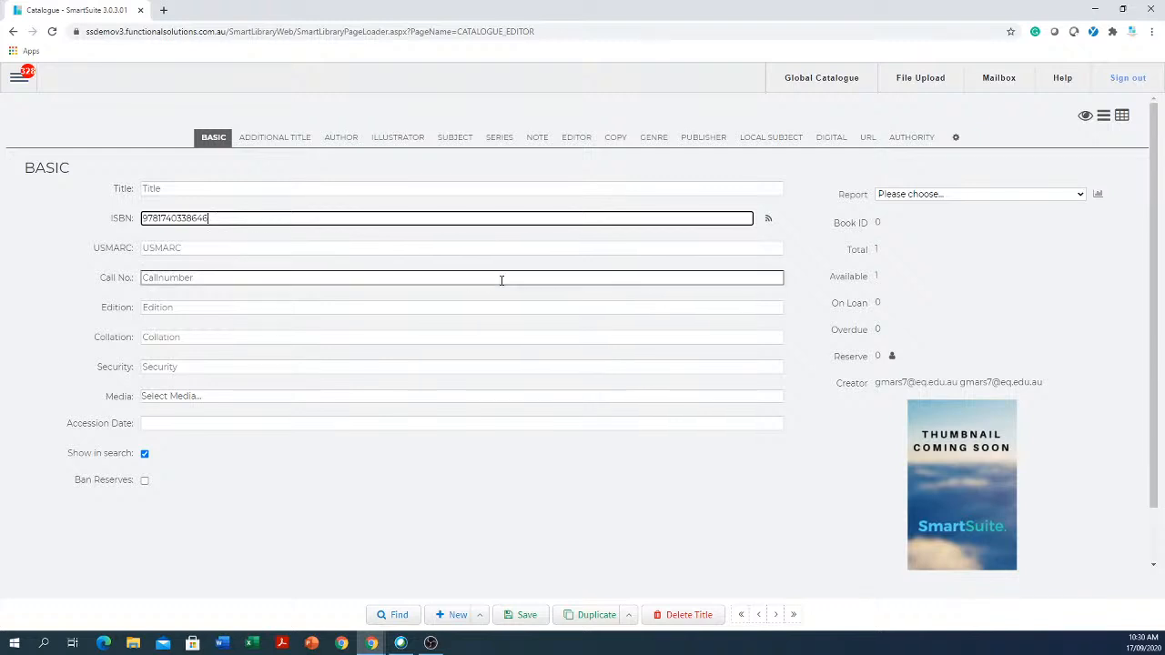
pyautogui.click(769, 223)
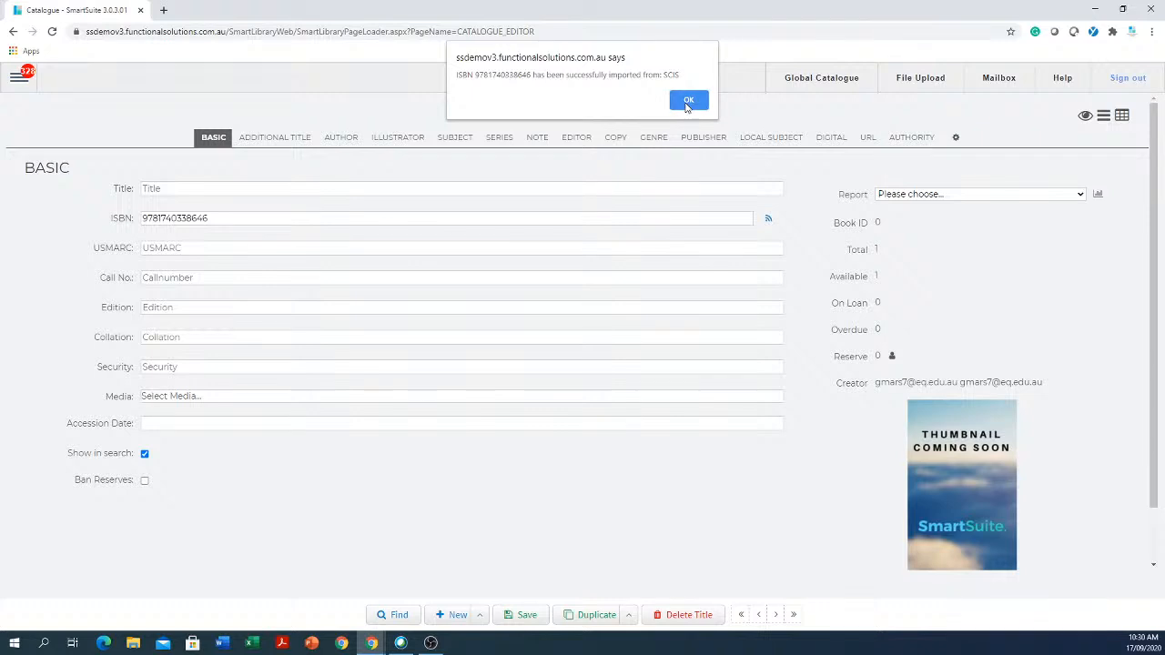
pyautogui.click(689, 99)
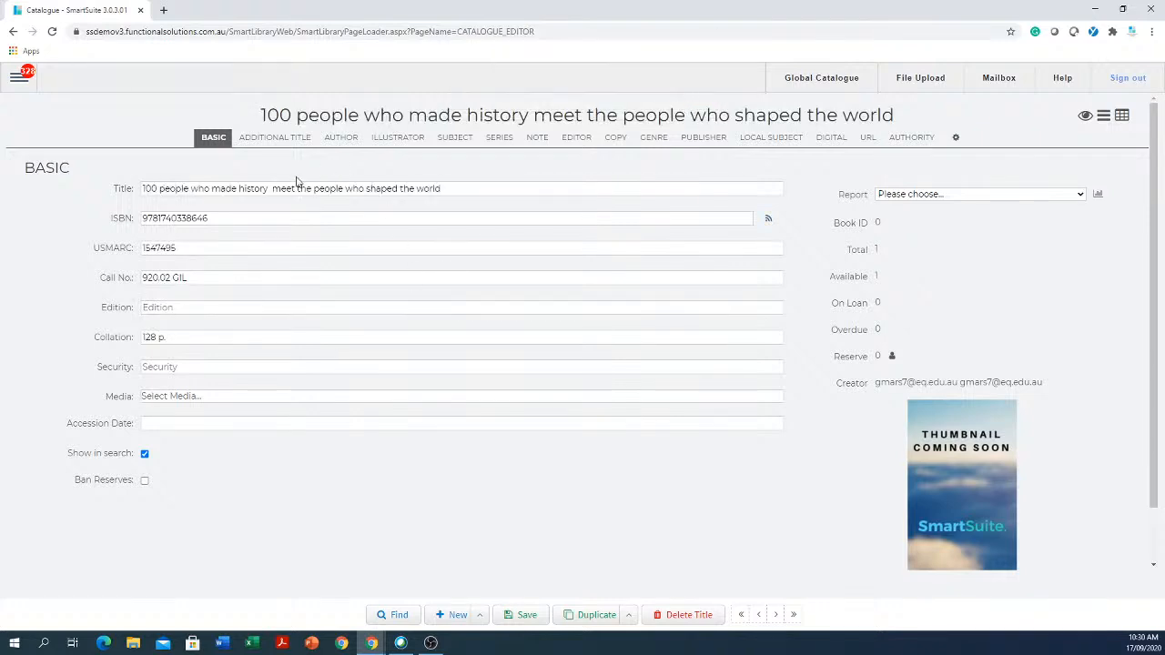
pyautogui.click(182, 426)
# - Review the imported Additional Title, Author, Illustrator, Subject and Note tabs, then return to Basic
pyautogui.click(280, 139)
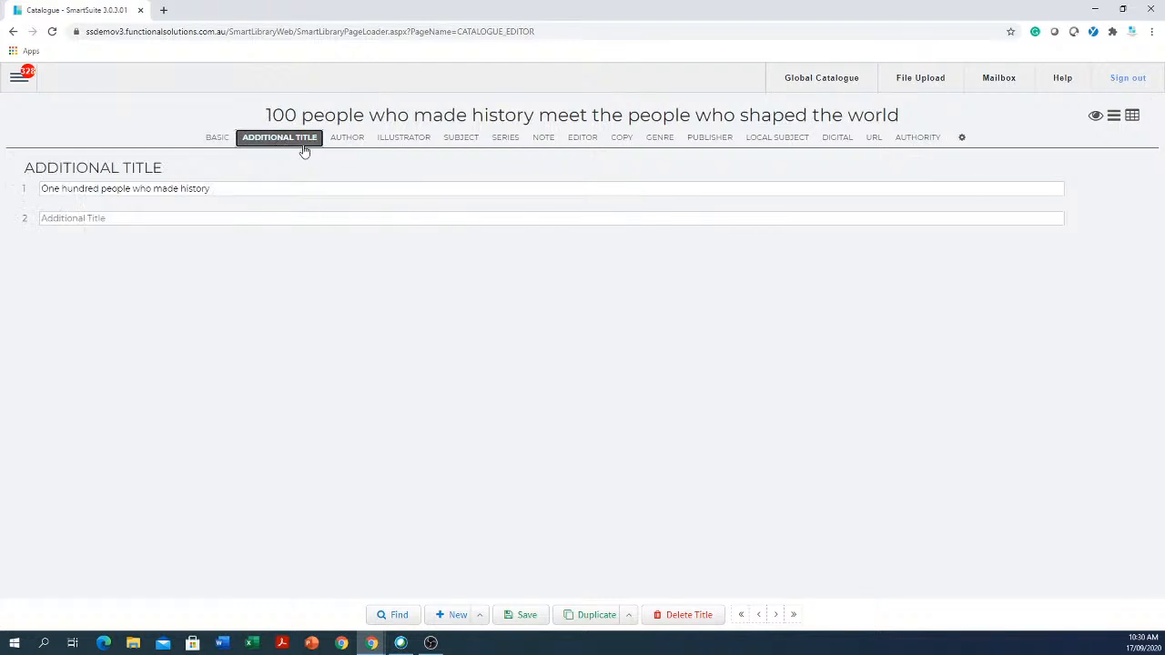
pyautogui.click(348, 139)
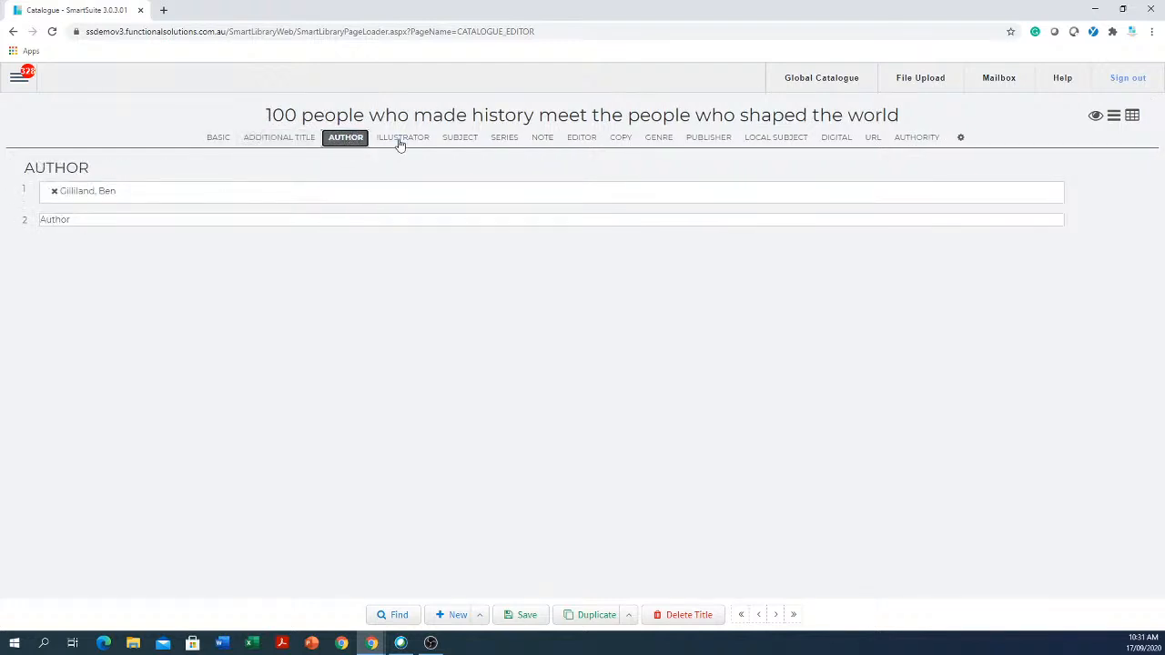
pyautogui.click(397, 141)
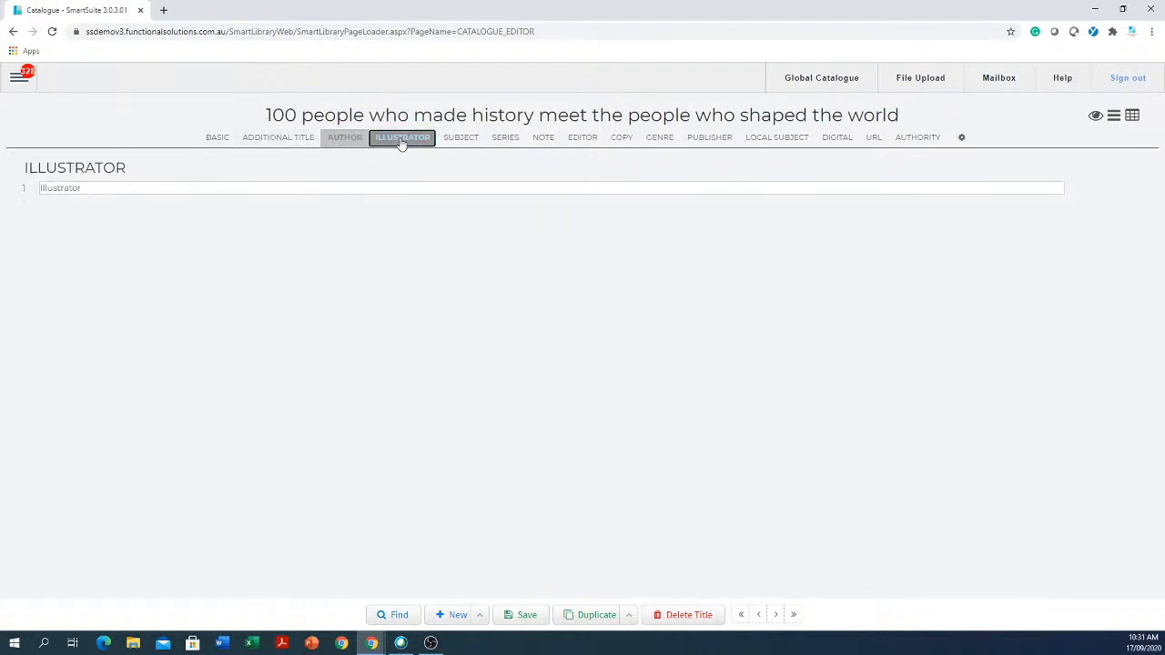
pyautogui.click(470, 144)
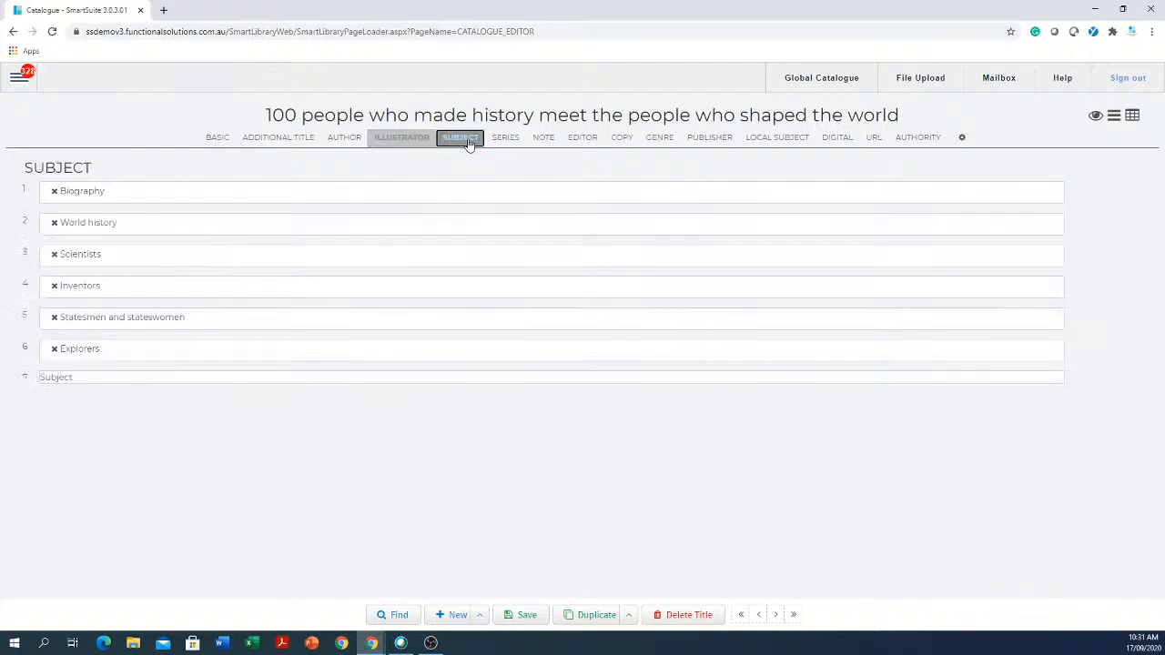
pyautogui.click(542, 140)
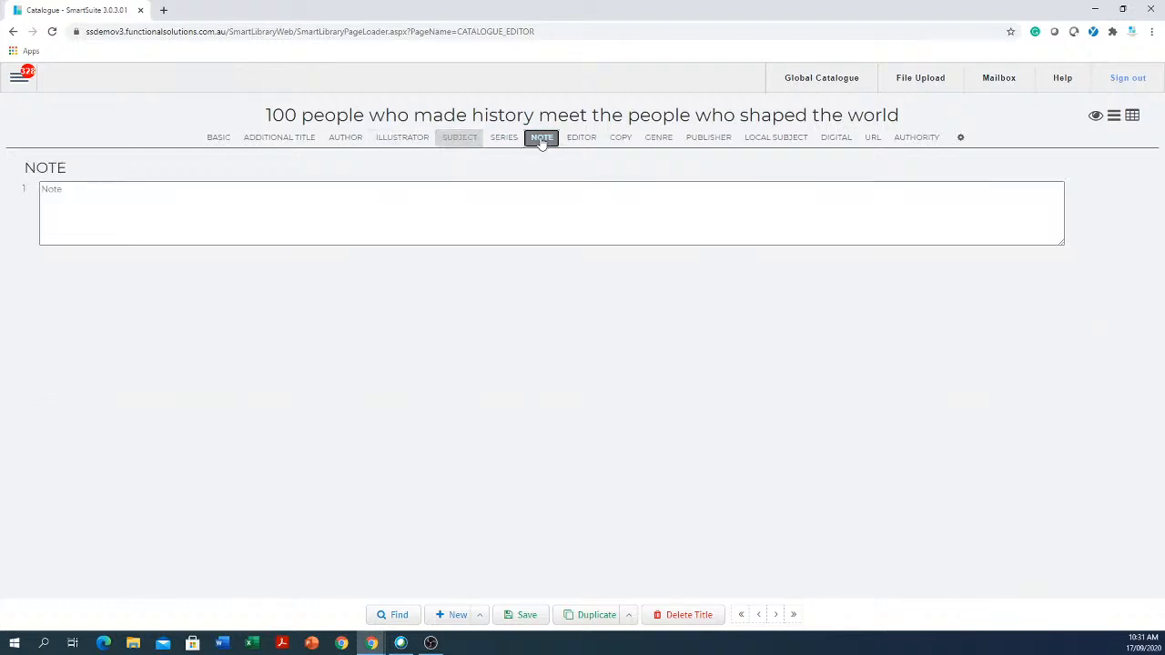
pyautogui.click(218, 139)
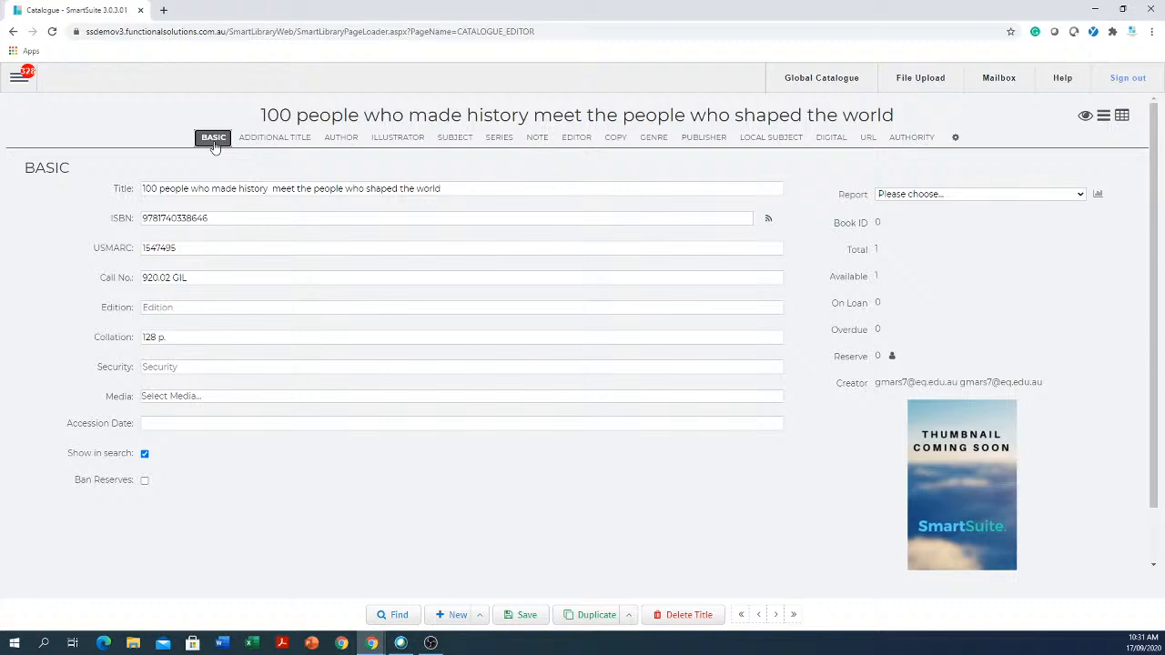
# - Set Media to [videorecording] /, save the title as Book ID 22638, and start a blank title
pyautogui.click(617, 141)
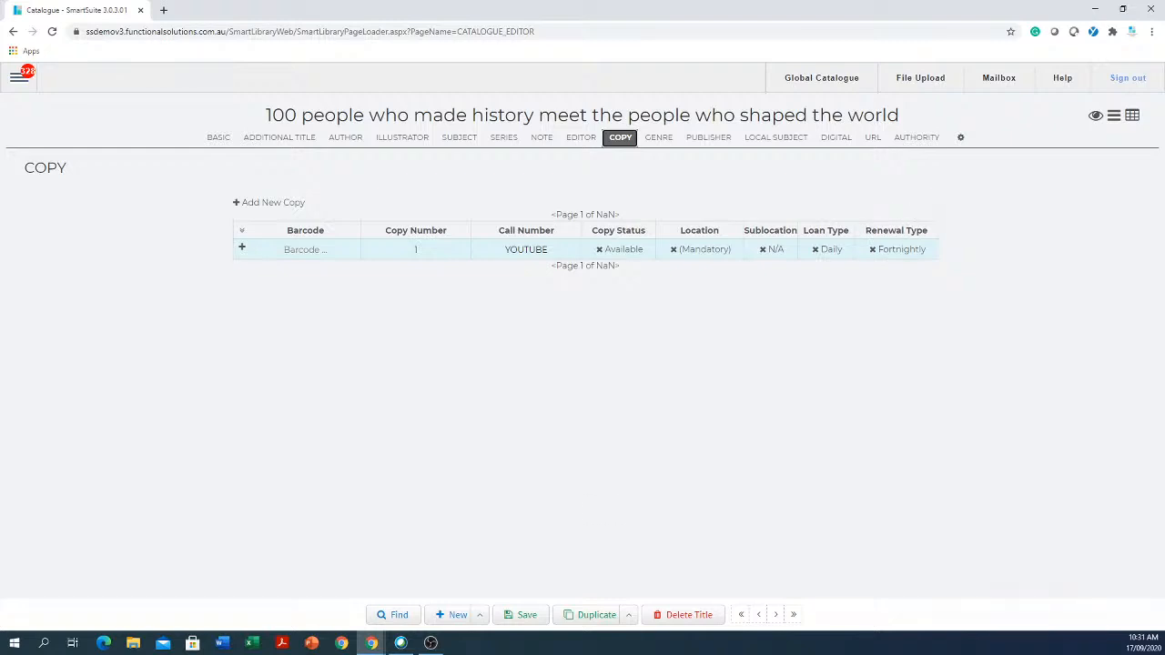
pyautogui.click(516, 616)
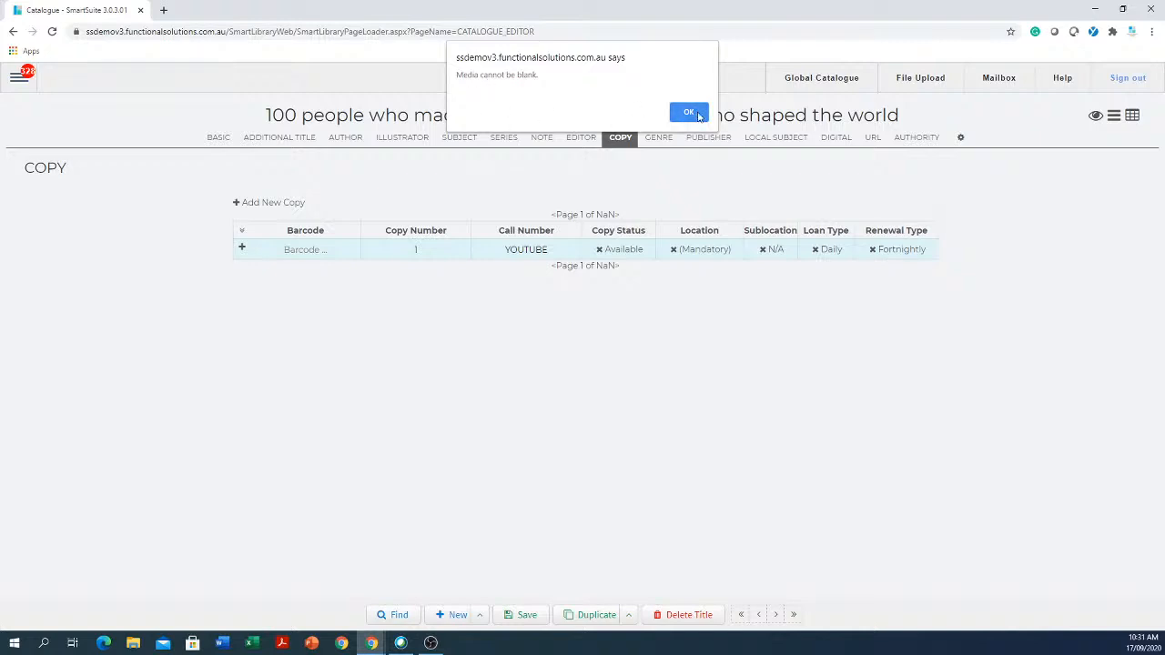
pyautogui.click(689, 113)
pyautogui.click(219, 139)
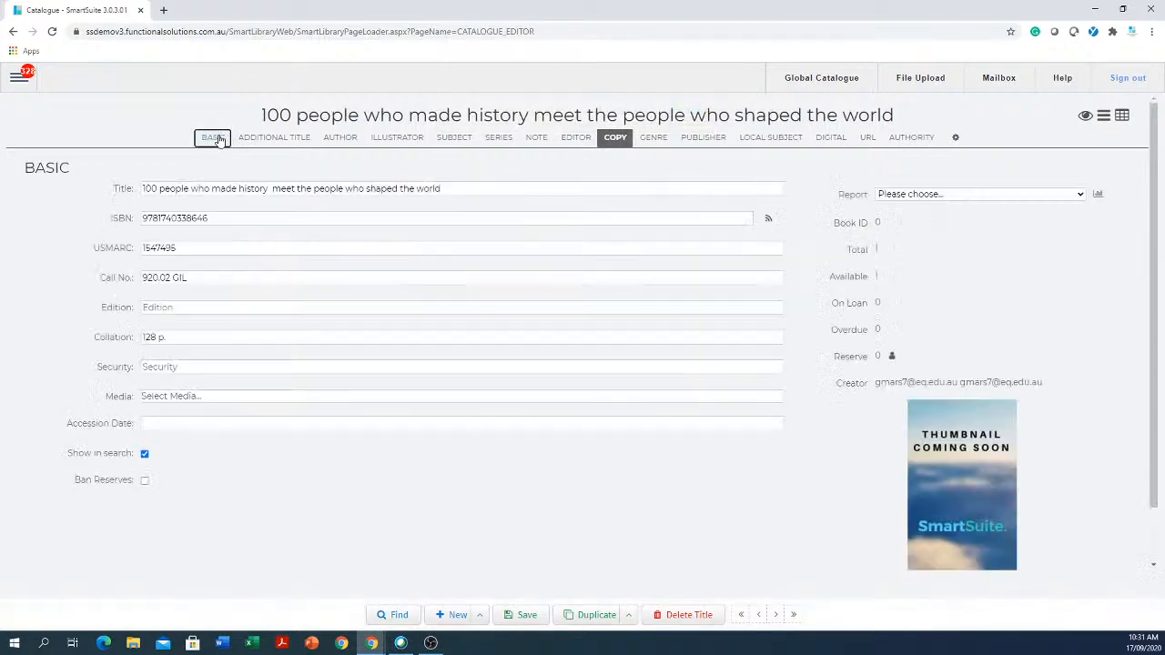
pyautogui.click(208, 398)
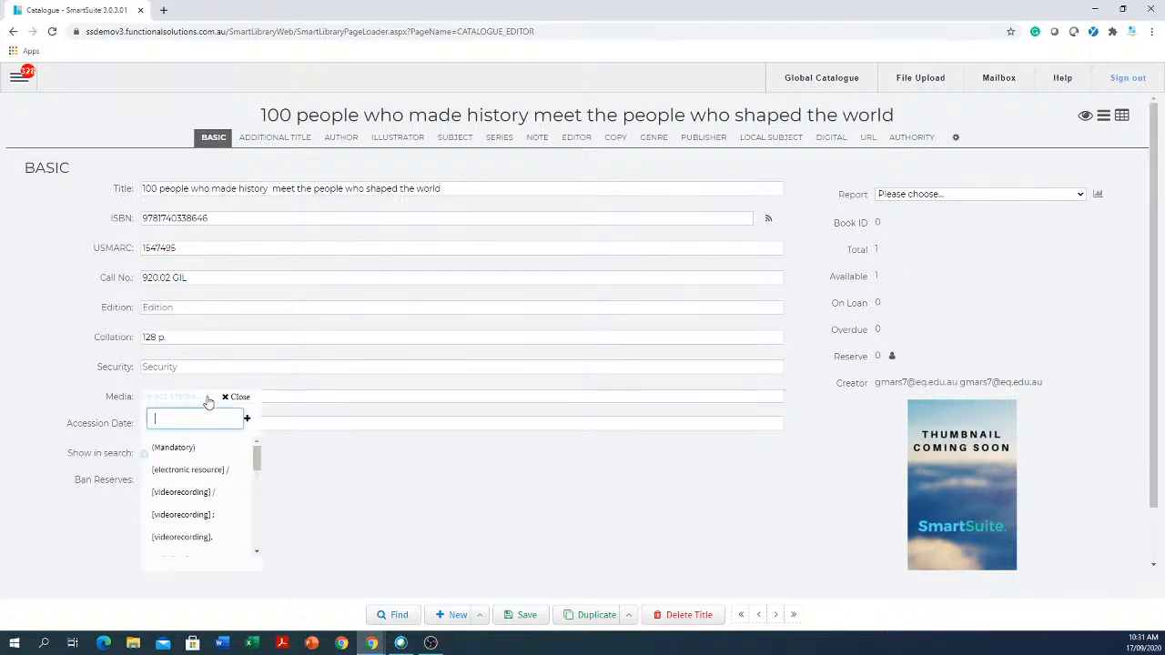
pyautogui.click(209, 492)
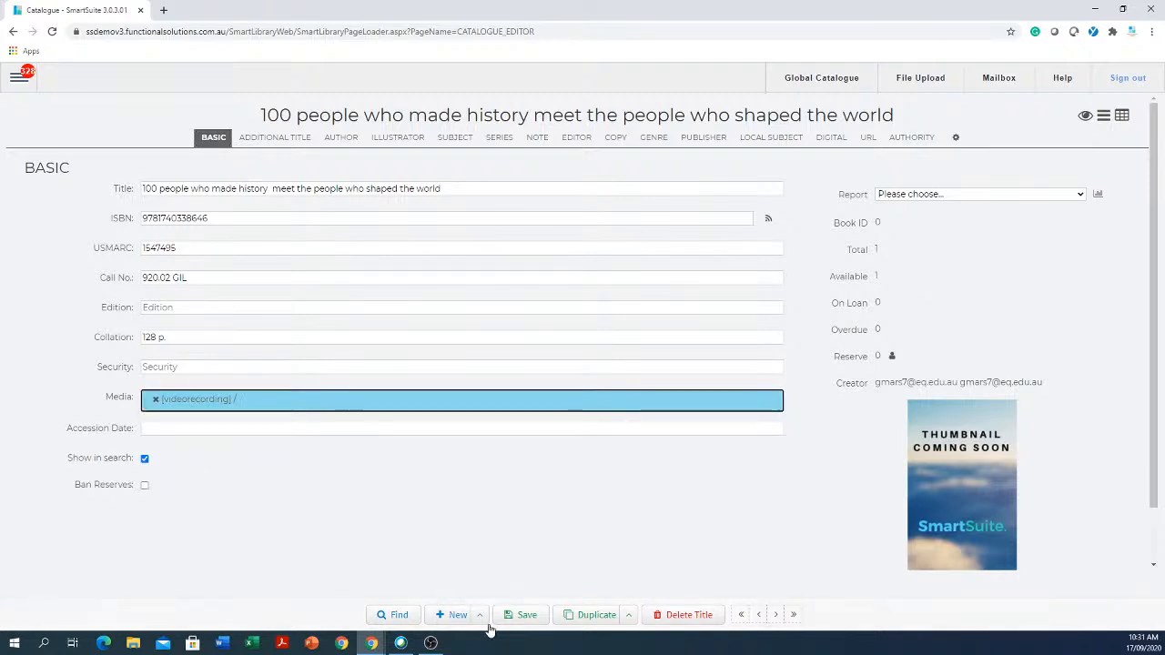
pyautogui.click(526, 615)
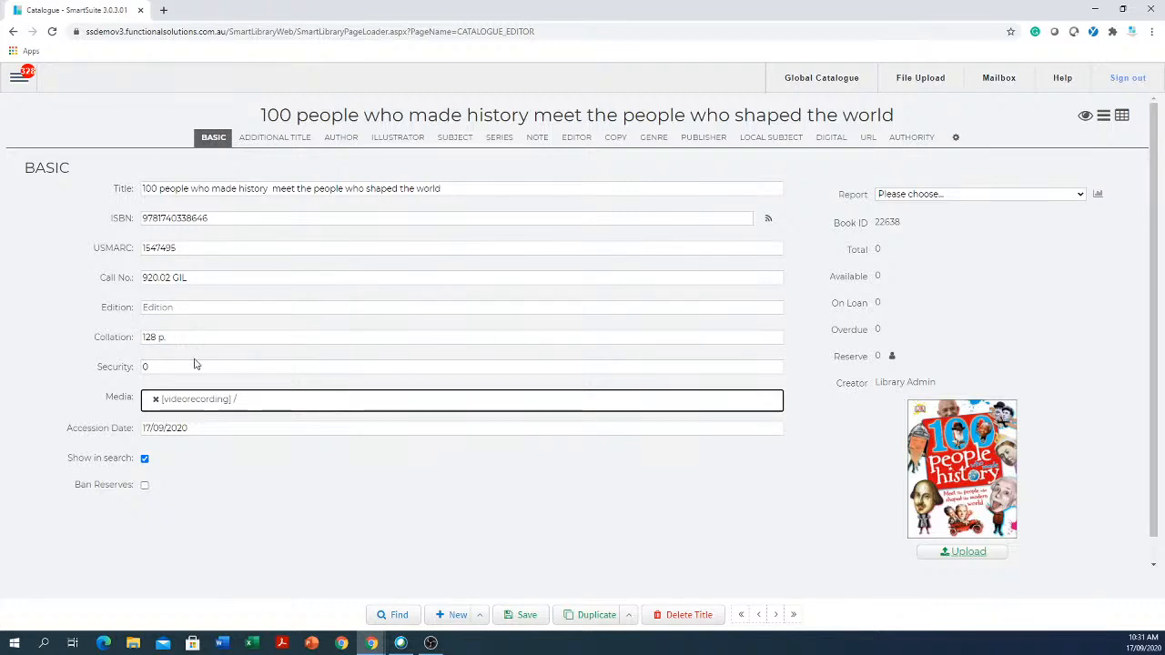
pyautogui.click(454, 615)
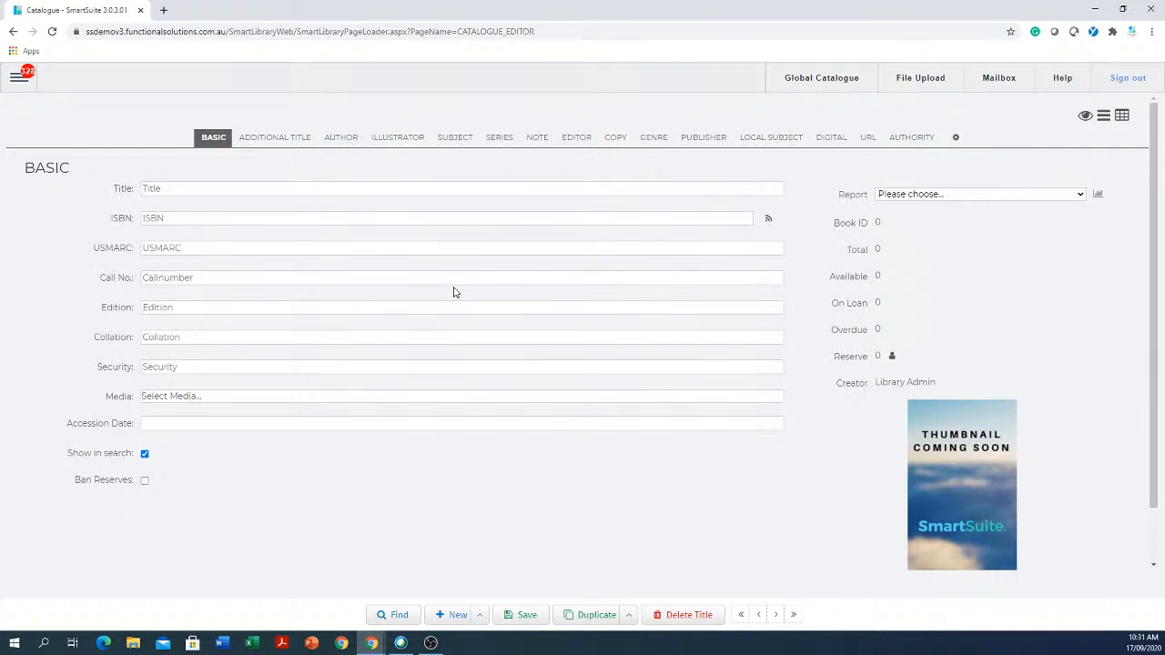
# - Go to Catalogue > Global Catalogue from the main menu
pyautogui.click(18, 80)
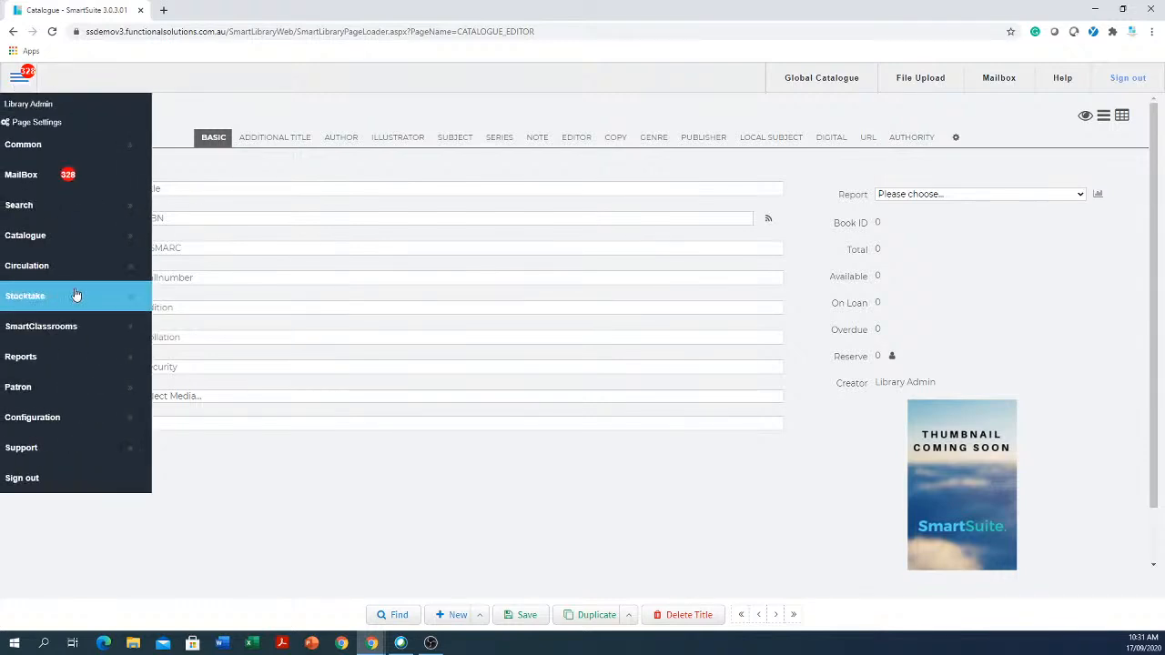
pyautogui.click(47, 239)
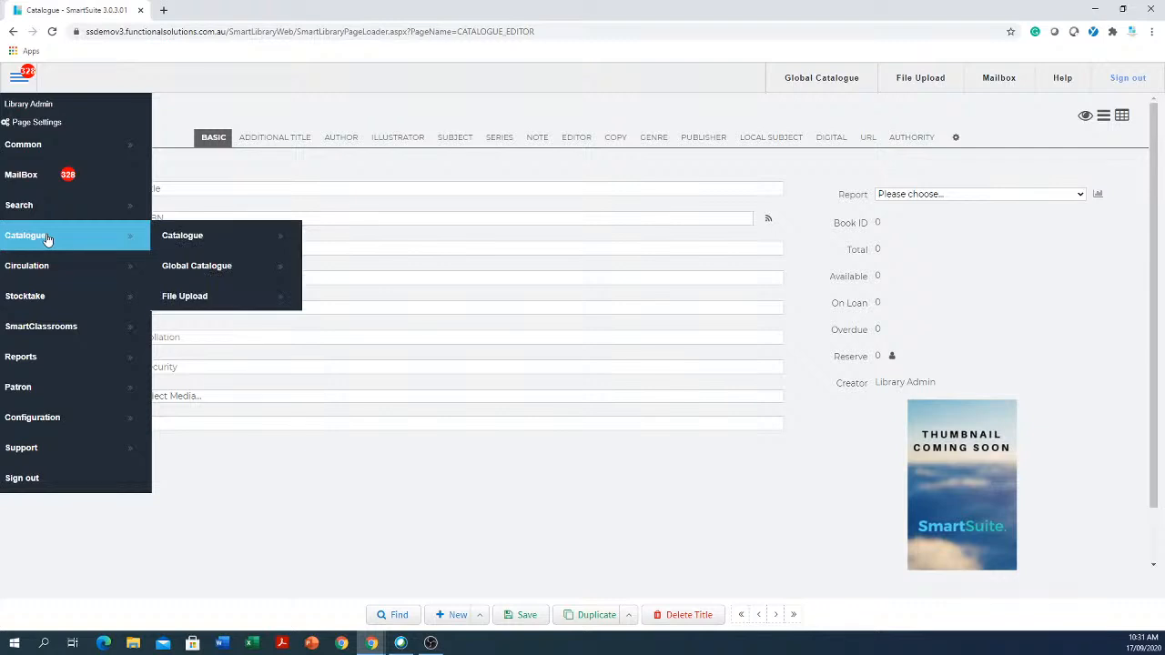
pyautogui.click(222, 270)
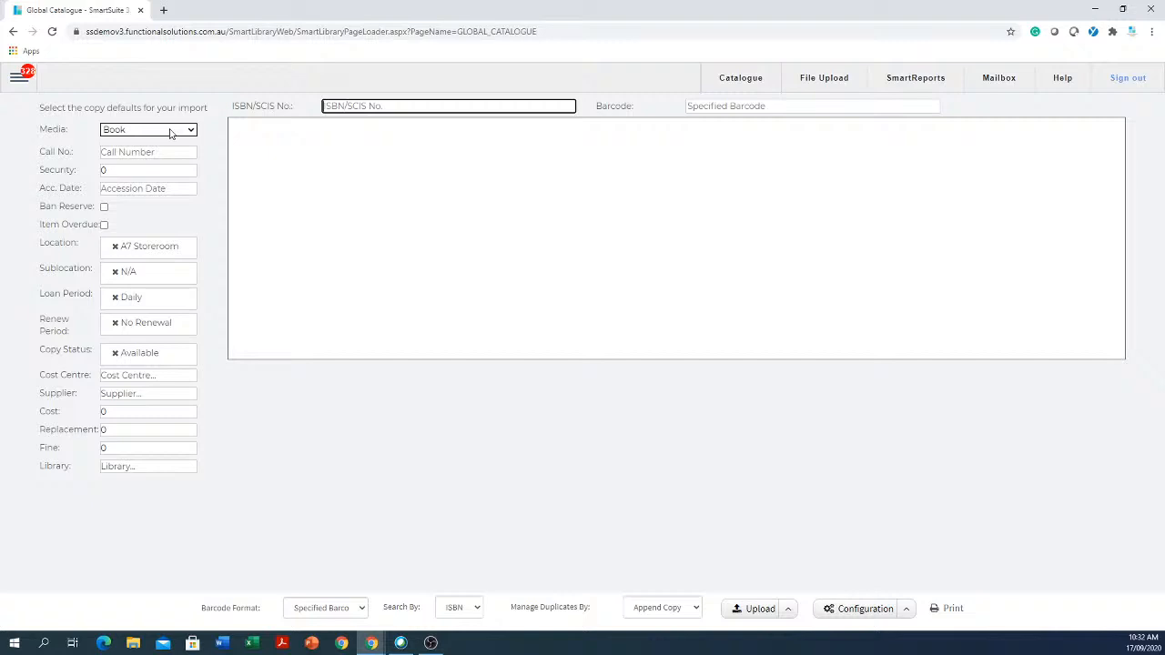
# - Add Fiction as the default location and Seniors as the default sublocation
pyautogui.click(153, 253)
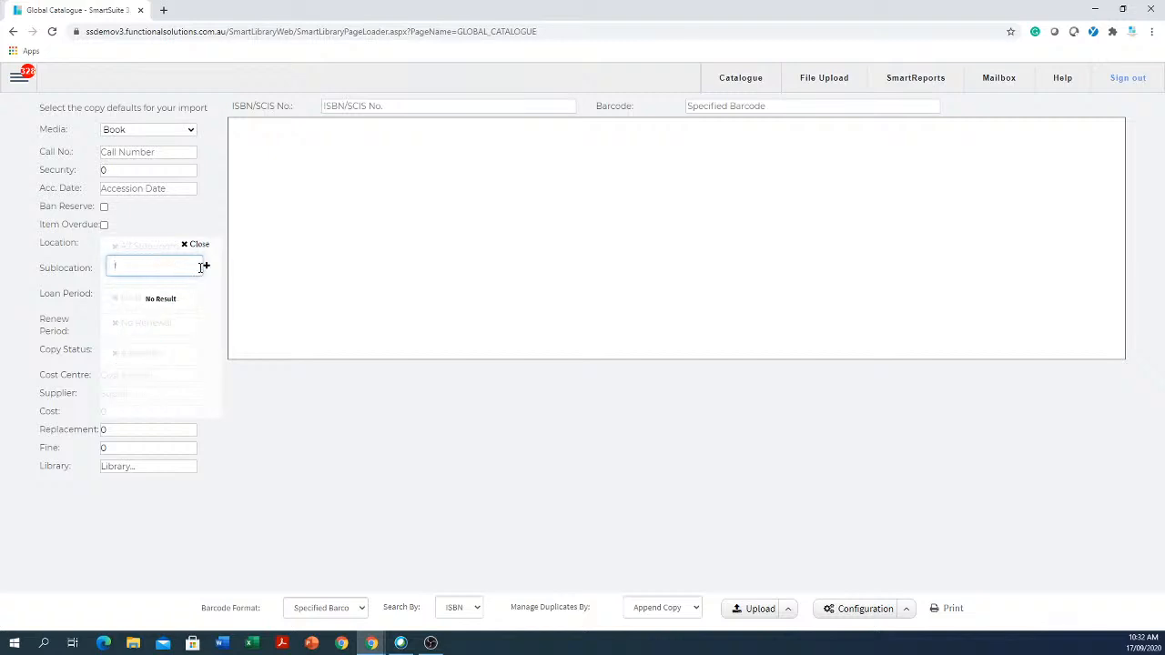
pyautogui.press('BackSpace')
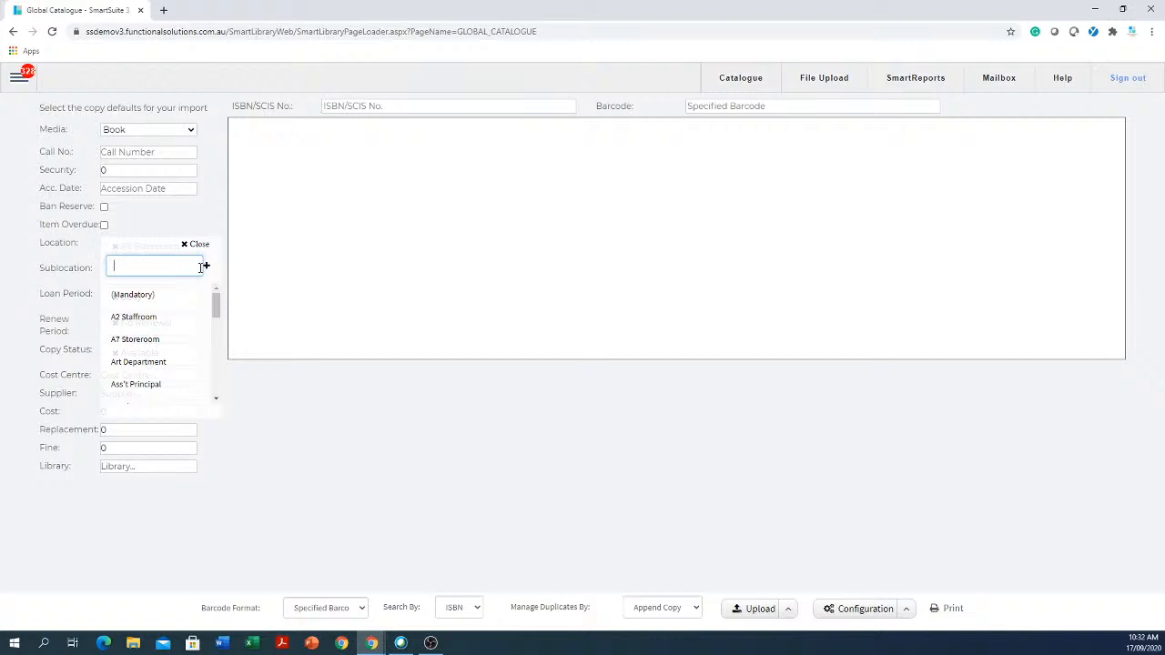
pyautogui.moveTo(215, 304); pyautogui.dragTo(216, 277)
pyautogui.write('Fiction')
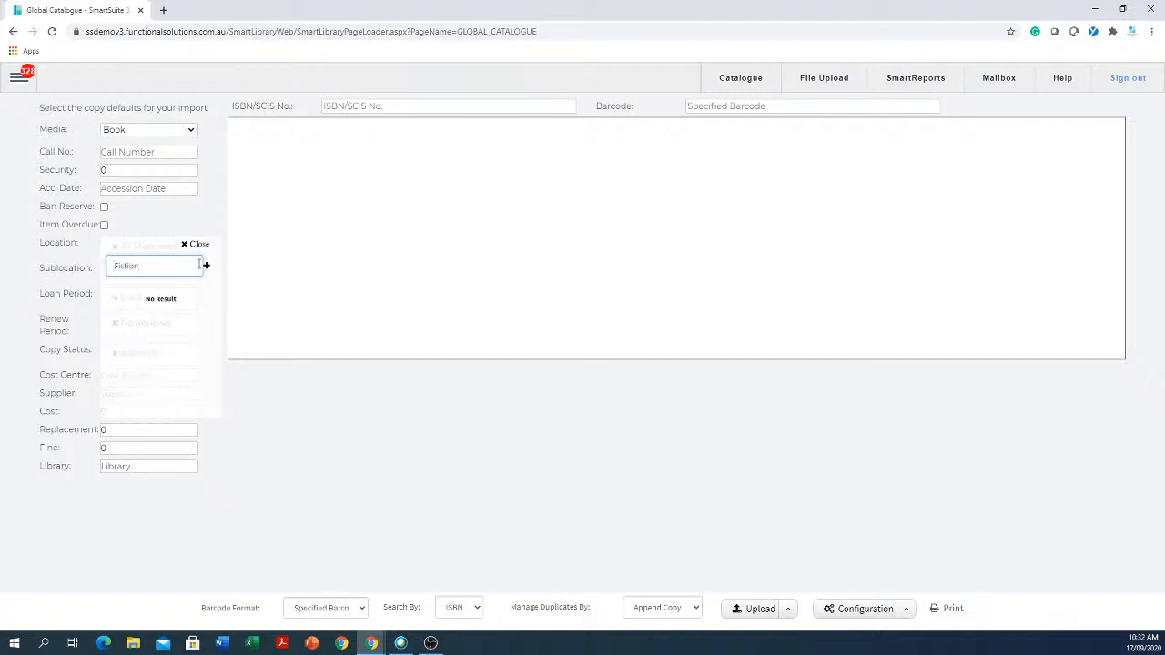
pyautogui.press('Return')
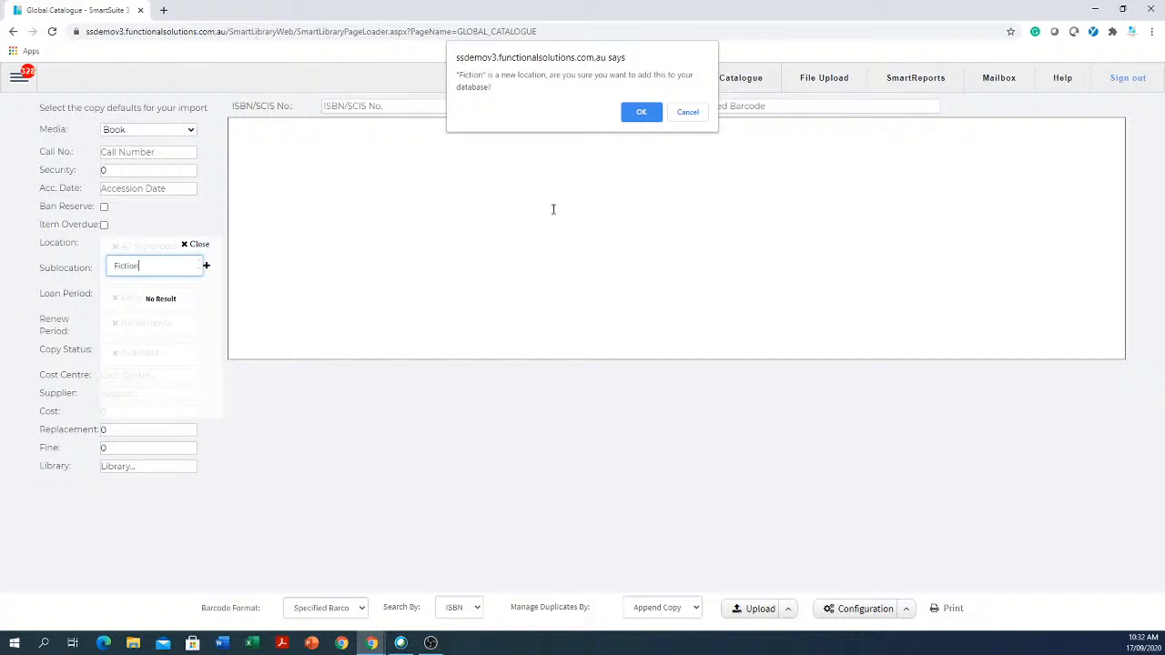
pyautogui.click(641, 112)
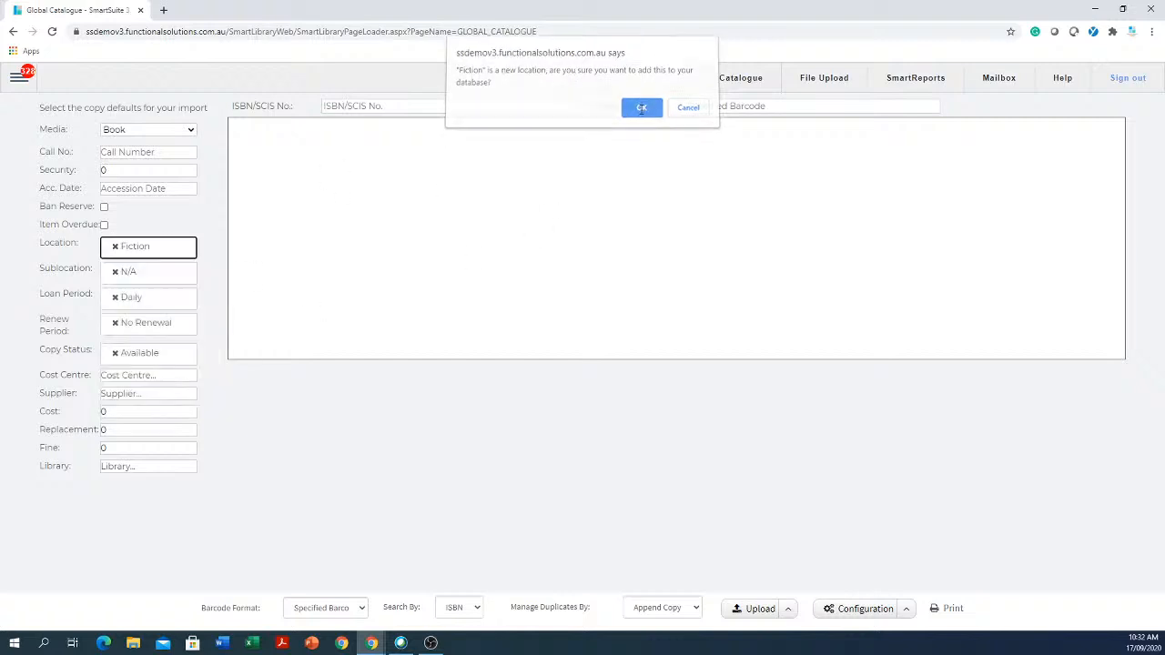
pyautogui.click(161, 272)
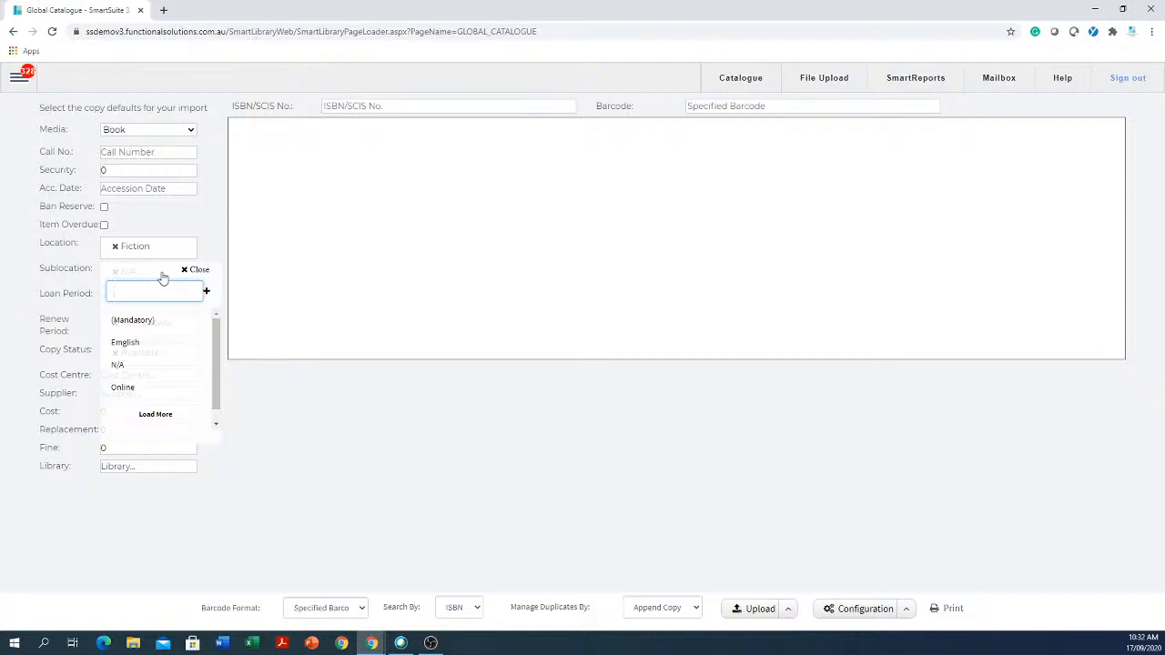
pyautogui.write('Seni')
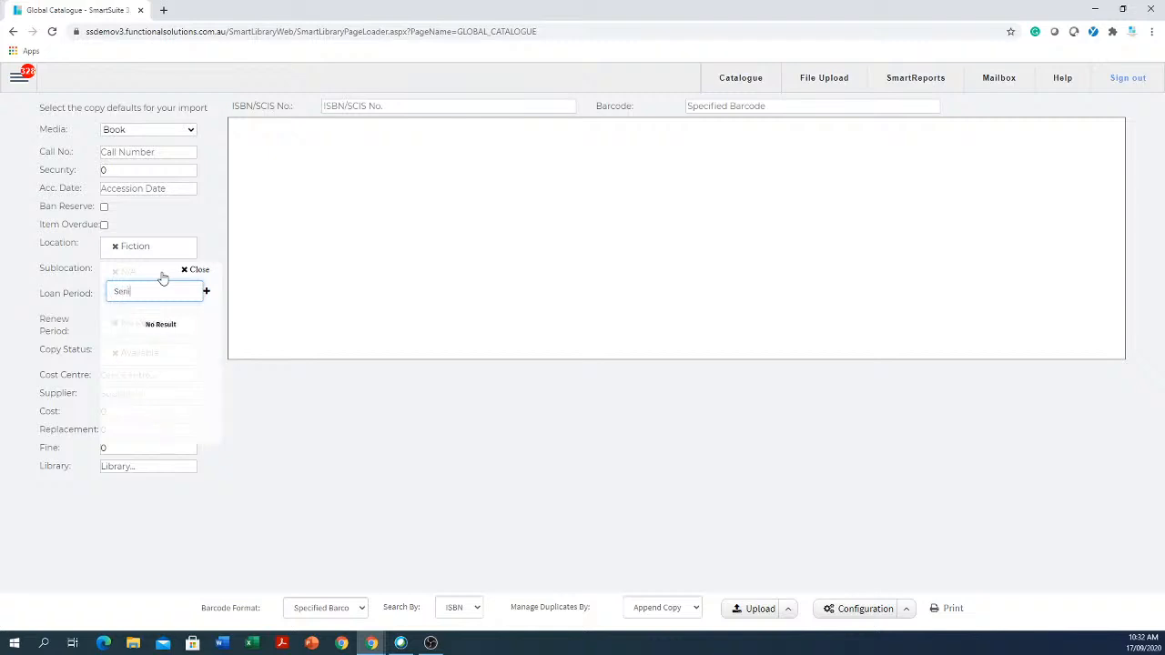
pyautogui.write('ors')
pyautogui.press('Return')
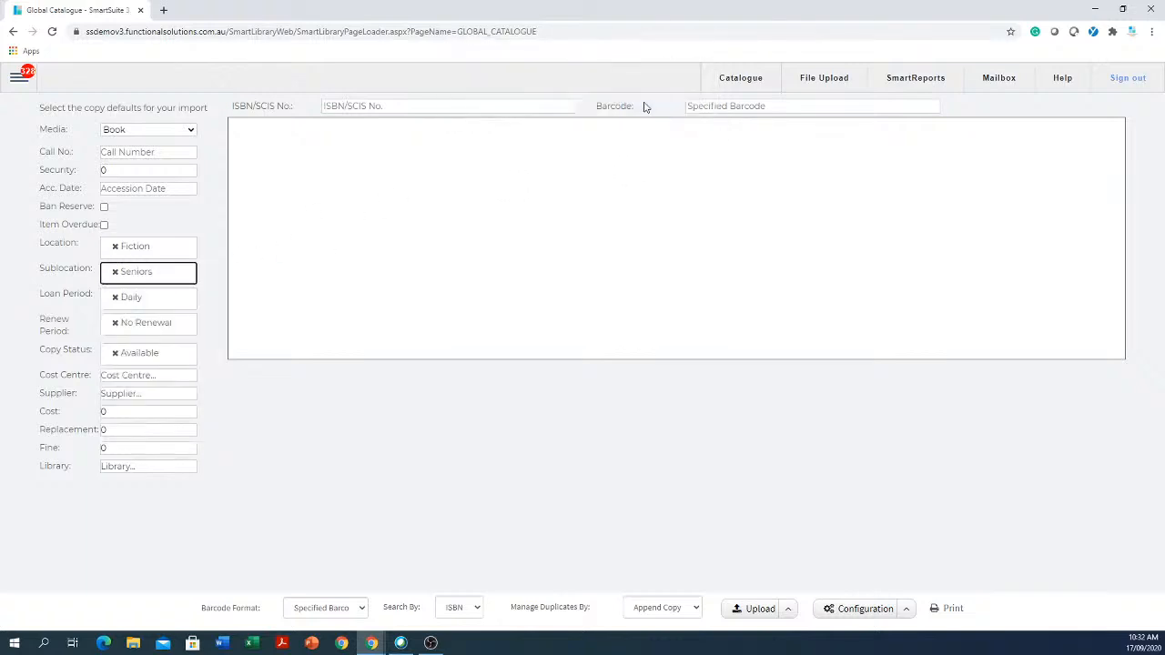
pyautogui.click(642, 111)
# - Set Fortnightly loan and renew periods and add Library as the cost centre
pyautogui.click(139, 297)
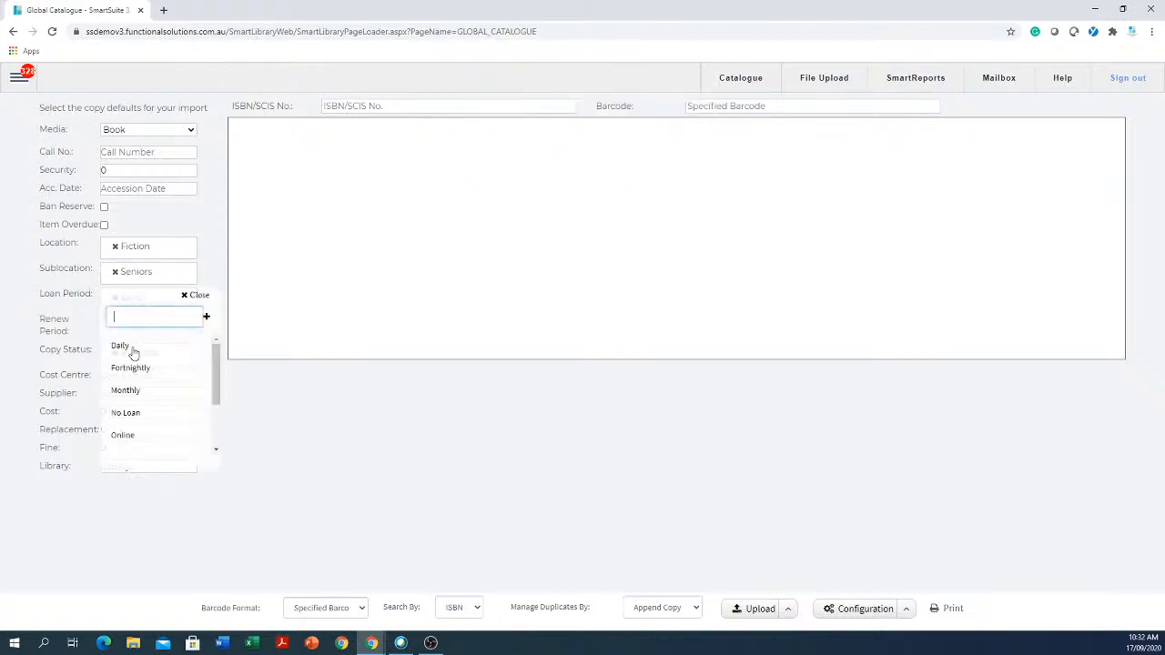
pyautogui.click(135, 375)
pyautogui.click(139, 325)
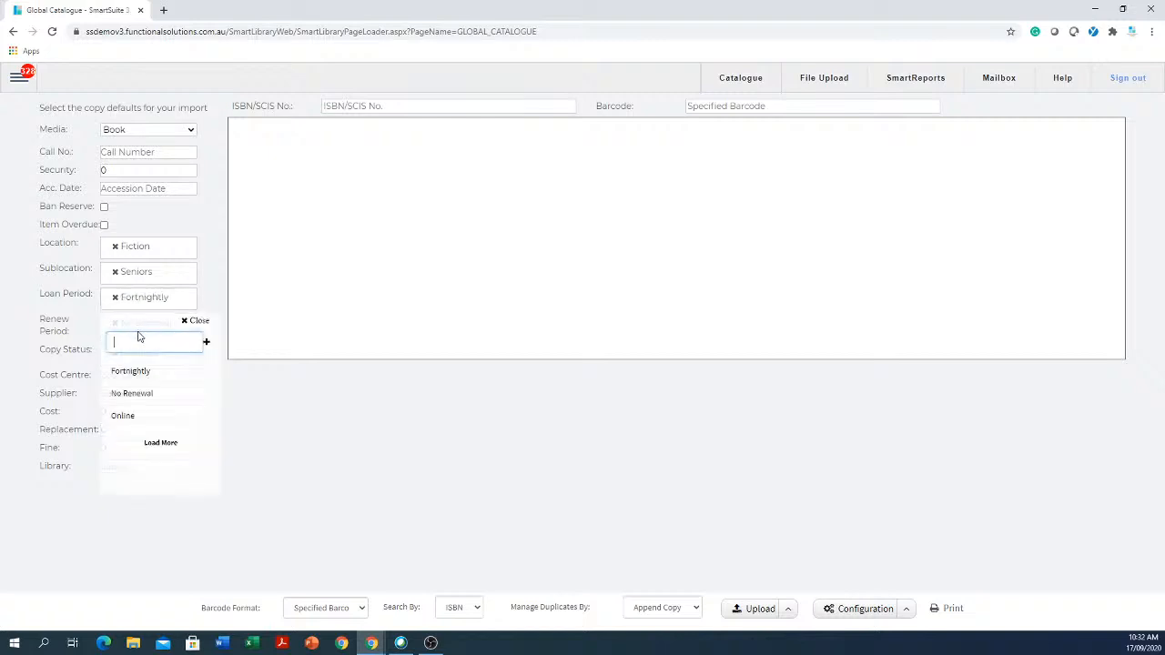
pyautogui.click(149, 371)
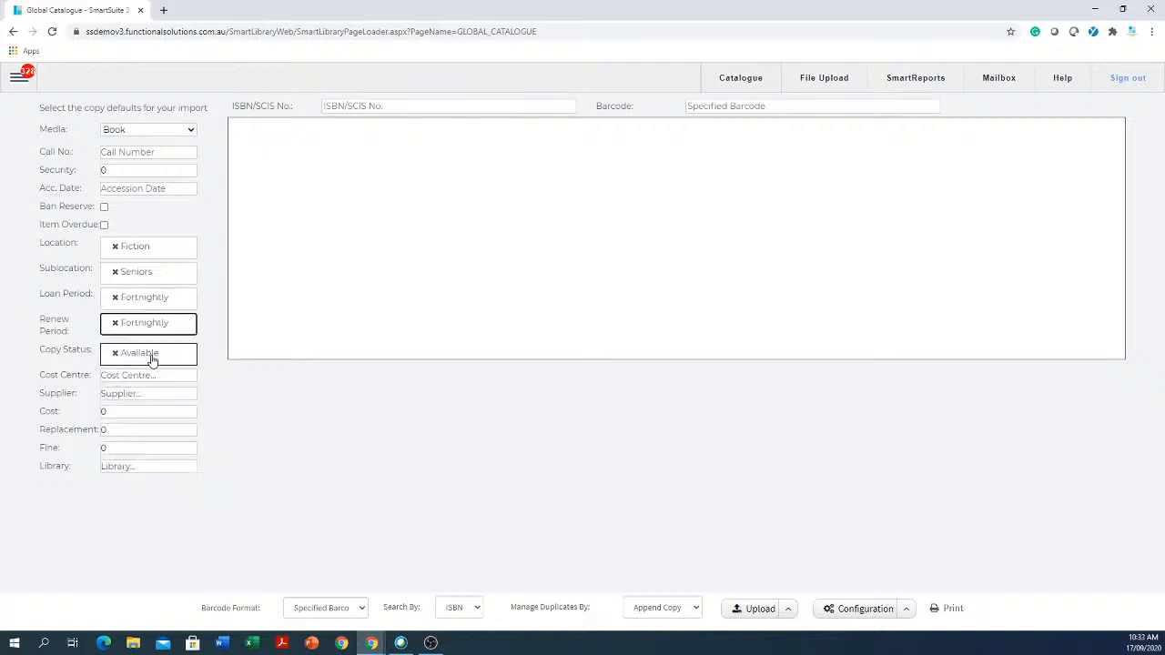
pyautogui.click(149, 377)
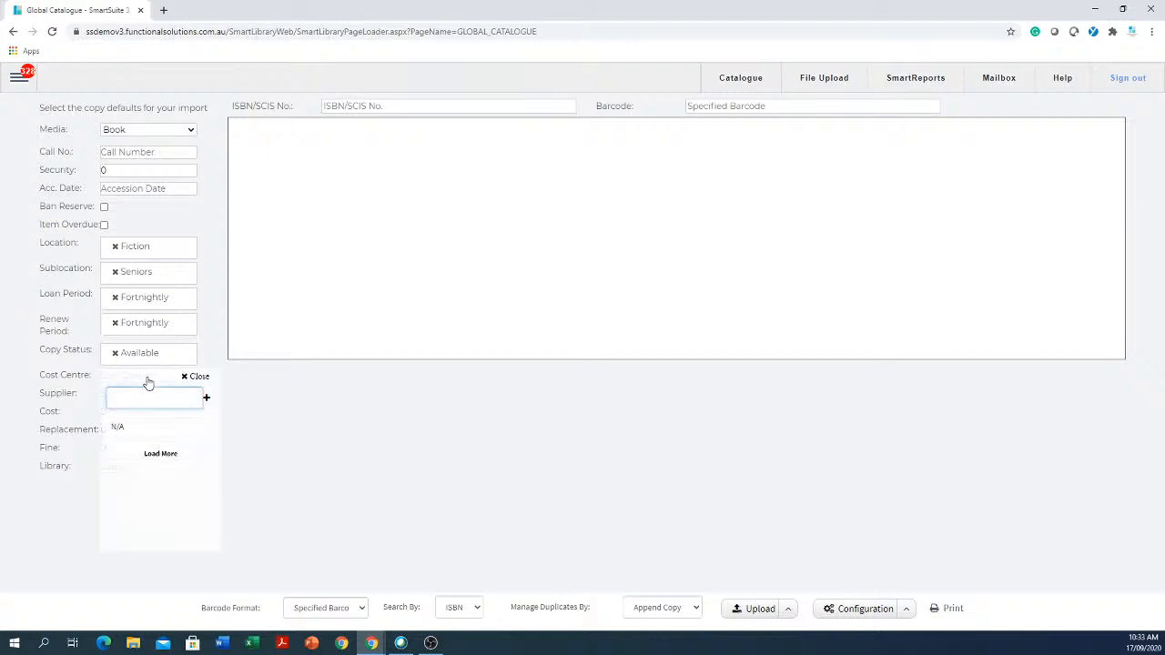
pyautogui.write('Library')
pyautogui.press('Return')
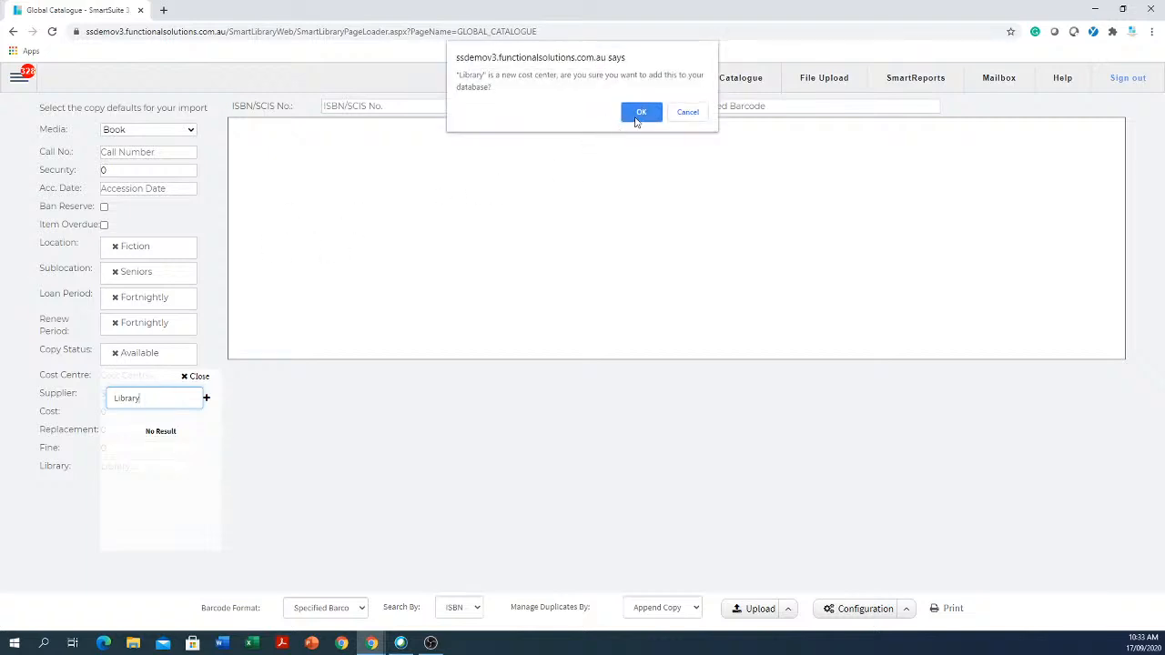
pyautogui.click(641, 112)
# - Set the default Cost to 25 and enter the Replacement value
pyautogui.click(161, 419)
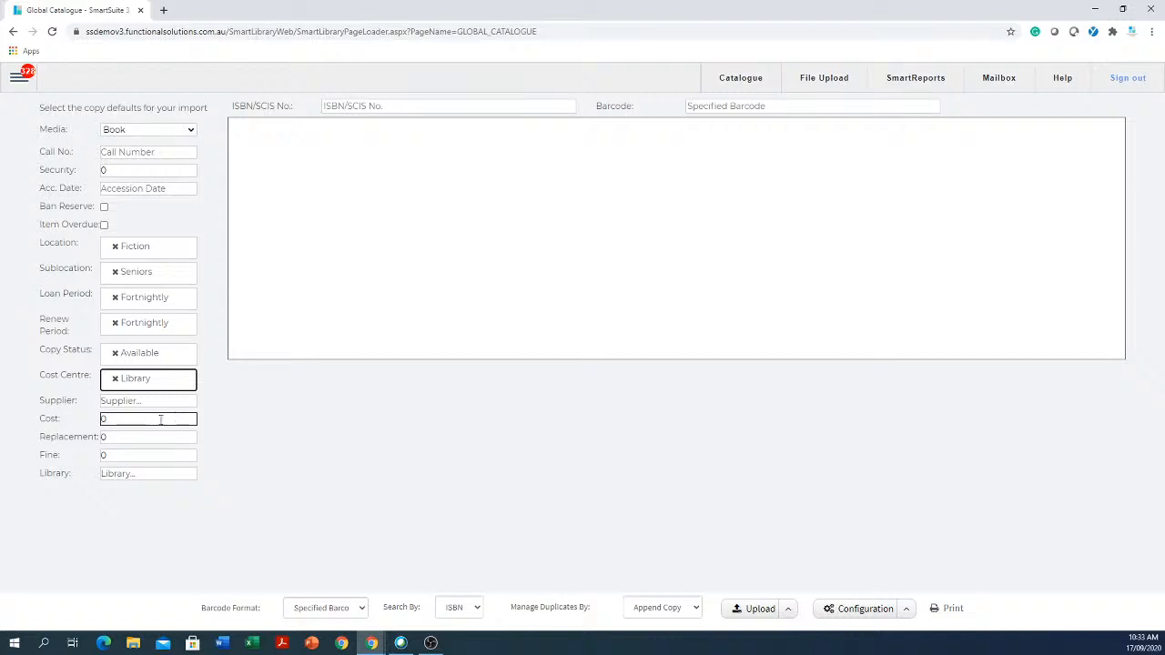
pyautogui.hotkey('ctrl', 'a')
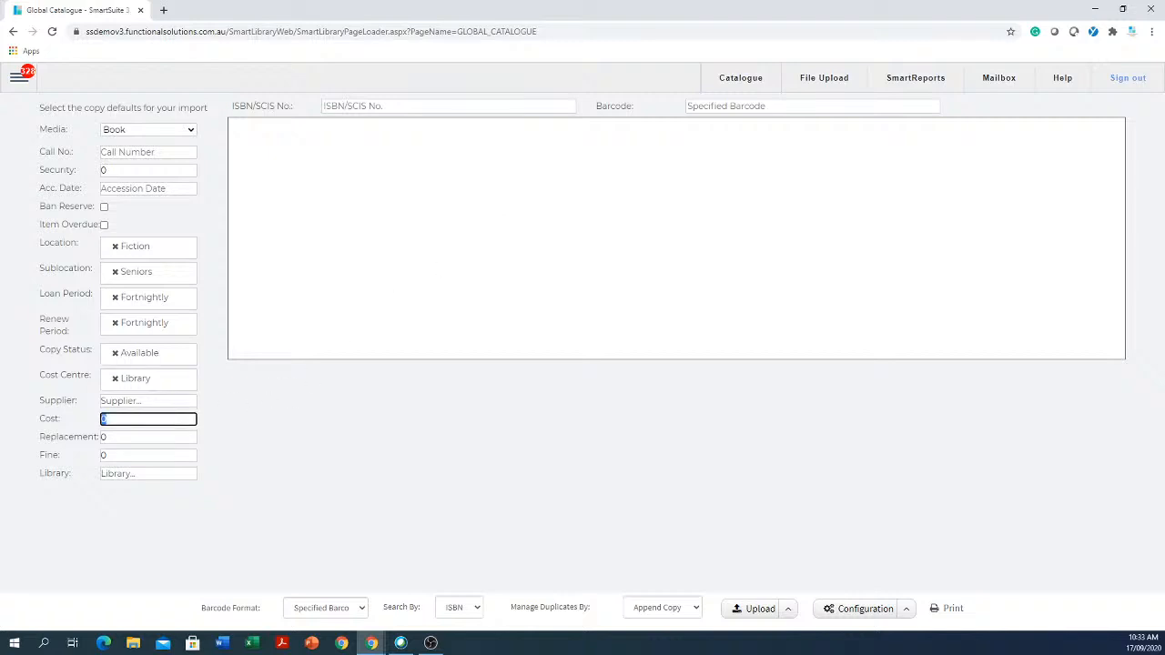
pyautogui.write('25')
pyautogui.click(126, 440)
pyautogui.press('Tab')
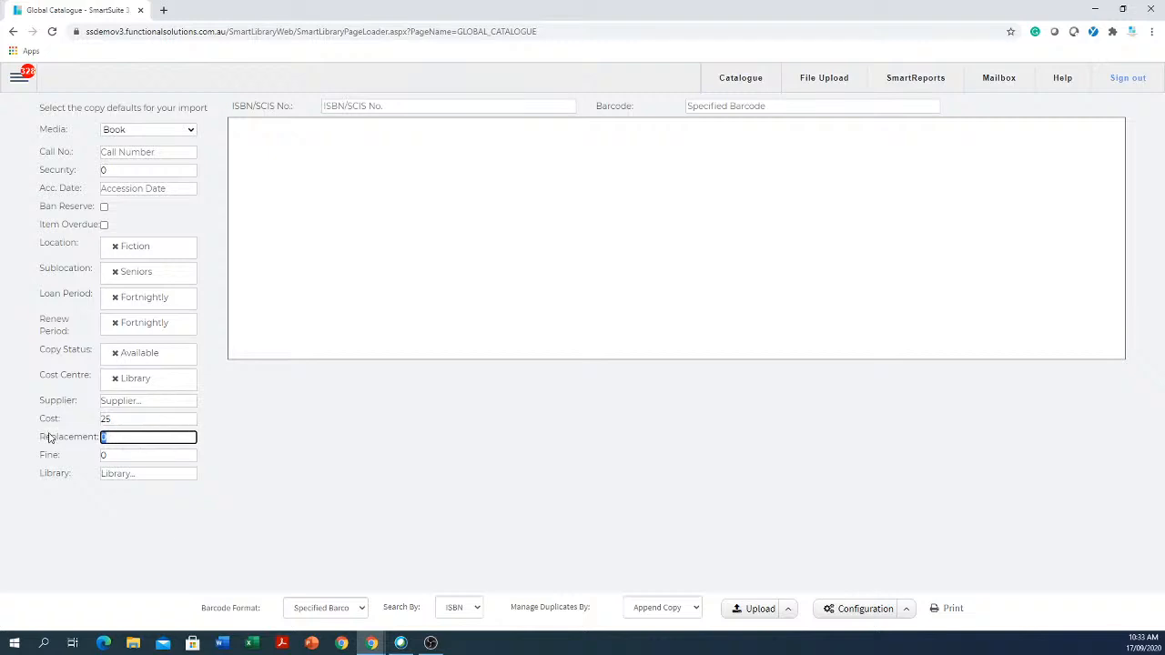
pyautogui.write('2')
pyautogui.click(387, 105)
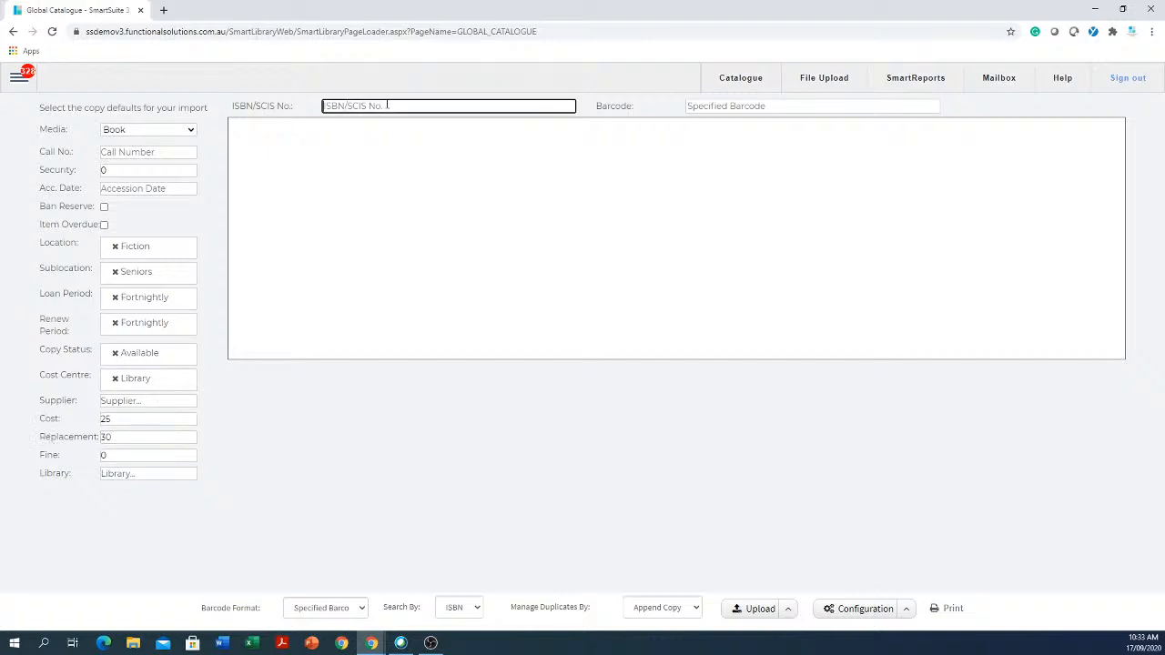
pyautogui.write('9781740338646')
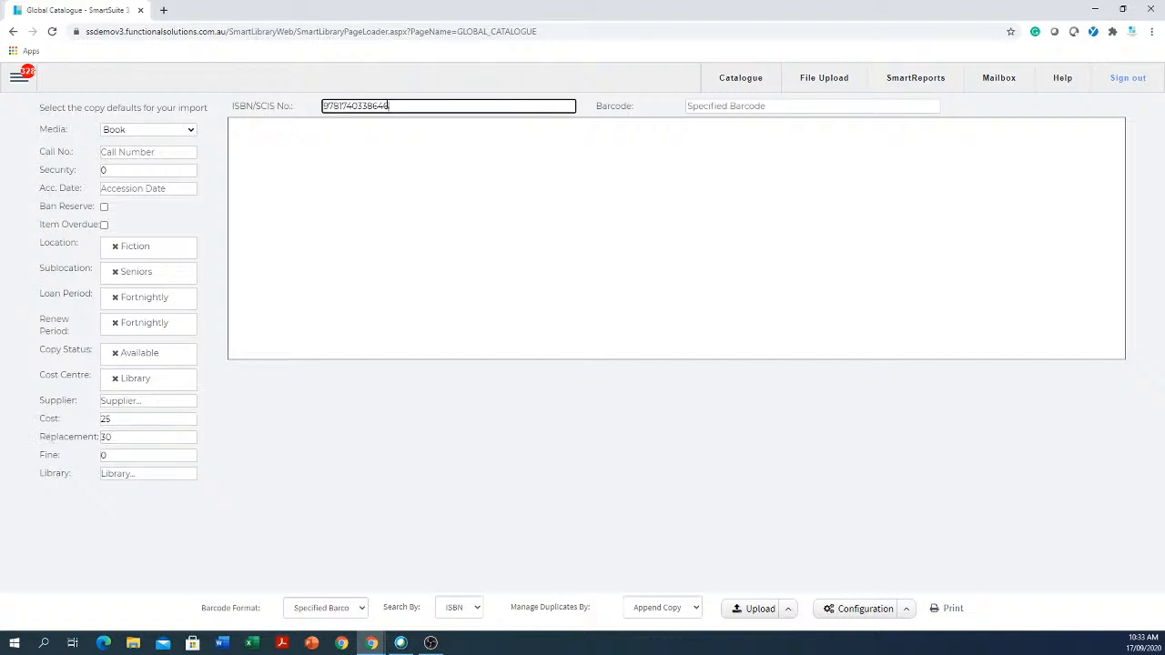
pyautogui.click(736, 105)
pyautogui.write('yuy')
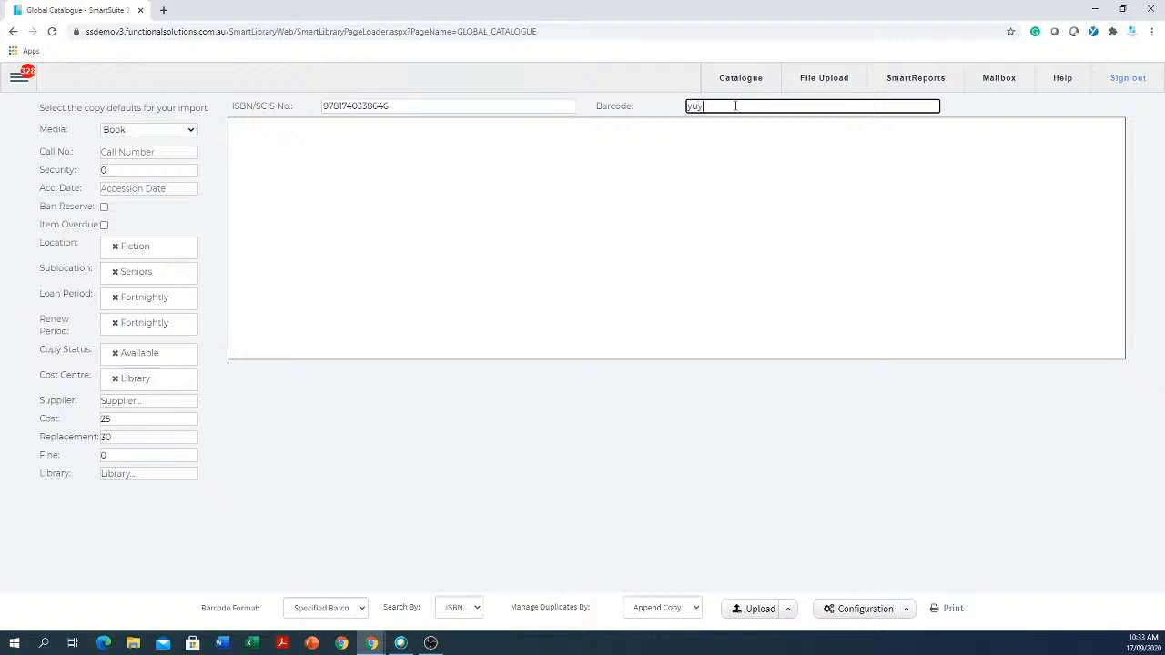
pyautogui.write('u67767yuuy')
pyautogui.press('Return')
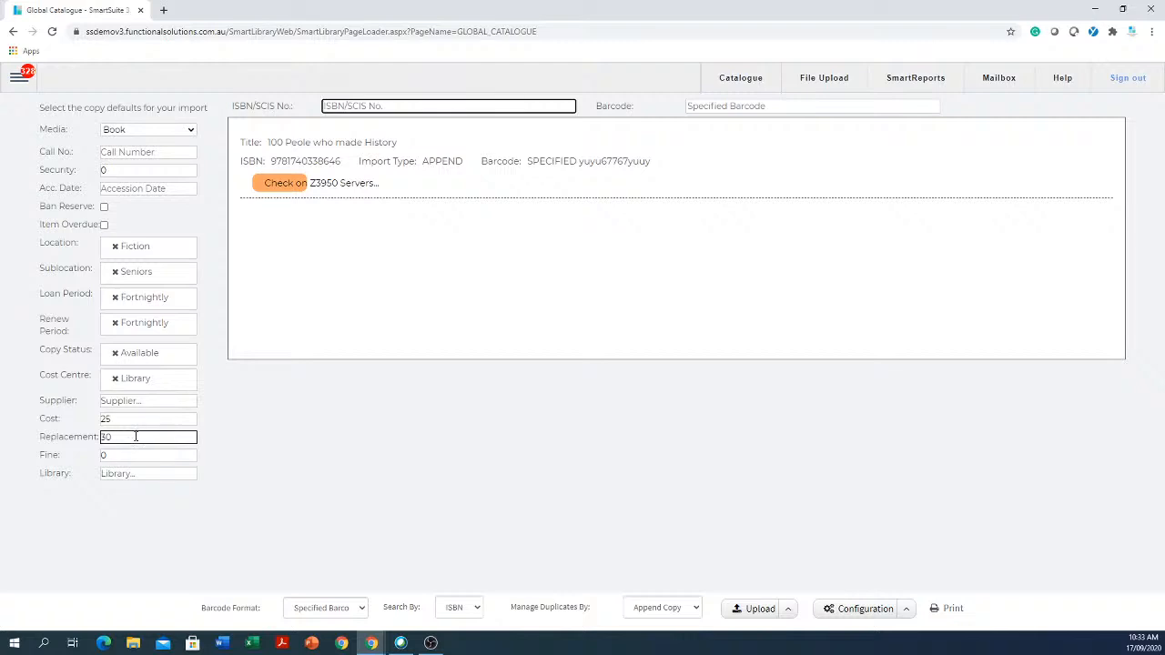
# - Import two more copies of the same ISBN with barcodes hjkuyl78978 and 789yu
pyautogui.rightClick(475, 104)
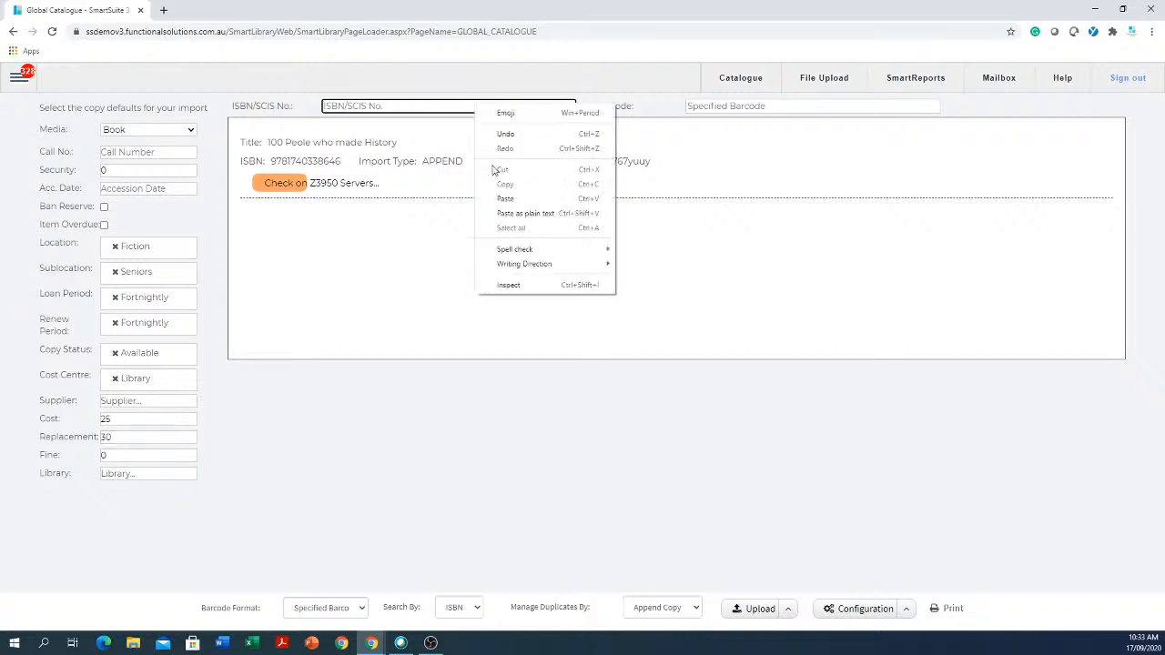
pyautogui.click(494, 204)
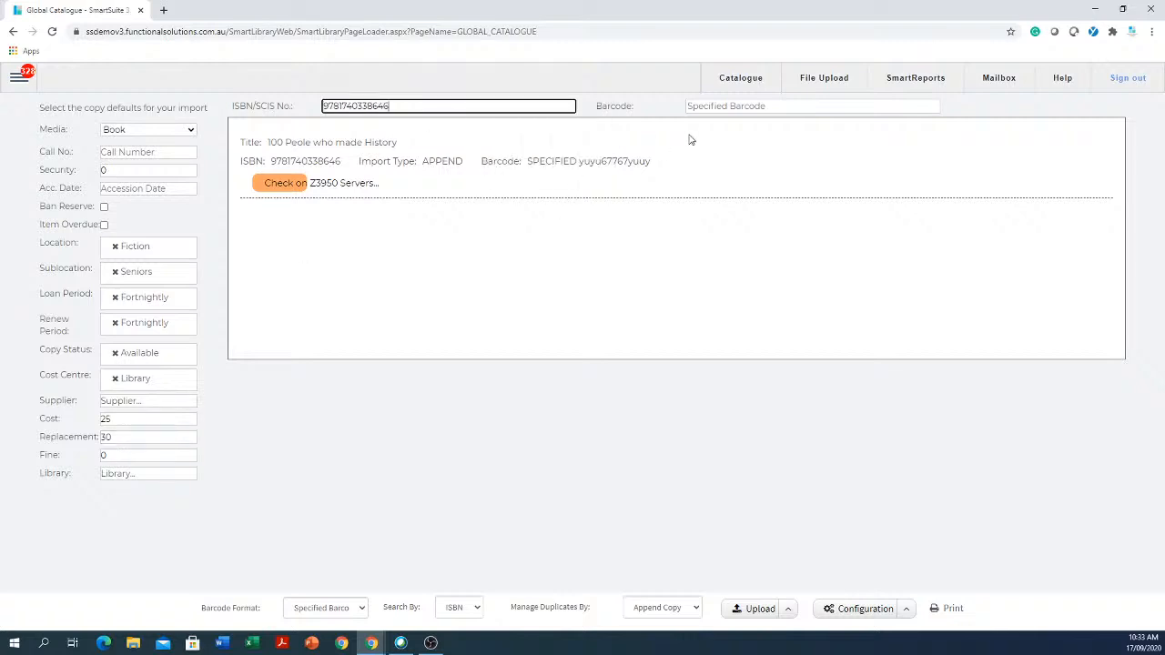
pyautogui.click(751, 106)
pyautogui.write('hjkuy')
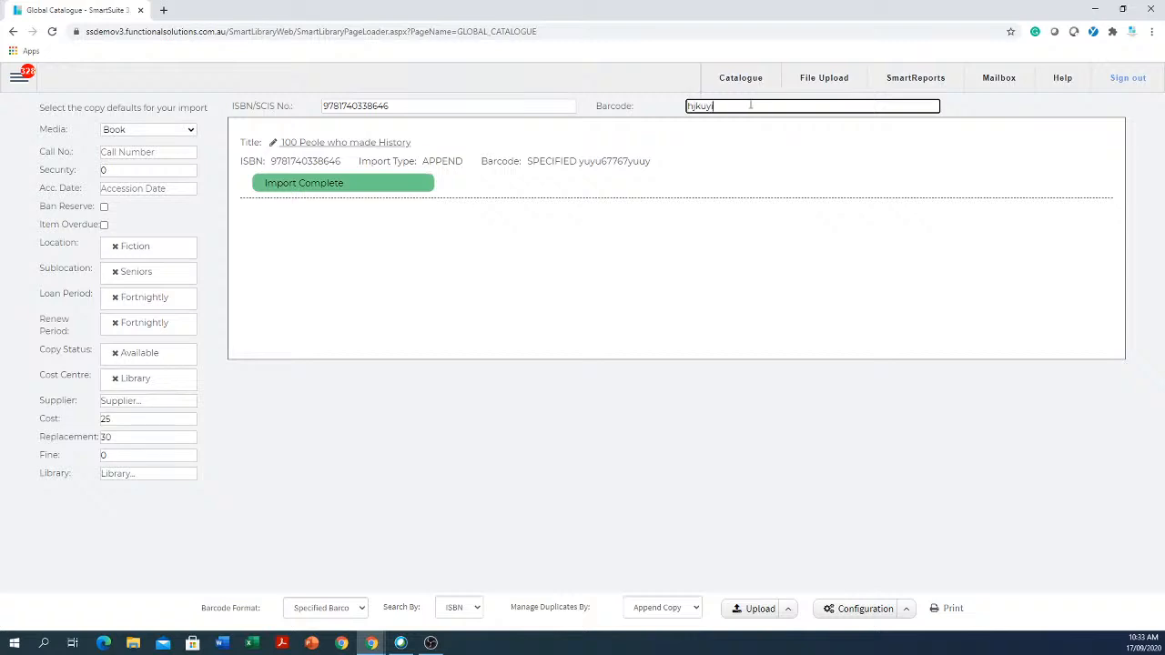
pyautogui.write('l78978')
pyautogui.press('Return')
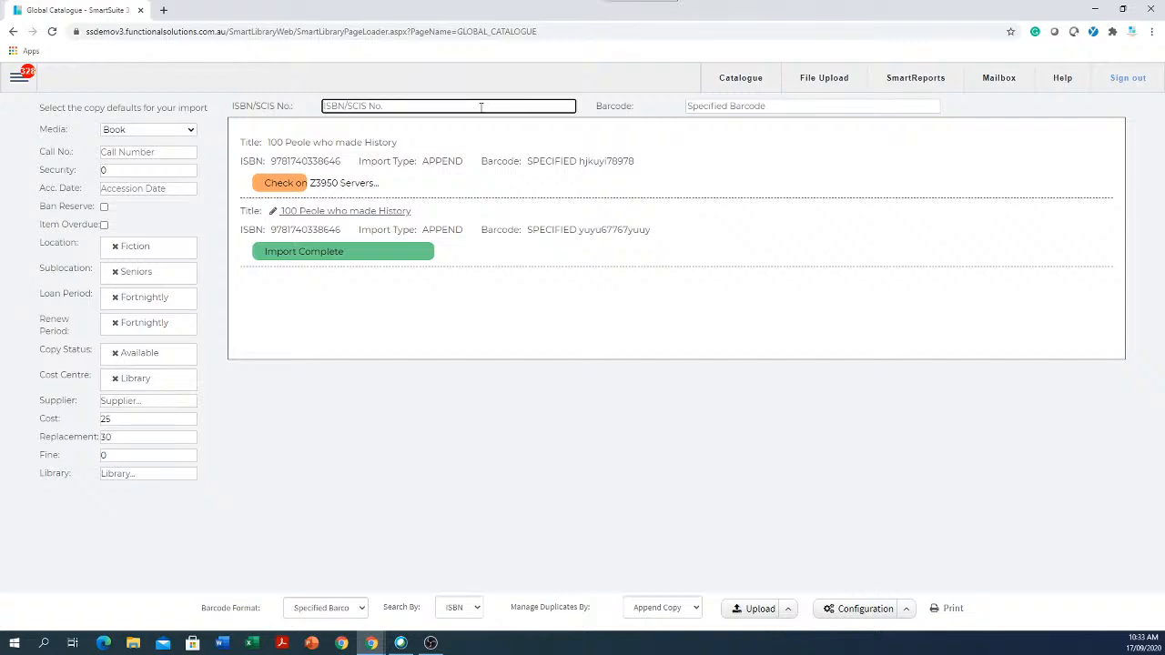
pyautogui.hotkey('ctrl', 'v')
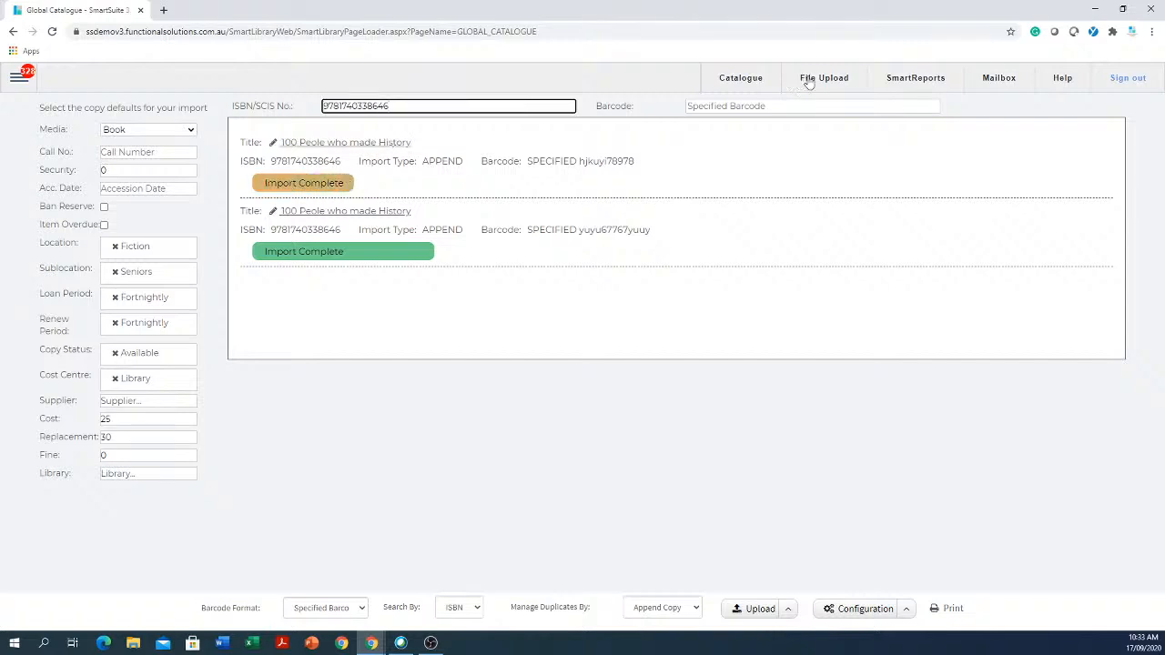
pyautogui.click(807, 106)
pyautogui.write('789yui')
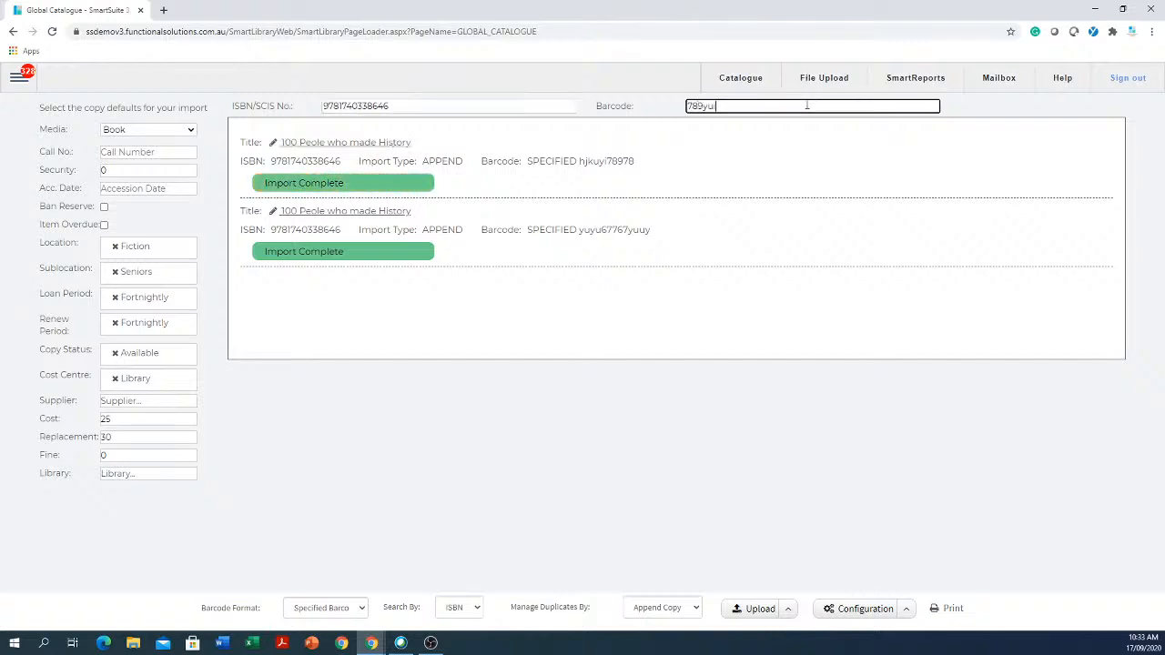
pyautogui.press('Return')
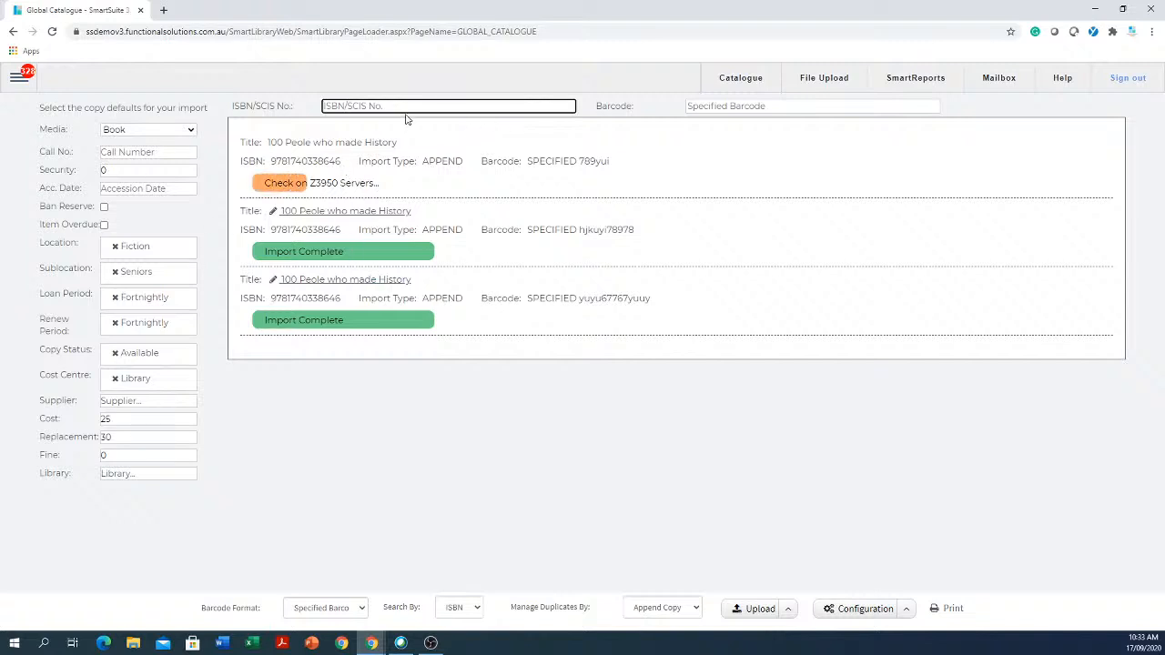
# - Try importing ISBN 75667 with barcode 7567576, which finds no item
pyautogui.write('75667')
pyautogui.click(721, 106)
pyautogui.write('7567576')
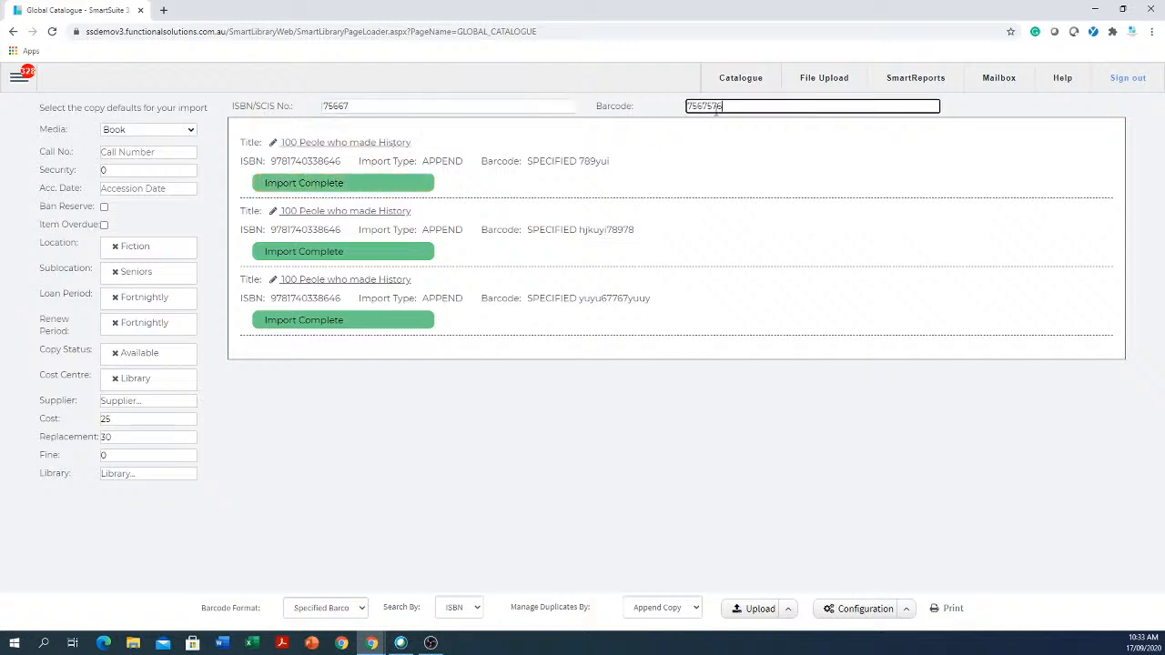
pyautogui.press('Return')
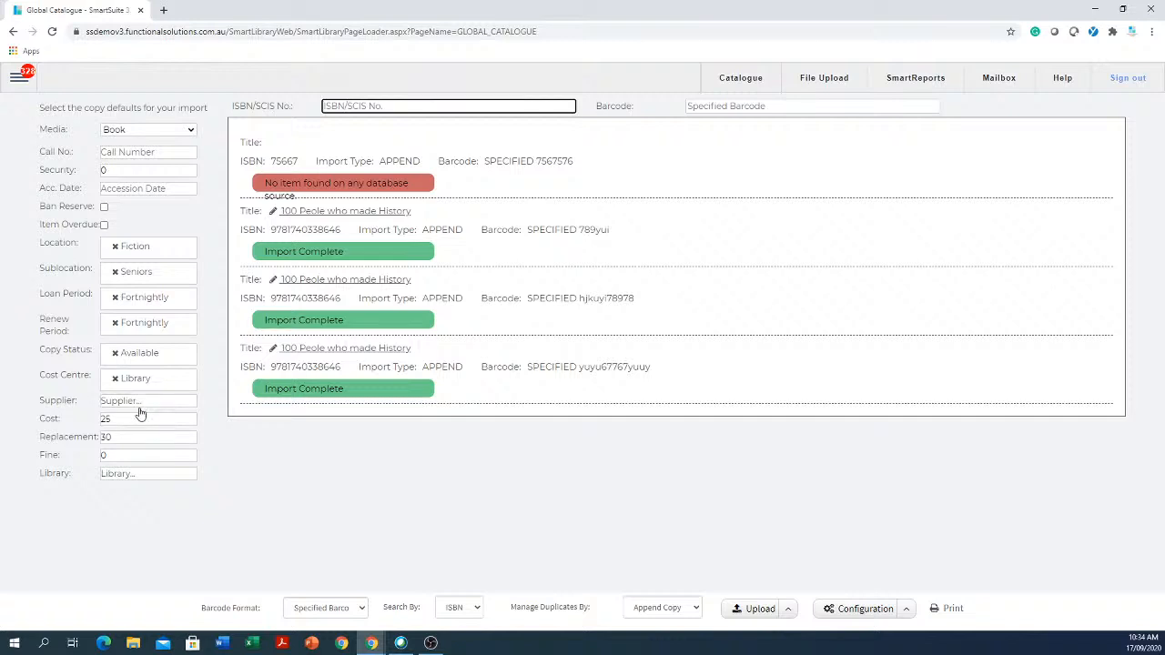
# - Set copy defaults to Cost 30 and Replacement 45, then open '100 Peole who made History' in the catalogue editor
pyautogui.moveTo(131, 418); pyautogui.dragTo(45, 415)
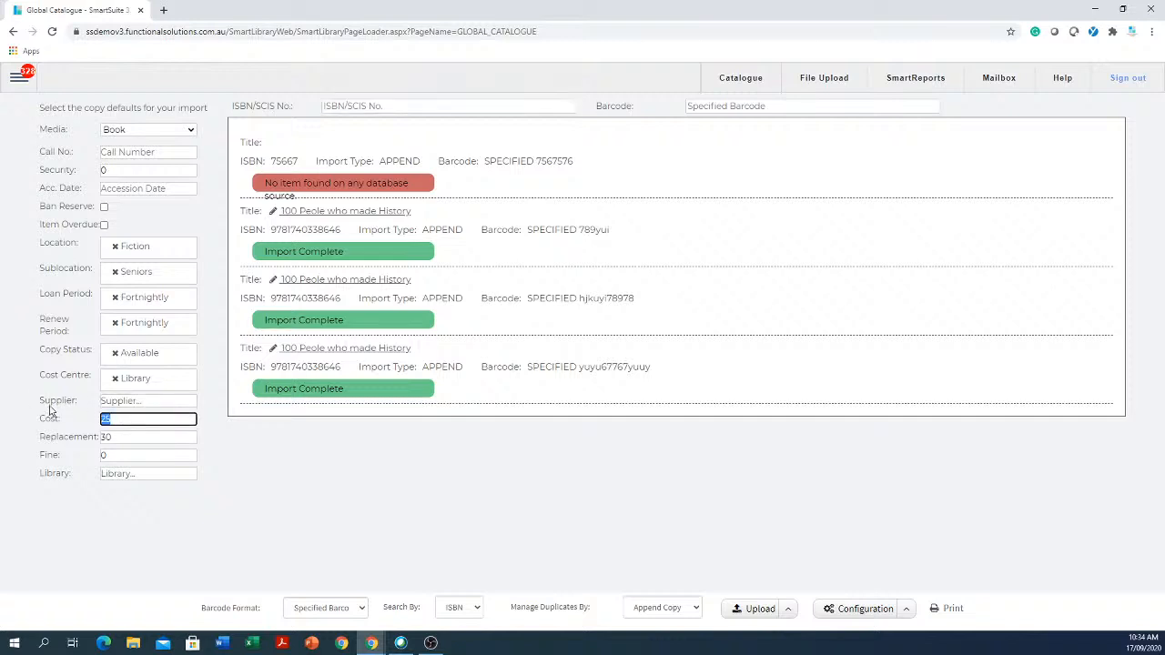
pyautogui.write('30')
pyautogui.moveTo(124, 438); pyautogui.dragTo(68, 438)
pyautogui.write('45')
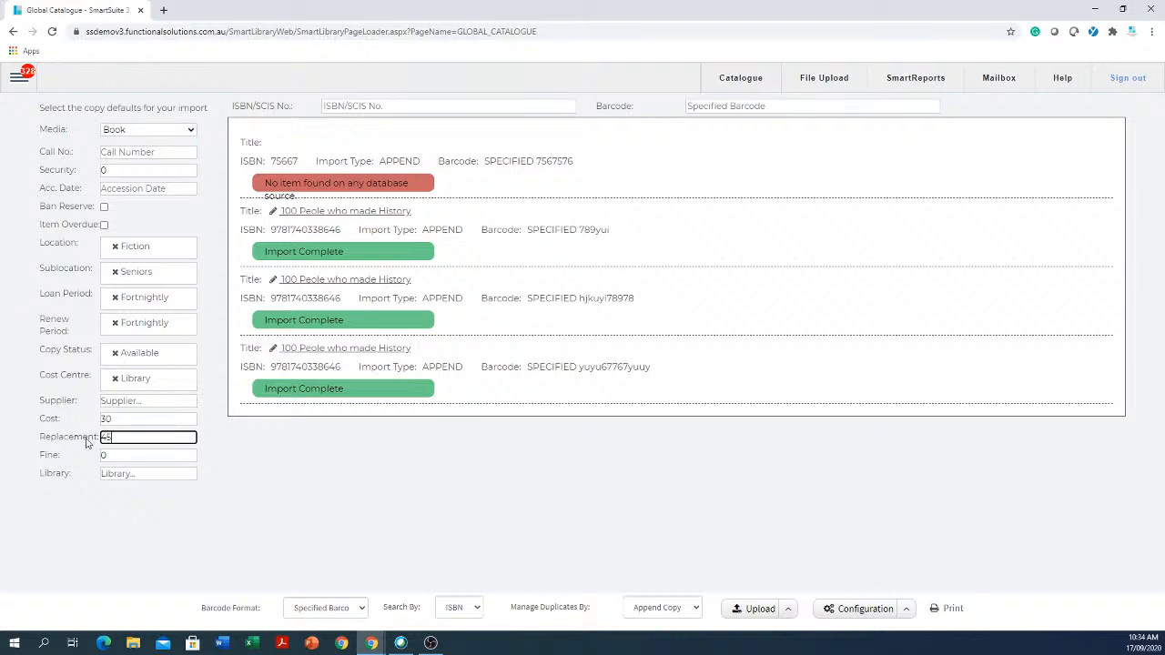
pyautogui.click(412, 106)
pyautogui.click(339, 284)
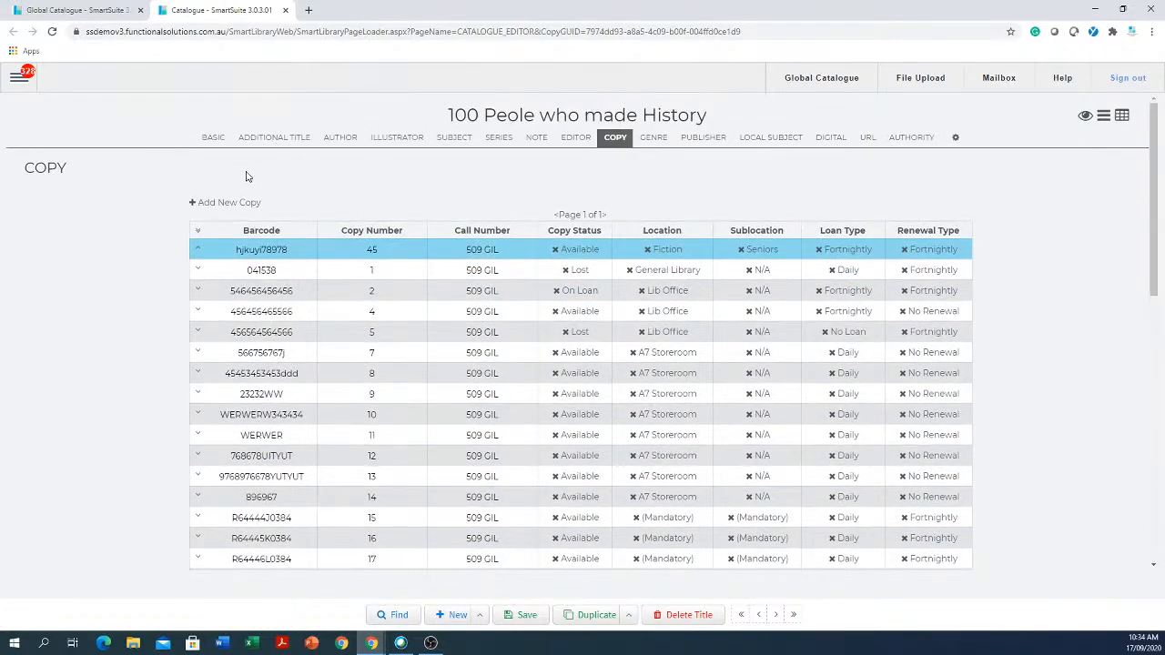
# - Check the title's basic details, then close the catalogue record tab to return to Global Catalogue imports
pyautogui.click(214, 140)
pyautogui.click(287, 11)
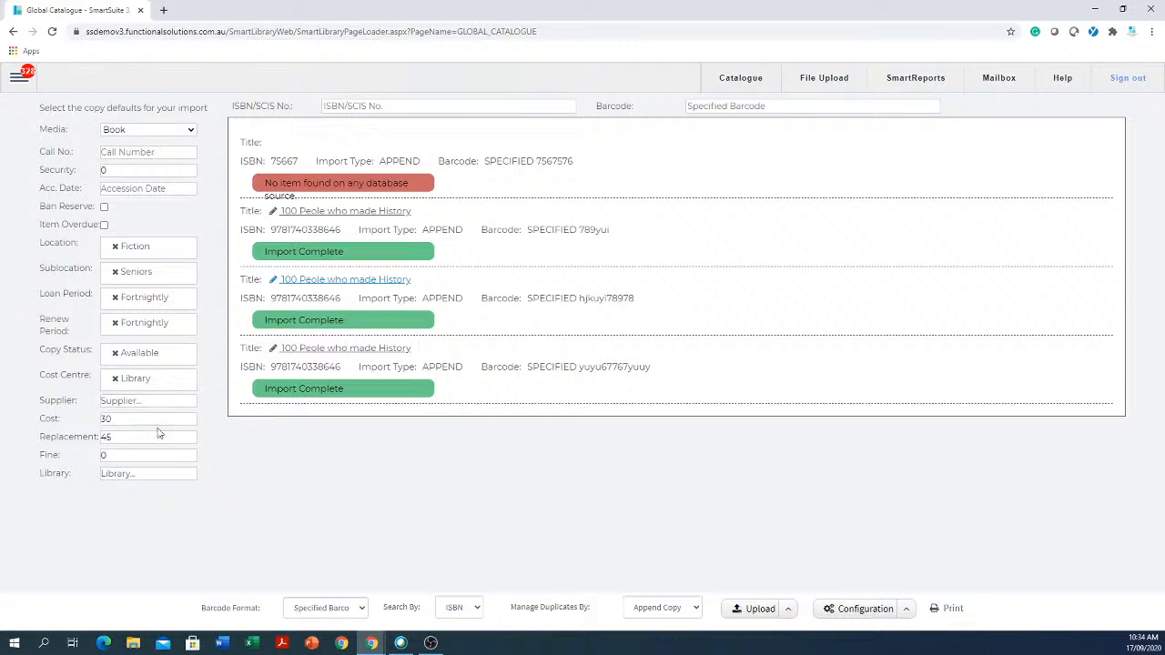
pyautogui.click(495, 105)
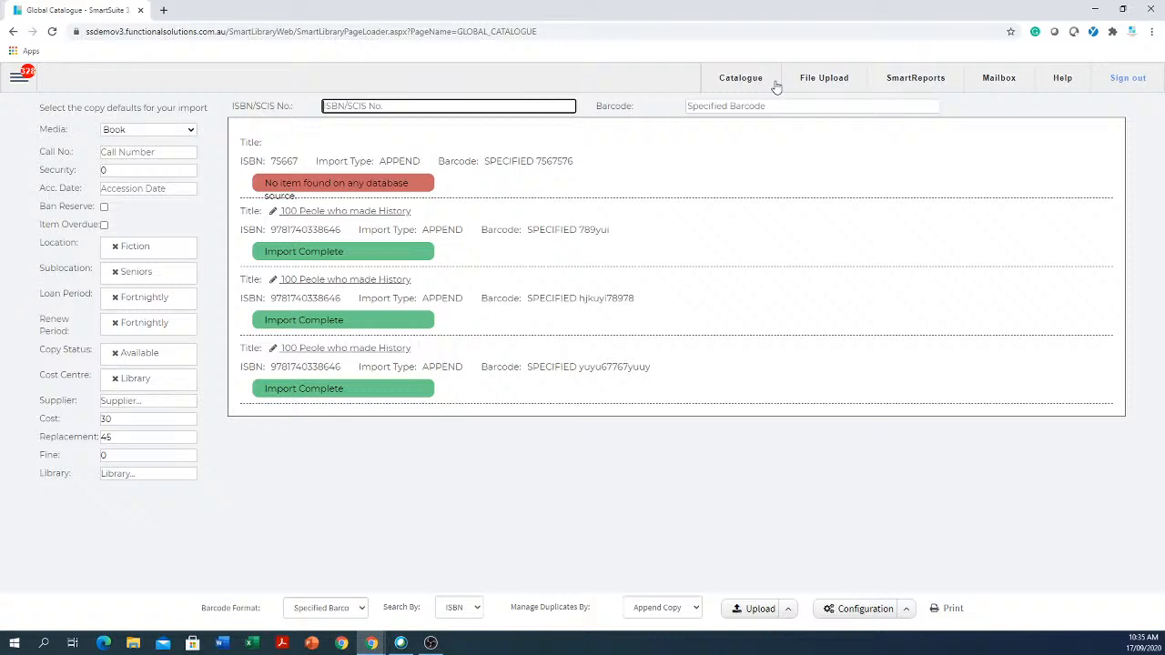
pyautogui.click(950, 611)
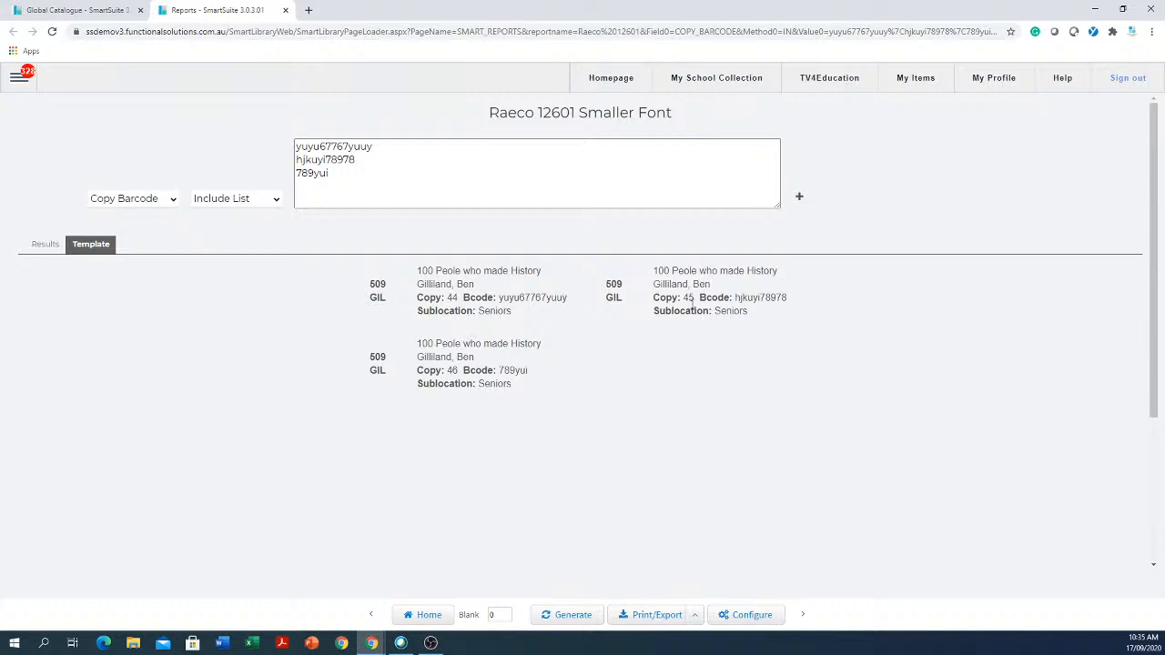
pyautogui.click(285, 10)
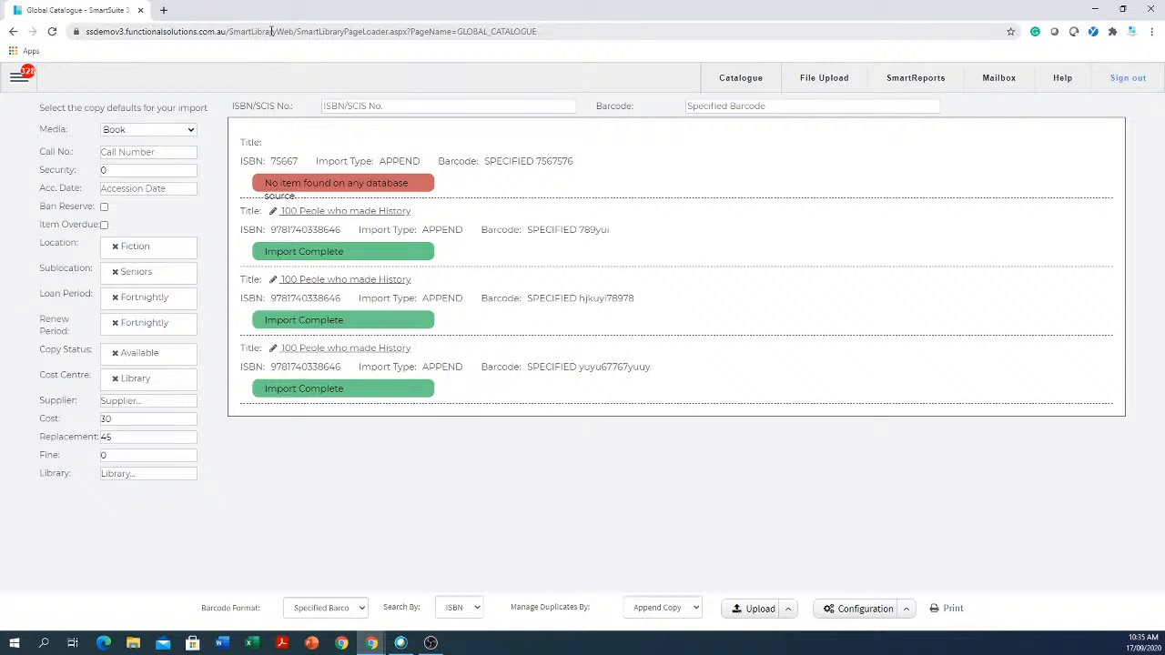
# - Go to Circulation > Circulation and load a patron from an 'sm' search, acknowledging the expiry warning
pyautogui.click(19, 77)
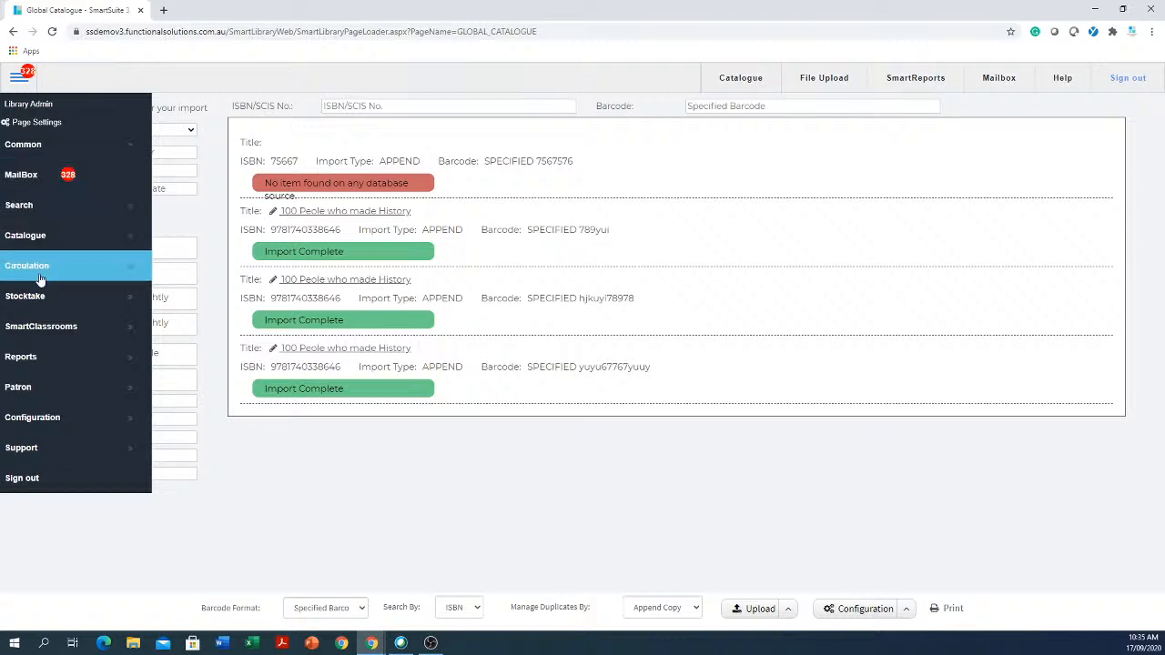
pyautogui.moveTo(43, 269)
pyautogui.click(206, 266)
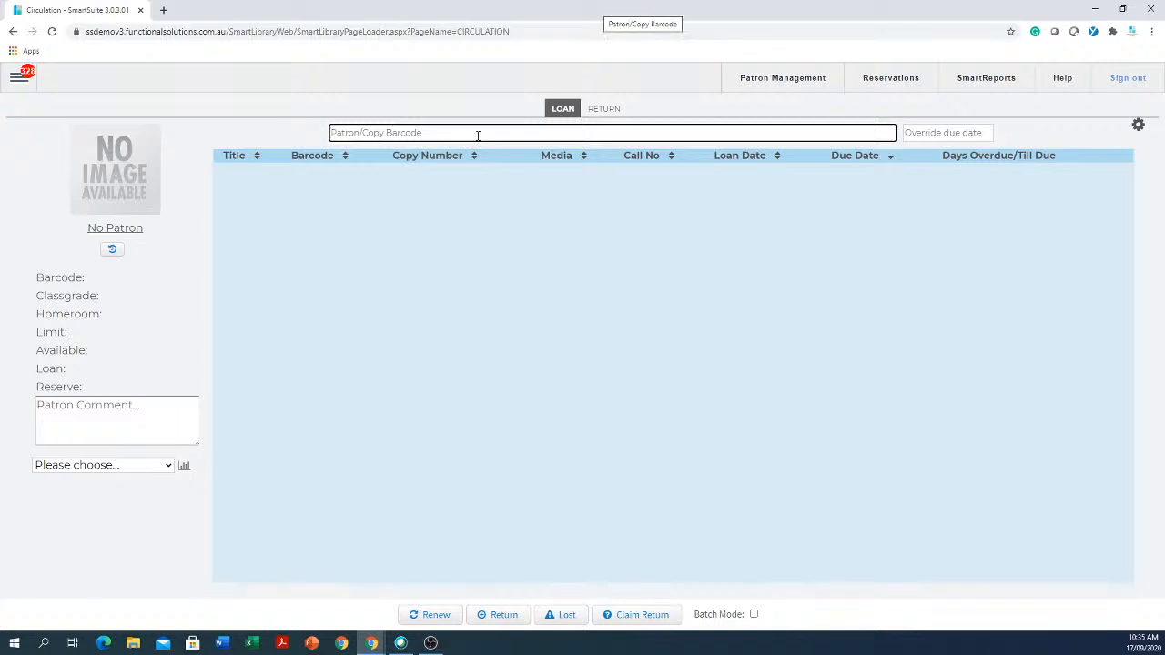
pyautogui.write('smith')
pyautogui.press('Return')
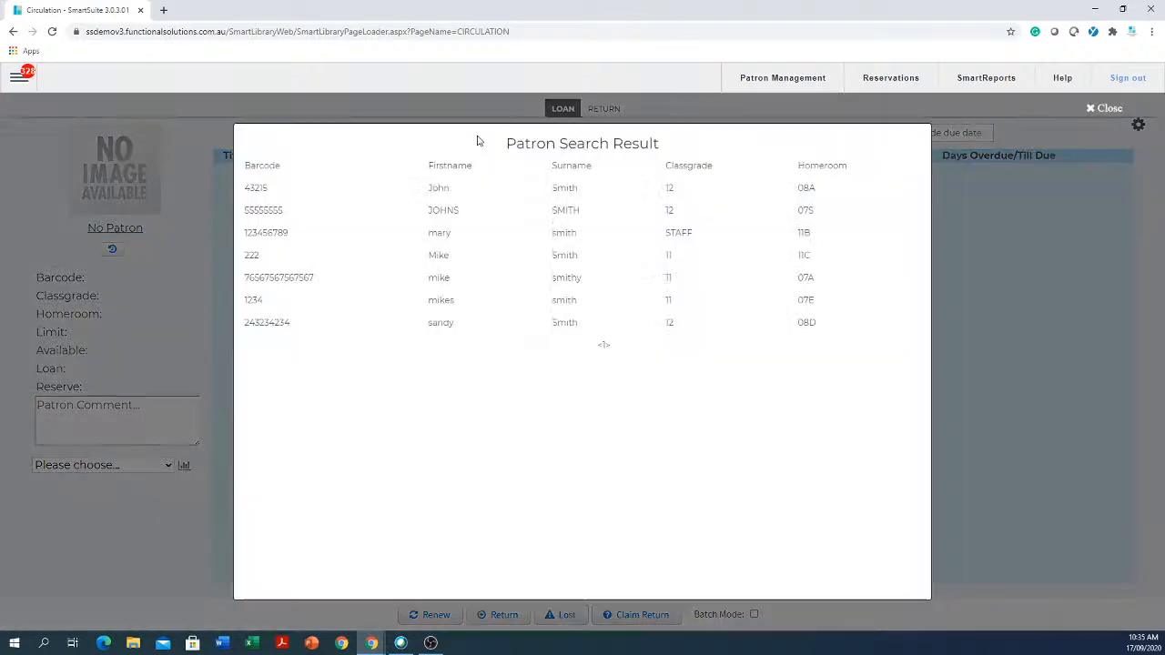
pyautogui.click(587, 217)
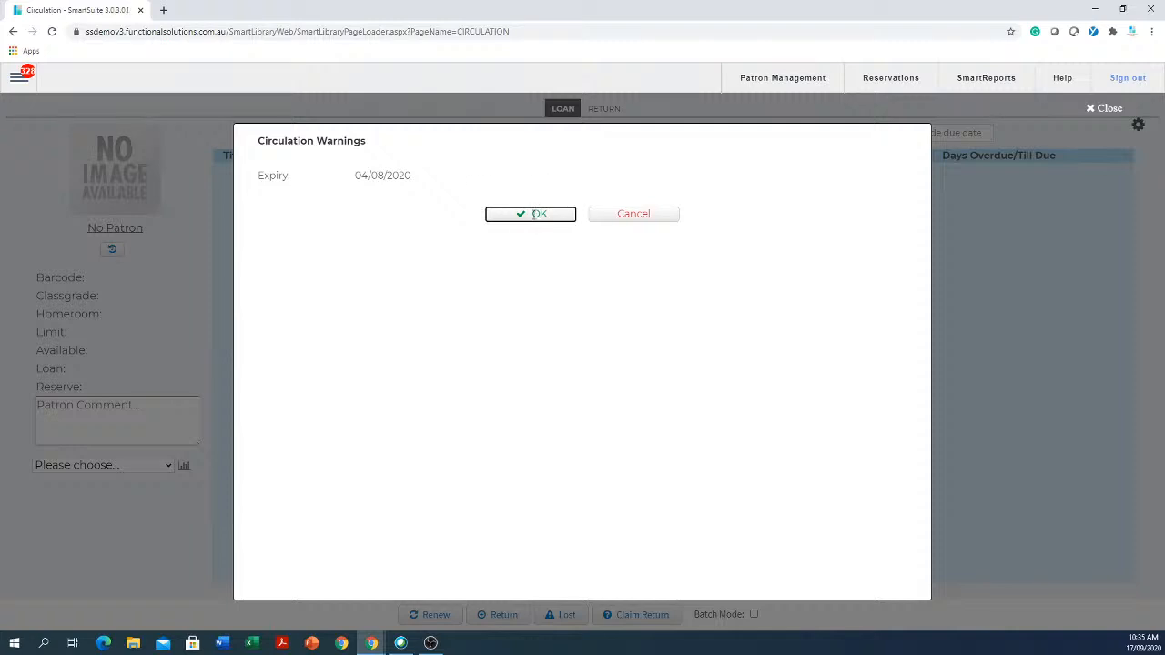
pyautogui.click(534, 215)
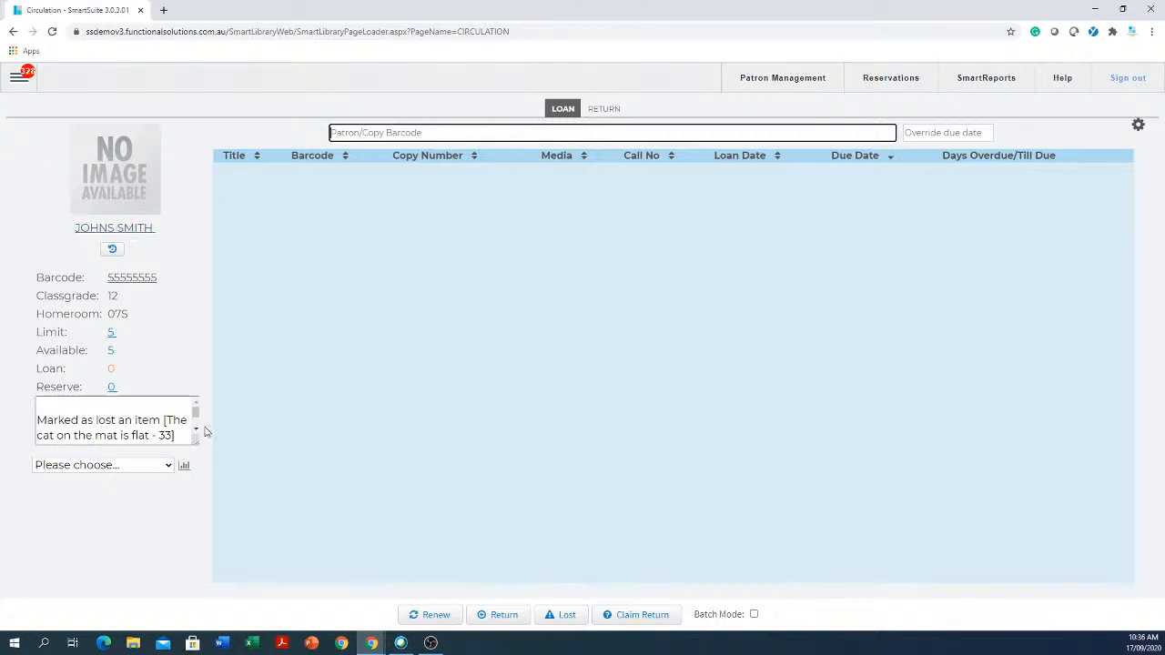
# - Load a different patron from an 's' search, acknowledging the expiry warning
pyautogui.write('s')
pyautogui.press('Return')
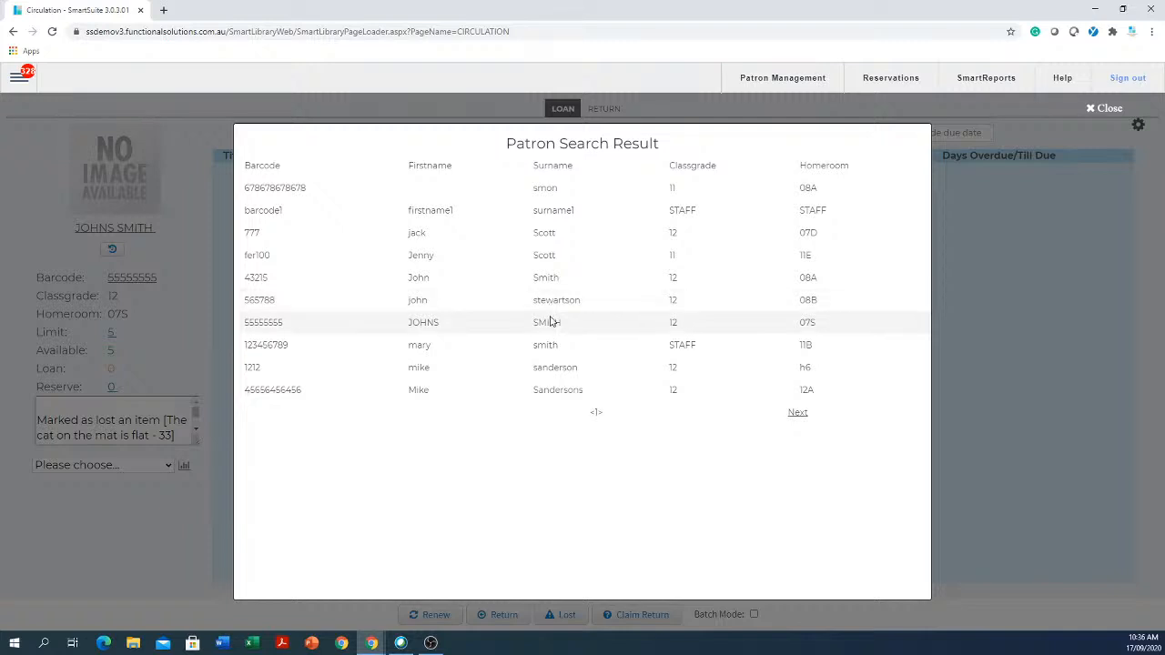
pyautogui.click(550, 322)
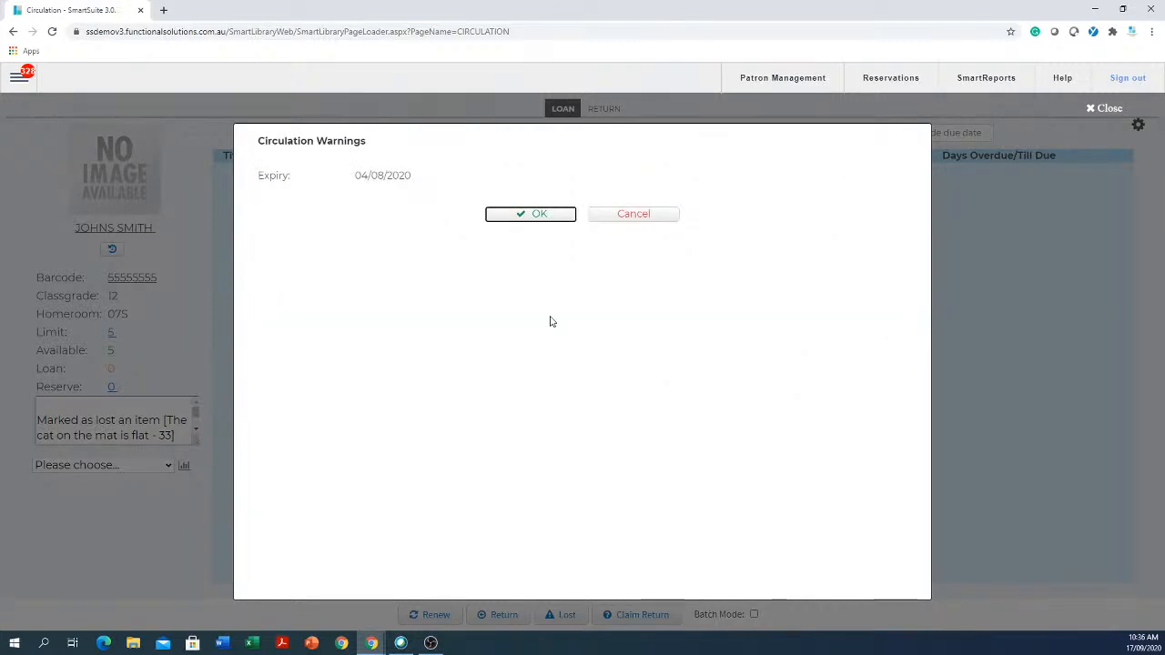
pyautogui.click(513, 220)
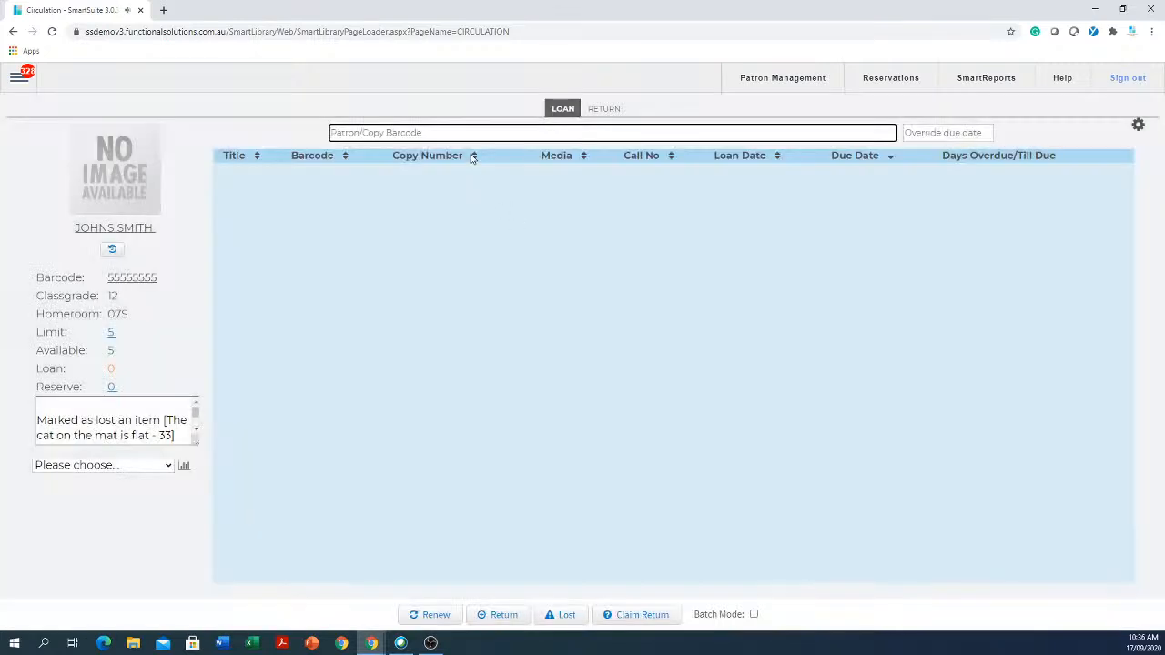
# - Search 'smith' and load the first patron, a year-12 student from homeroom 08A
pyautogui.write('s')
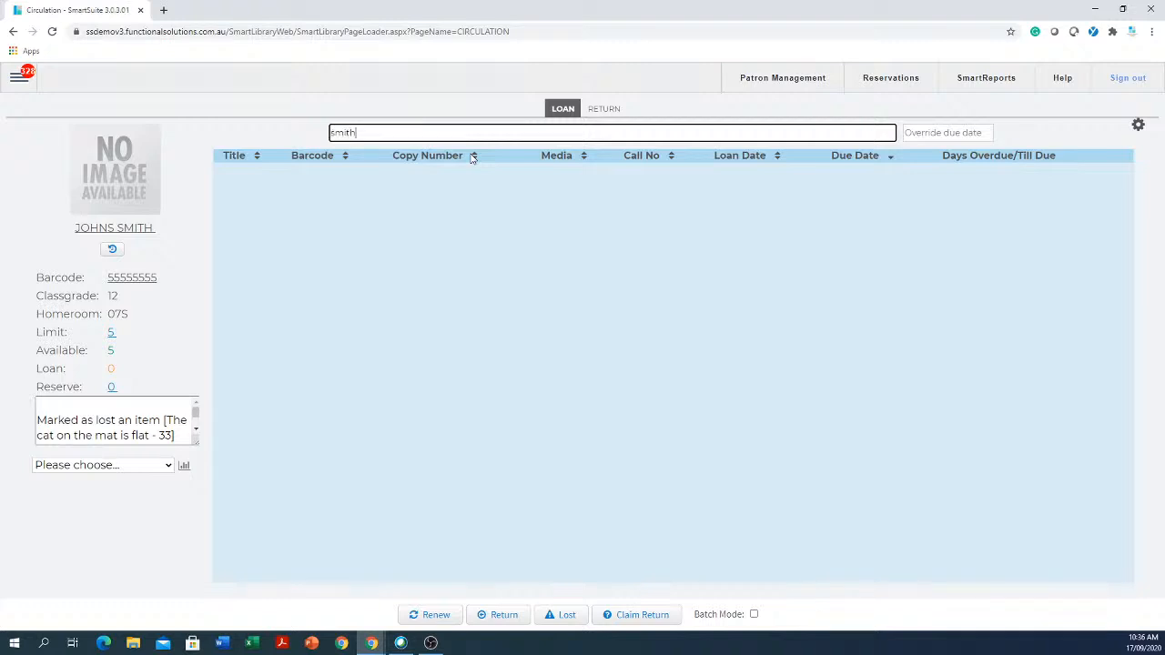
pyautogui.write('mith')
pyautogui.press('Return')
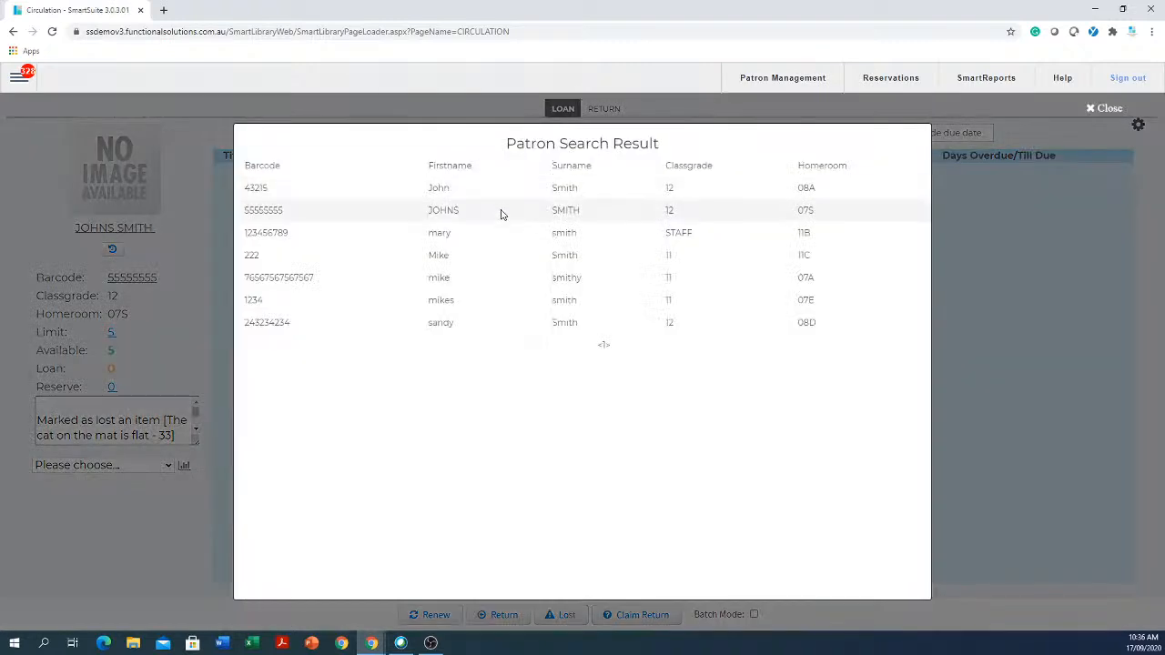
pyautogui.click(570, 188)
pyautogui.click(550, 216)
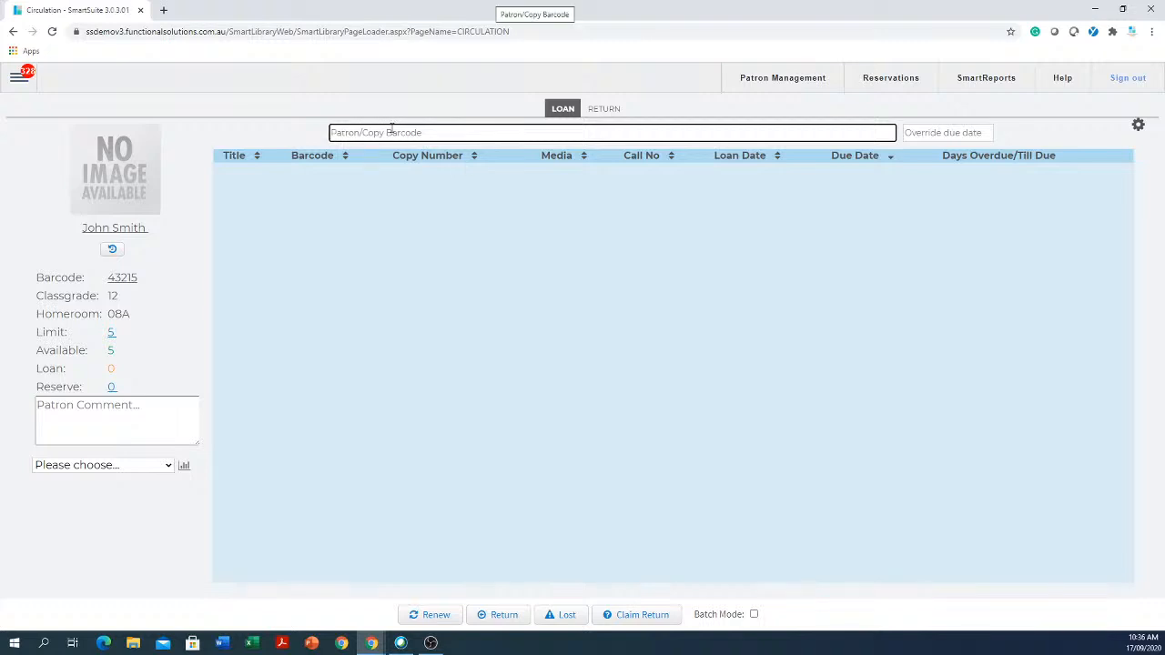
# - Issue barcodes 11 (Matthew Flinders' cat) and 22 (Cats guide), confirming each warning
pyautogui.write('11')
pyautogui.press('Return')
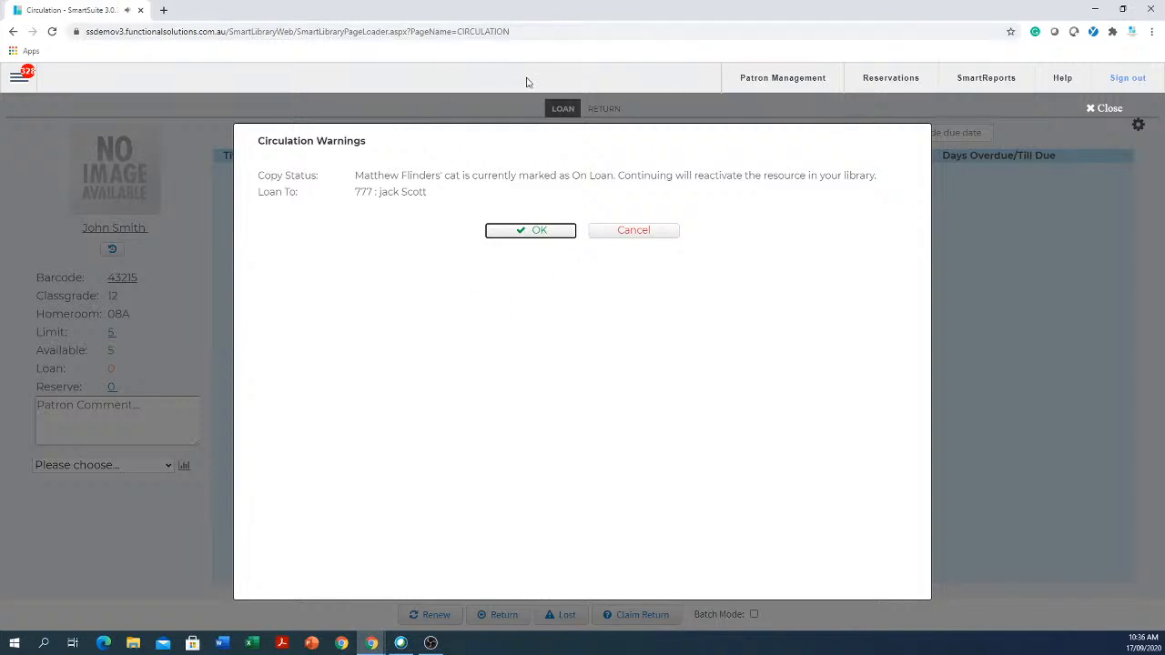
pyautogui.click(537, 230)
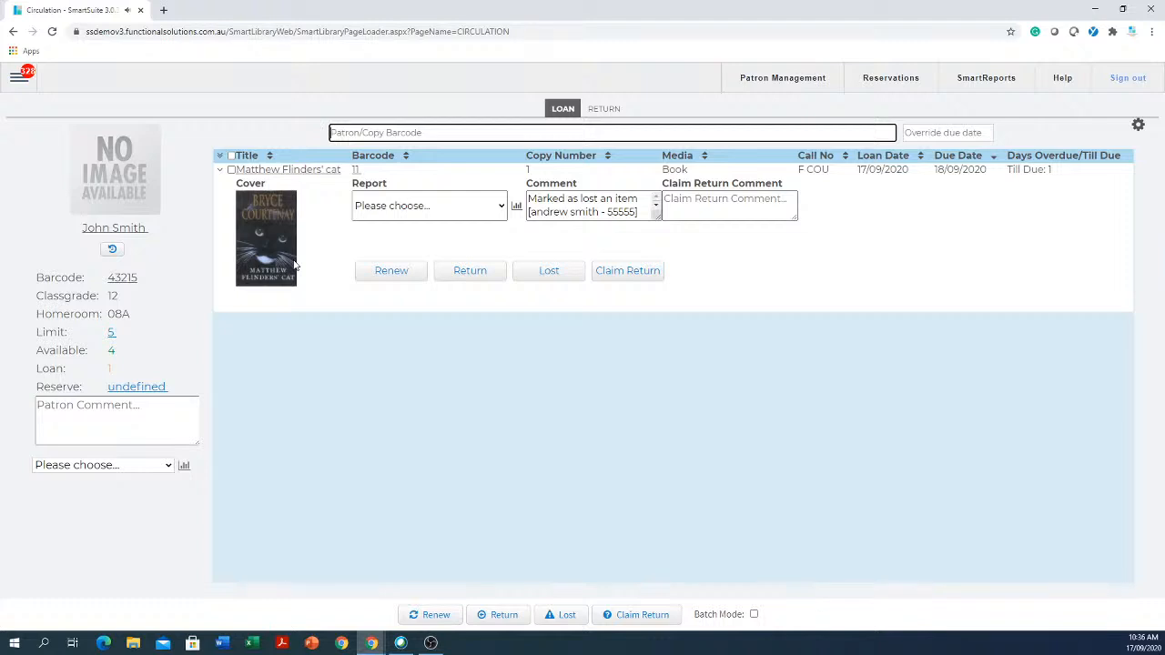
pyautogui.write('22')
pyautogui.press('Return')
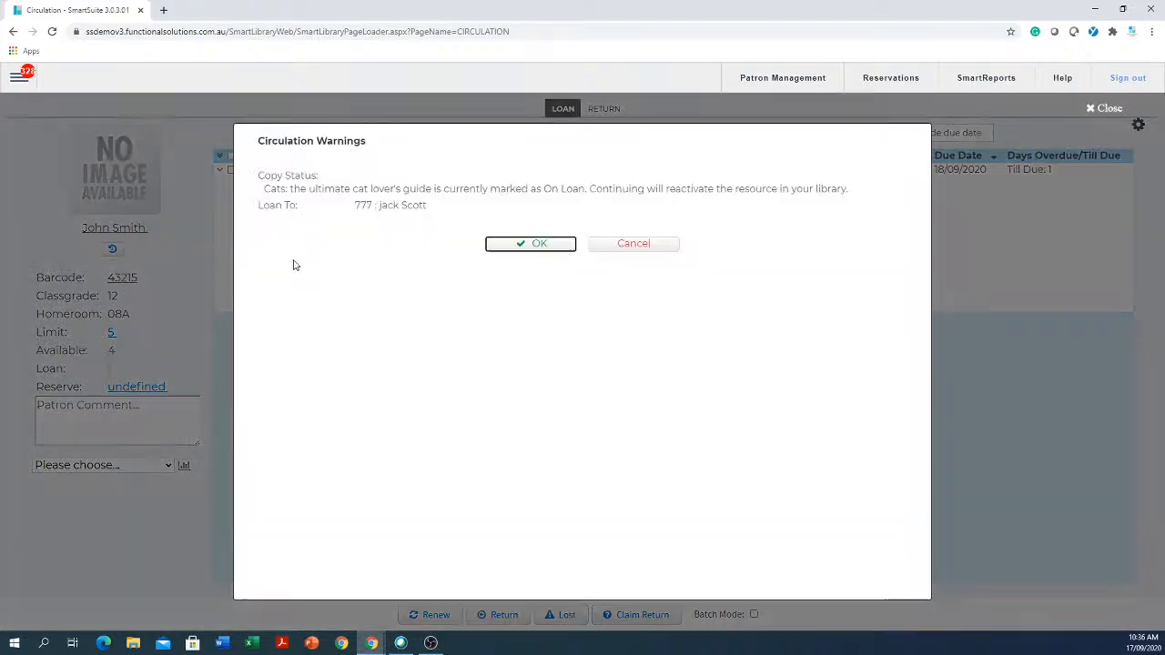
pyautogui.click(524, 244)
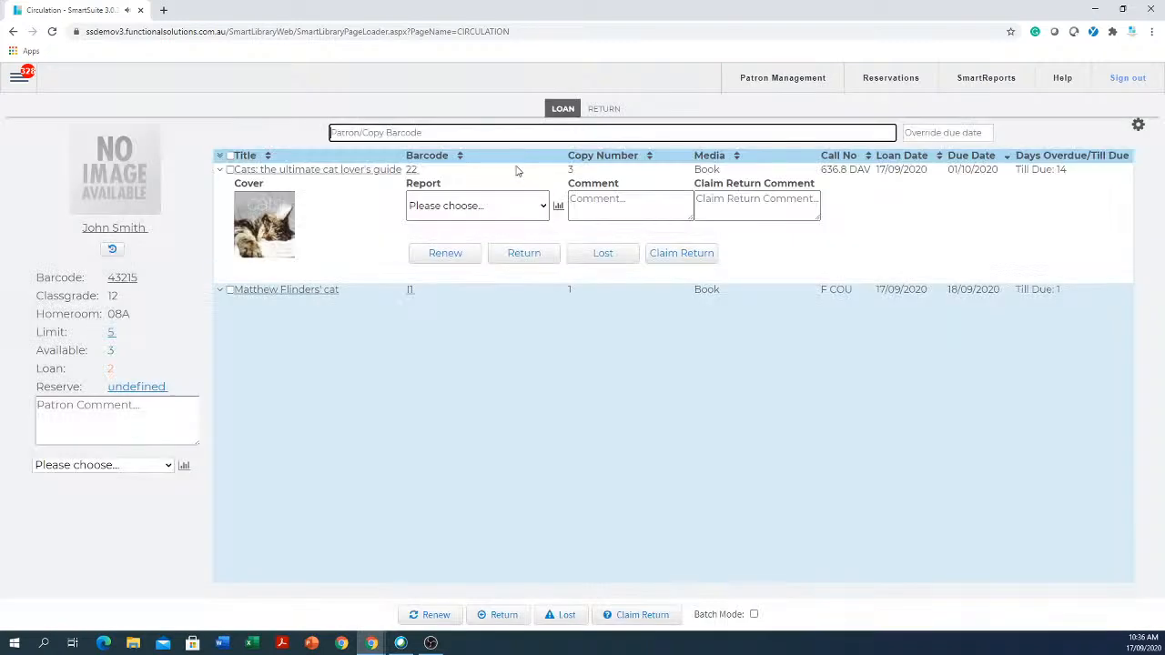
# - Search for the next patron, trying 'jo' and then 'jack'
pyautogui.write('jock')
pyautogui.press('Return')
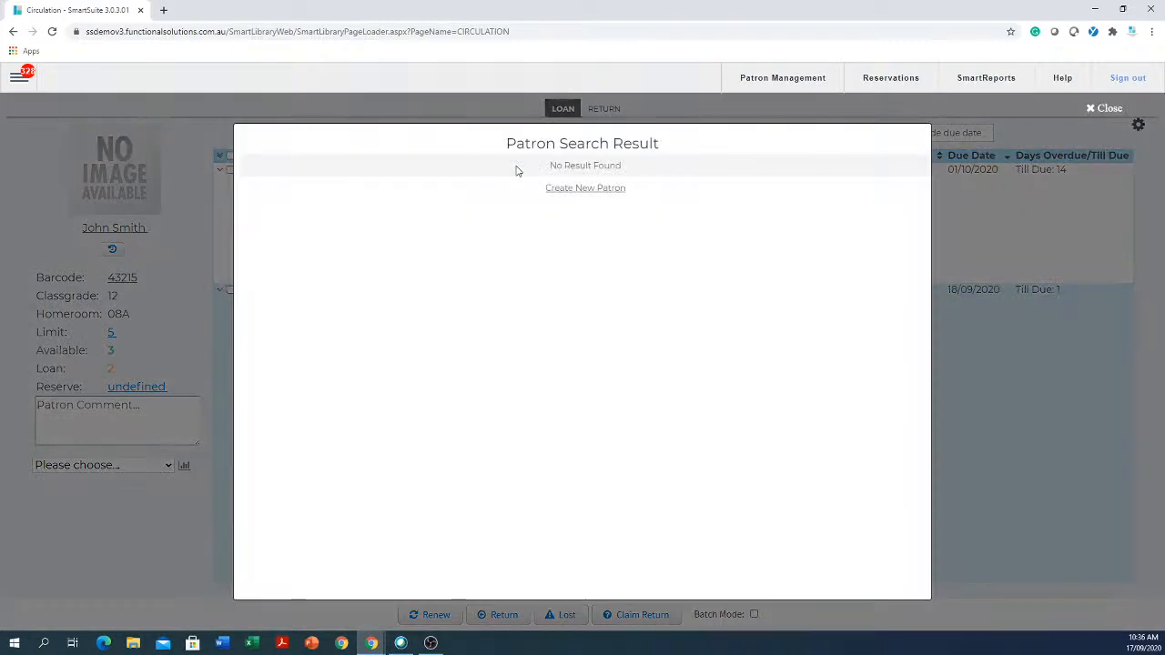
pyautogui.click(1095, 109)
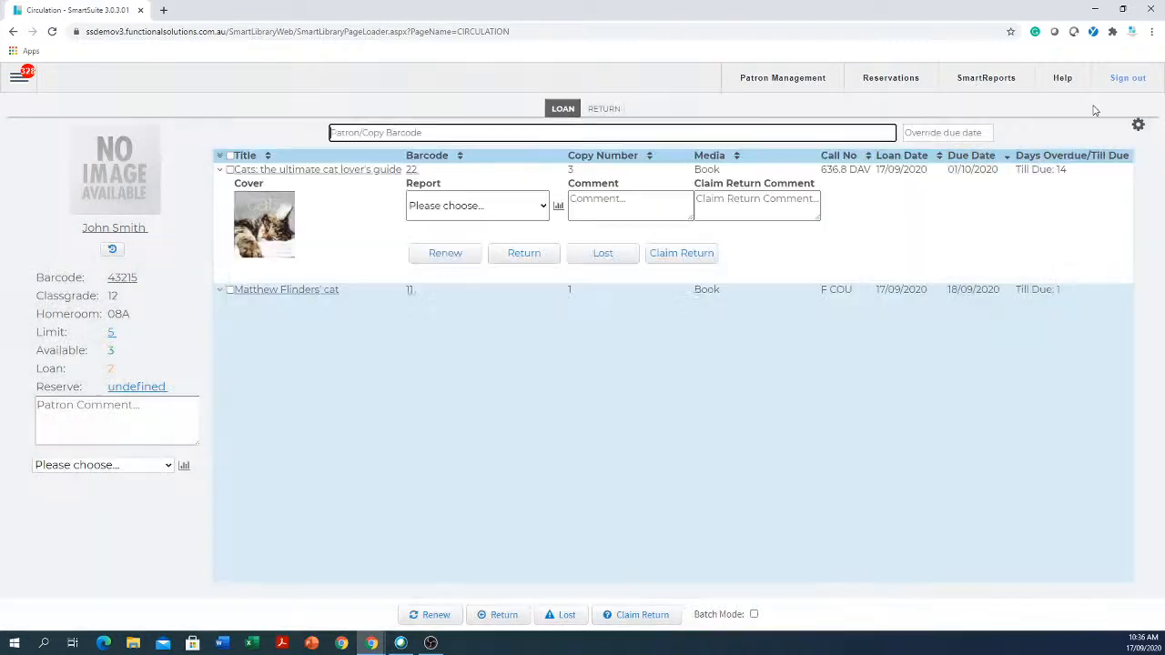
pyautogui.write('jack')
pyautogui.press('Return')
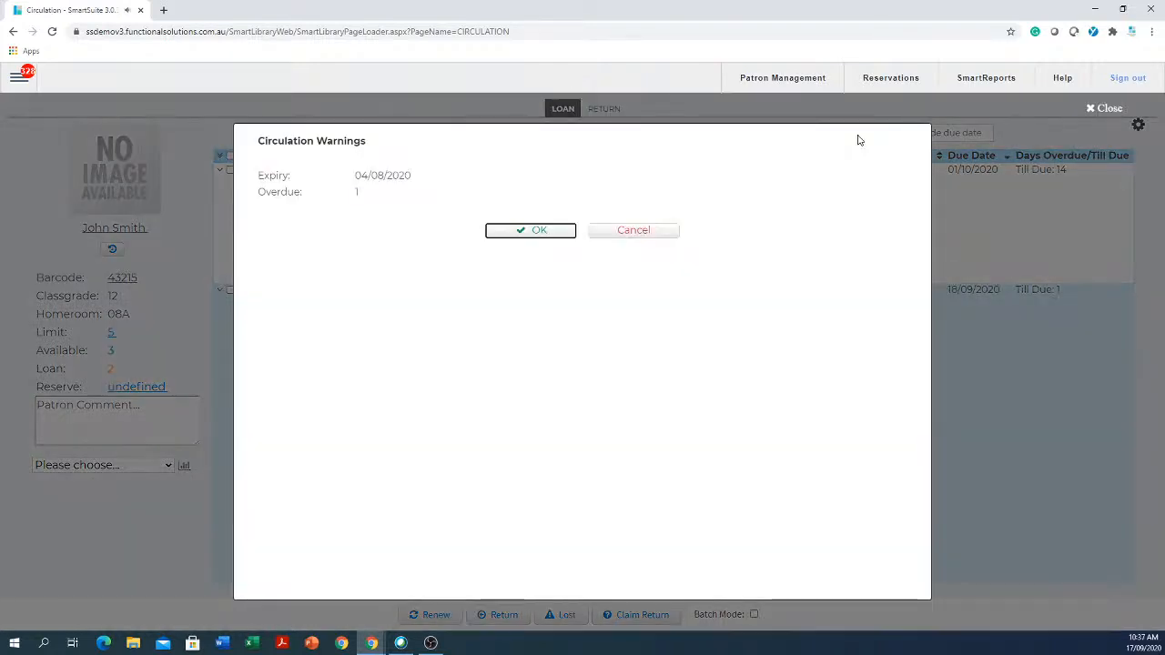
# - Acknowledge the patron warning, issue Cat's eye and Teacher's pet via barcode 55, then collapse the details
pyautogui.click(537, 230)
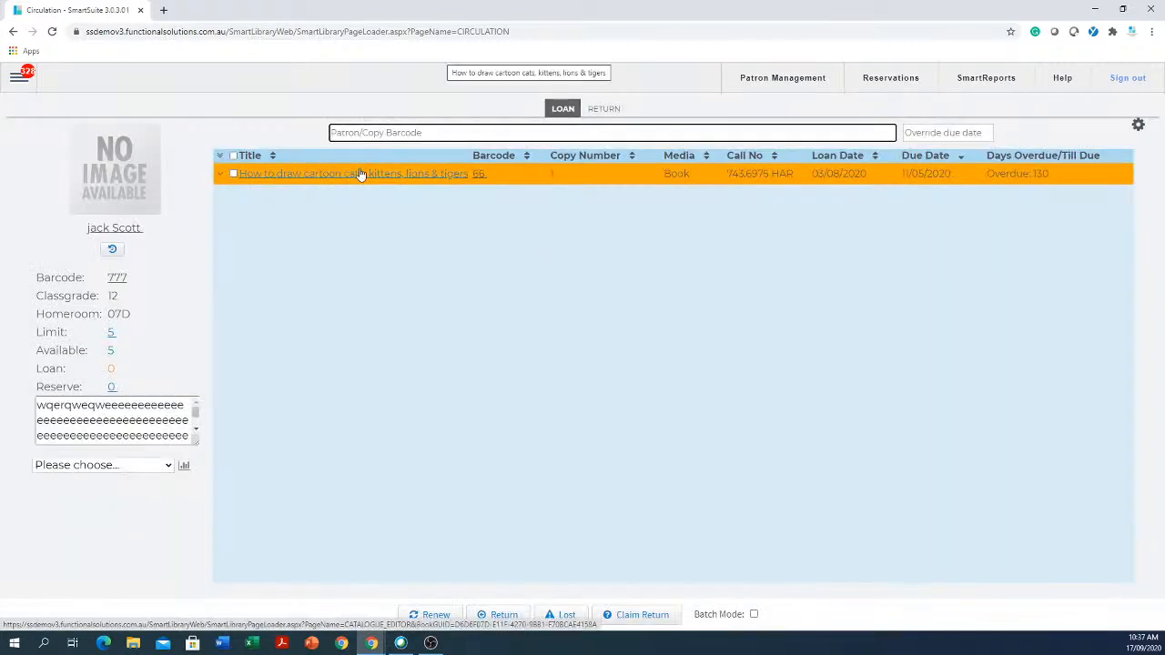
pyautogui.write('55')
pyautogui.press('Return')
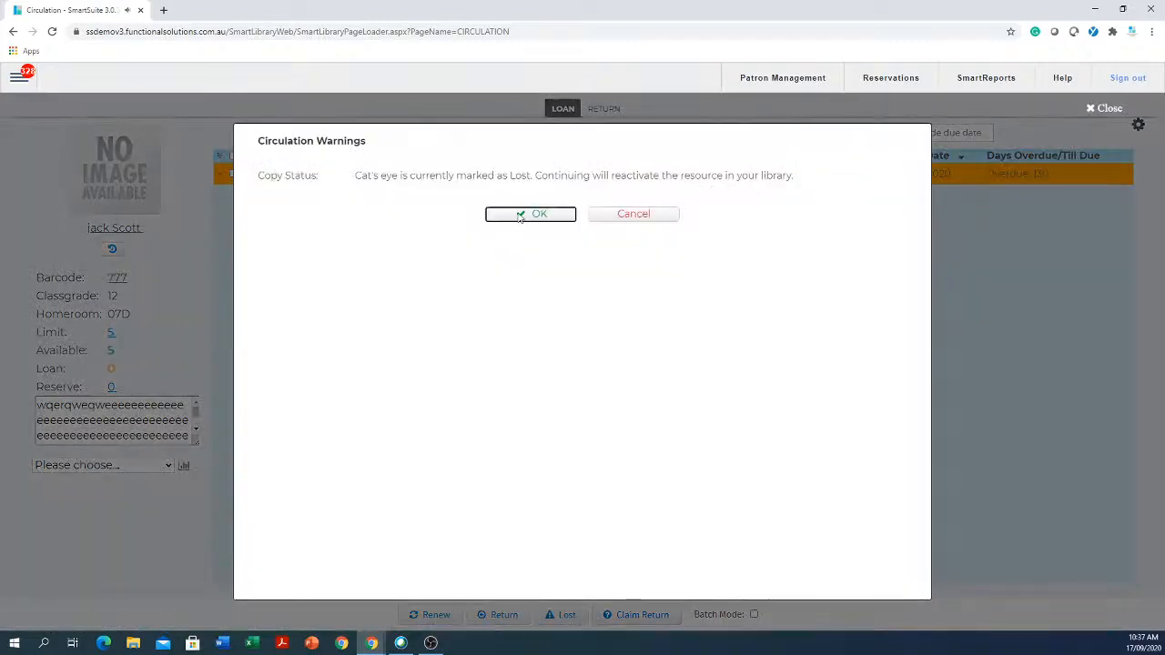
pyautogui.click(530, 214)
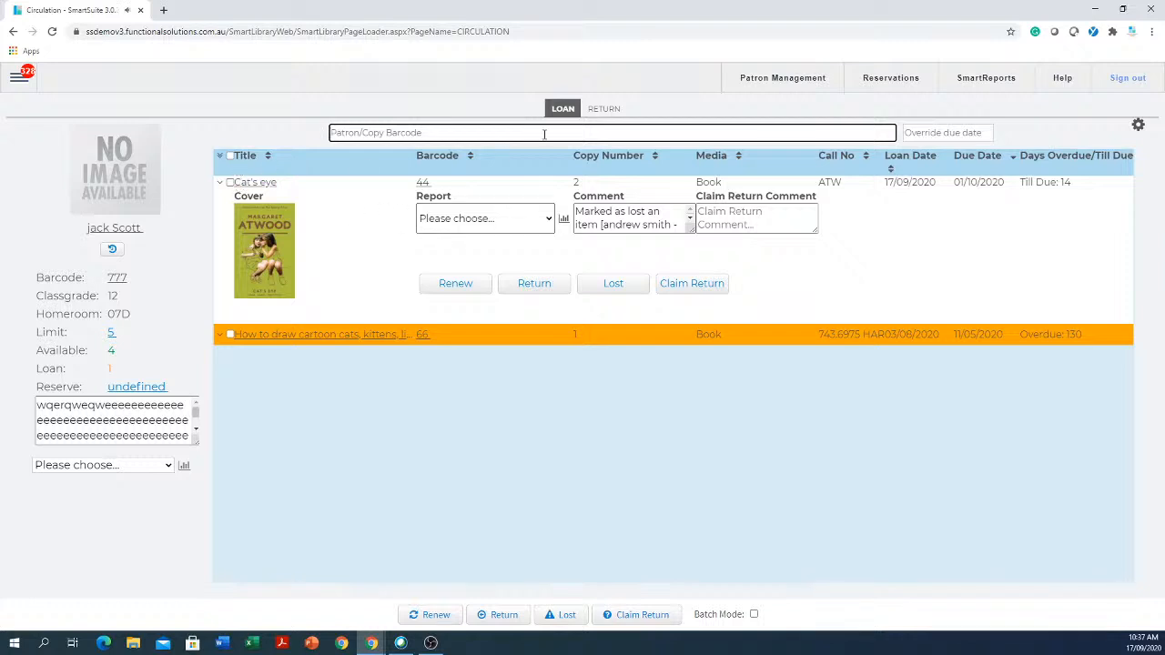
pyautogui.write('55')
pyautogui.press('Return')
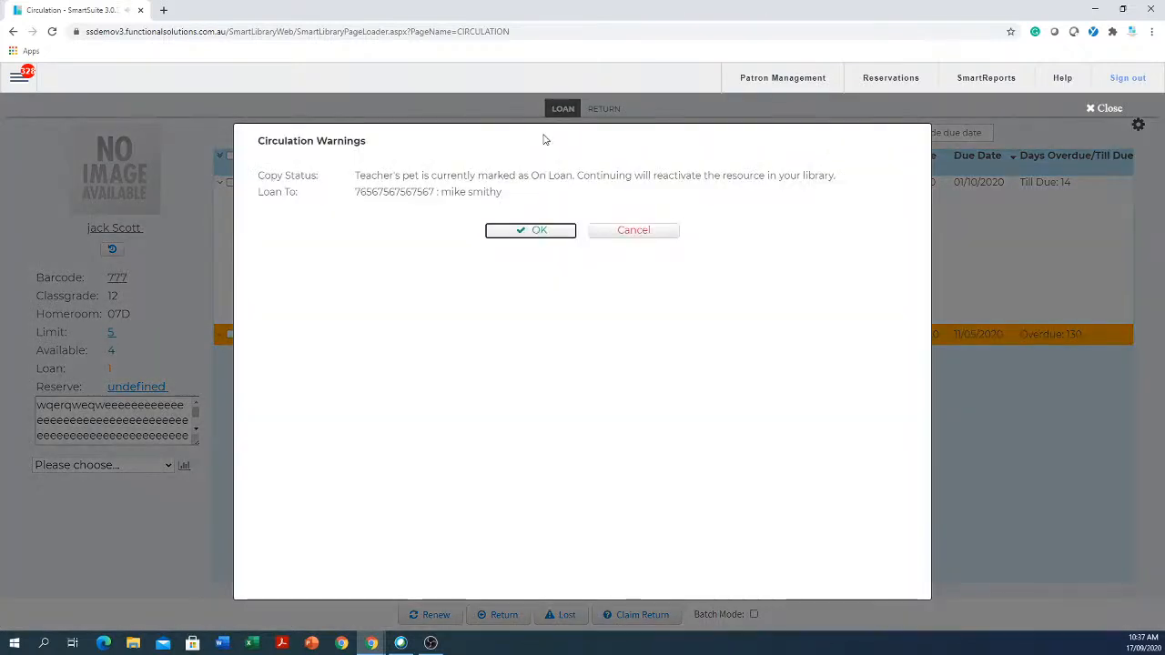
pyautogui.click(537, 229)
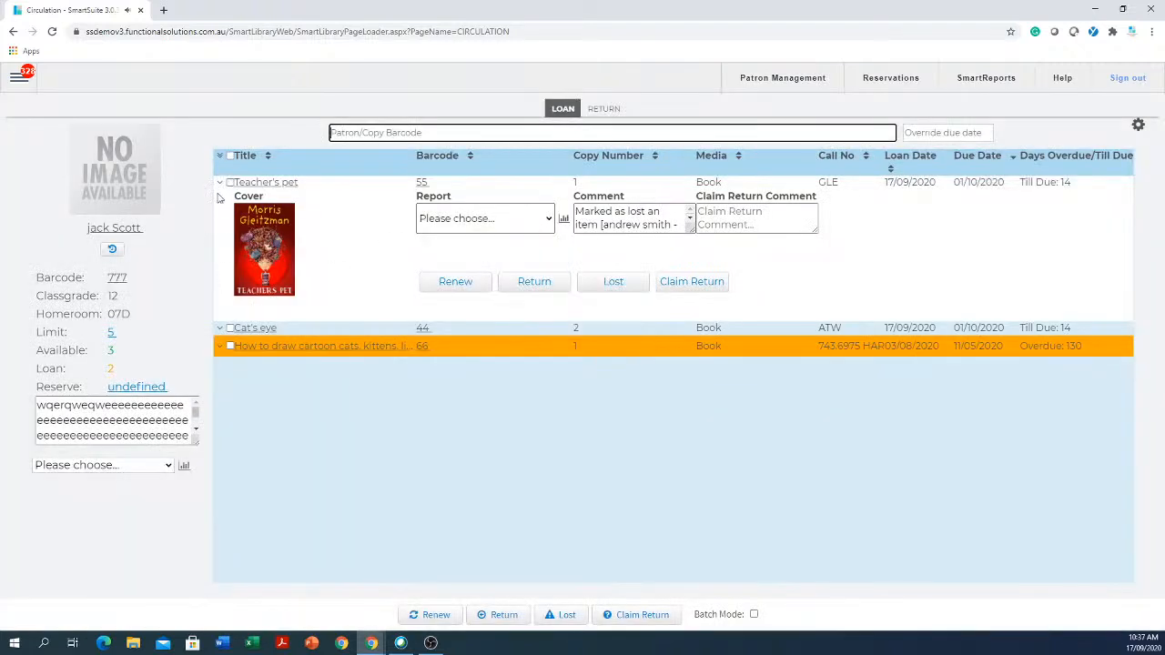
pyautogui.click(219, 183)
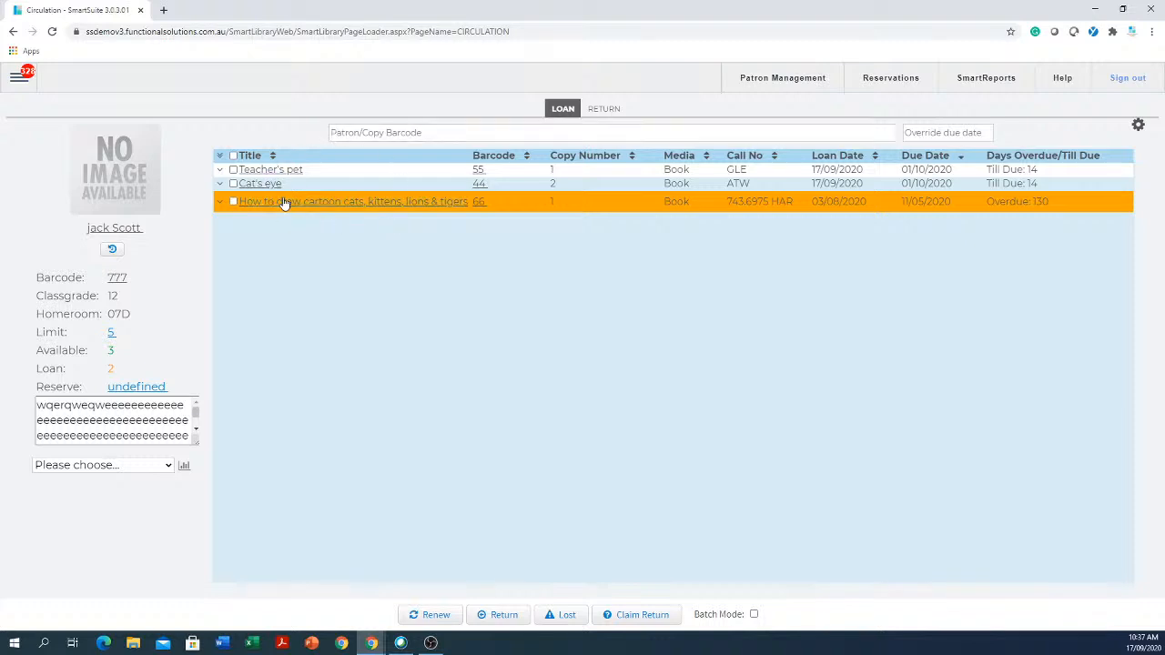
# - Renew Teacher's pet with an override due date of 14/09/2020
pyautogui.click(396, 133)
pyautogui.click(234, 171)
pyautogui.click(945, 134)
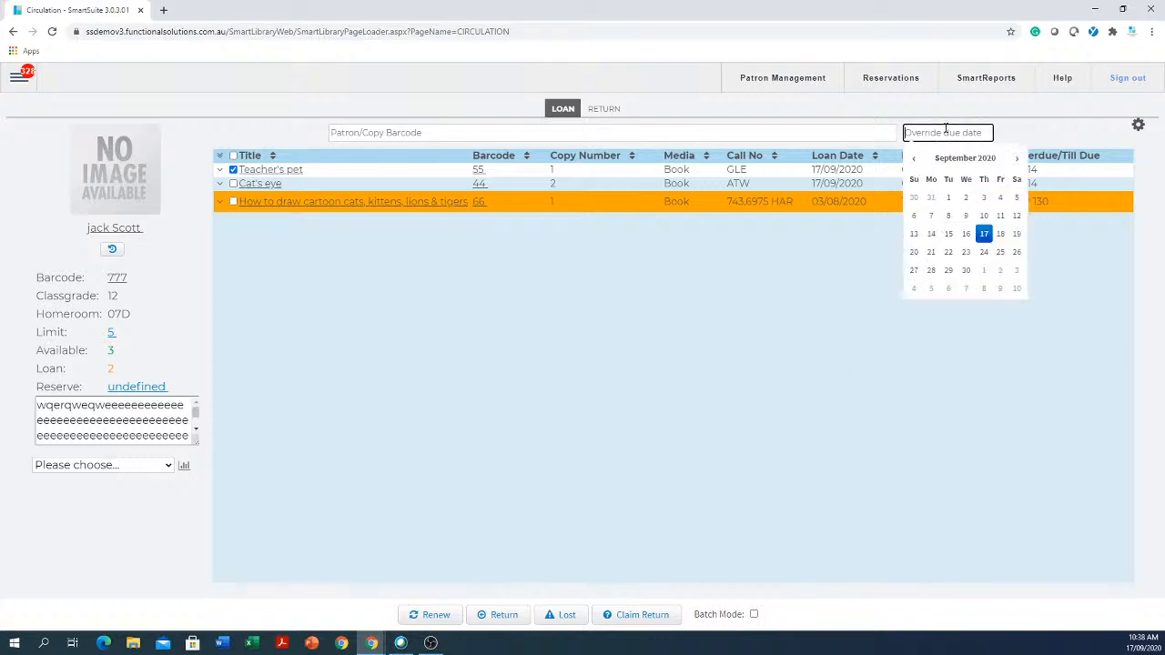
pyautogui.click(931, 236)
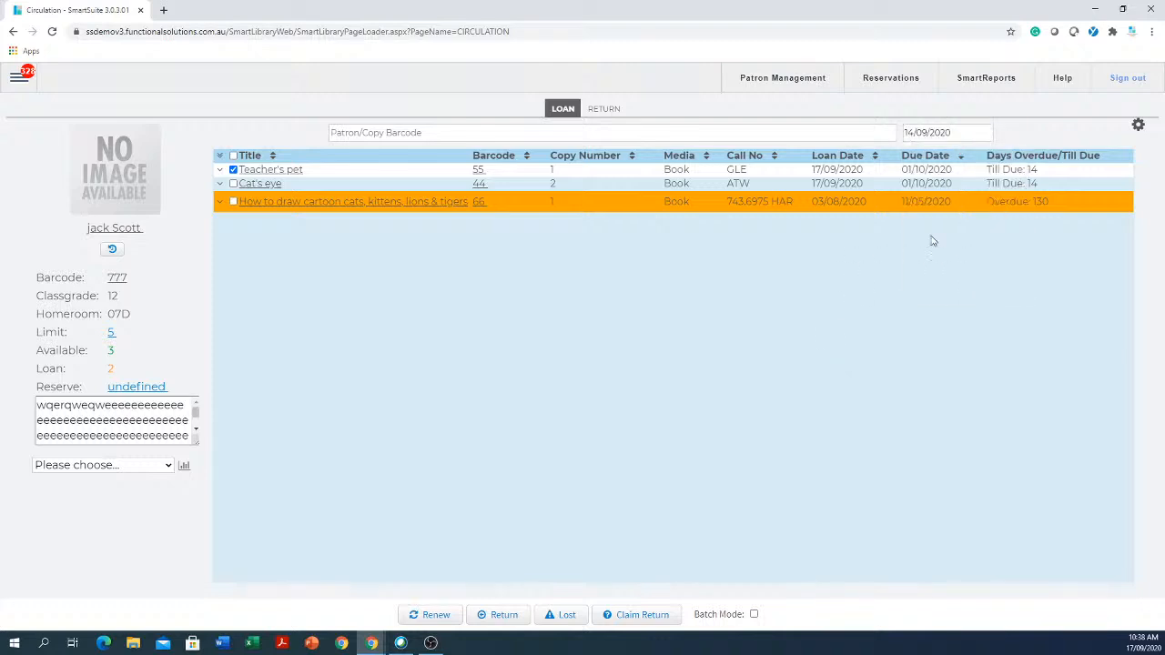
pyautogui.click(437, 615)
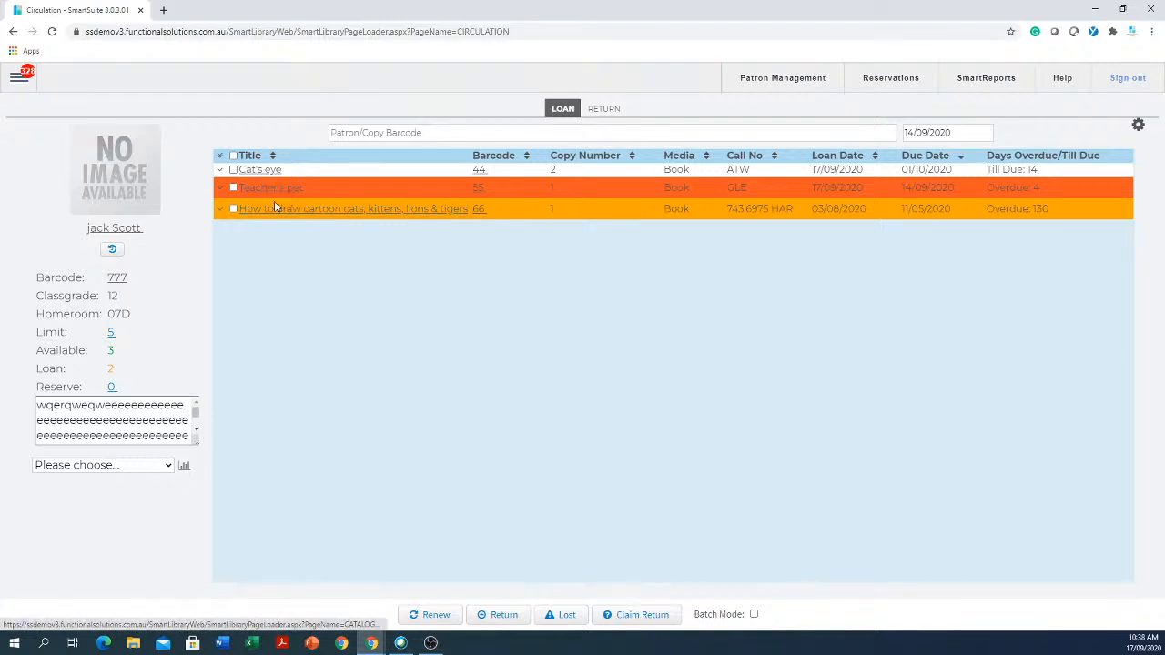
pyautogui.click(233, 170)
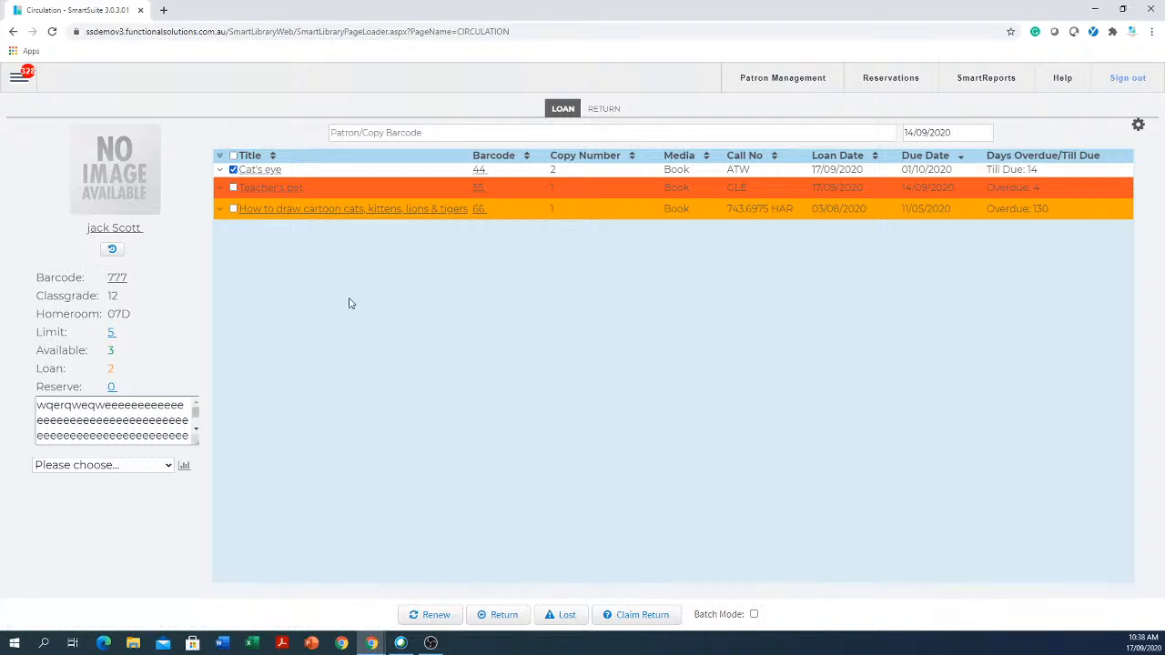
pyautogui.click(561, 617)
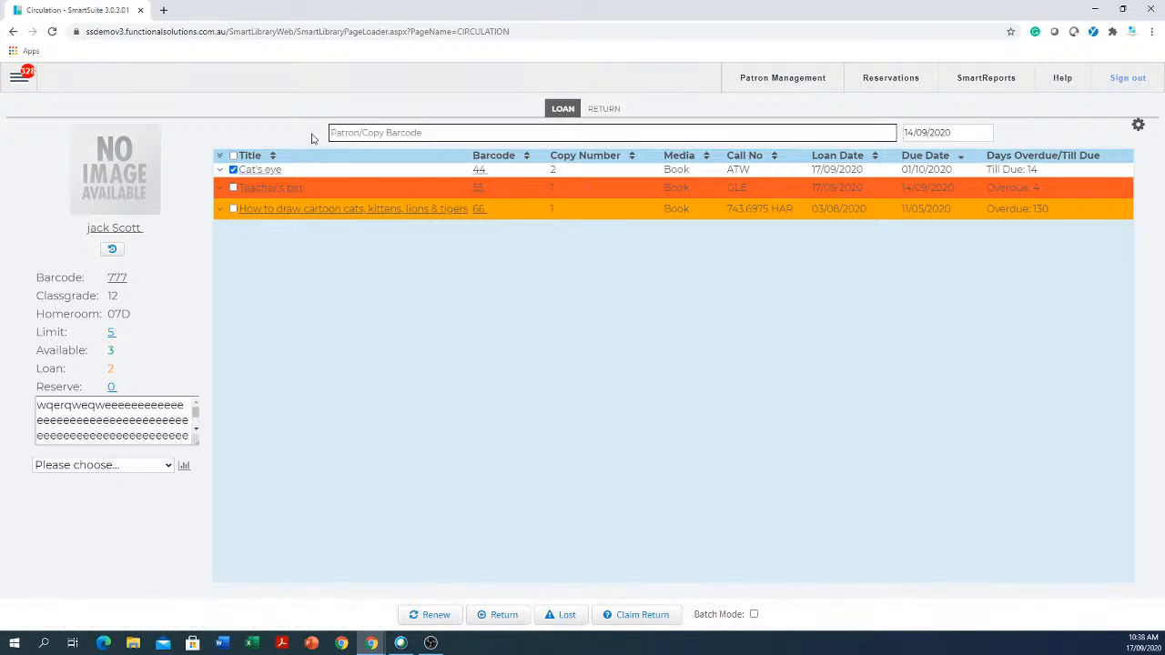
pyautogui.click(233, 170)
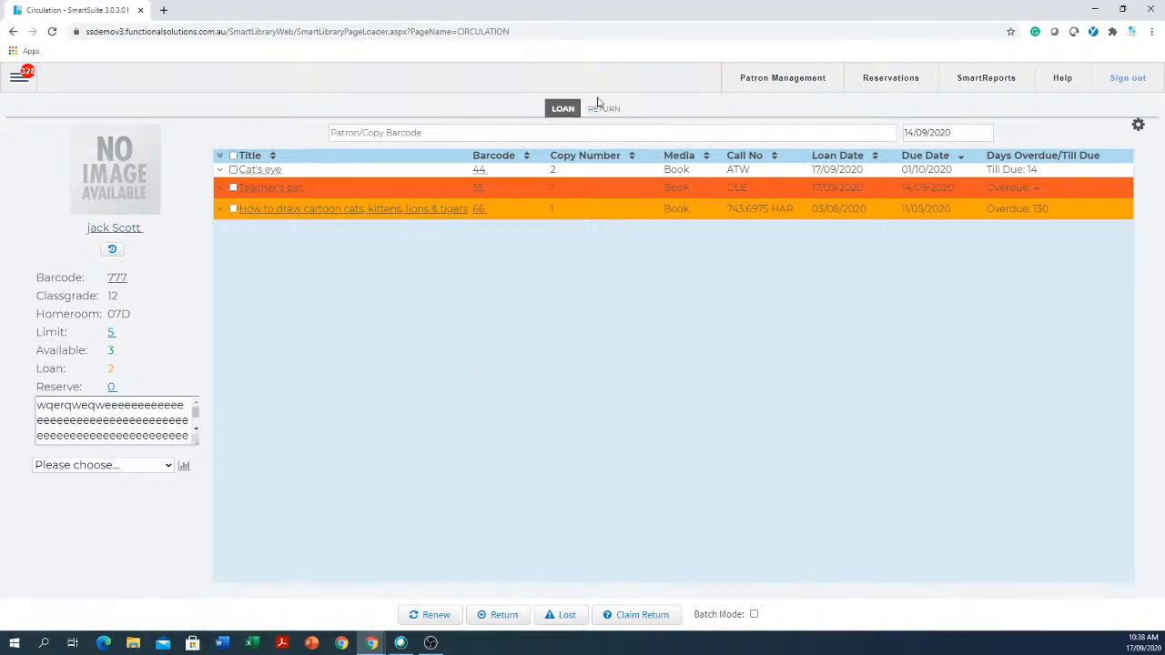
pyautogui.click(602, 109)
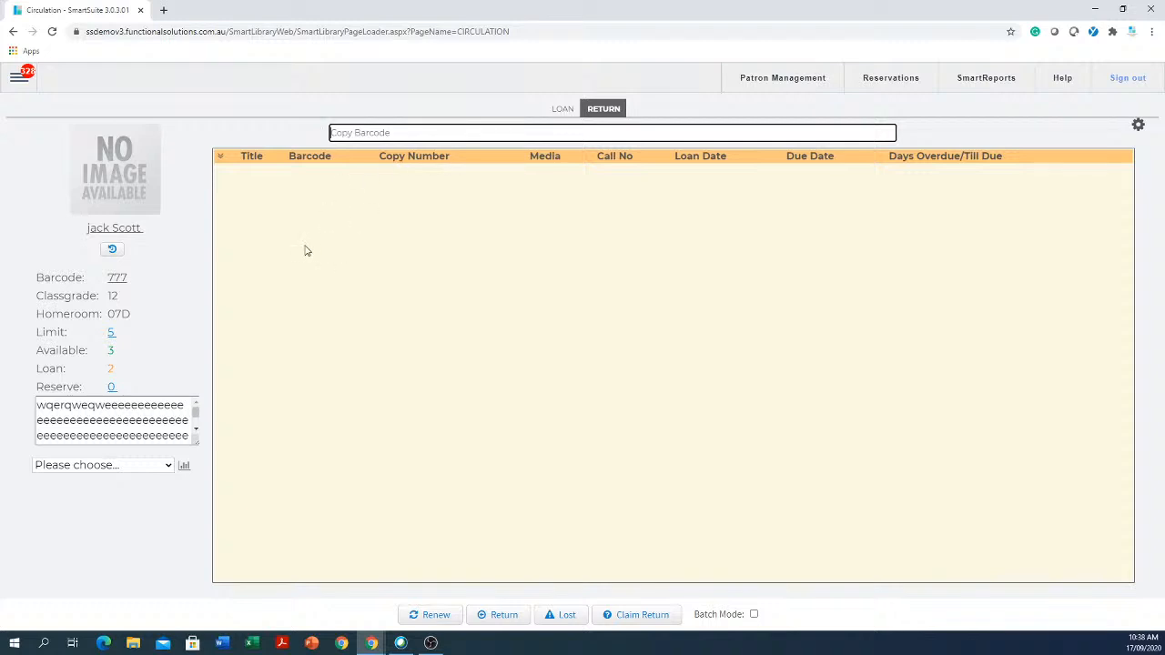
pyautogui.click(563, 110)
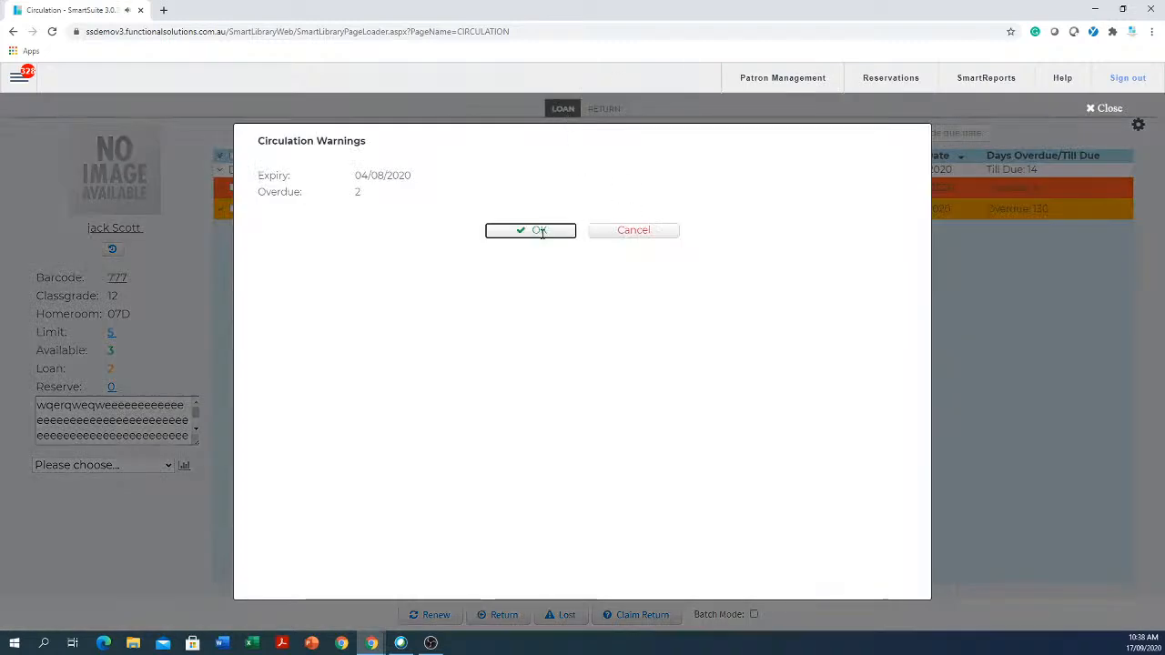
pyautogui.click(540, 231)
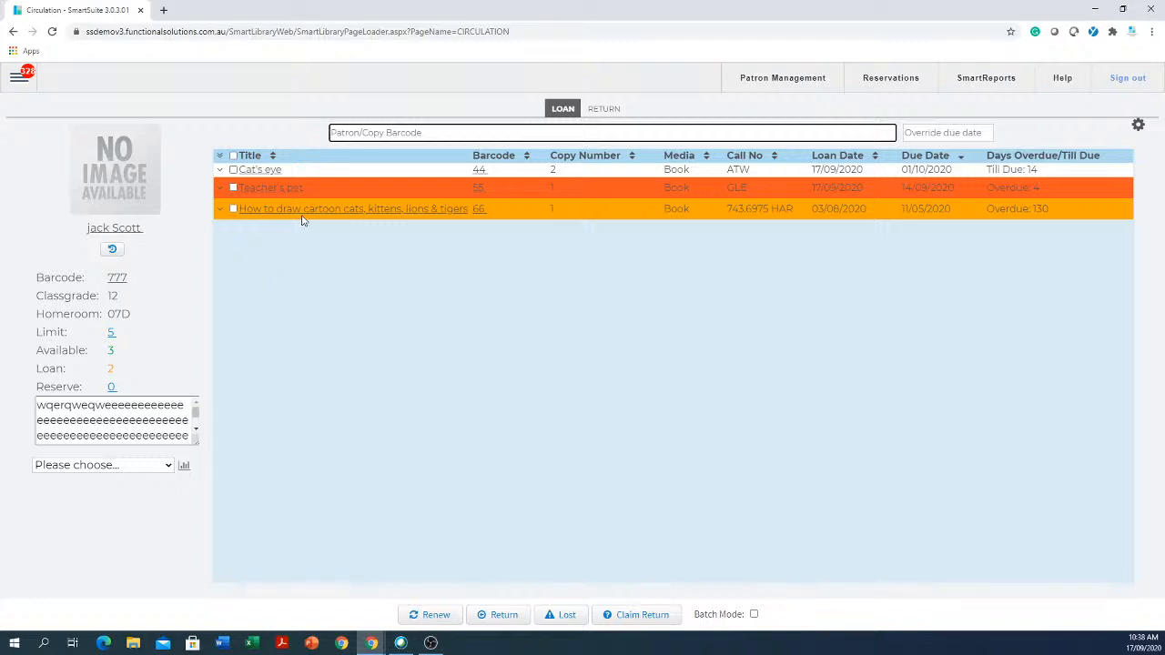
# - Refresh the patron and run the Overdue Items report showing the cartoon-drawing book and Teacher's pet
pyautogui.click(112, 251)
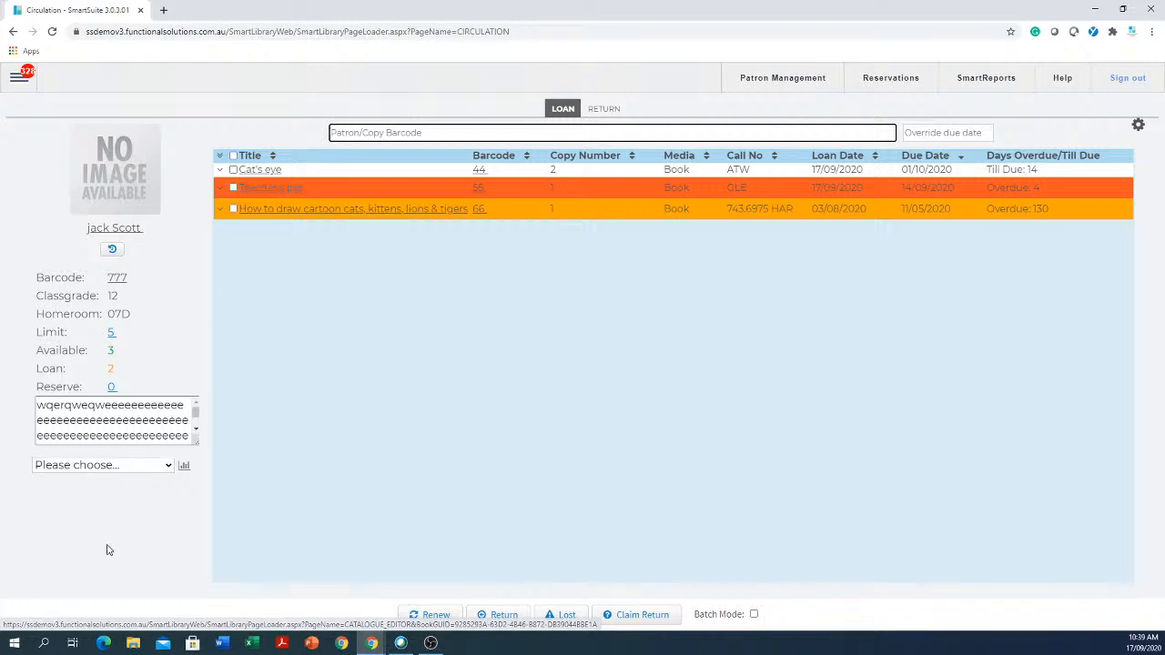
pyautogui.click(167, 467)
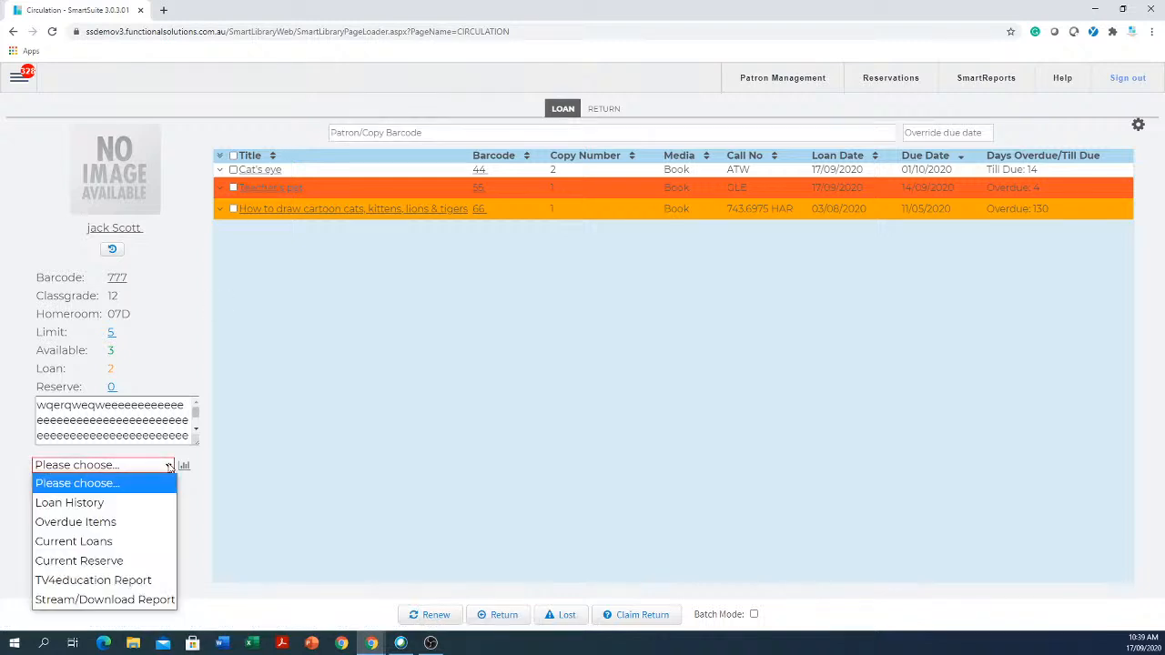
pyautogui.click(77, 524)
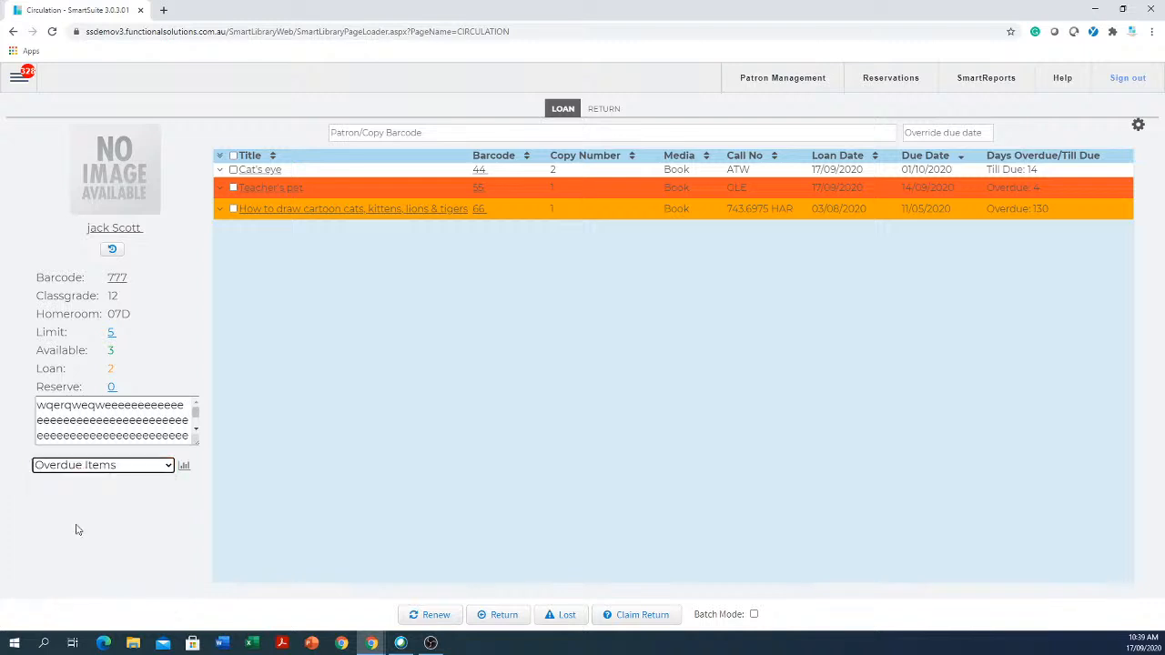
pyautogui.click(183, 467)
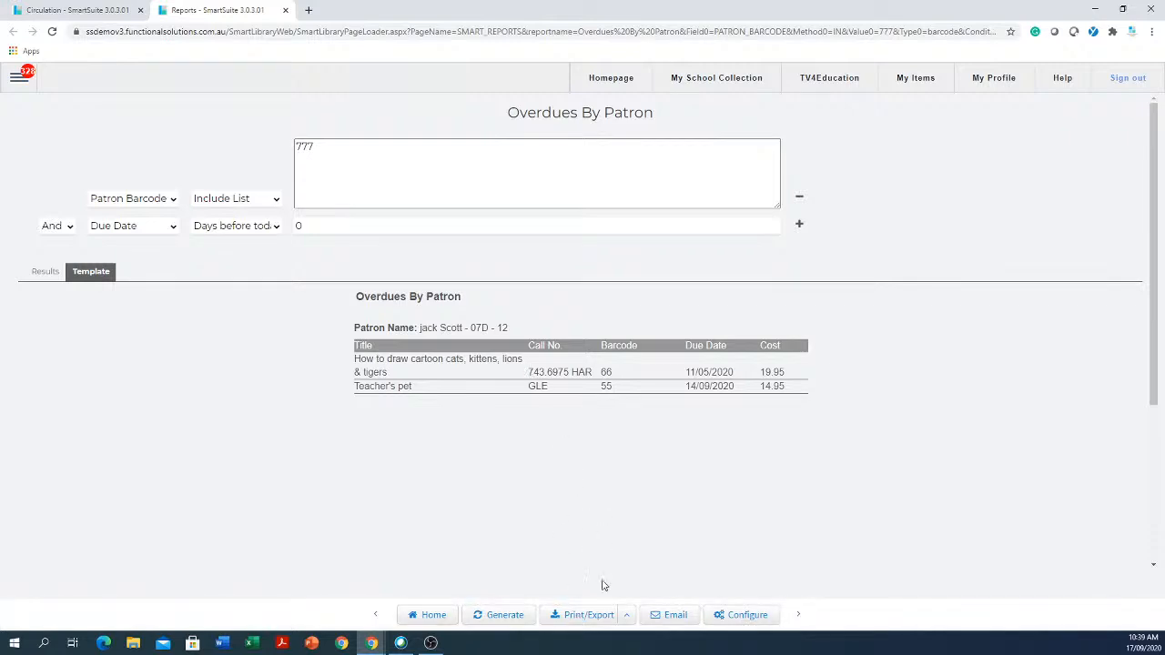
pyautogui.click(676, 618)
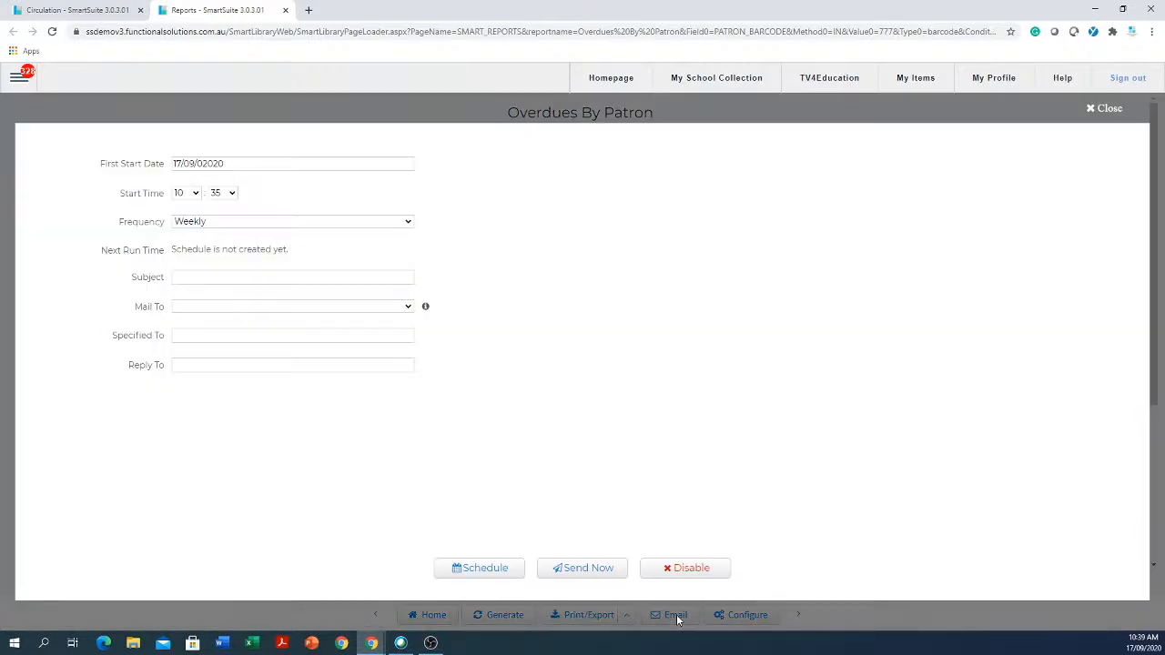
pyautogui.click(268, 280)
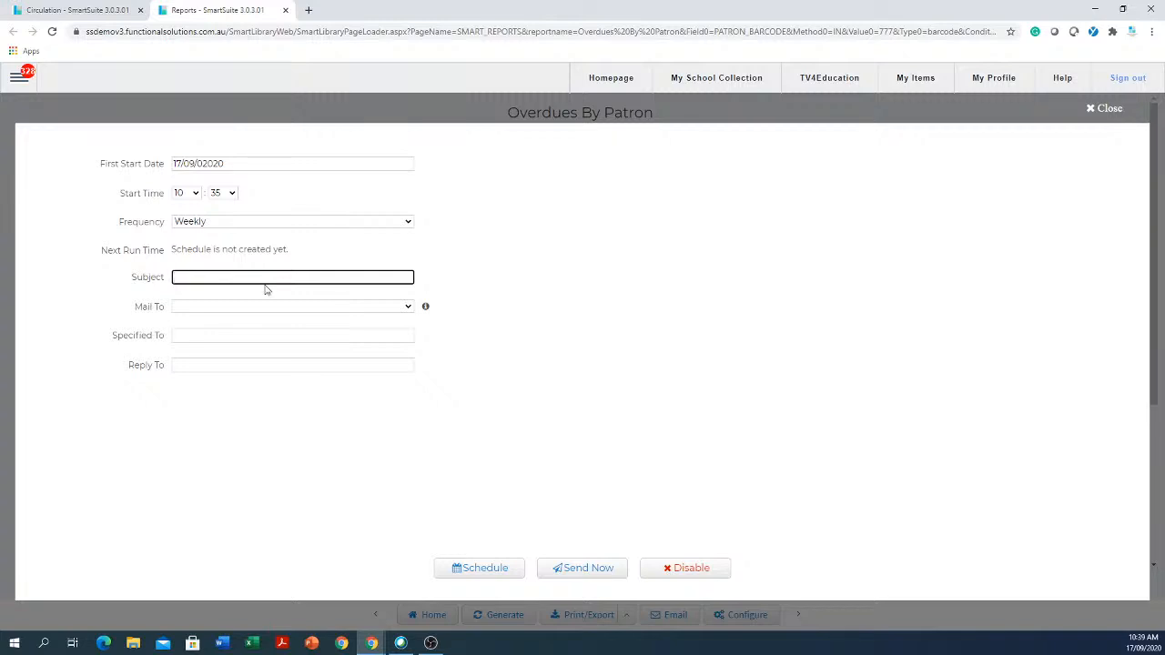
pyautogui.click(192, 335)
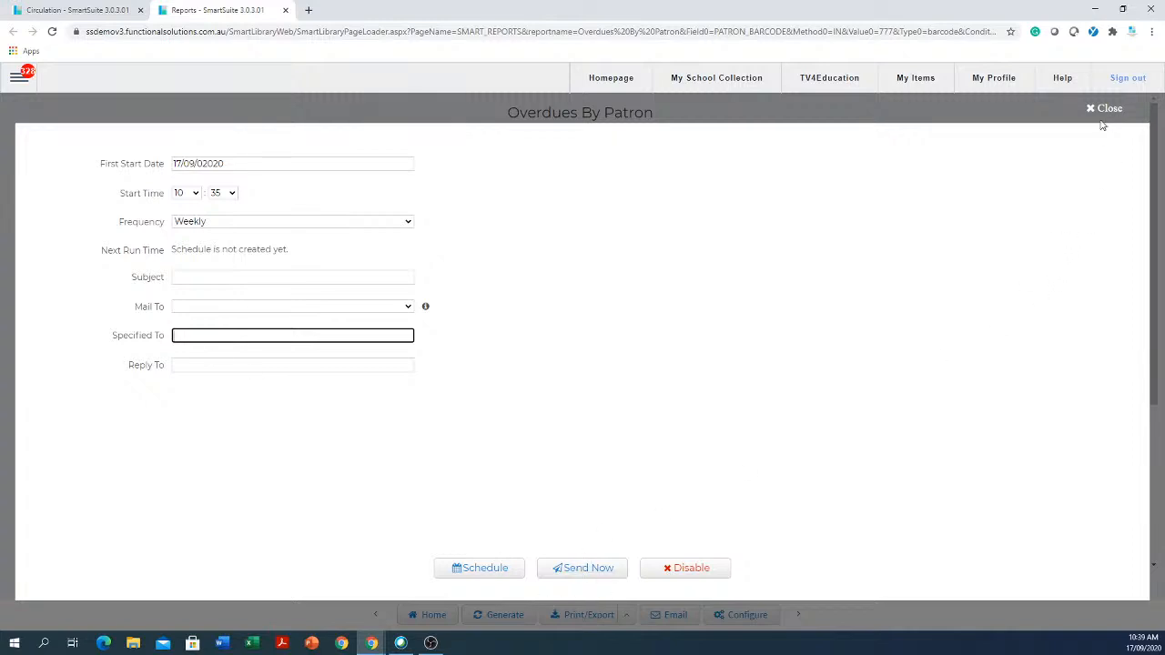
pyautogui.click(1105, 108)
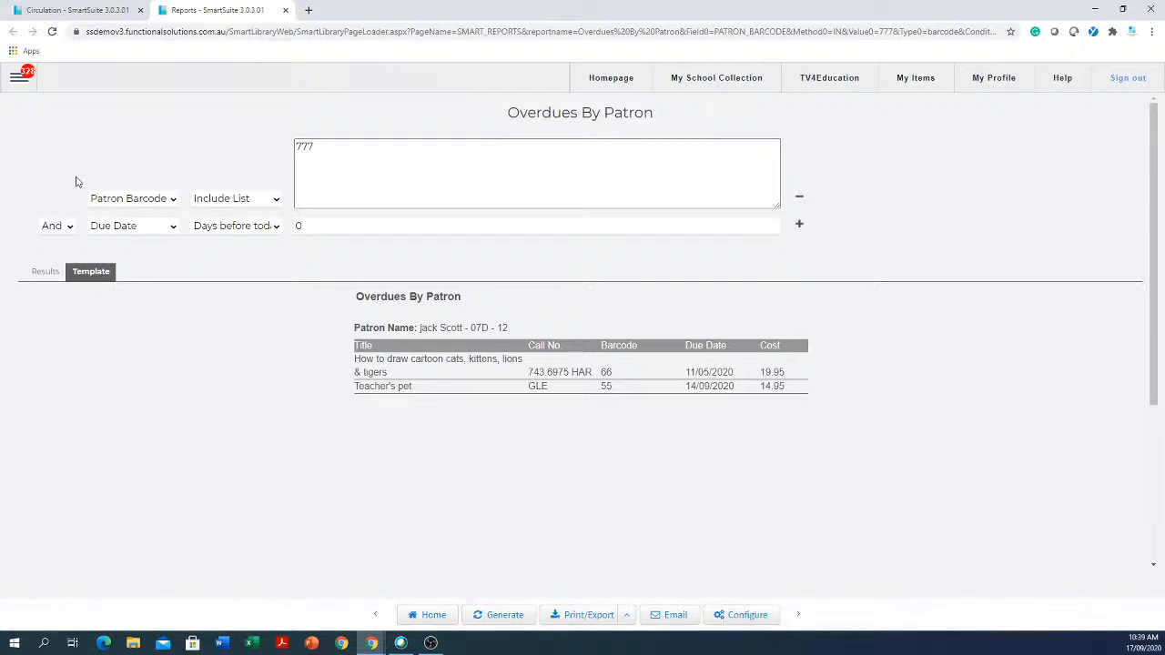
# - Go to Reports > Reports, expand OVERDUES and open Overdues By Classification
pyautogui.click(20, 80)
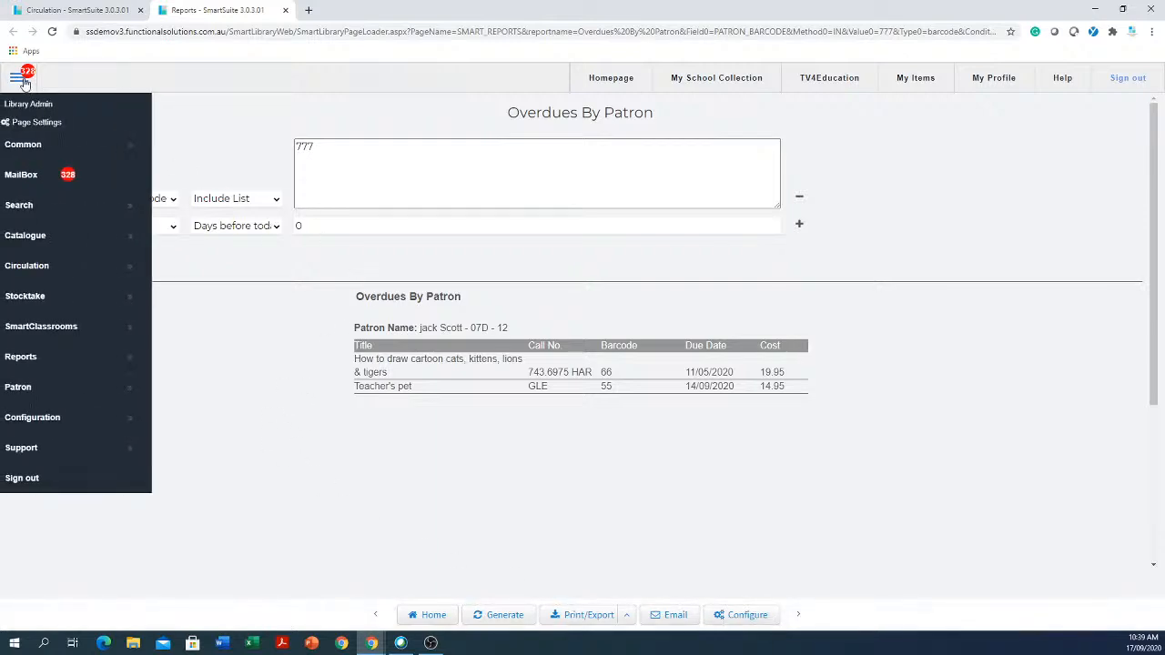
pyautogui.click(51, 371)
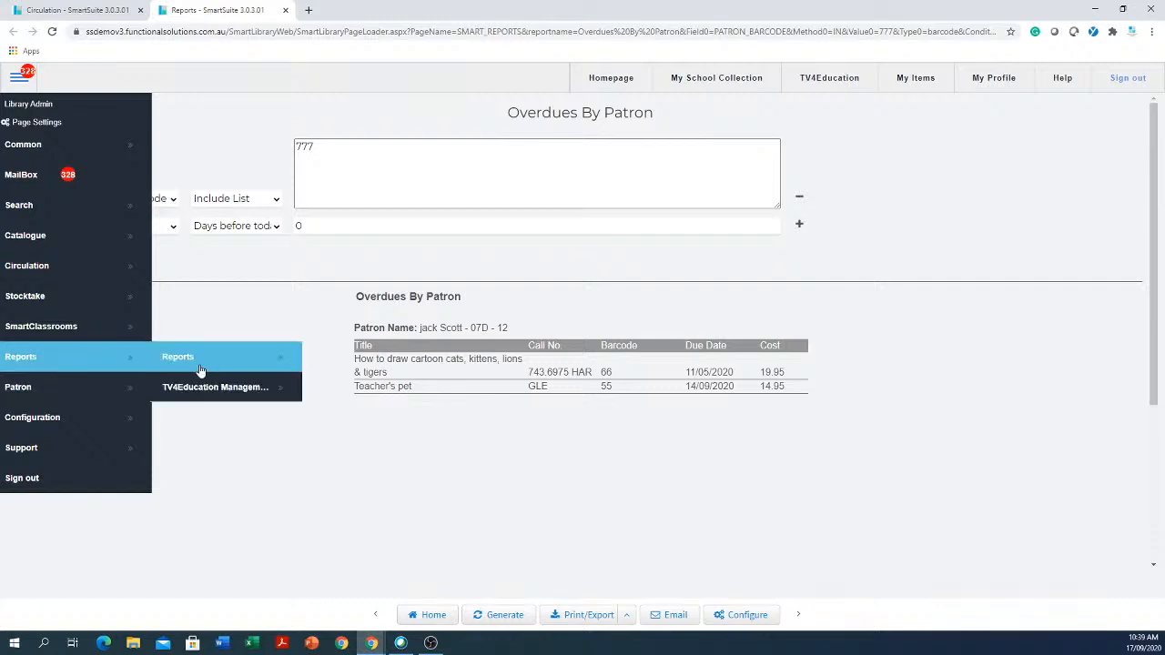
pyautogui.click(209, 360)
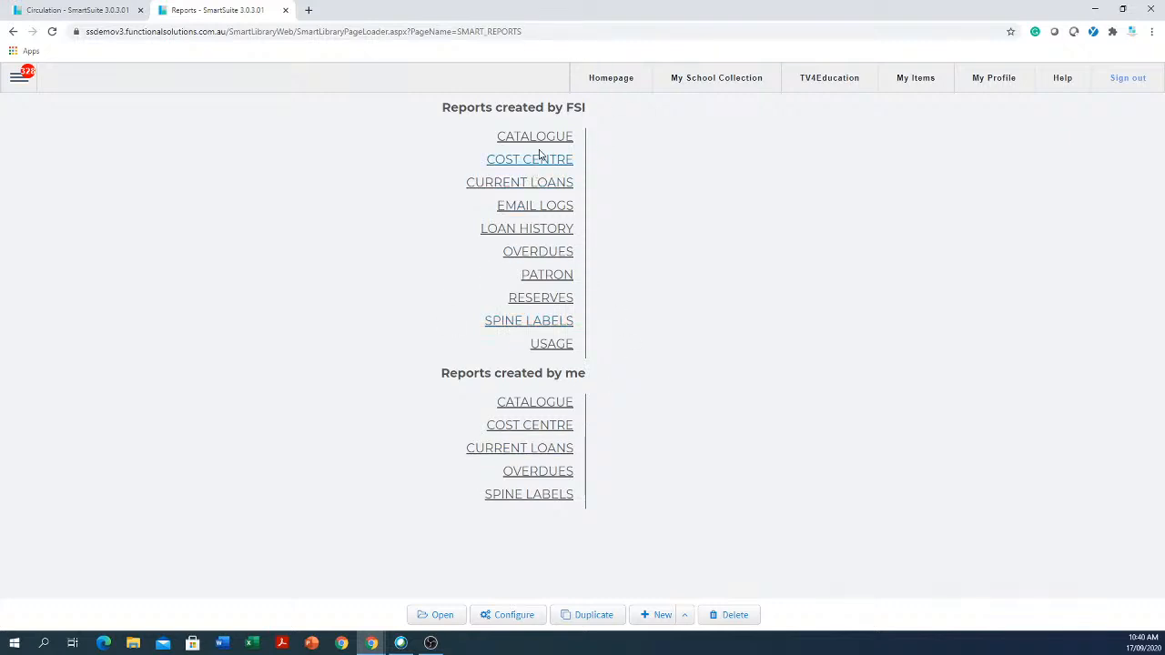
pyautogui.click(536, 259)
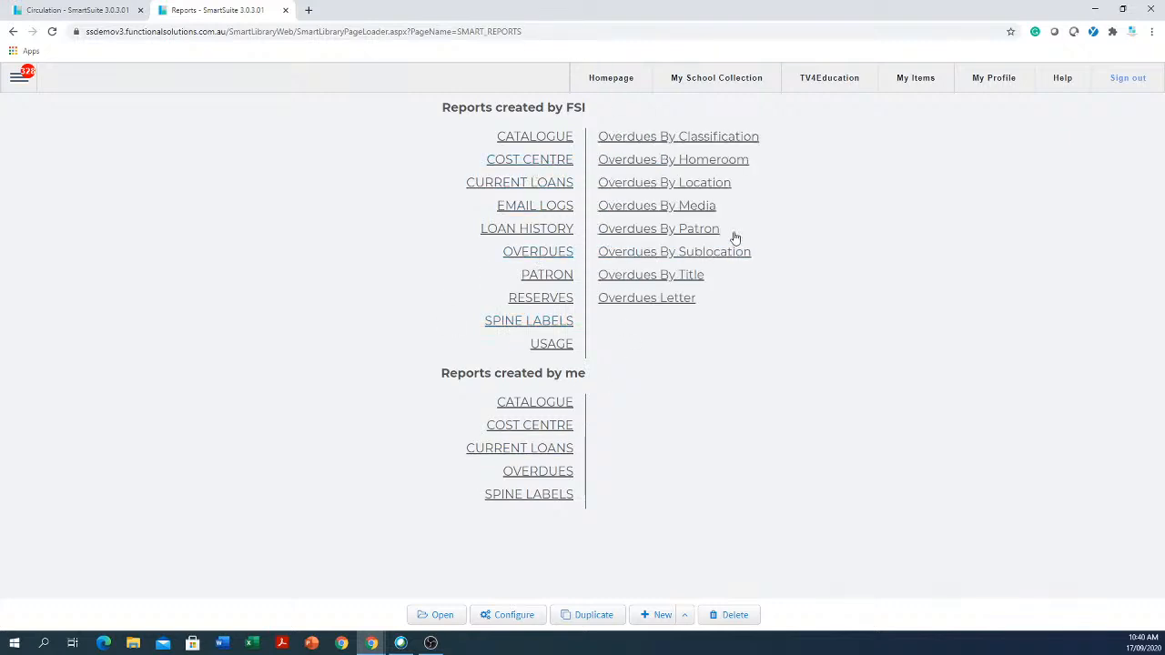
pyautogui.click(692, 138)
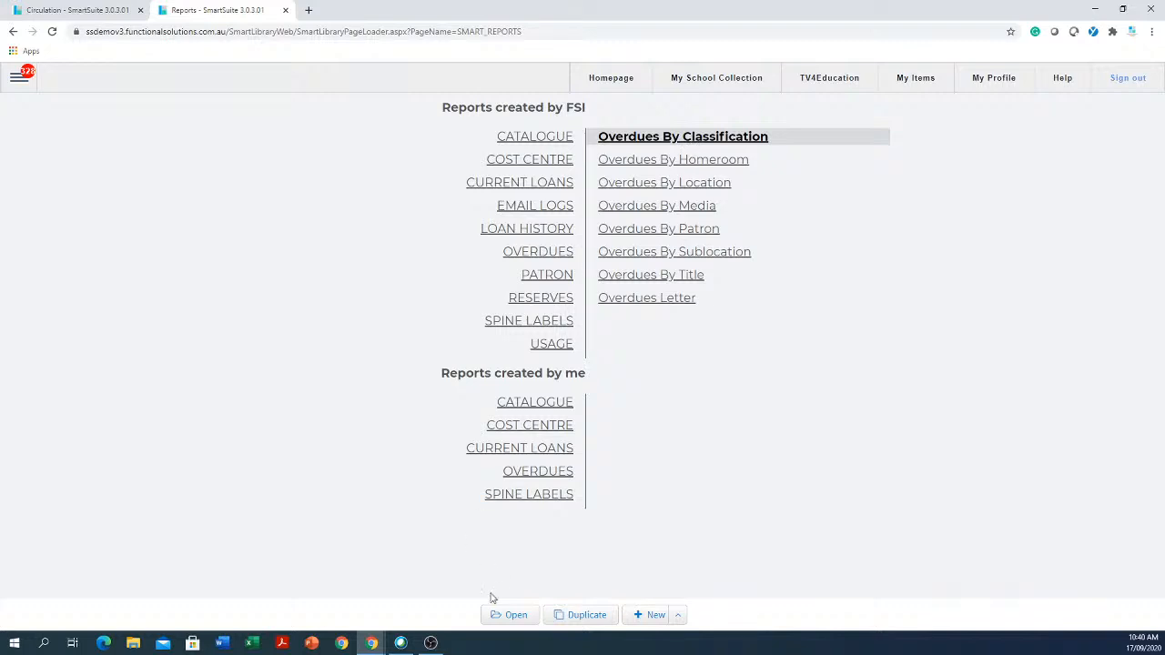
pyautogui.click(512, 616)
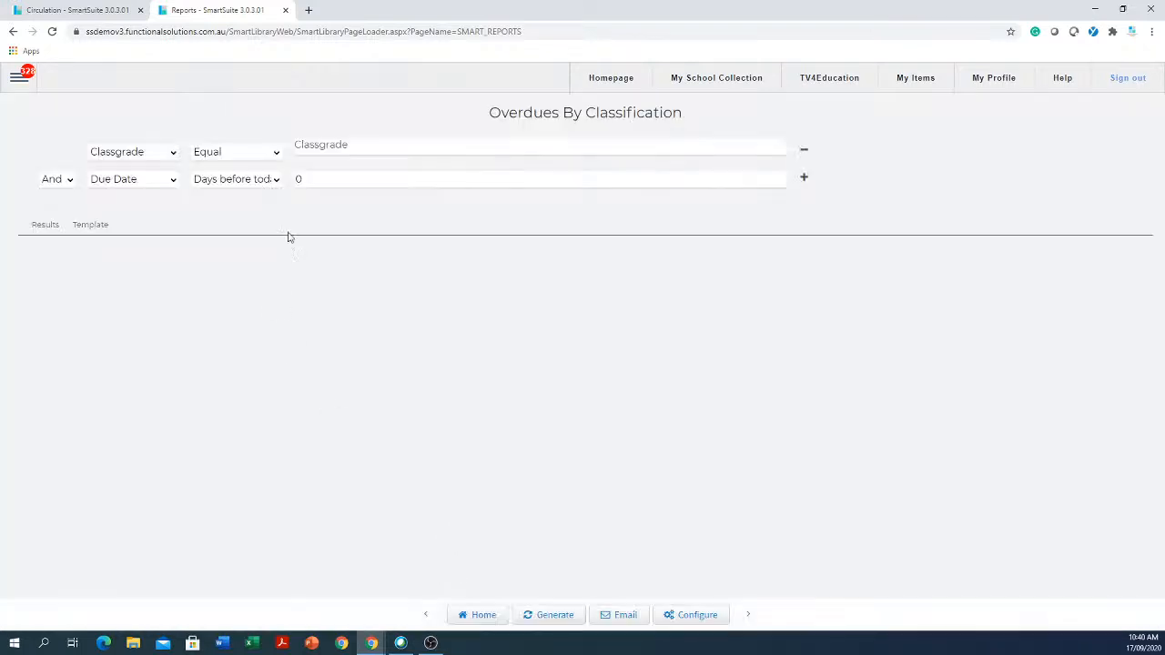
# - Filter the report to classgrade 12, generate it and view the results as a data table
pyautogui.click(377, 151)
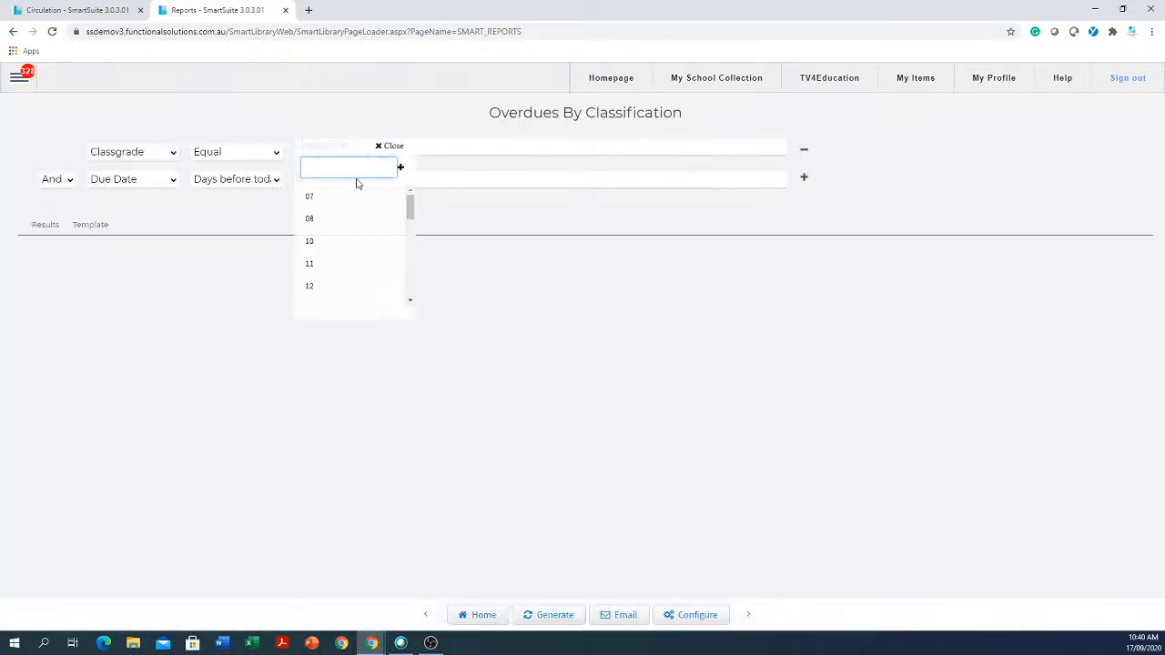
pyautogui.click(328, 287)
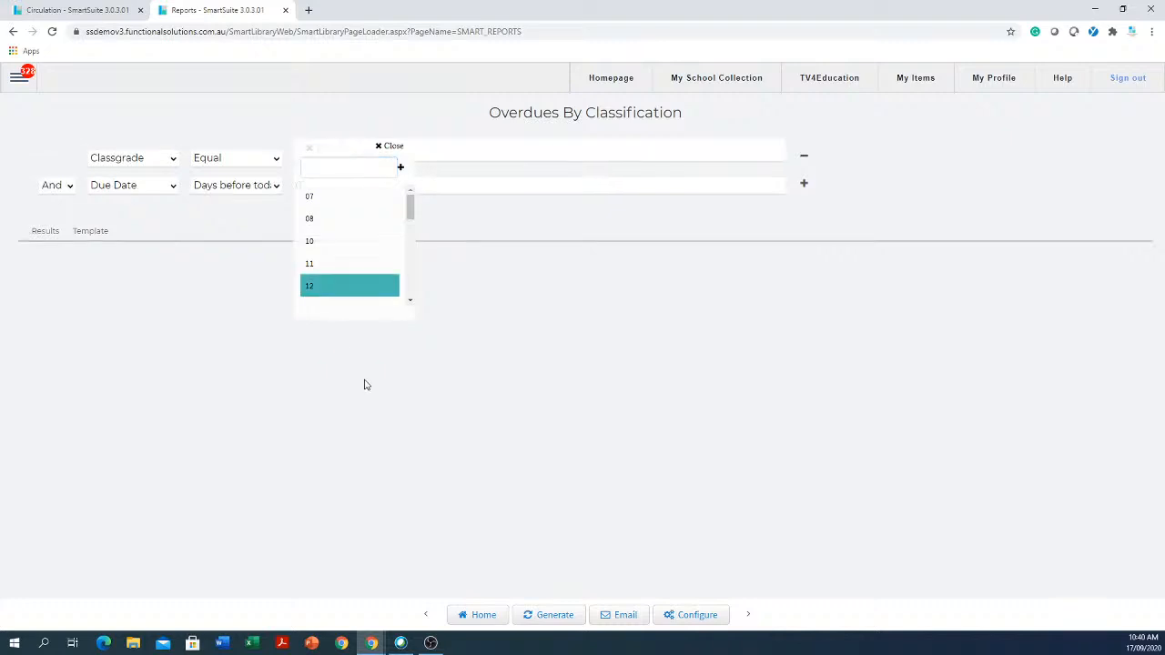
pyautogui.click(548, 615)
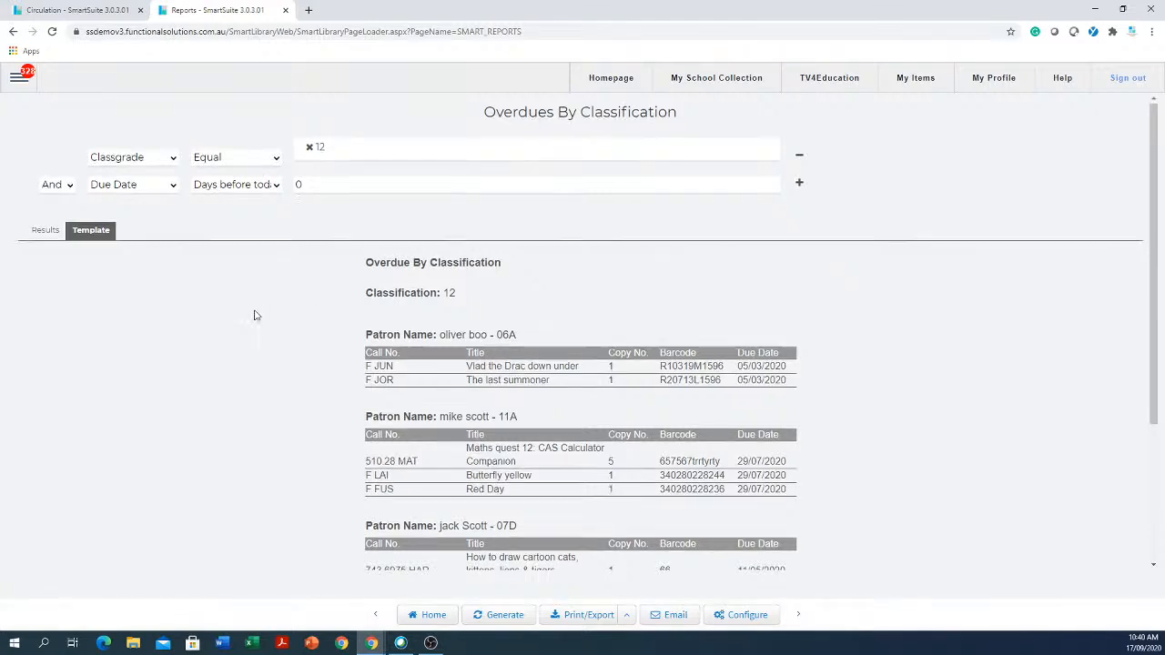
pyautogui.scroll(-3, 255, 315)
pyautogui.scroll(2, 254, 315)
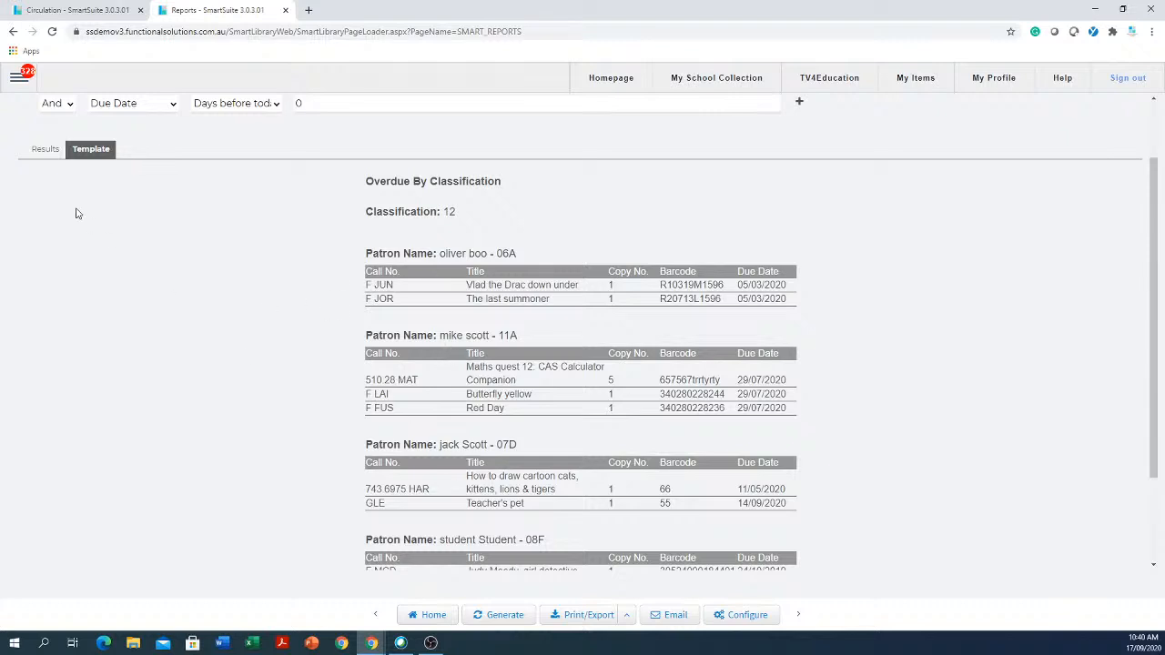
pyautogui.click(46, 149)
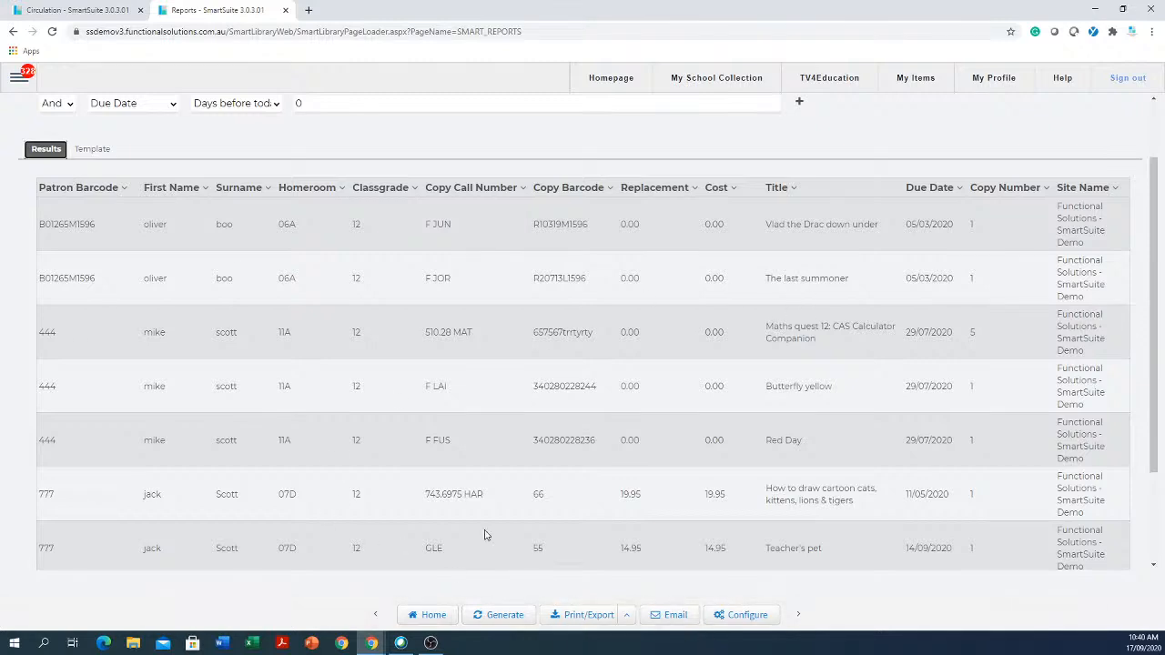
pyautogui.click(337, 112)
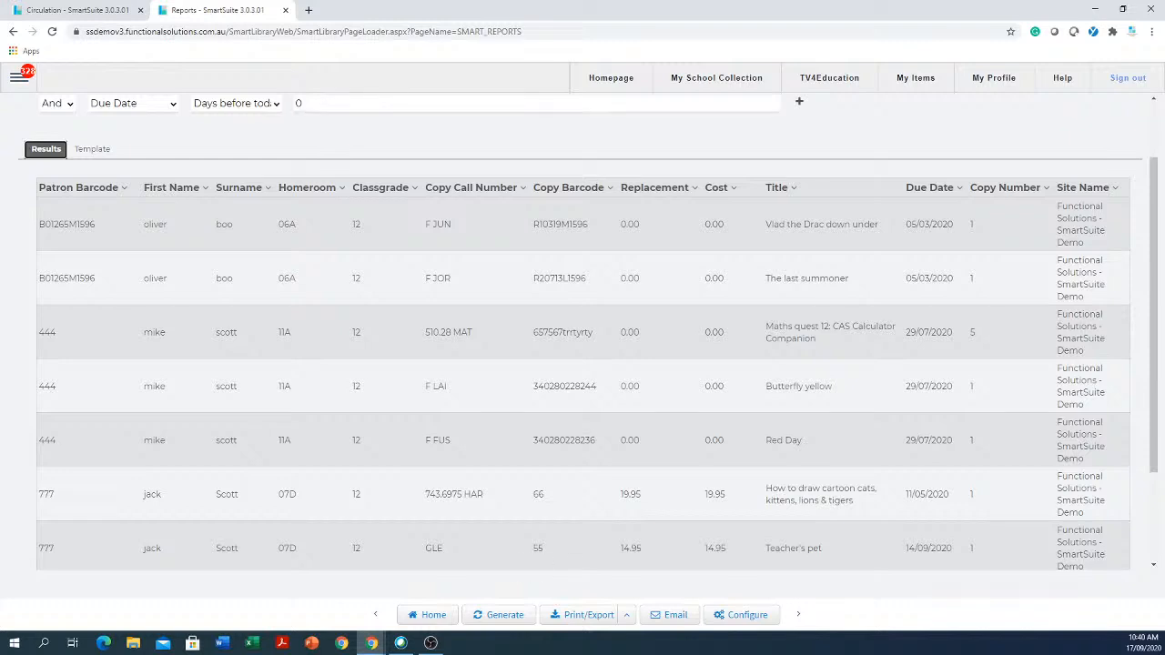
# - Open the report's email schedule, review the recipient and subject, and save it
pyautogui.click(669, 616)
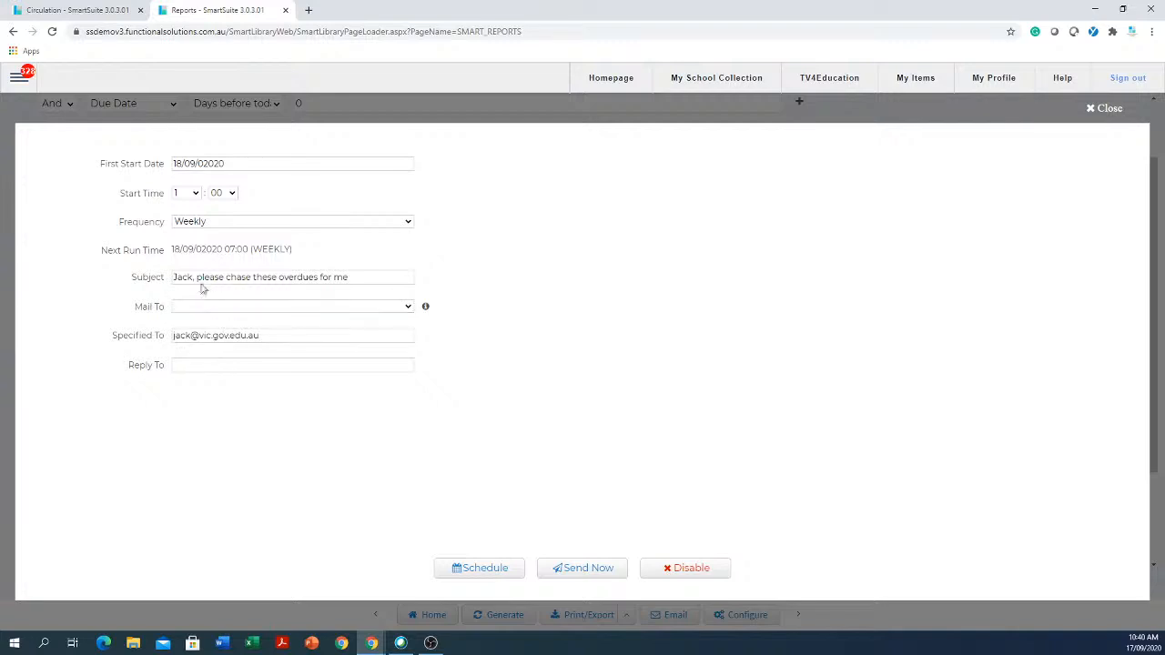
pyautogui.moveTo(269, 337); pyautogui.dragTo(144, 328)
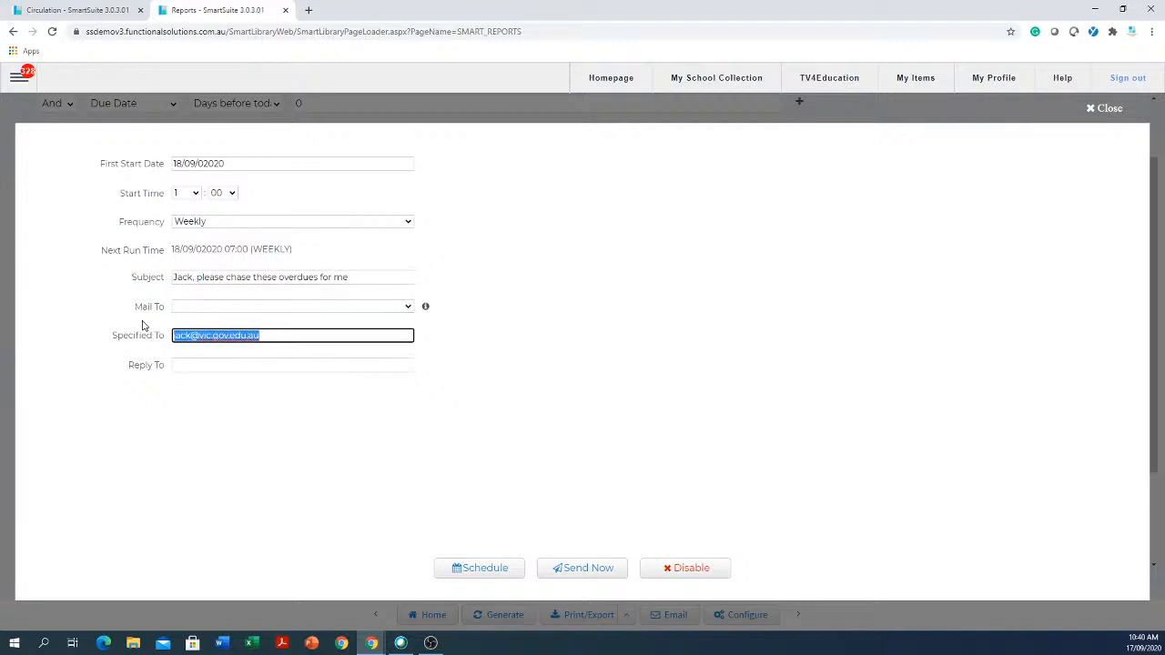
pyautogui.moveTo(379, 277); pyautogui.dragTo(64, 289)
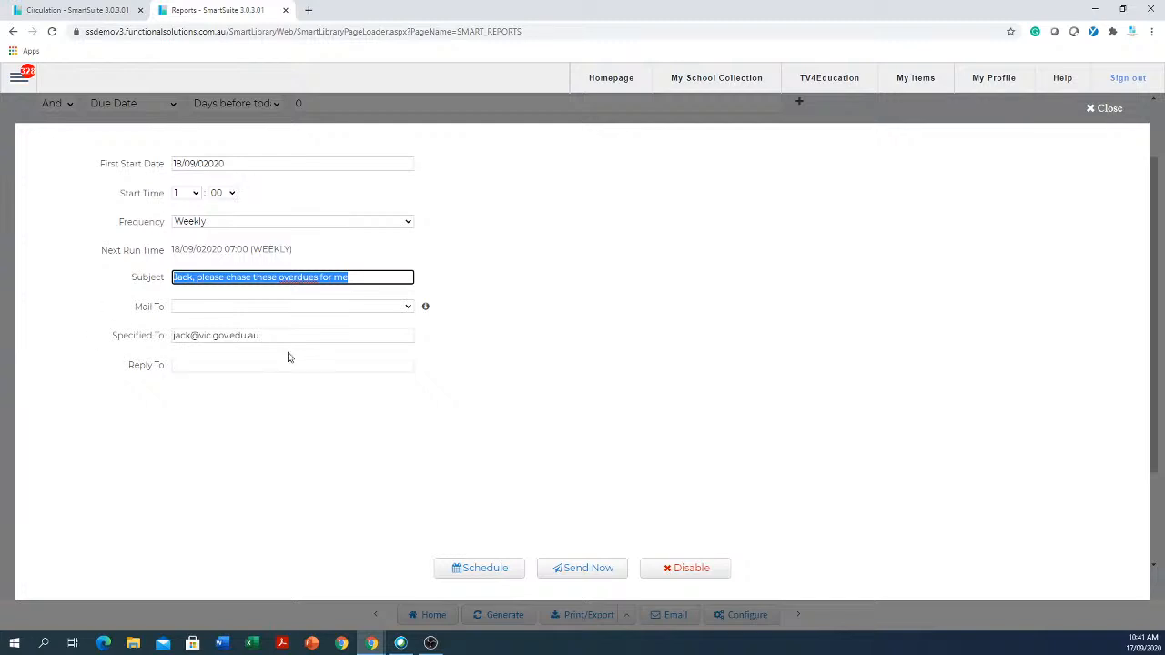
pyautogui.click(484, 569)
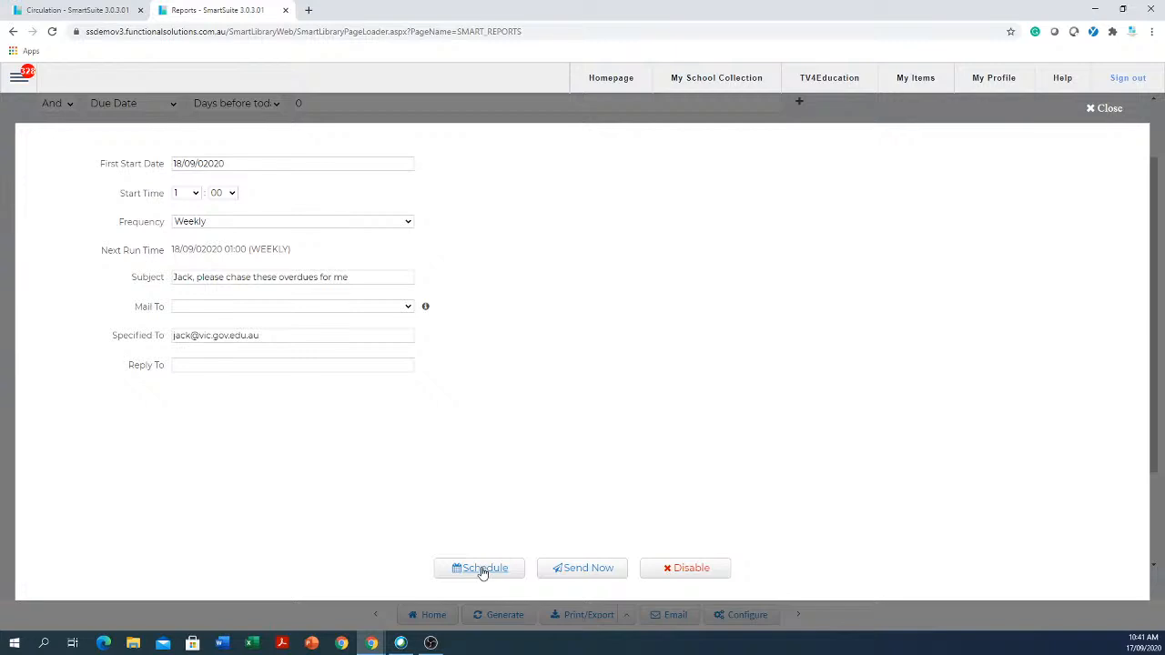
# - Set the first start date to 21/09/2020 at hour 5 and save the schedule
pyautogui.click(265, 165)
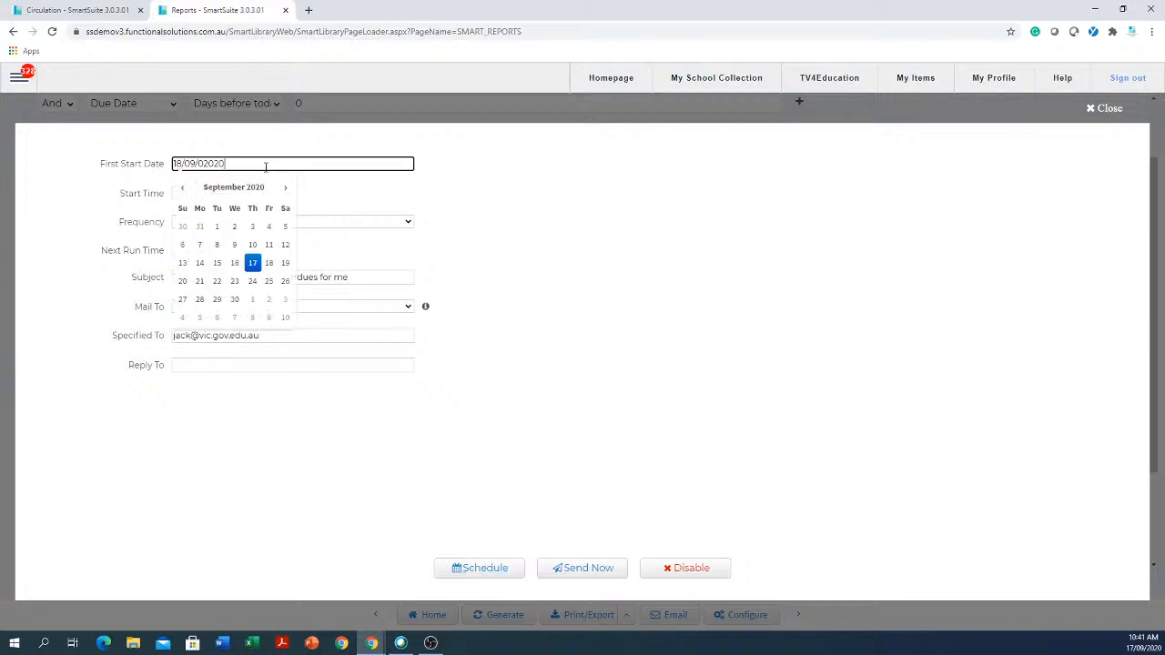
pyautogui.click(199, 283)
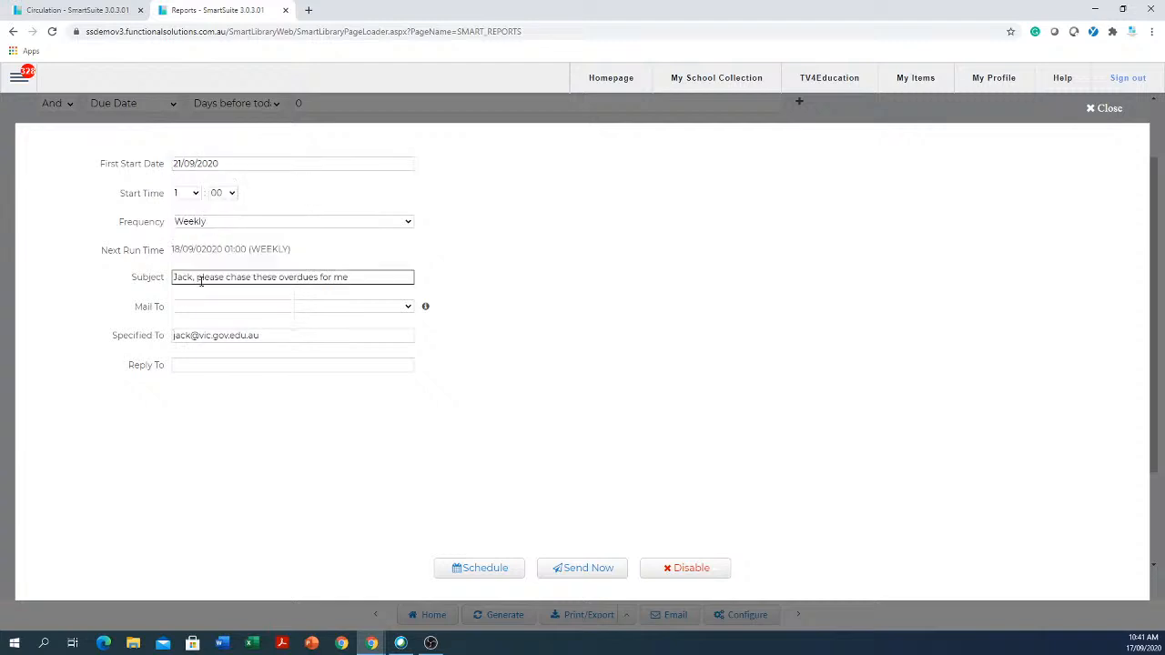
pyautogui.click(192, 195)
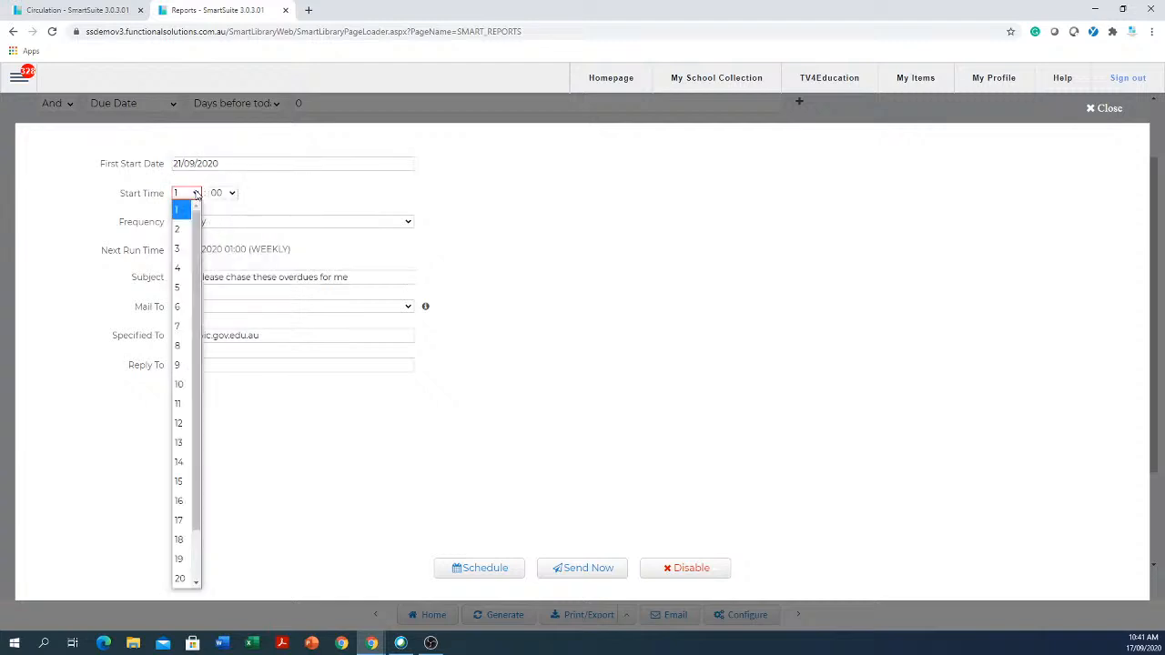
pyautogui.click(177, 289)
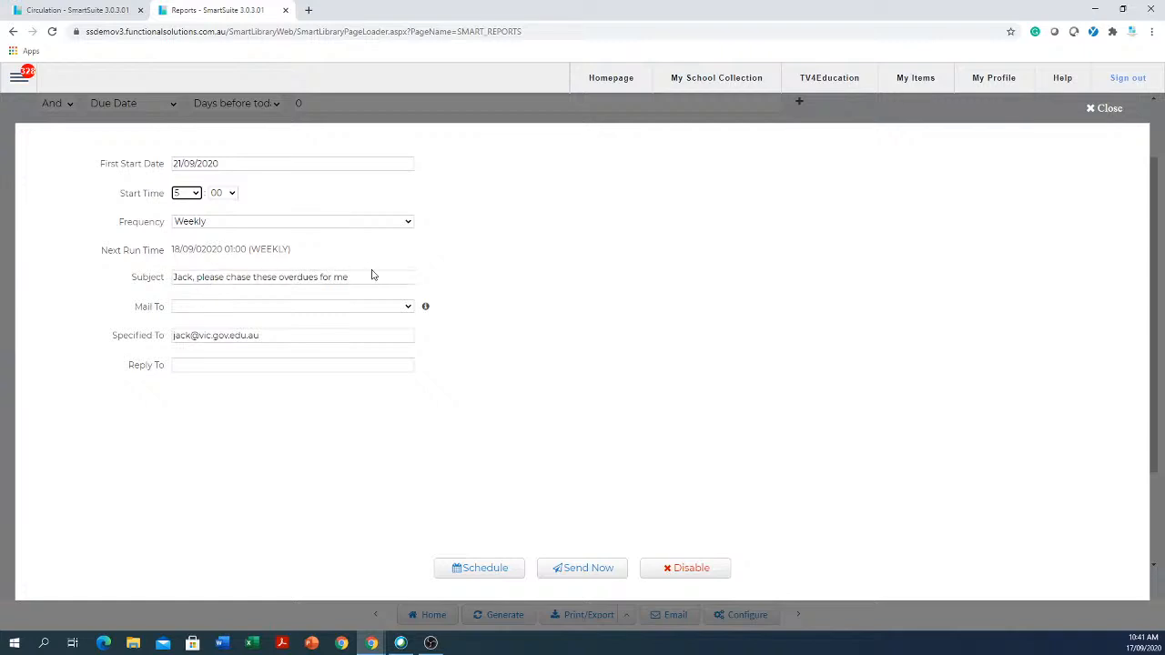
pyautogui.click(469, 571)
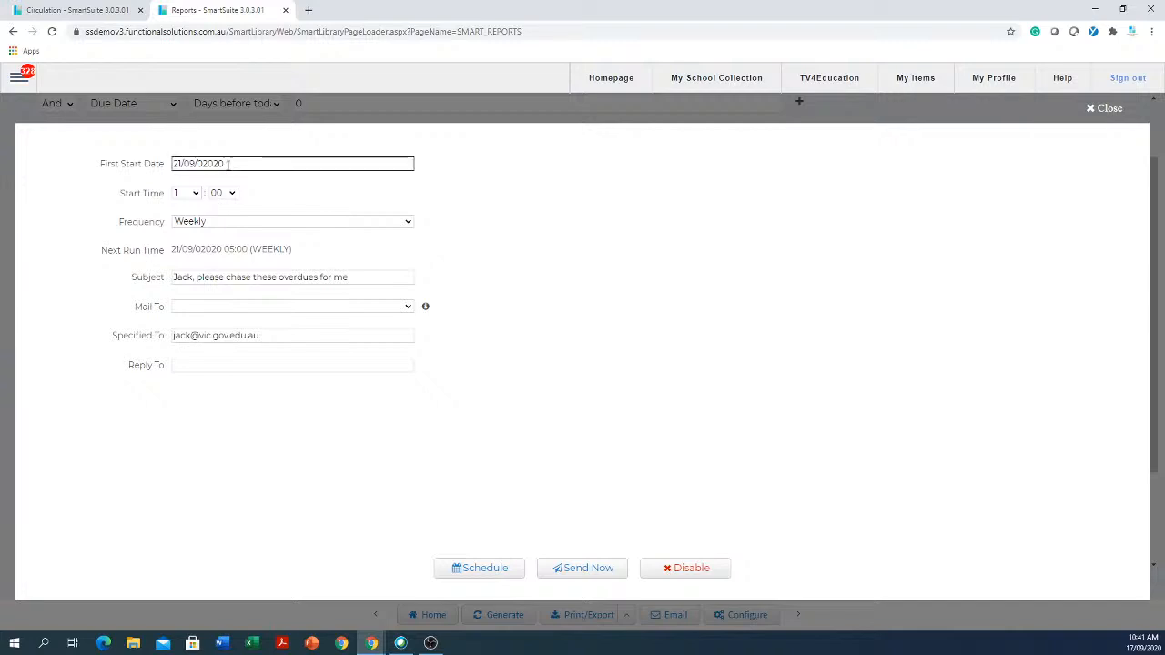
# - Reselect start hour 5 and close the schedule form to return to the results
pyautogui.click(189, 194)
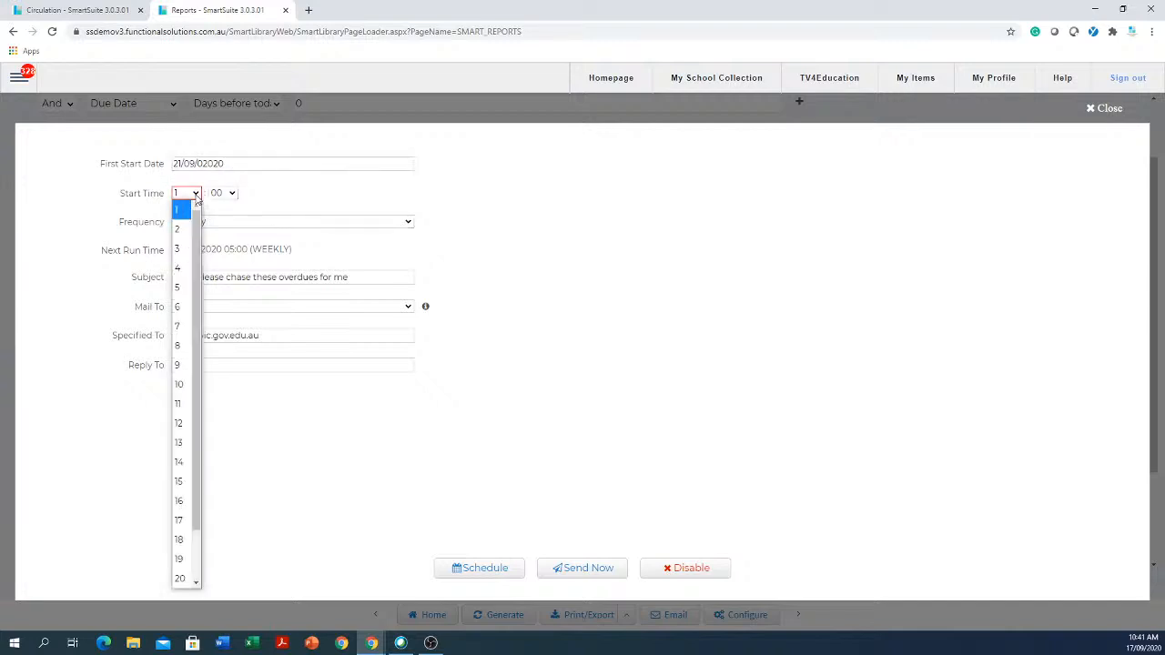
pyautogui.click(180, 287)
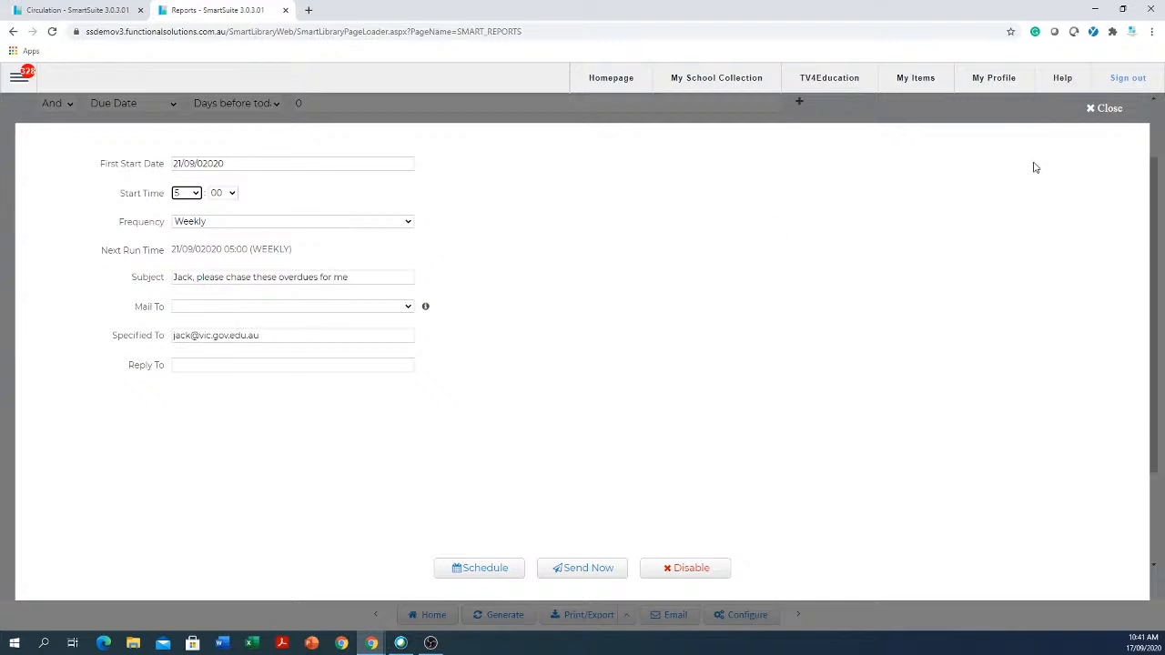
pyautogui.click(1092, 109)
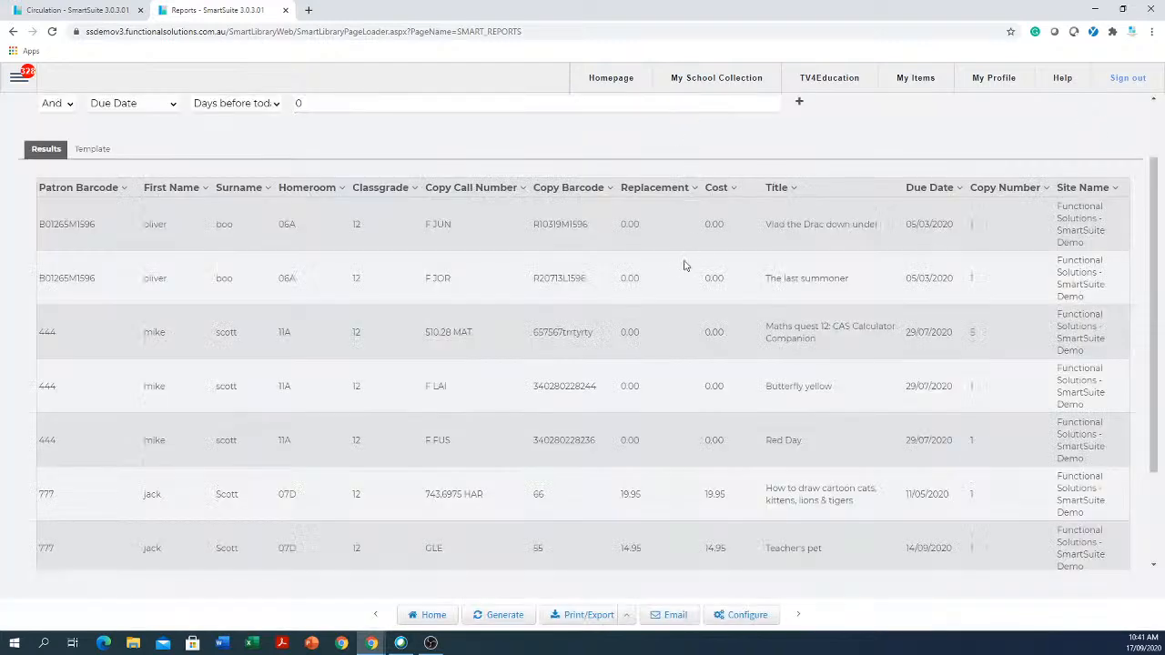
# - Change the Overdues By Classification Classgrade filter from 12 to 08
pyautogui.scroll(2, 674, 260)
pyautogui.click(407, 159)
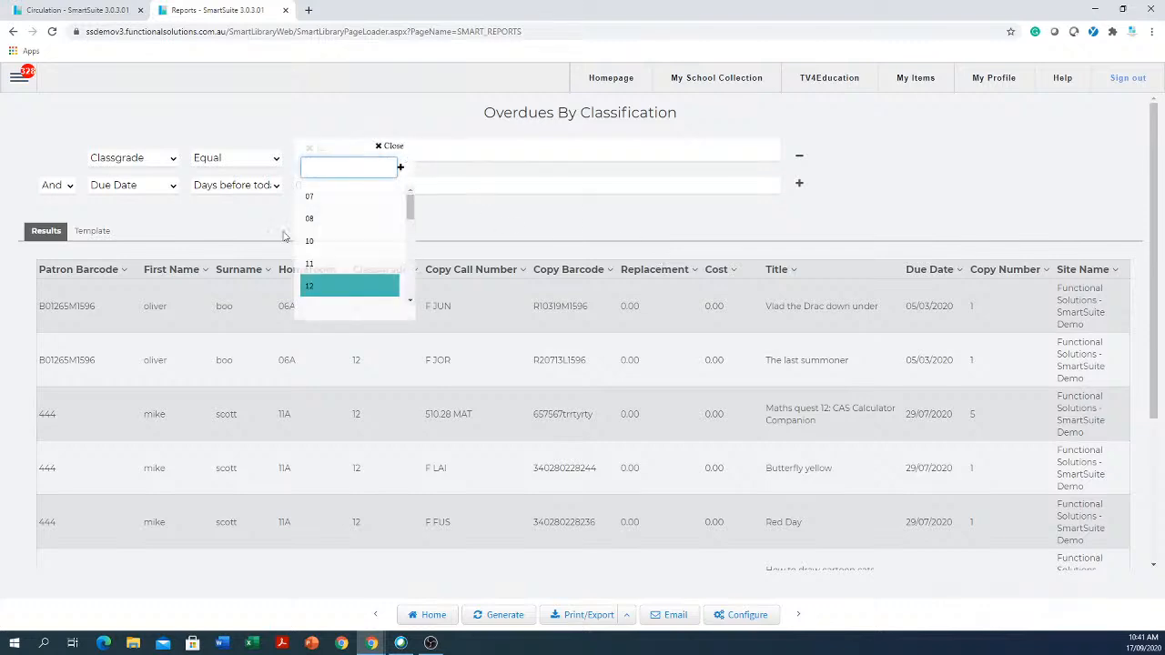
pyautogui.click(313, 223)
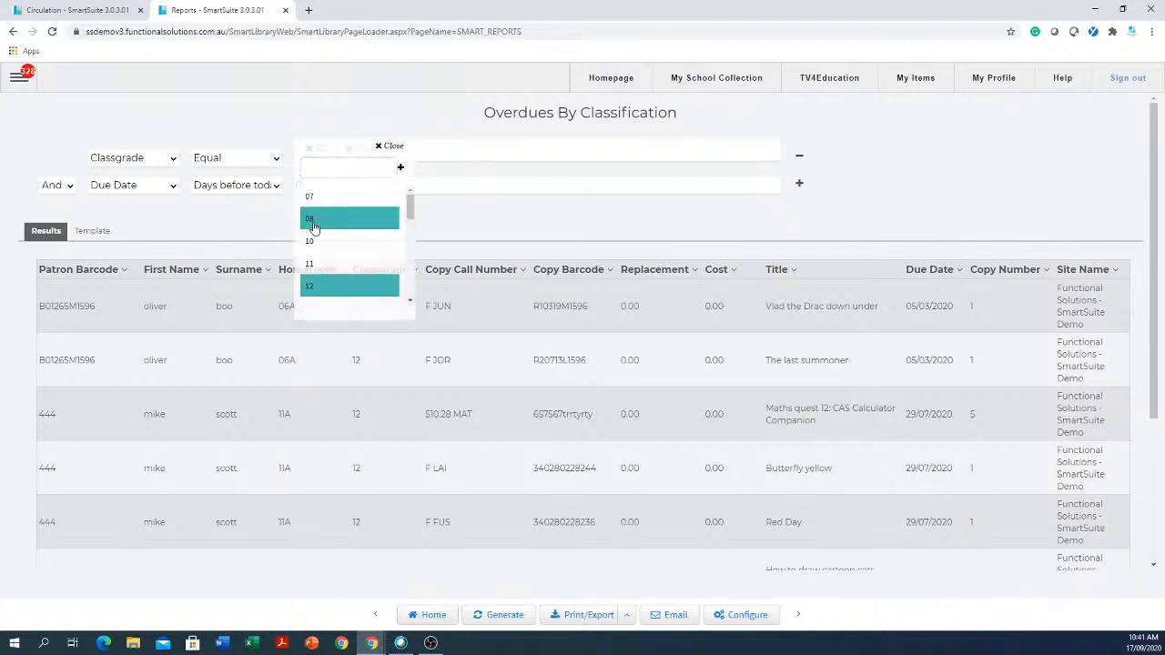
pyautogui.click(623, 225)
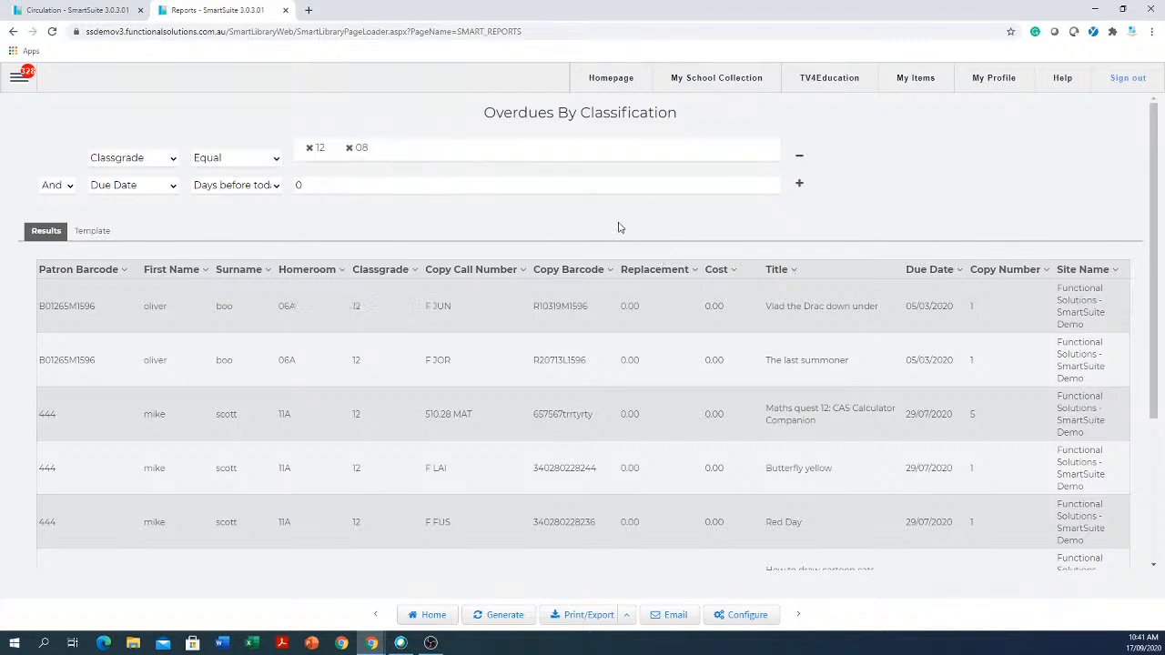
pyautogui.click(309, 148)
pyautogui.click(21, 80)
# - In the mailbox's Support Tickets list, start a blank new ticket and place the cursor in Your Message
pyautogui.click(24, 176)
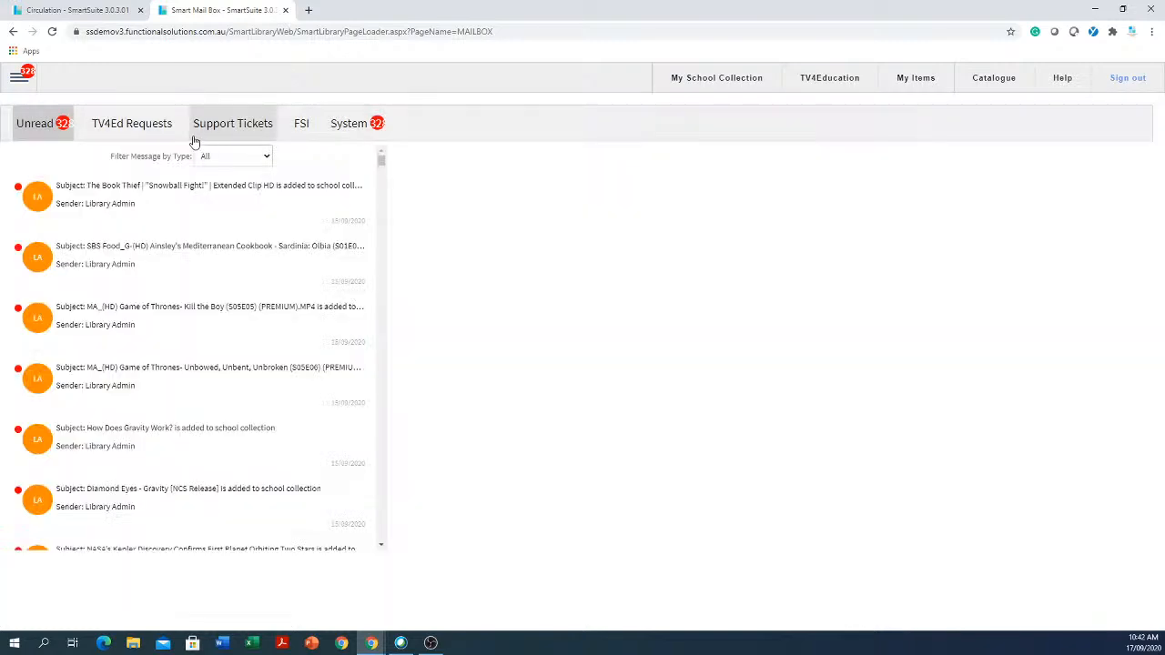
pyautogui.click(233, 129)
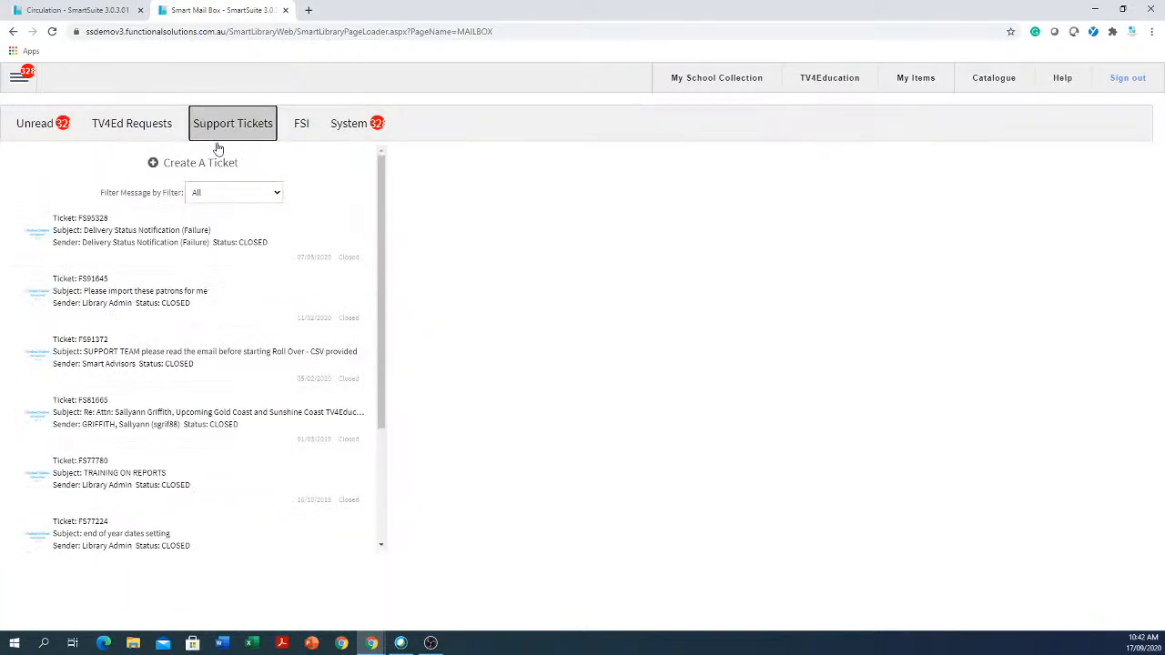
pyautogui.click(197, 167)
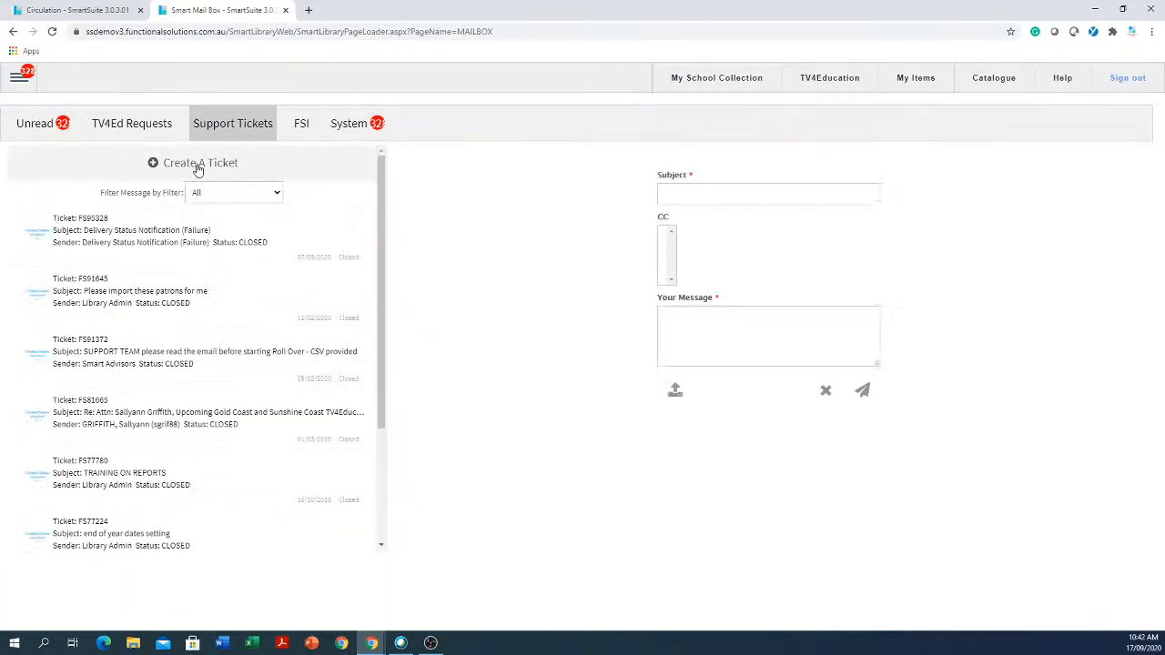
pyautogui.click(784, 193)
pyautogui.click(738, 328)
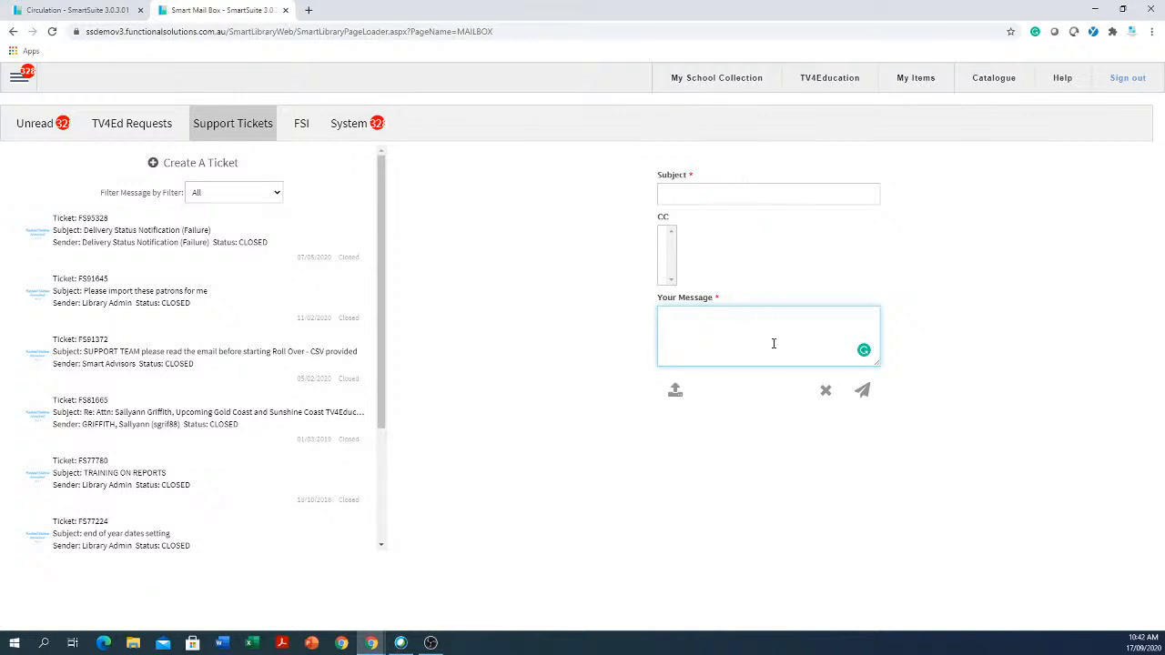
# - Visit the FSI User Community page from the Support menu, close it, and reshow the support options
pyautogui.click(18, 78)
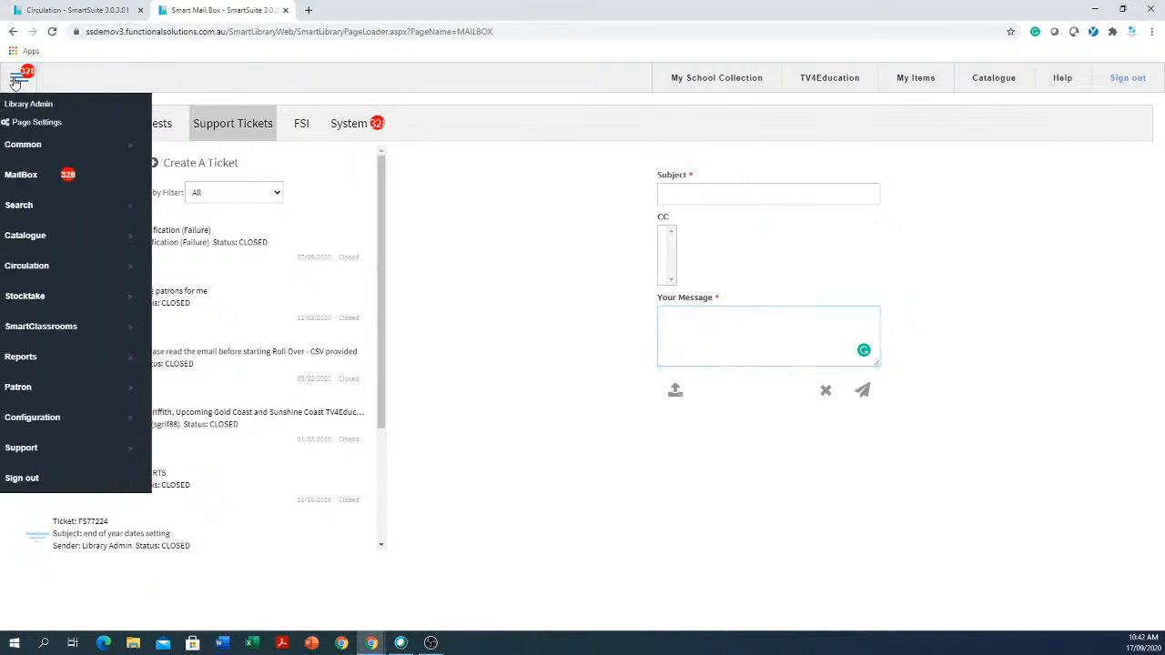
pyautogui.click(45, 453)
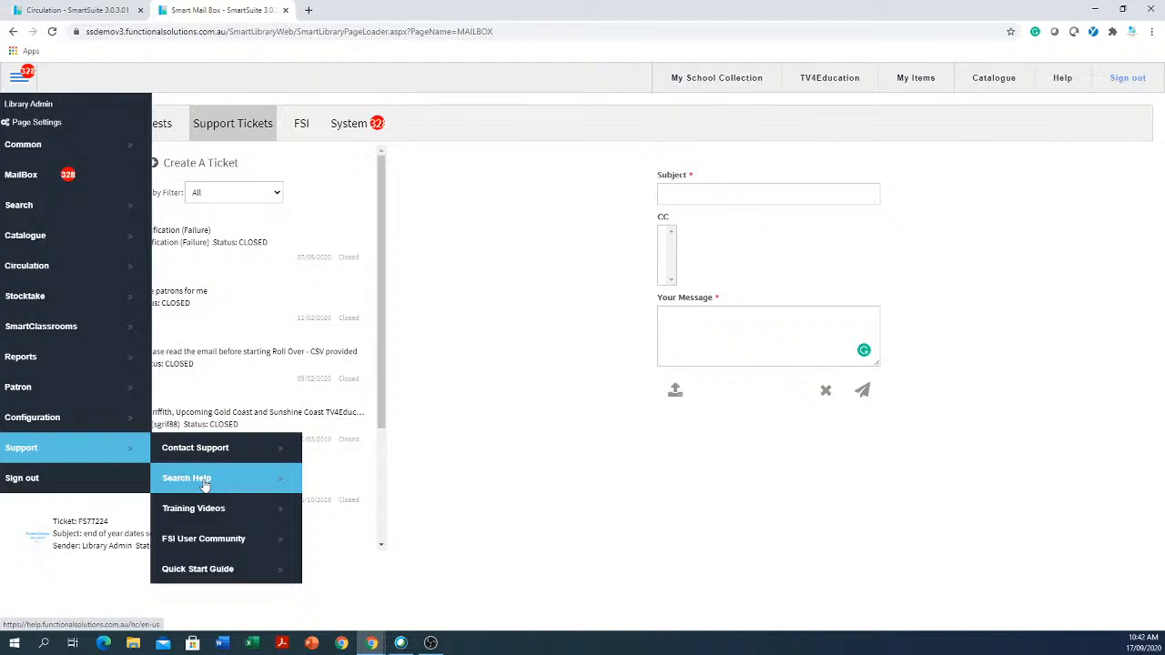
pyautogui.click(242, 540)
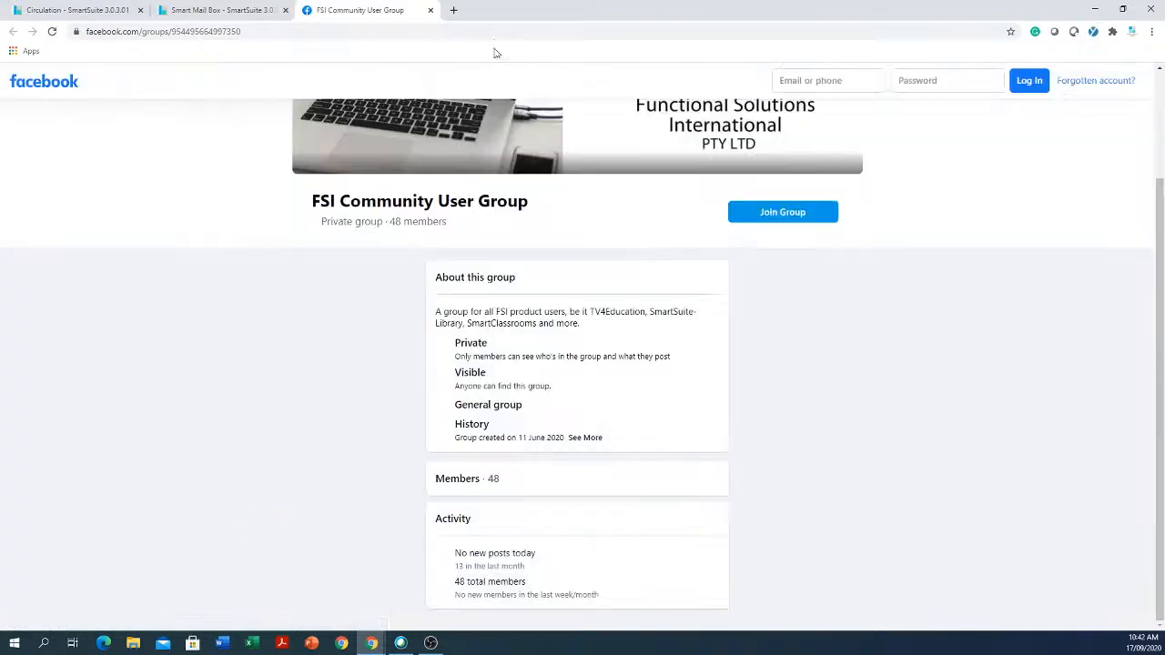
pyautogui.click(430, 10)
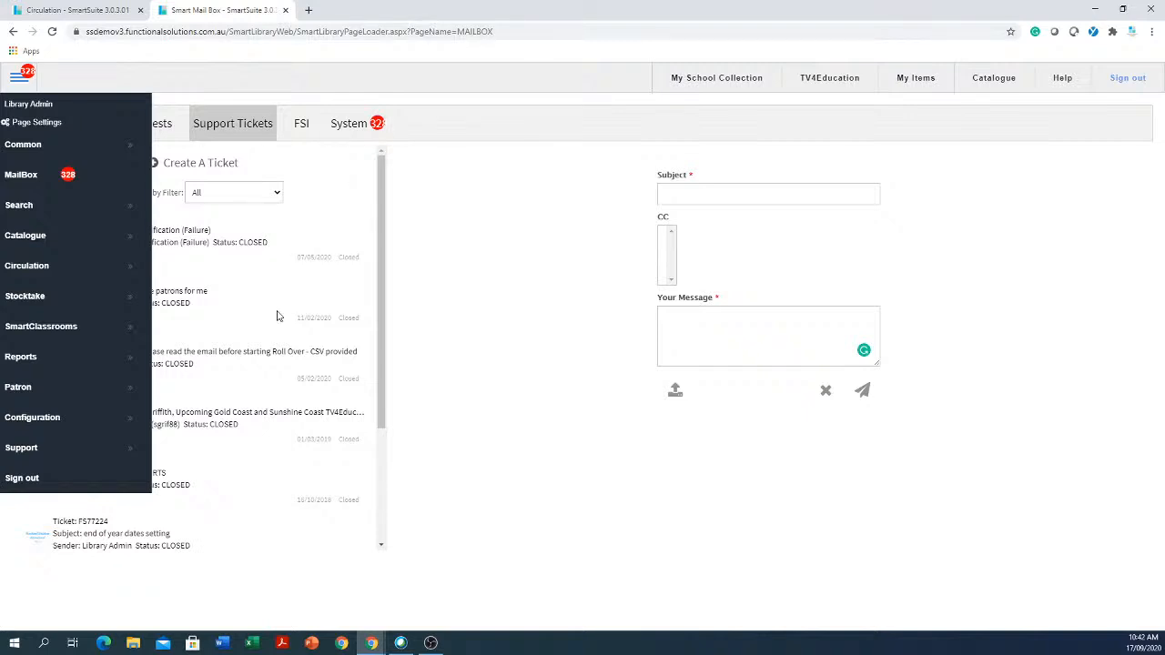
pyautogui.click(56, 452)
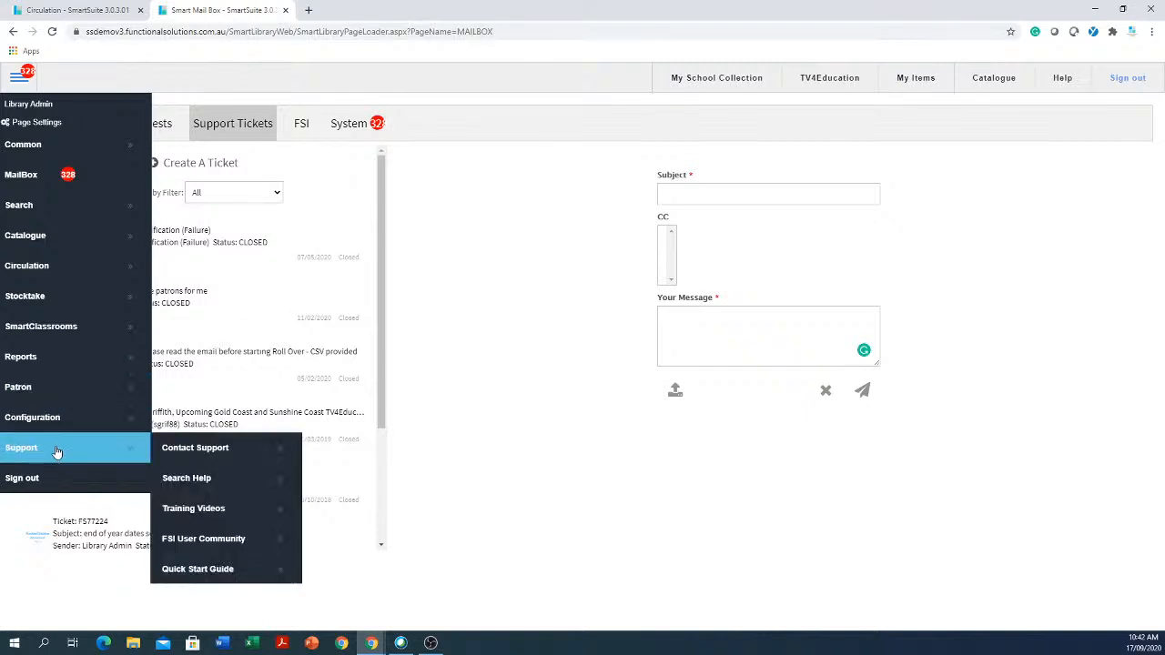